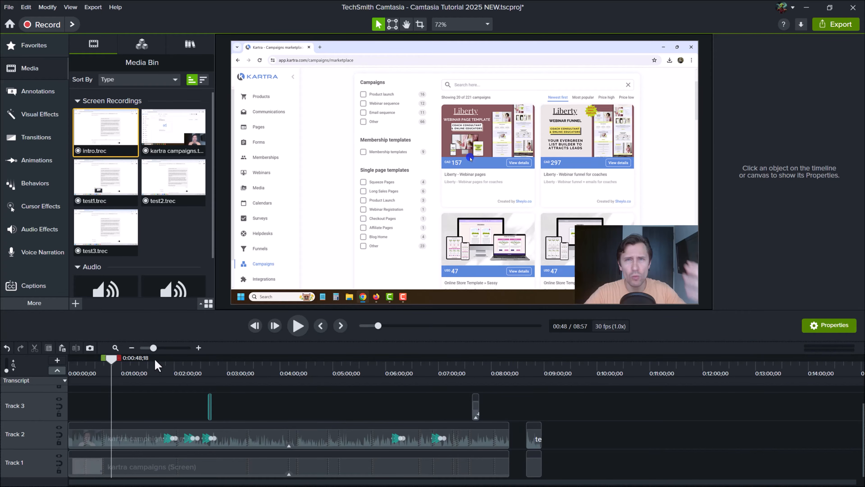
Move the playhead to 0:04:10;04, and hide and redisplay the object properties area.
drag(191, 364, 287, 386)
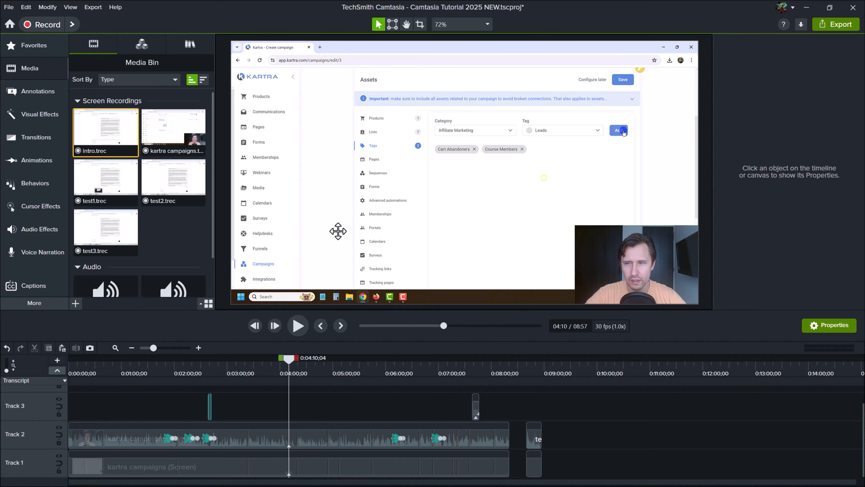
click(168, 220)
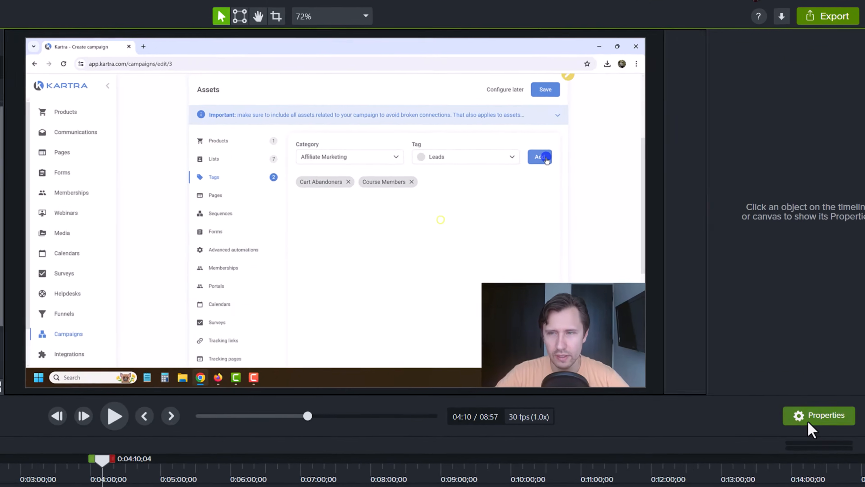
click(807, 420)
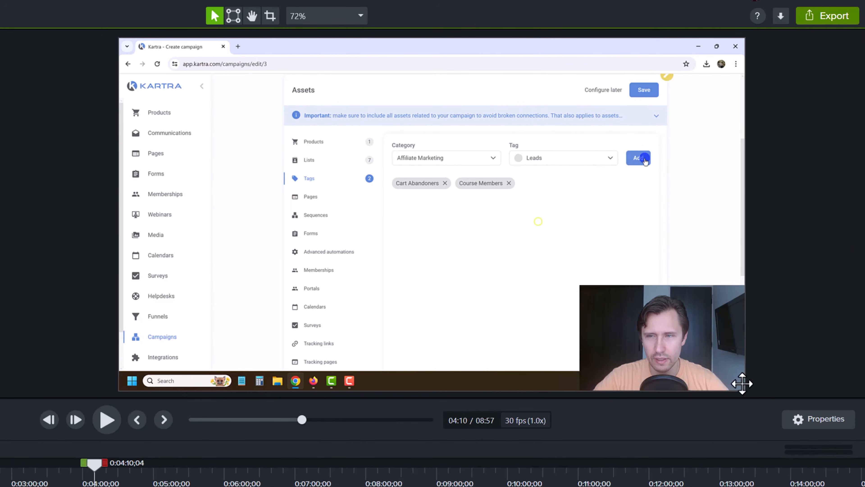
click(801, 423)
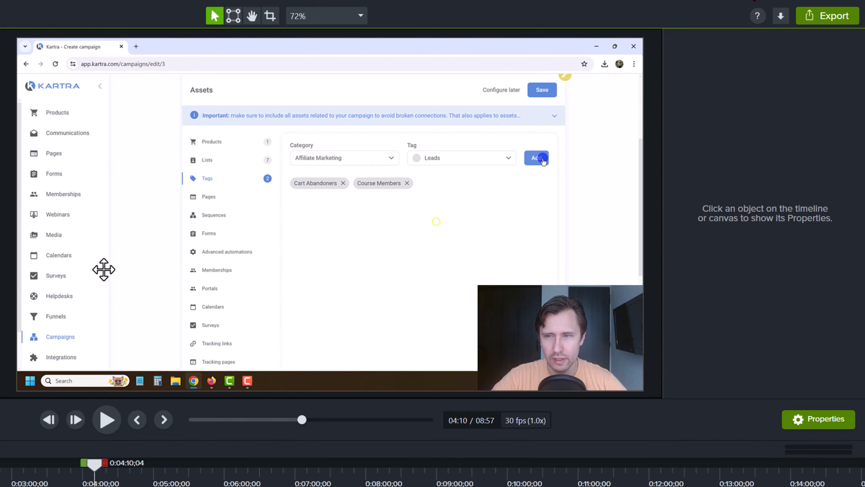
Select the screen recording on the canvas, display its cursor properties and view the options for replacing the cursor image.
click(117, 261)
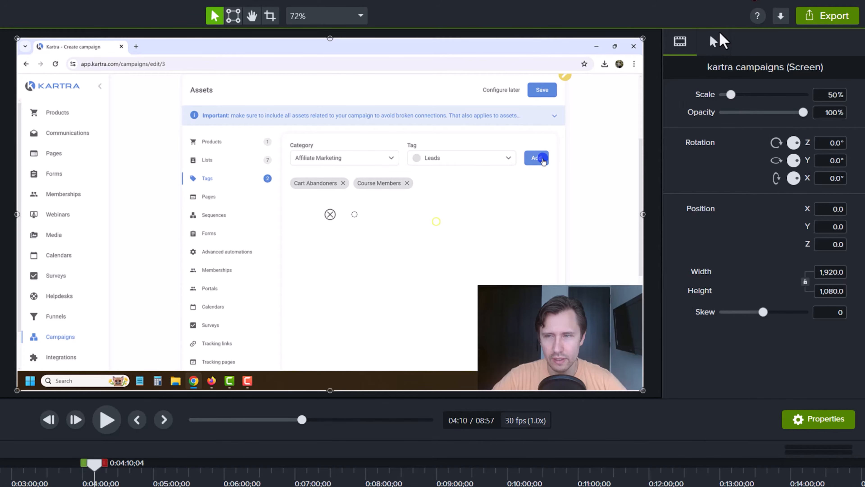
click(713, 41)
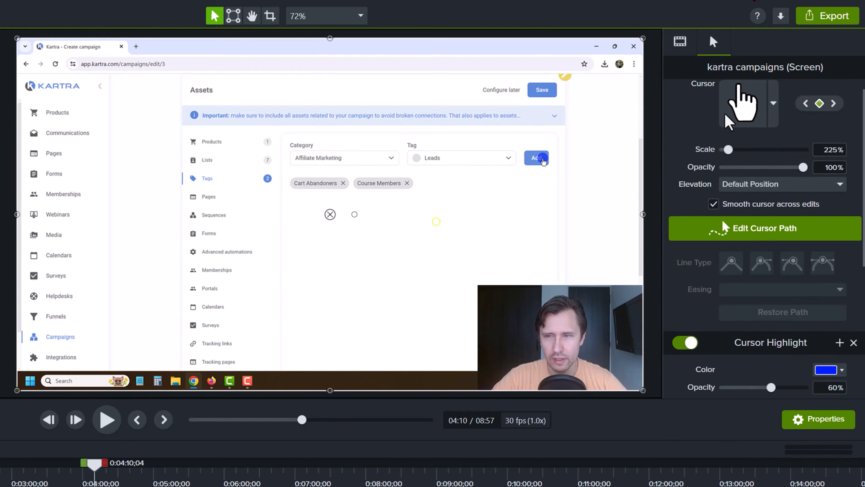
click(772, 117)
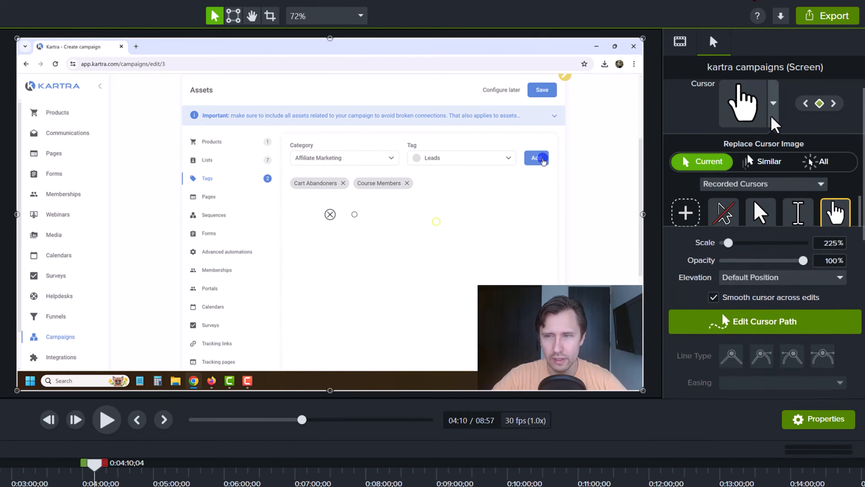
click(772, 103)
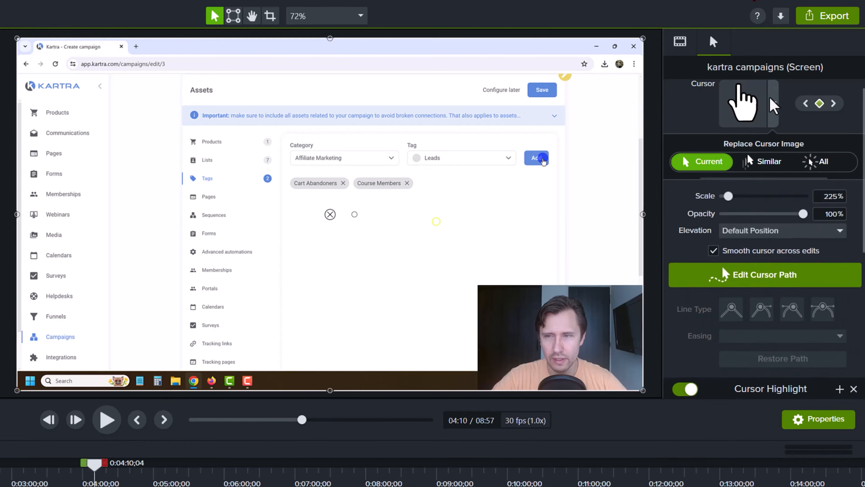
Try enlarging the screen recording's cursor to 805% scale, undo it, and view the cursor highlight and click ring settings.
drag(727, 144, 753, 145)
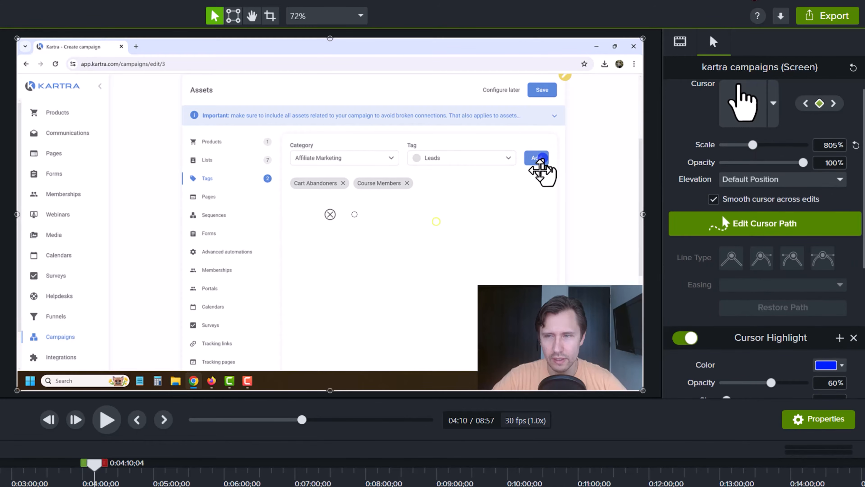
key(ctrl+z)
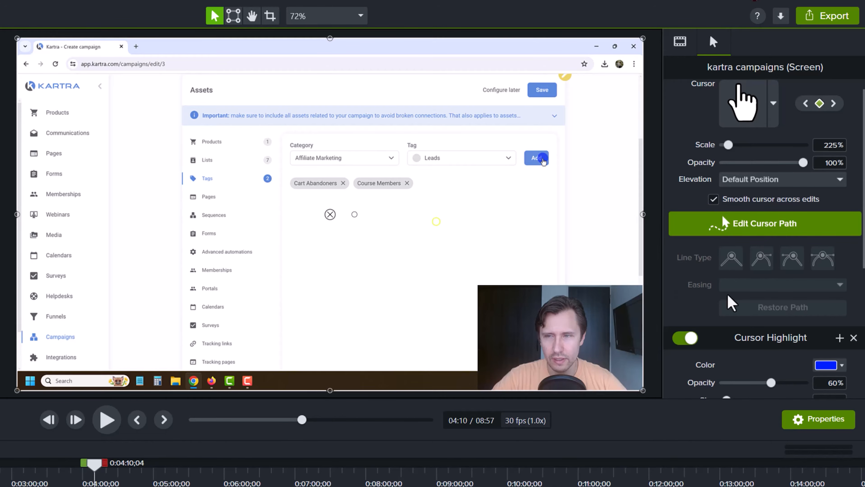
scroll(715, 300, down, 6)
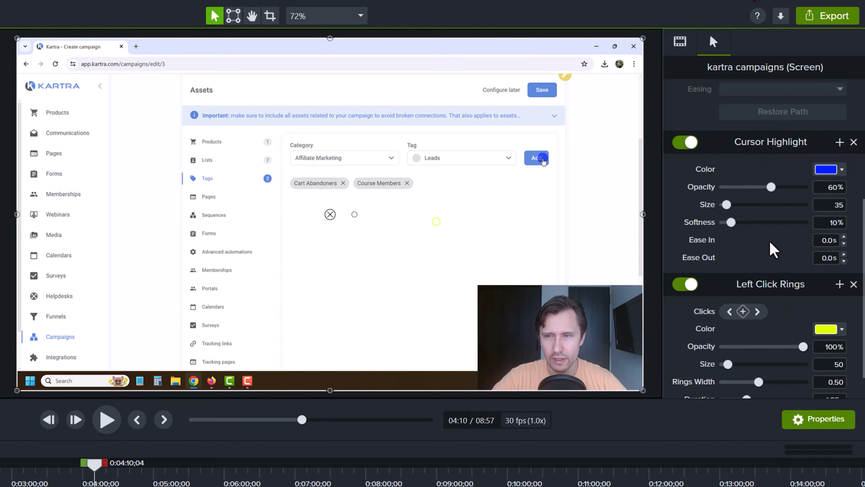
Magnify the canvas view to 200%, zoom it out, and zoom back in to 150%.
click(319, 18)
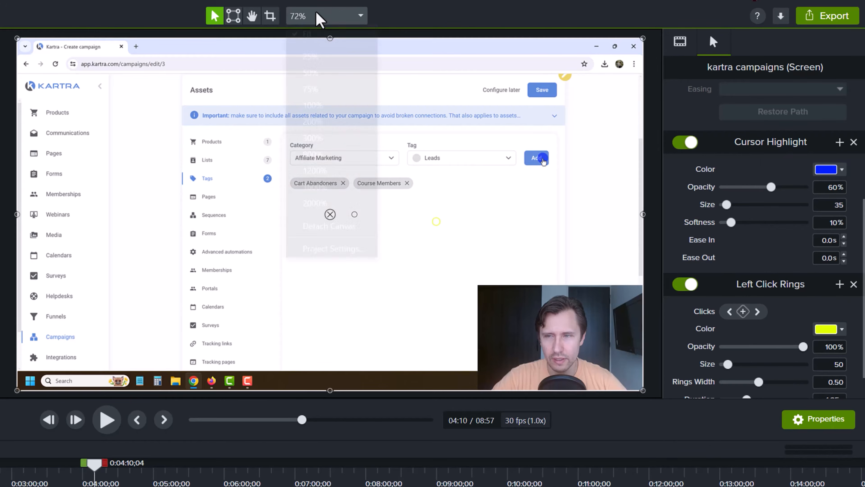
click(341, 126)
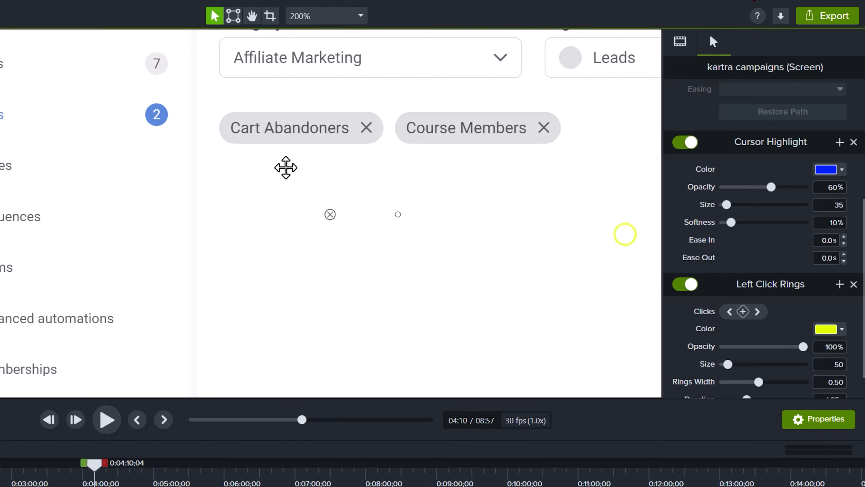
scroll(287, 173, down, 5)
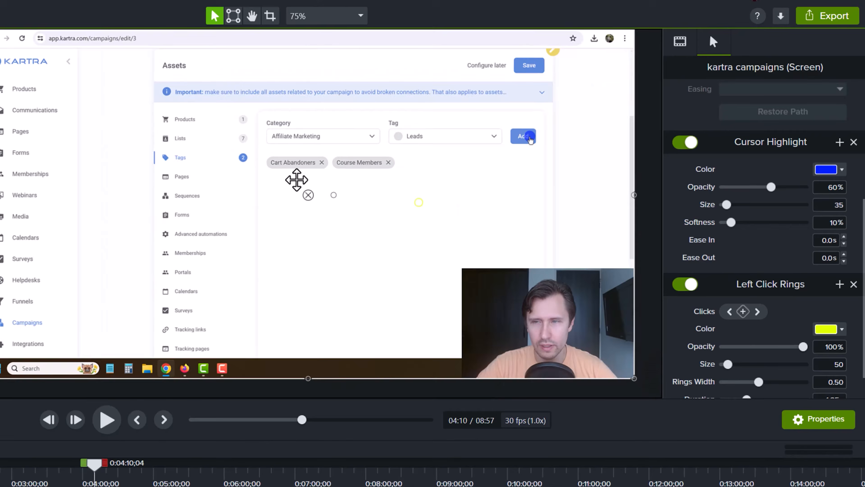
scroll(296, 180, down, 1)
scroll(297, 184, up, 4)
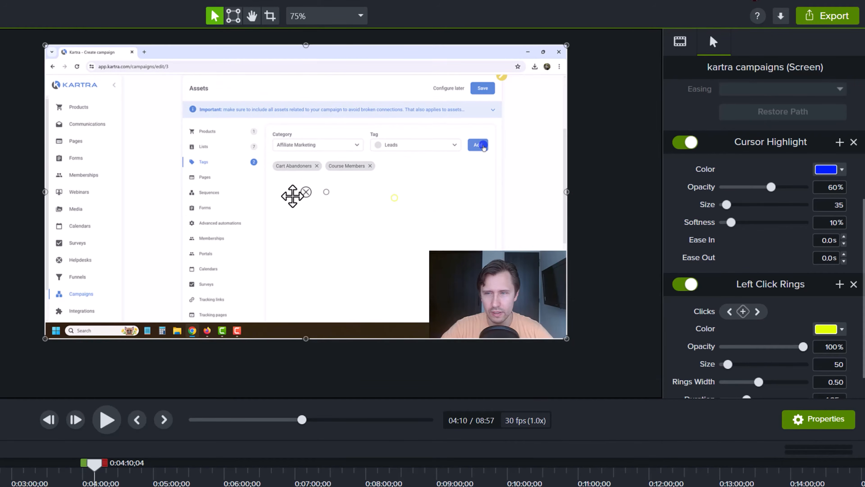
scroll(292, 189, up, 1)
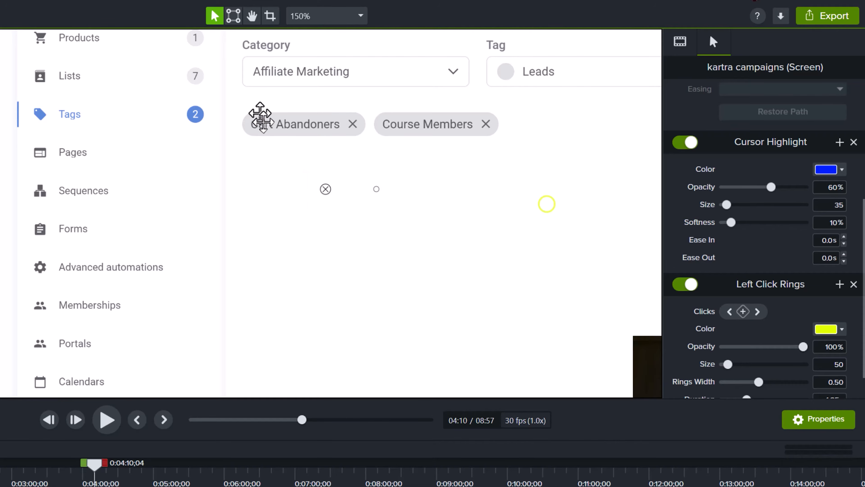
Pan around the magnified canvas to inspect different areas, and restore the canvas zoom to Fit.
key(space)
drag(288, 149, 457, 313)
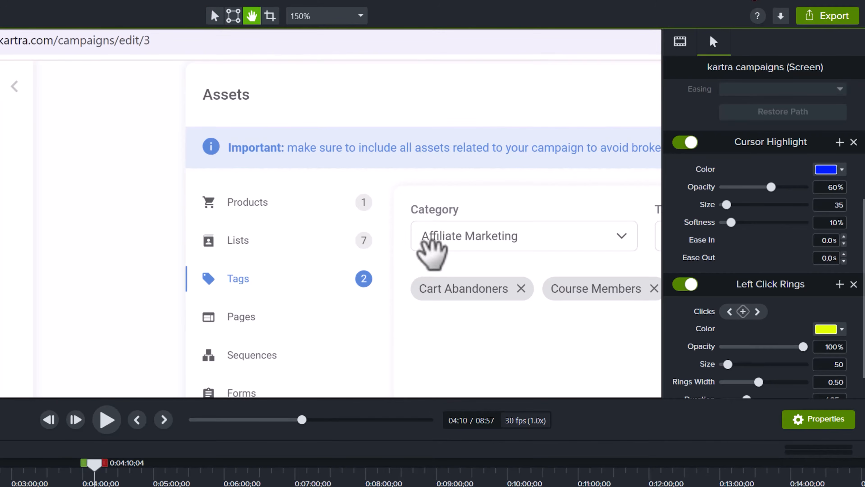
drag(505, 87, 175, 241)
drag(545, 289, 319, 141)
drag(307, 217, 507, 92)
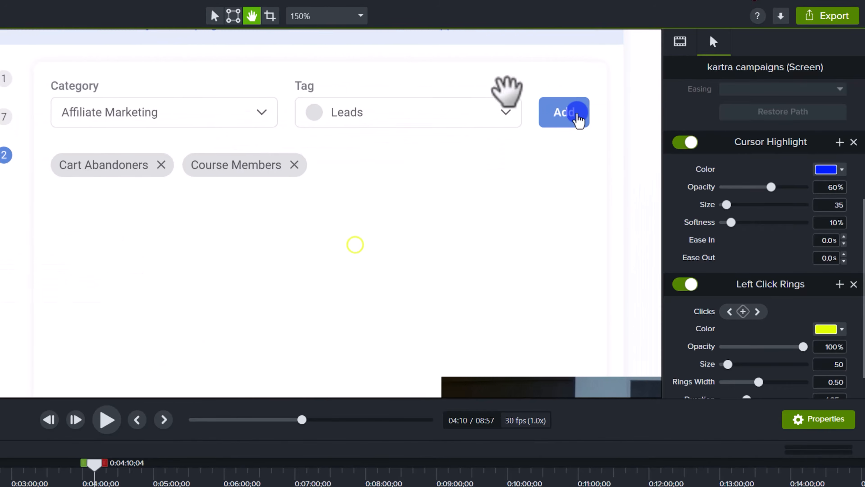
drag(255, 264, 439, 151)
click(308, 21)
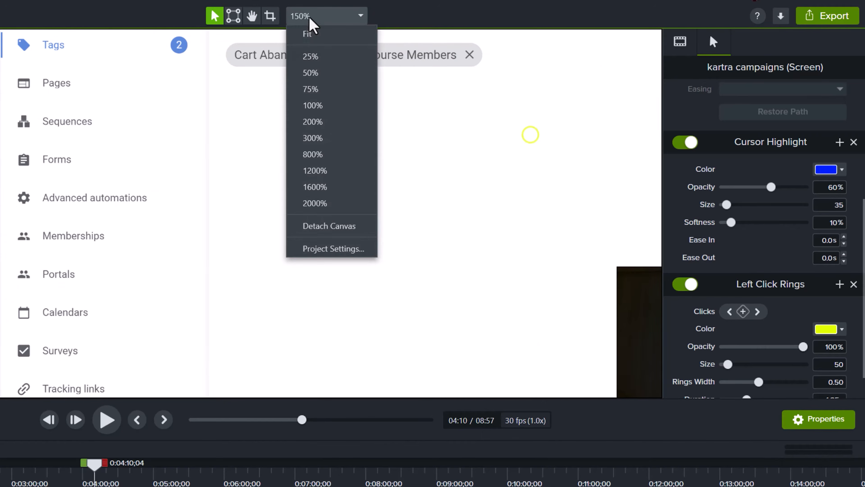
click(308, 33)
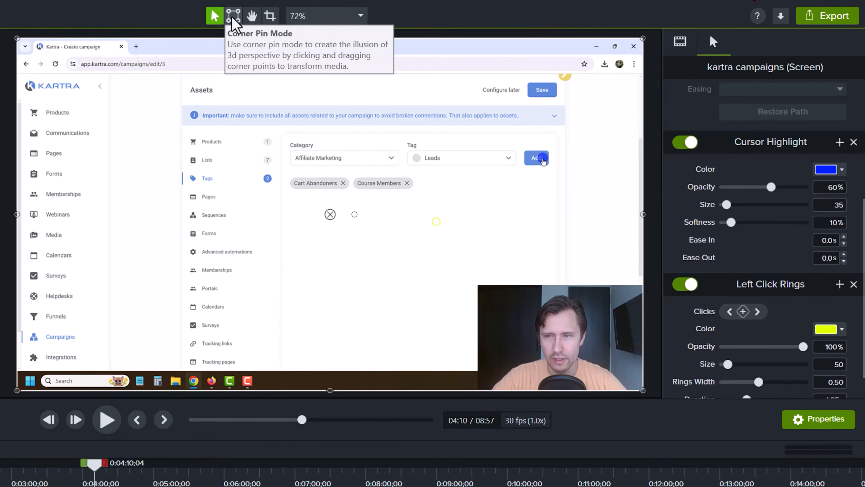
Try distorting the screen recording in Corner Pin mode by pulling its lower-right corner inward, and undo the distortion.
click(234, 24)
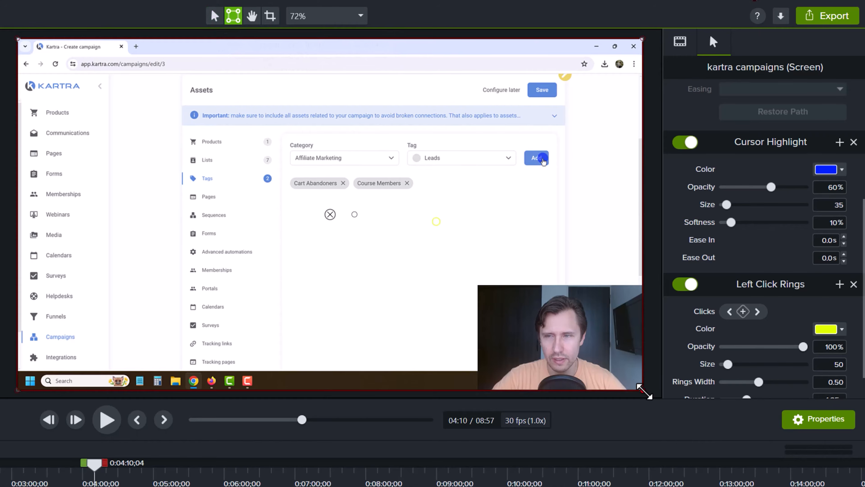
drag(642, 392, 366, 336)
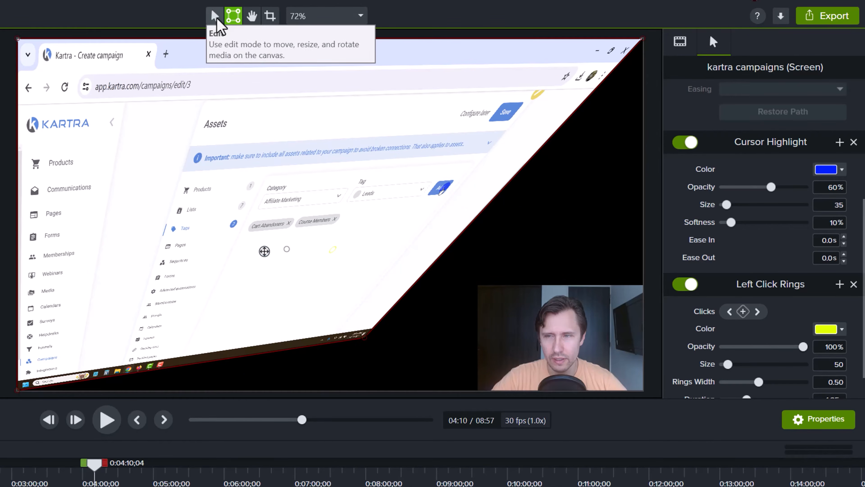
key(ctrl+z)
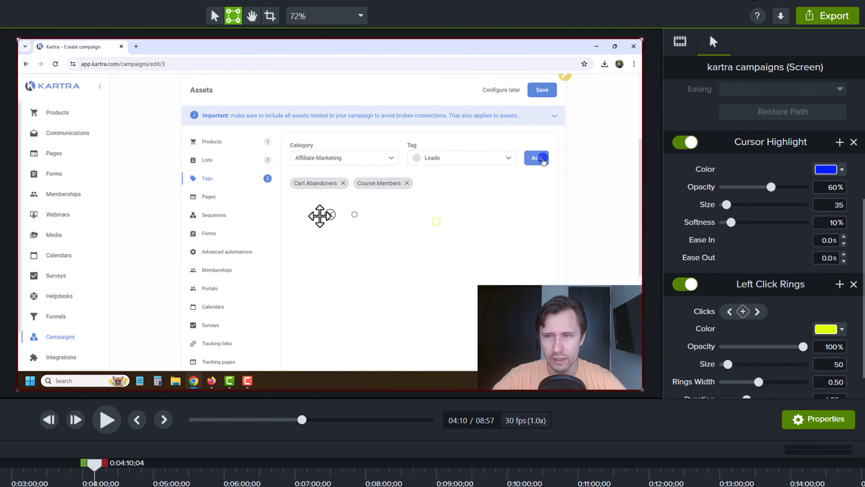
Try cropping the camera recording by extending its left edge to a width of 528.5, and undo the crop.
click(257, 21)
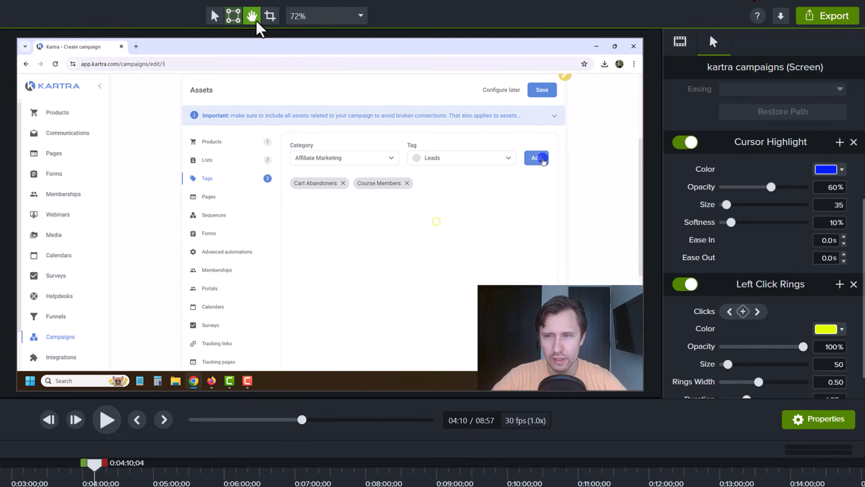
mouse_move(222, 100)
mouse_down()
mouse_move(531, 173)
mouse_move(218, 110)
mouse_move(250, 162)
mouse_move(248, 111)
mouse_move(218, 102)
mouse_up()
click(270, 17)
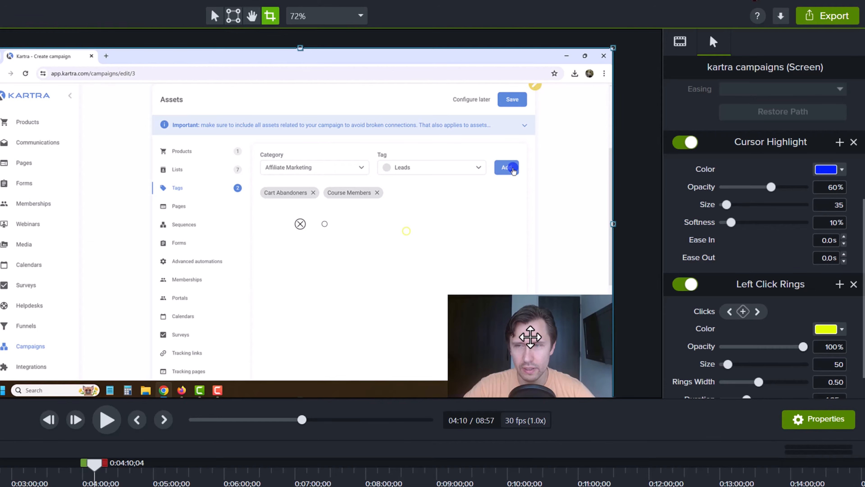
click(530, 337)
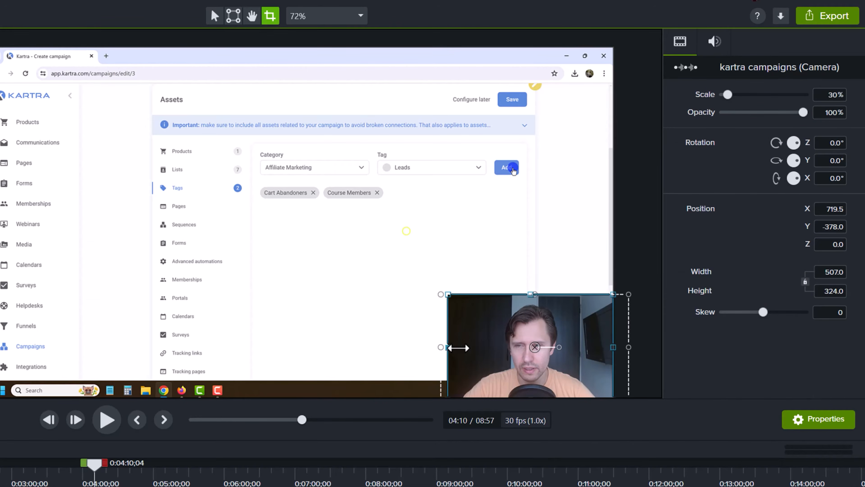
drag(458, 347, 434, 352)
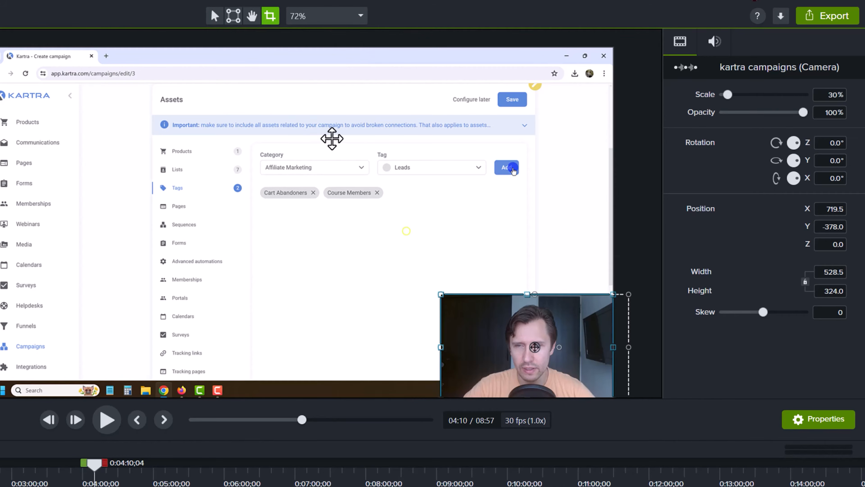
key(ctrl+z)
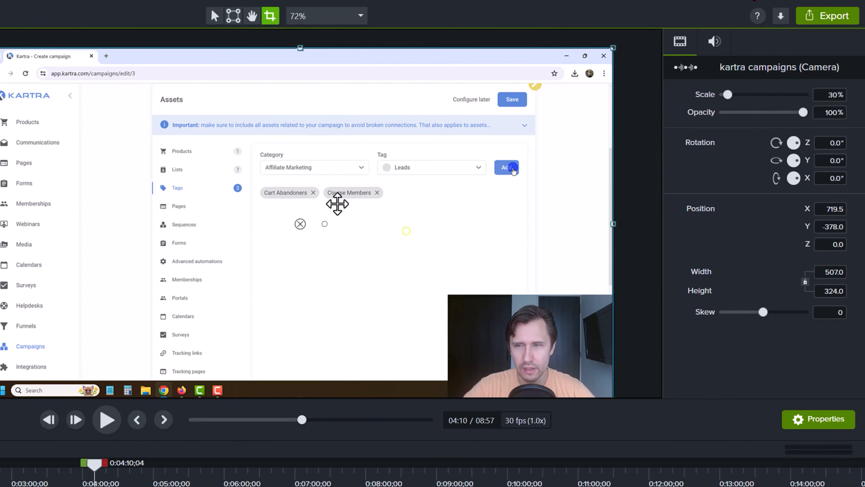
Return to editing the screen recording on the canvas and reset the canvas zoom to Fit.
click(325, 245)
click(328, 16)
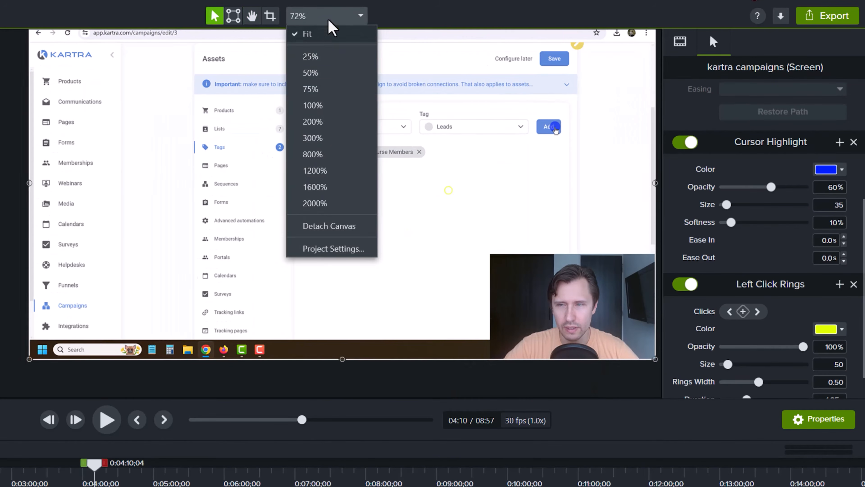
click(308, 34)
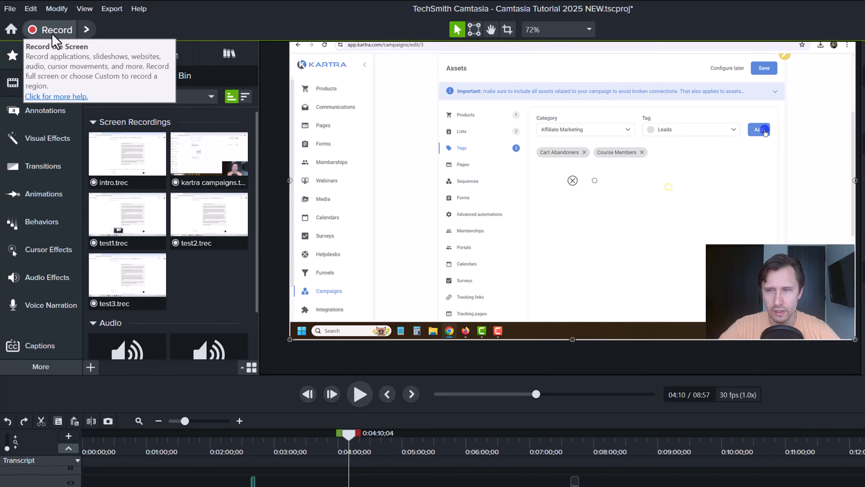
click(549, 32)
click(542, 50)
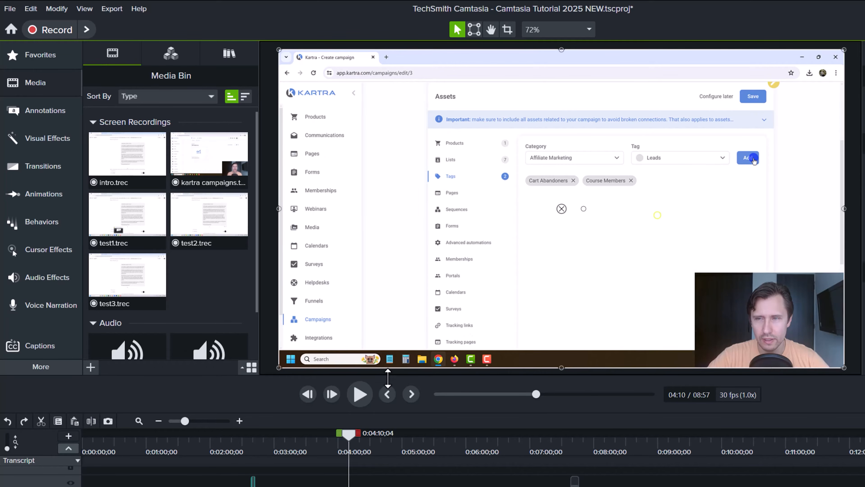
Select the camera recording on the canvas, move it to the lower-left corner, and return it to the lower-right corner.
click(770, 318)
drag(736, 292, 369, 275)
drag(340, 328, 765, 300)
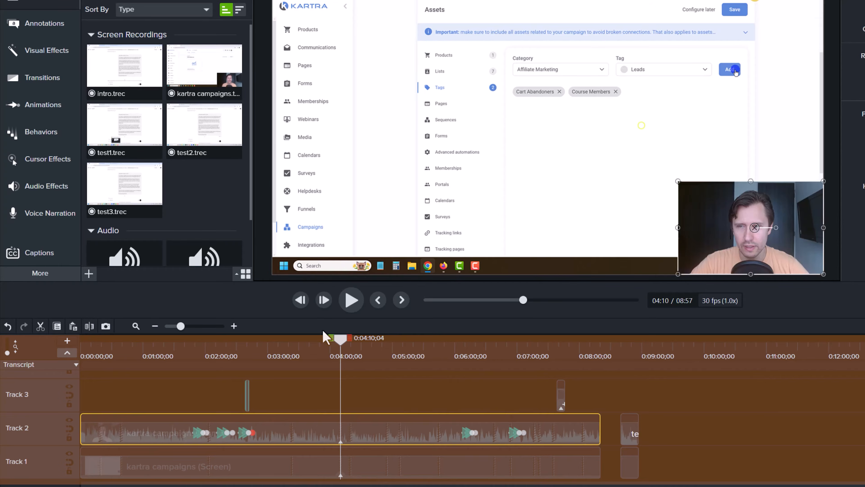
Move the playhead back to 0:03:31;11 and magnify the timeline around it.
drag(335, 354, 314, 342)
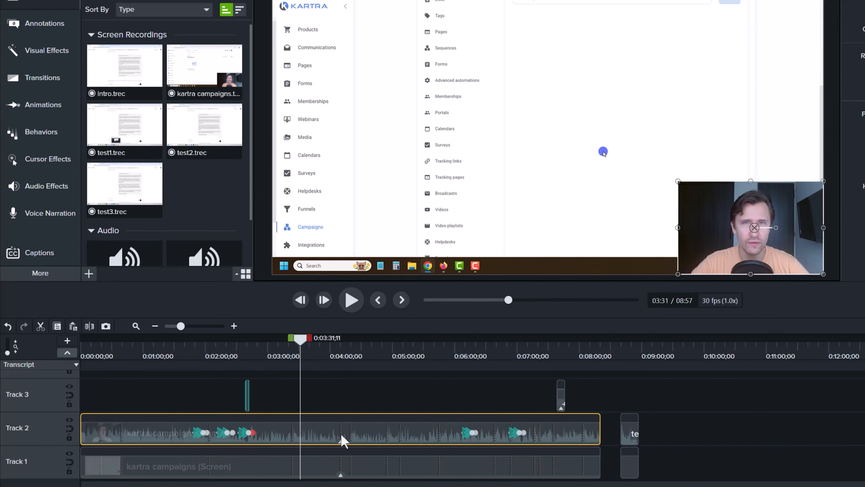
ctrl+scroll(305, 399, up, 5)
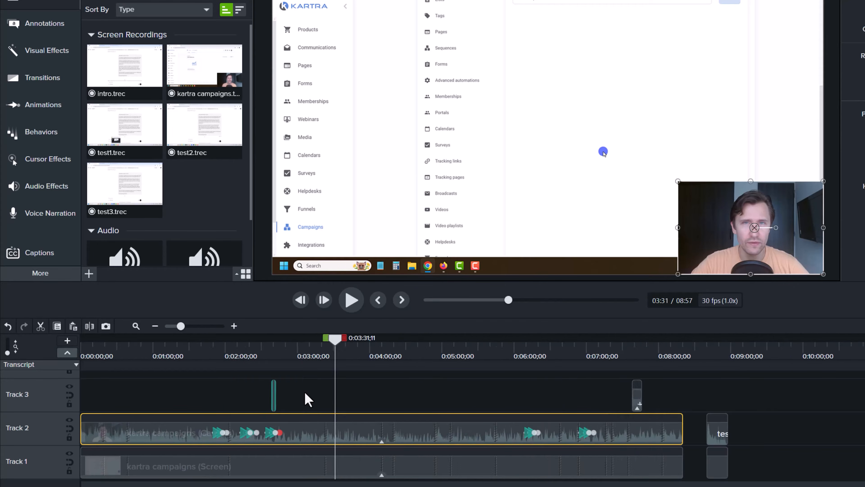
ctrl+scroll(344, 403, up, 3)
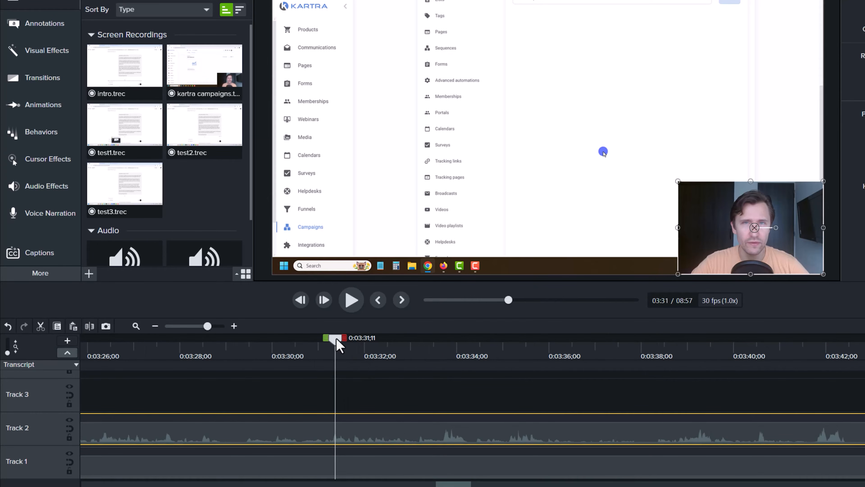
Select the timeline range from 0:03:34;23 to 0:03:36;23, delete its contents from both recordings, and undo the deletion.
drag(337, 341, 594, 347)
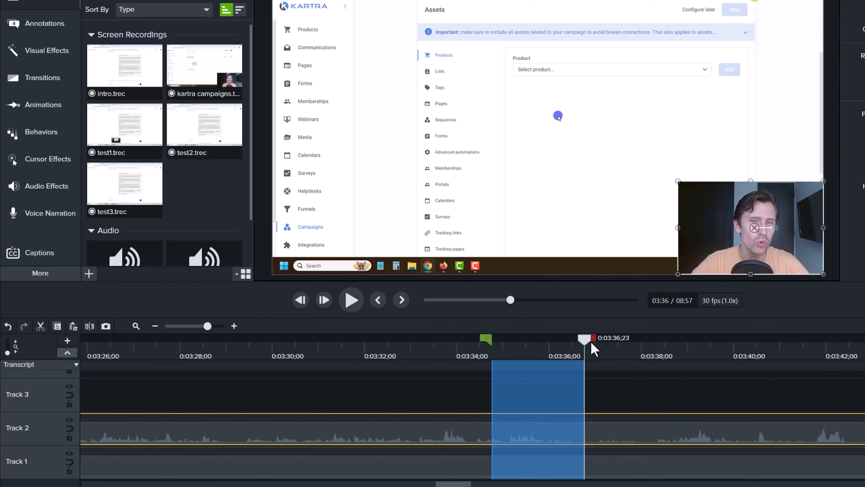
drag(584, 339, 517, 368)
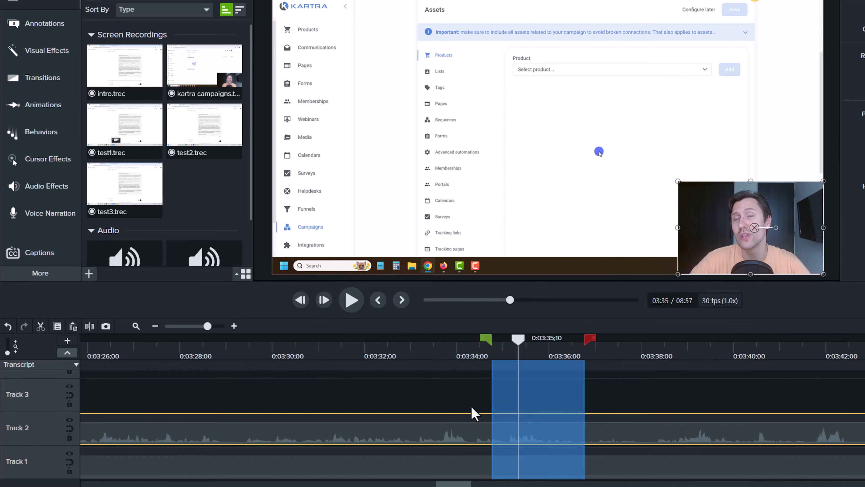
right_click(548, 430)
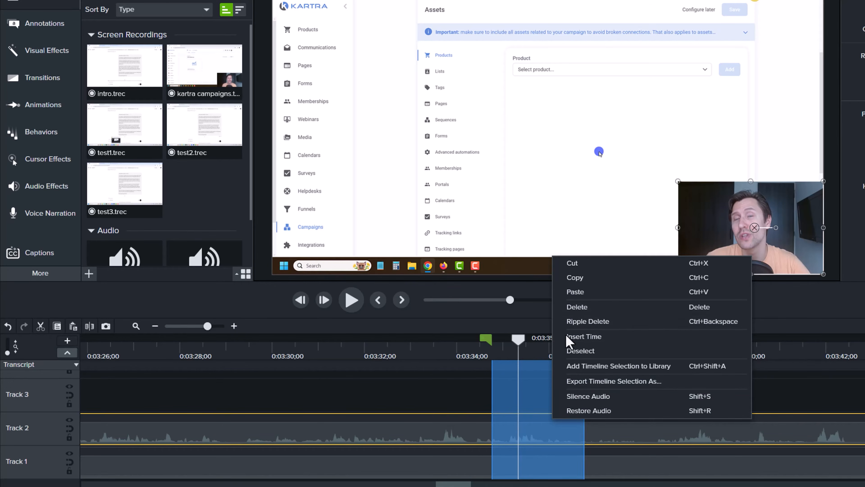
click(591, 306)
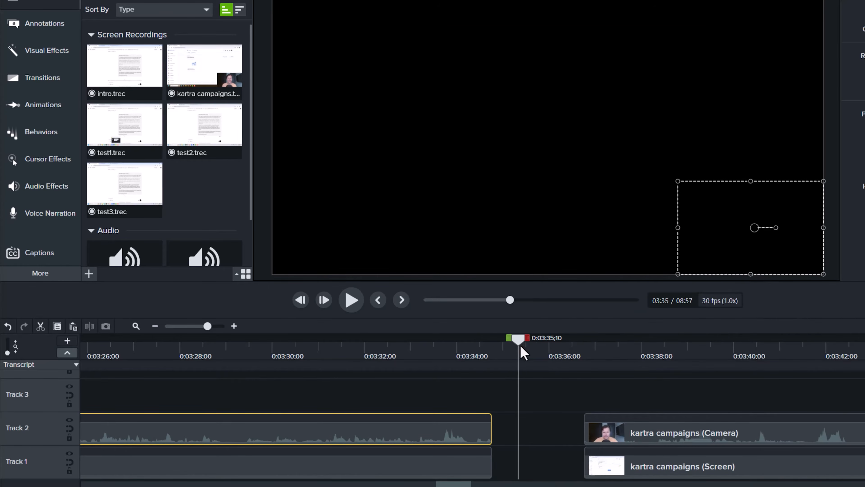
click(533, 356)
key(ctrl+z)
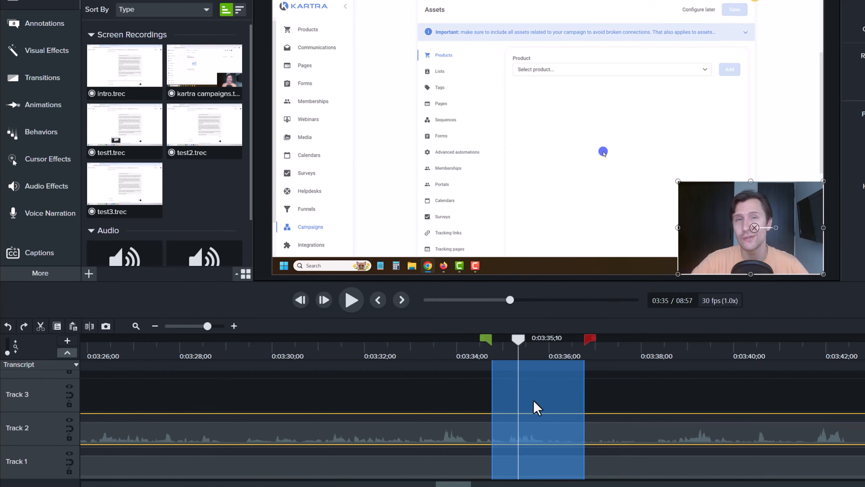
Try a ripple delete of the selected timeline range and scrub across the joined cut.
right_click(533, 442)
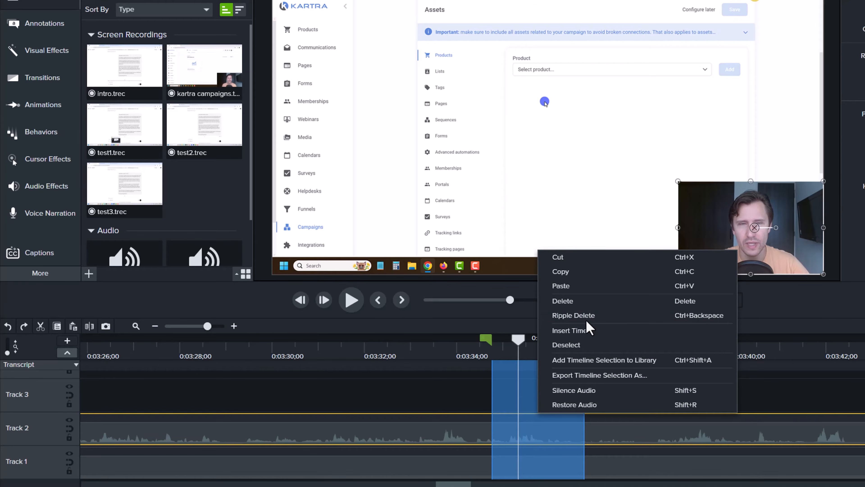
click(516, 453)
key(ctrl+BackSpace)
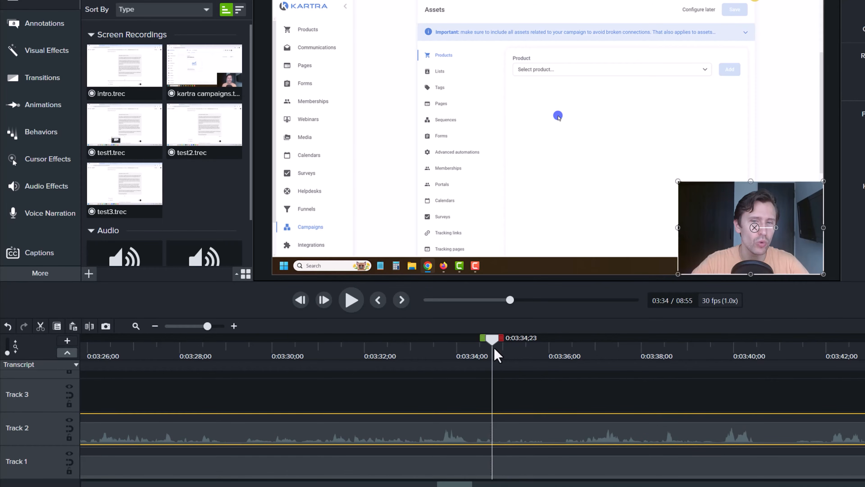
drag(492, 339, 472, 340)
Insert time across the selected range, check the resulting gap in both tracks, and undo the insertion.
scroll(497, 423, up, 5)
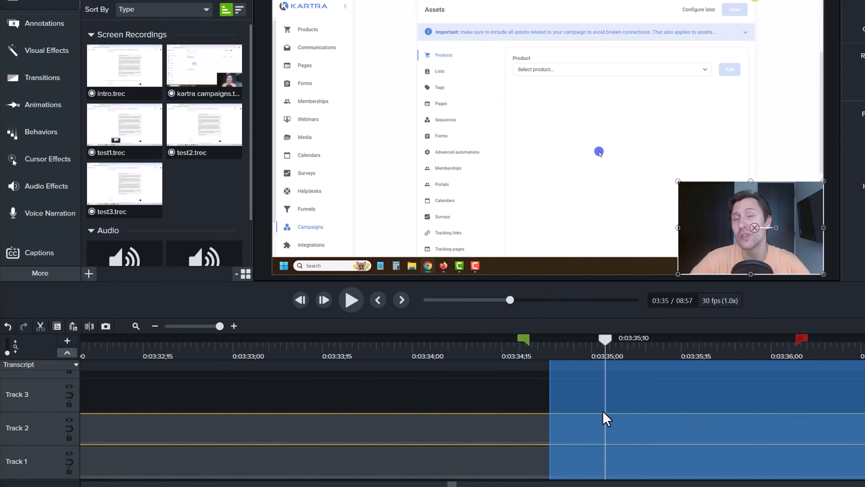
scroll(588, 415, down, 1)
scroll(528, 426, right, 2)
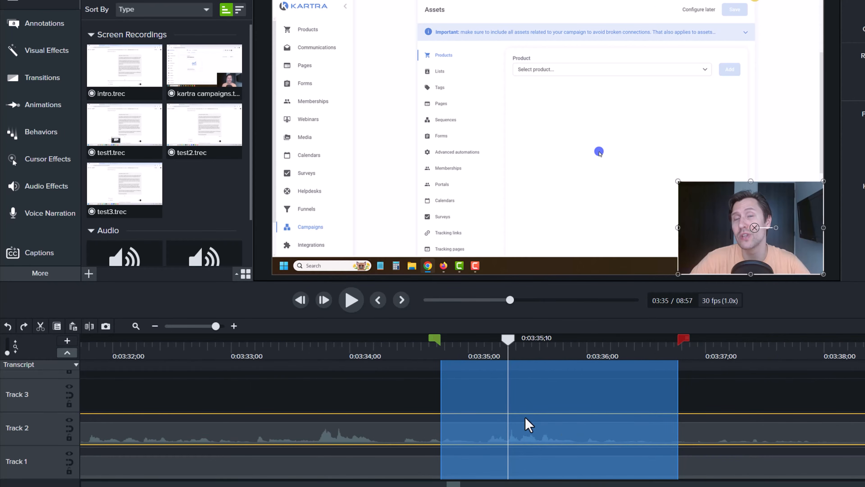
right_click(484, 441)
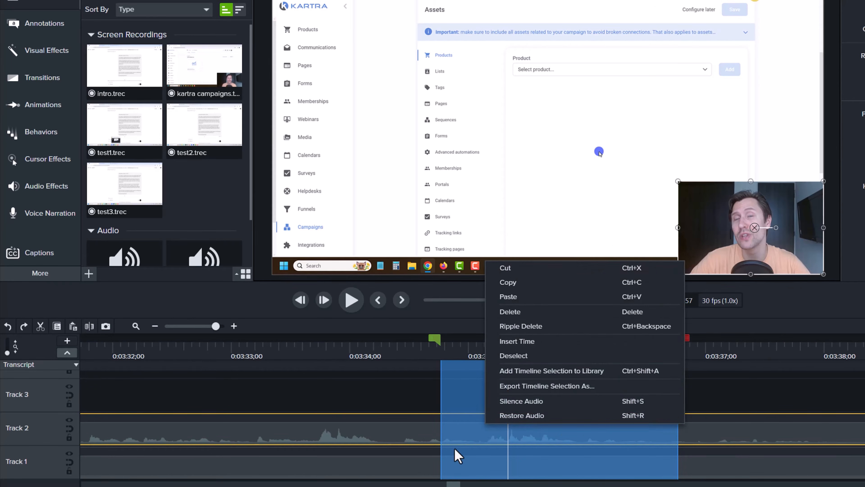
click(537, 342)
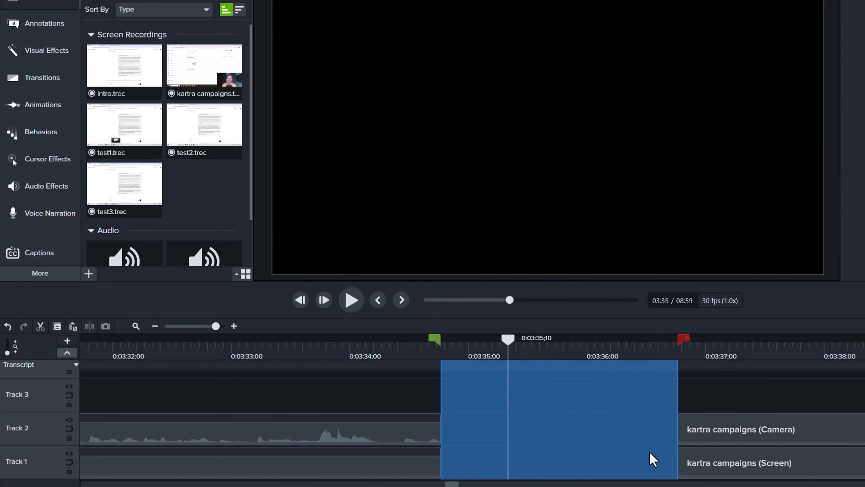
click(682, 357)
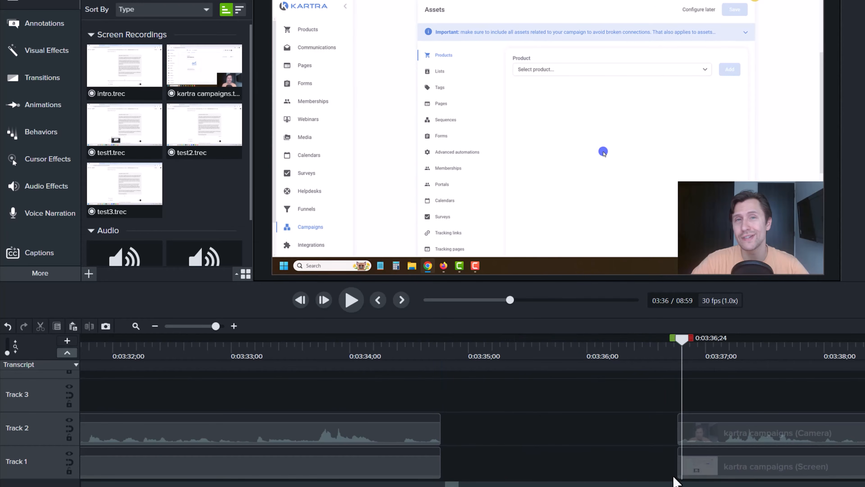
click(532, 351)
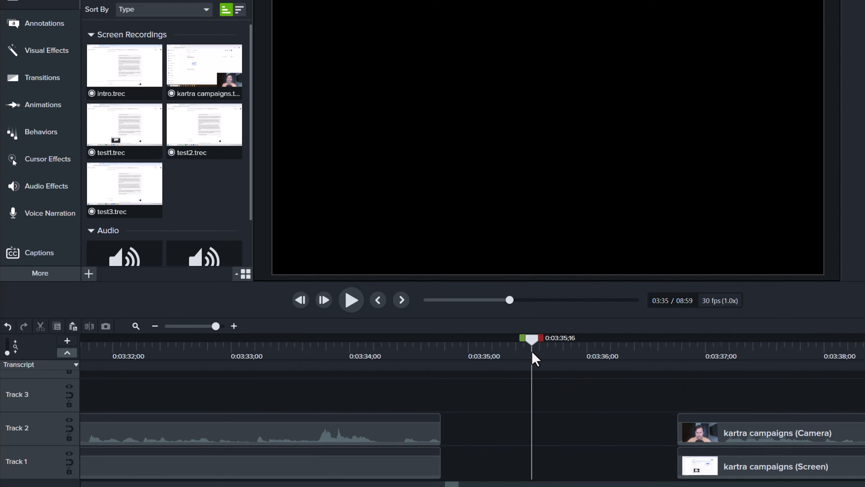
key(ctrl+z)
Copy the timeline range between 0:03:34;18 and 0:03:35;16, and paste the copy near 0:03:34;03 above the original recordings.
drag(522, 338, 416, 348)
right_click(480, 432)
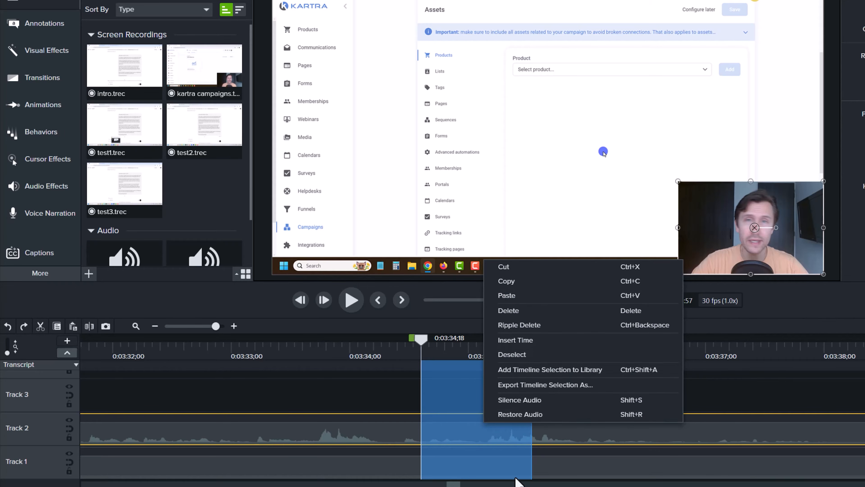
click(499, 282)
click(362, 386)
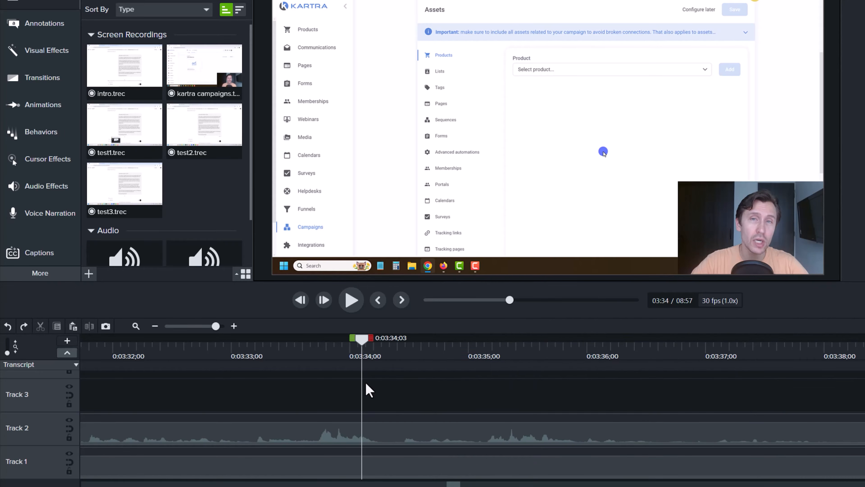
right_click(368, 388)
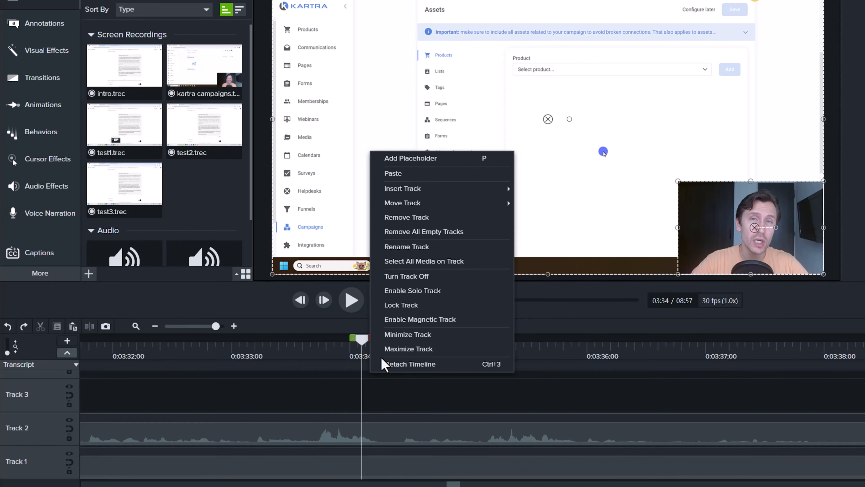
key(ctrl+v)
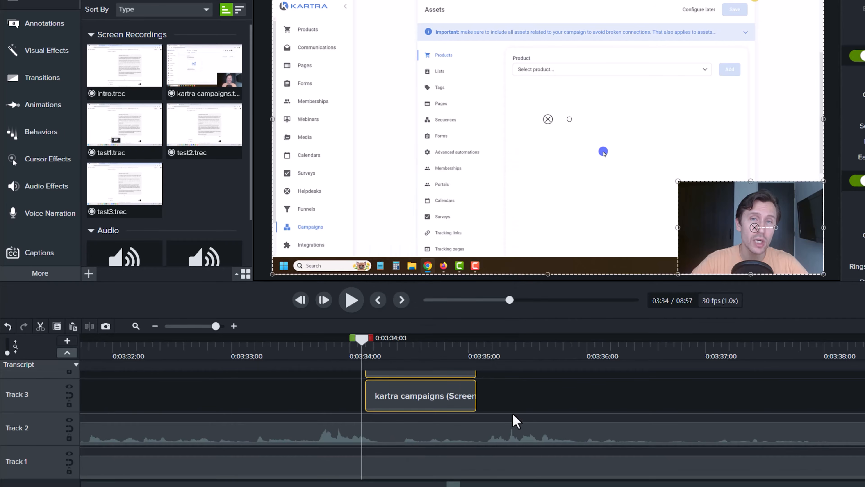
Scrub the playhead to 0:03:34;16 over the pasted clips, and delete both copies from Tracks 3 and 4.
scroll(511, 419, up, 1)
drag(384, 341, 411, 353)
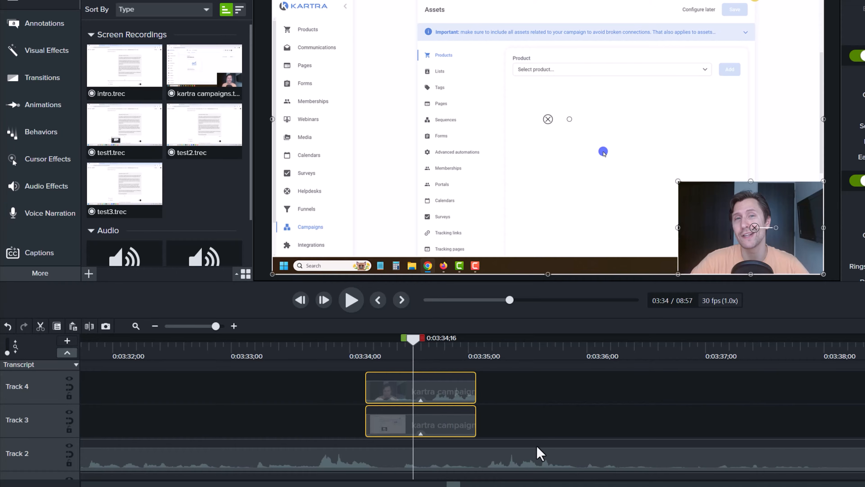
drag(496, 424, 424, 389)
key(Delete)
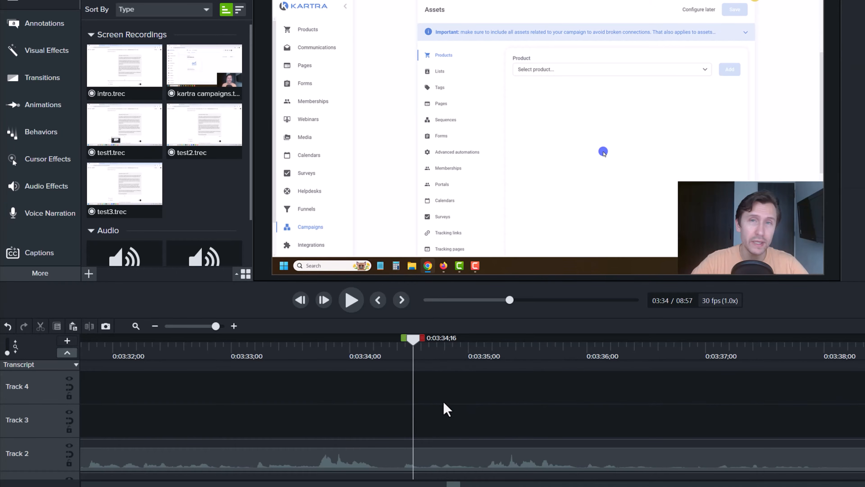
Select the range from 0:03:34;16 to 0:03:35;12, review its available commands, and clear the selection by placing the playhead at 0:03:34;04.
scroll(446, 409, down, 1)
drag(420, 338, 531, 363)
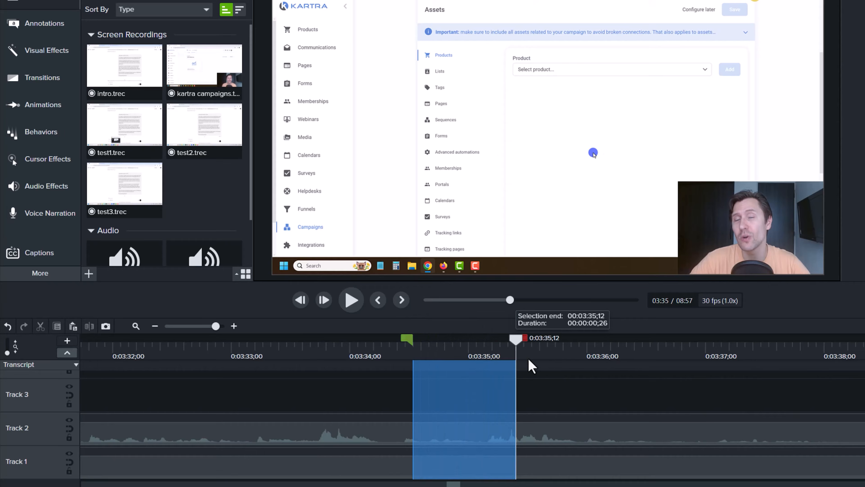
right_click(456, 432)
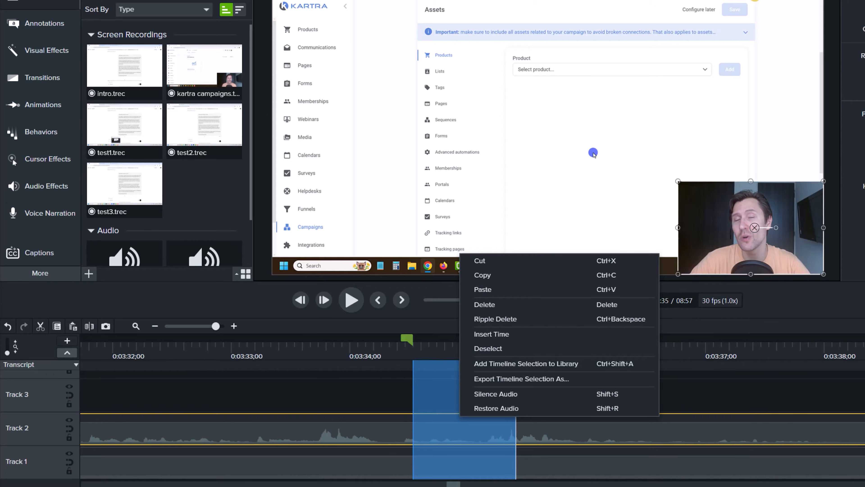
click(385, 389)
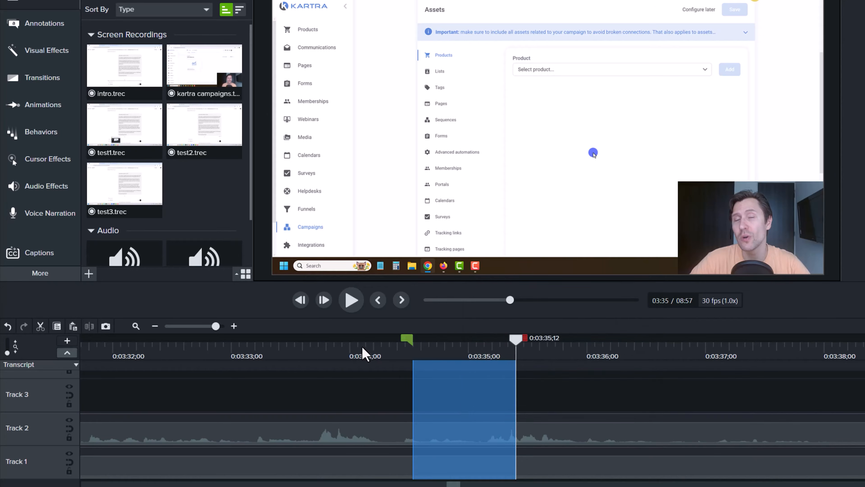
click(366, 357)
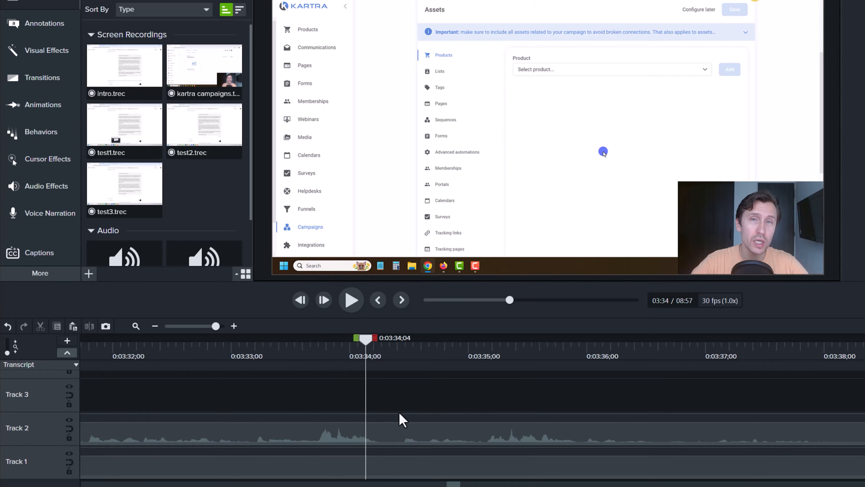
Zoom the timeline out and back in around the playhead, and move the playhead to 0:03:34;09.
key(ctrl+minus)
key(ctrl+minus)
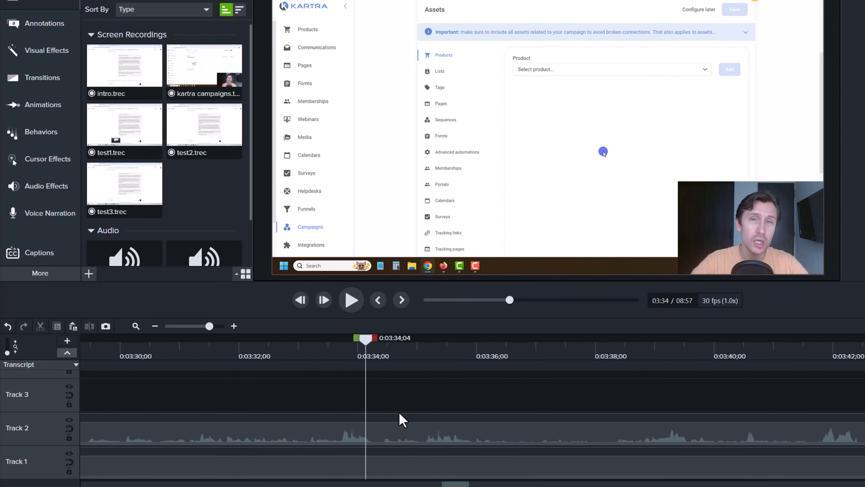
key(ctrl+minus)
key(ctrl+minus)
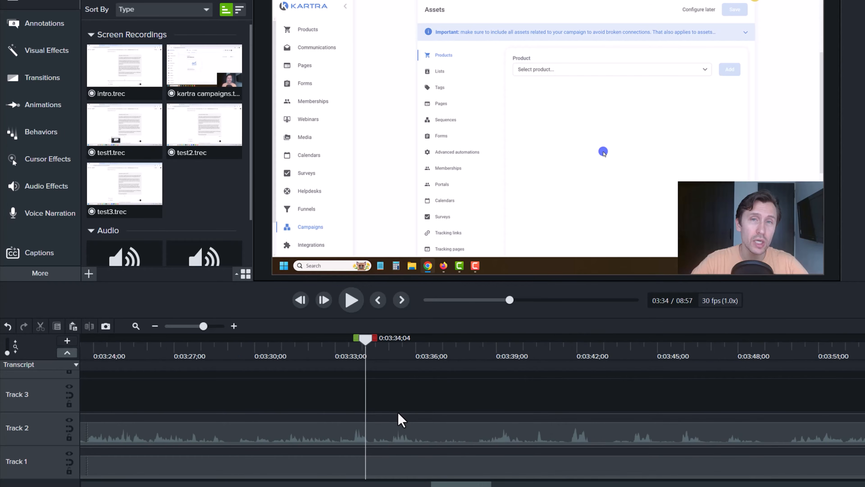
key(ctrl+plus)
key(ctrl+plus)
key(ctrl+plus)
key(ctrl+plus)
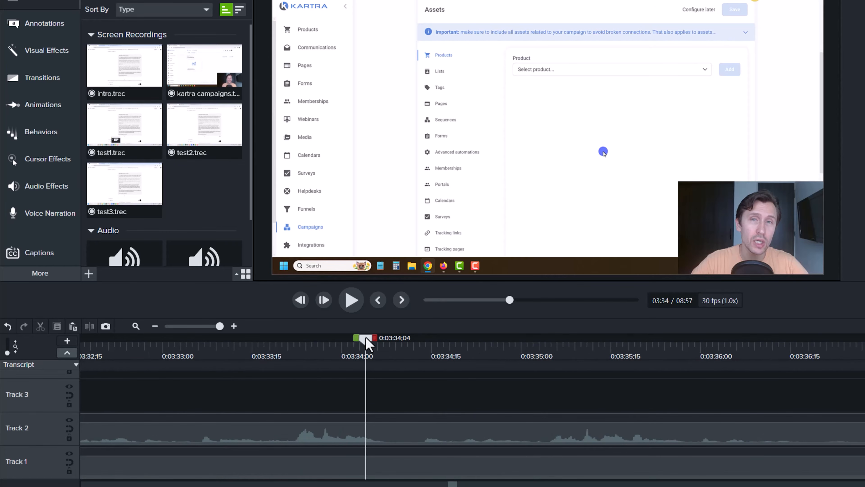
drag(367, 343, 397, 369)
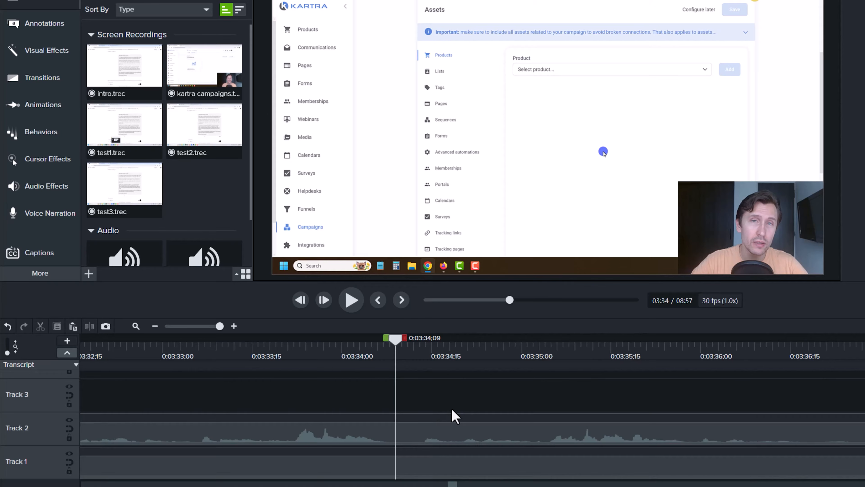
Select a short timeline range over the Track 2 audio peak, adjusting its end frame by frame to 0:03:33;27.
scroll(452, 410, left, 5)
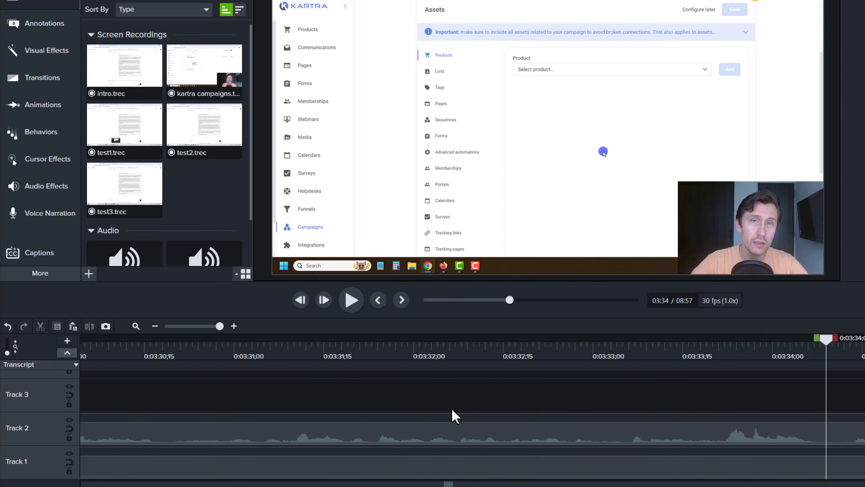
scroll(452, 410, right, 7)
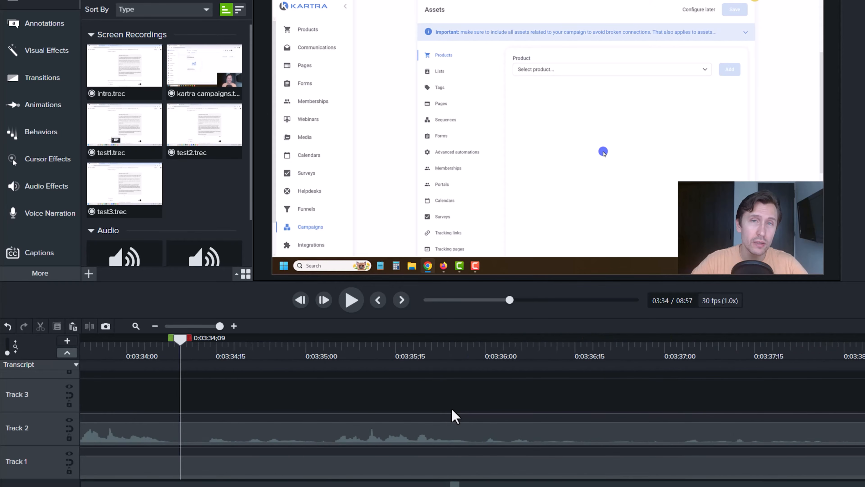
scroll(452, 408, left, 4)
drag(404, 348, 475, 341)
key(comma)
key(comma)
key(comma)
key(comma)
key(comma)
key(comma)
key(comma)
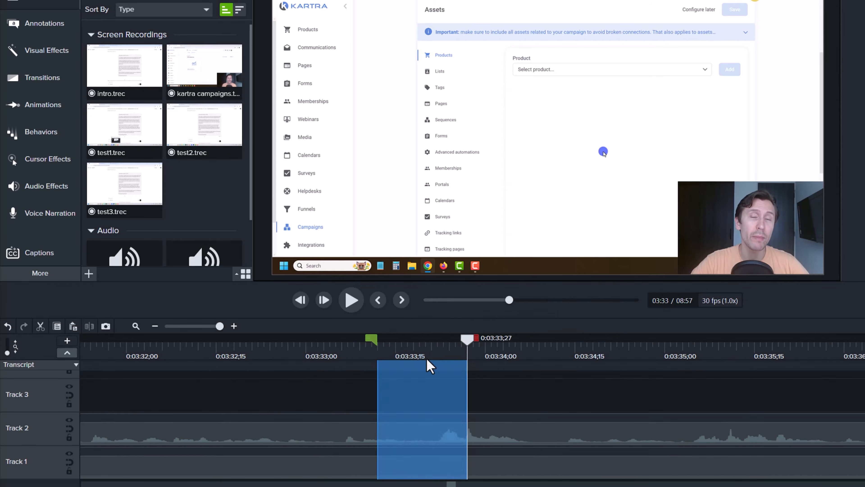
Clear the range selection and scrub the playhead through 0:03:34;11 to 0:03:36;07, checking the surrounding timeline.
click(414, 351)
drag(416, 339, 551, 357)
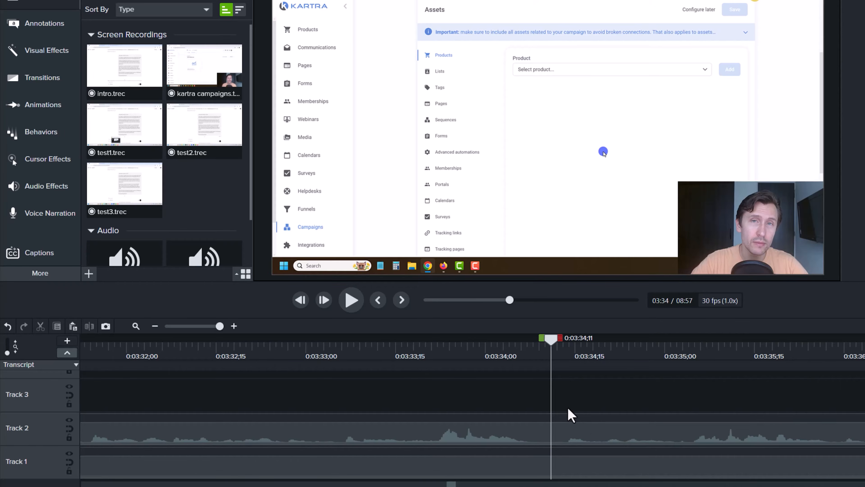
scroll(568, 408, right, 10)
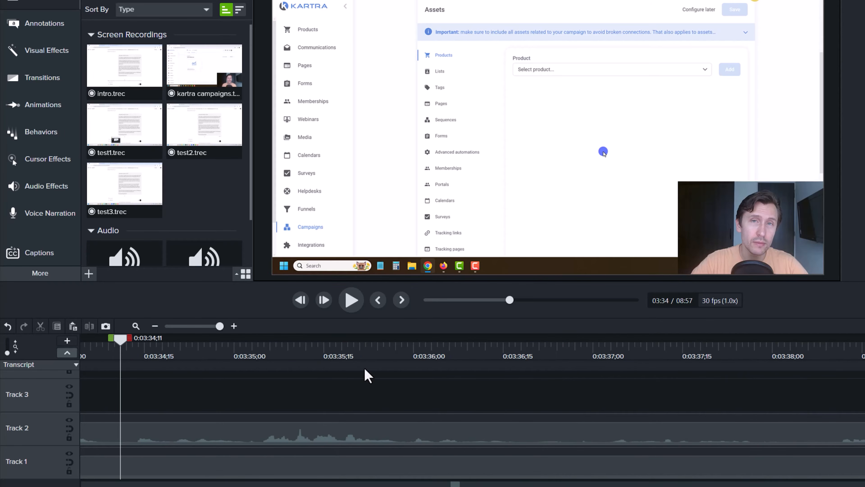
drag(195, 348, 455, 363)
scroll(562, 395, right, 3)
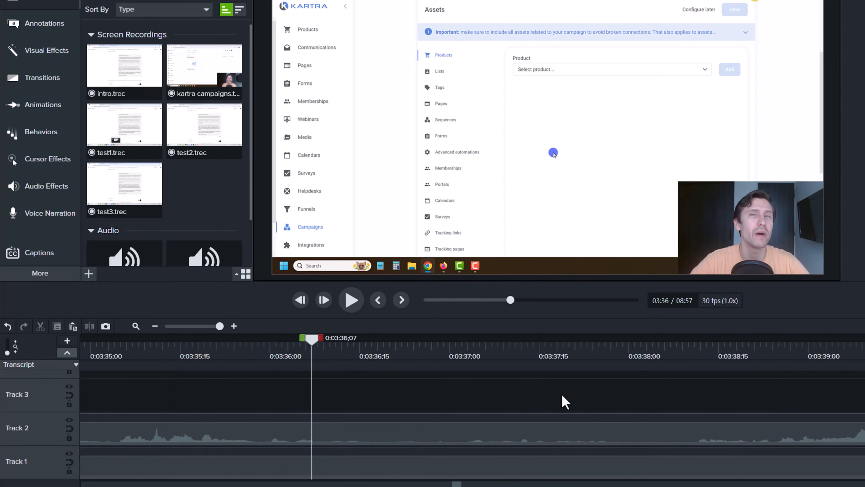
scroll(562, 394, left, 9)
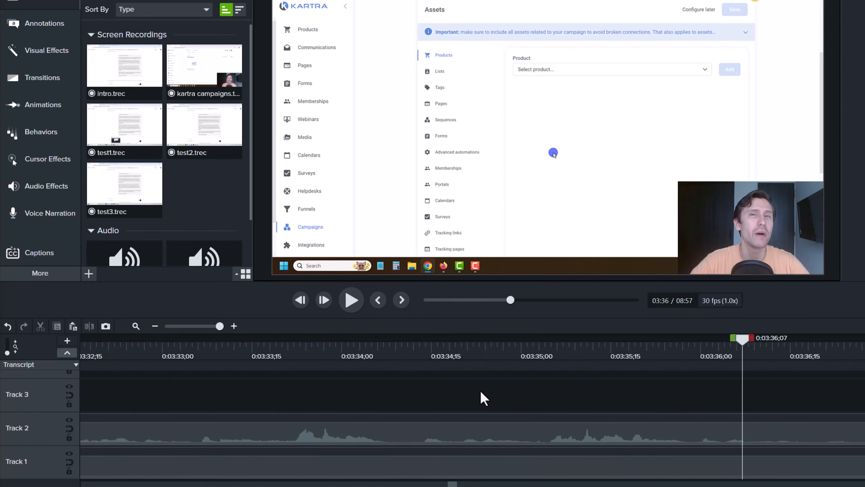
scroll(480, 392, left, 5)
scroll(477, 392, right, 9)
scroll(505, 394, down, 5)
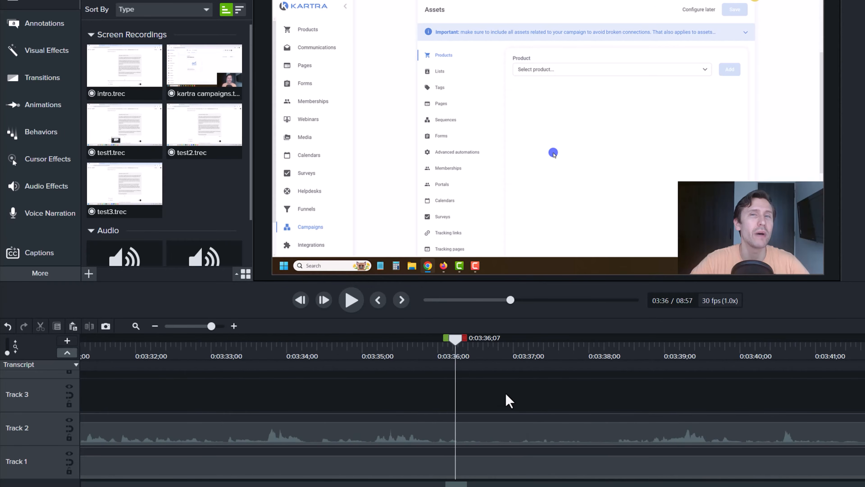
Move along the timeline past 0:04:10;00 and place the playhead at 0:04:22;25.
scroll(506, 394, down, 2)
scroll(460, 395, right, 15)
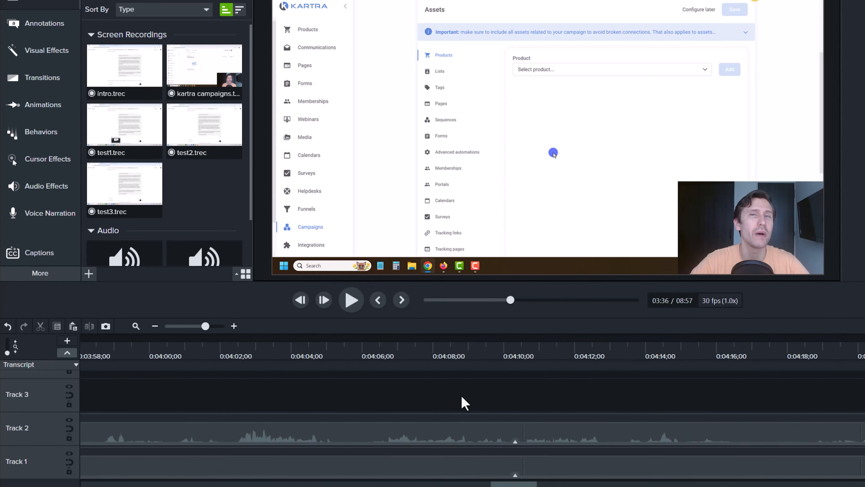
scroll(461, 395, right, 8)
click(529, 359)
scroll(602, 409, right, 7)
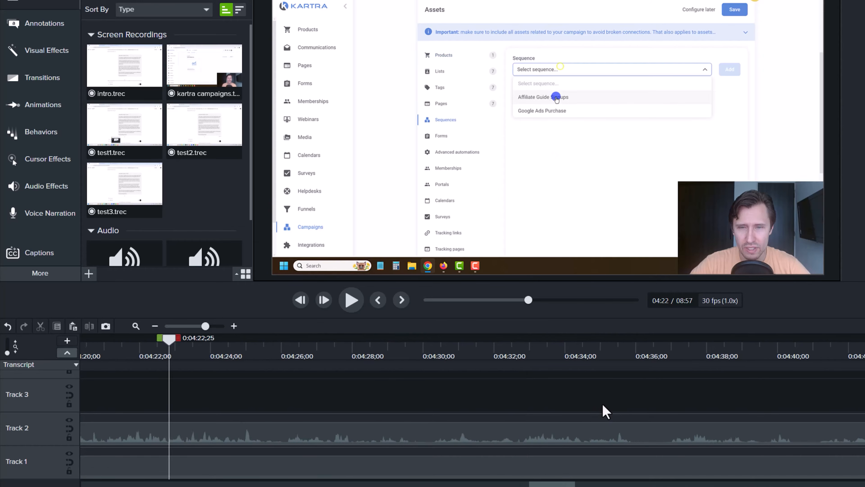
Place the playhead at 0:05:43;14 and magnify the timeline around it to frame-level detail.
scroll(587, 412, right, 5)
scroll(475, 415, down, 4)
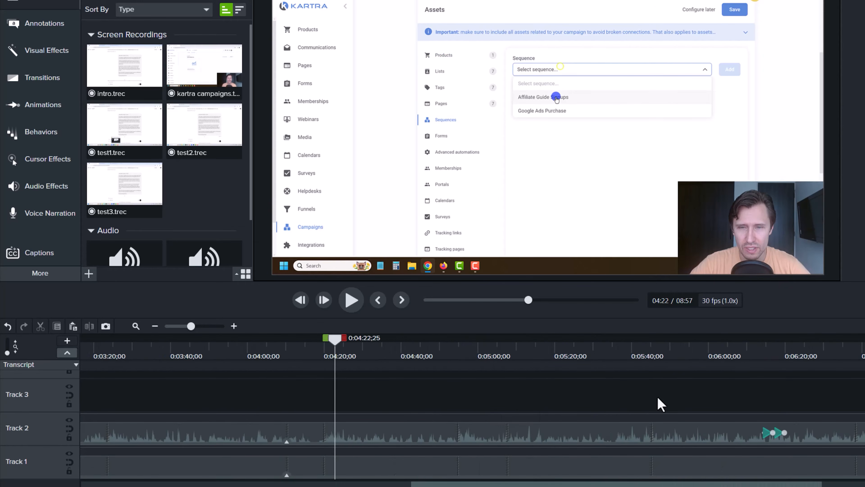
click(644, 354)
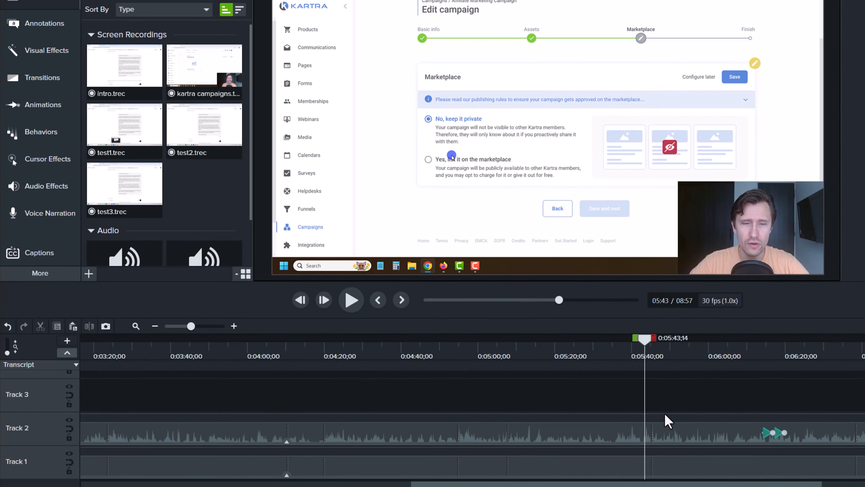
scroll(665, 413, up, 6)
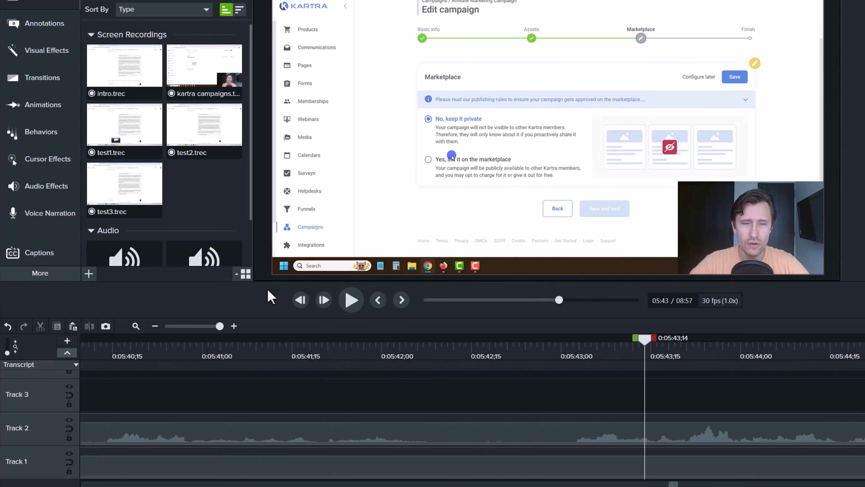
Enlarge the timeline area by raising its upper edge, and place the playhead at 0:05:42;04.
drag(267, 282, 282, 240)
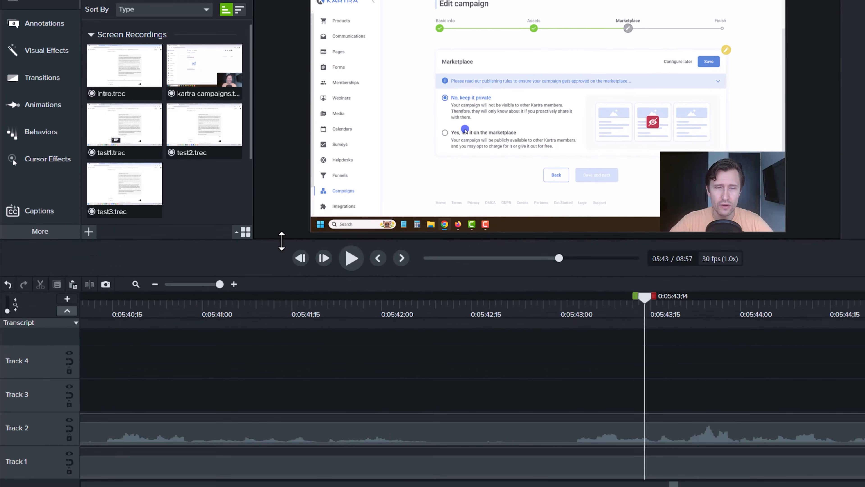
click(405, 313)
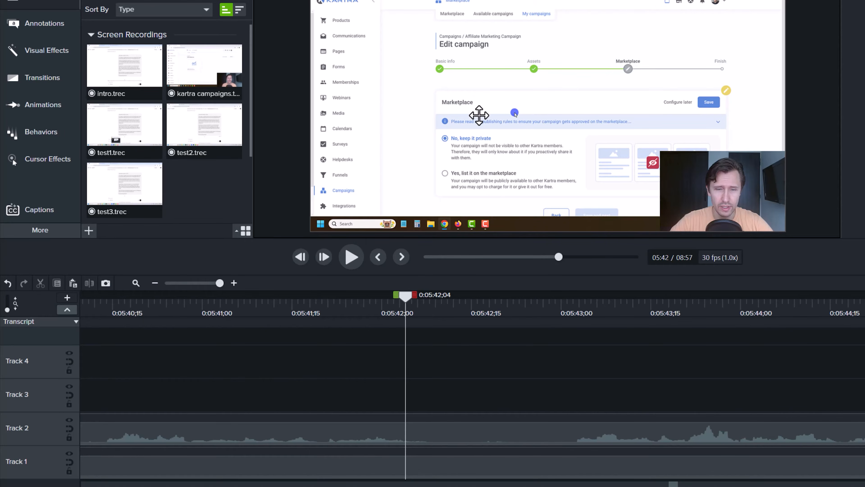
Try different zoom levels on the canvas preview, and advance the playhead frame by frame to 0:05:42;07.
scroll(479, 115, up, 2)
scroll(479, 115, down, 1)
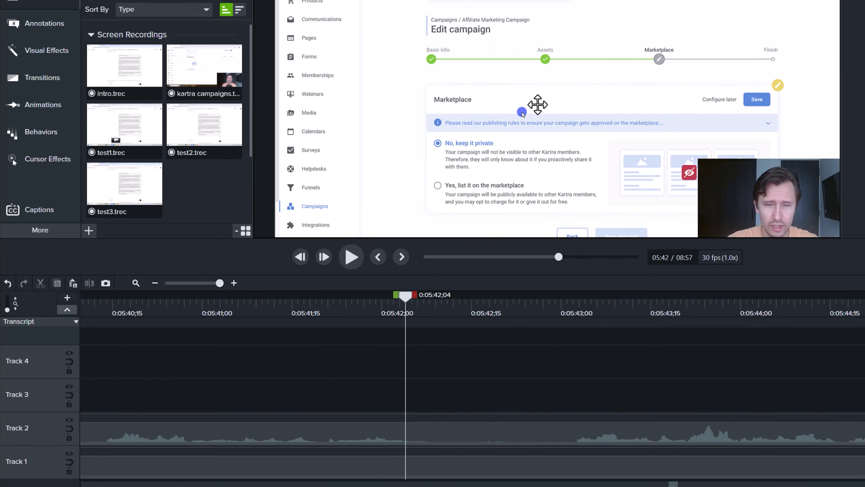
scroll(537, 105, down, 1)
scroll(521, 117, up, 1)
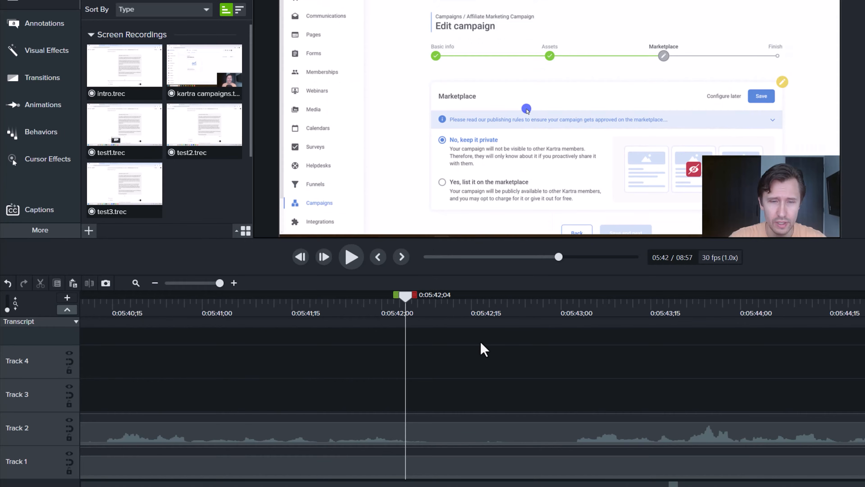
key(period)
key(period)
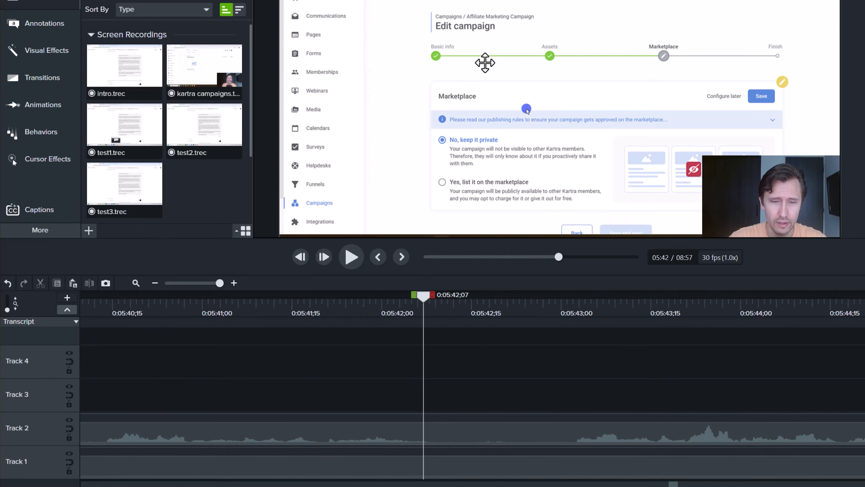
scroll(485, 63, down, 1)
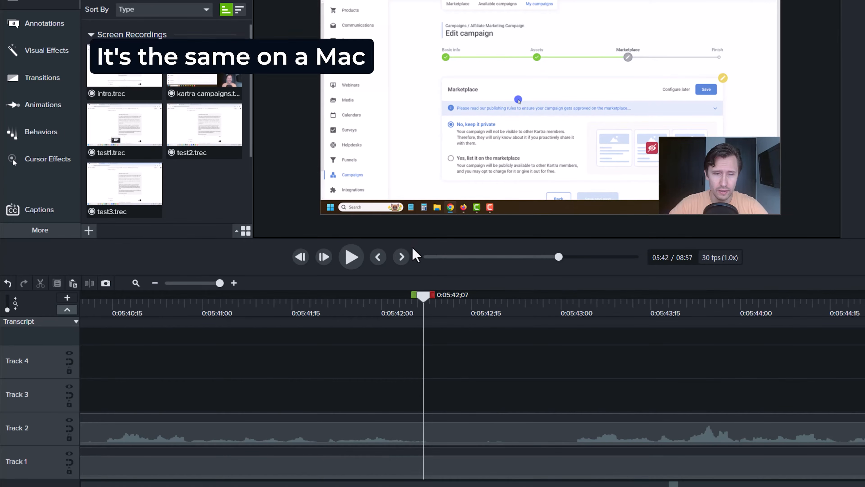
Advance the playhead frame by frame from 0:05:42;07 to 0:05:46;10.
key(period)
key(period)
key(period)
key(period)
key(period)
key(period)
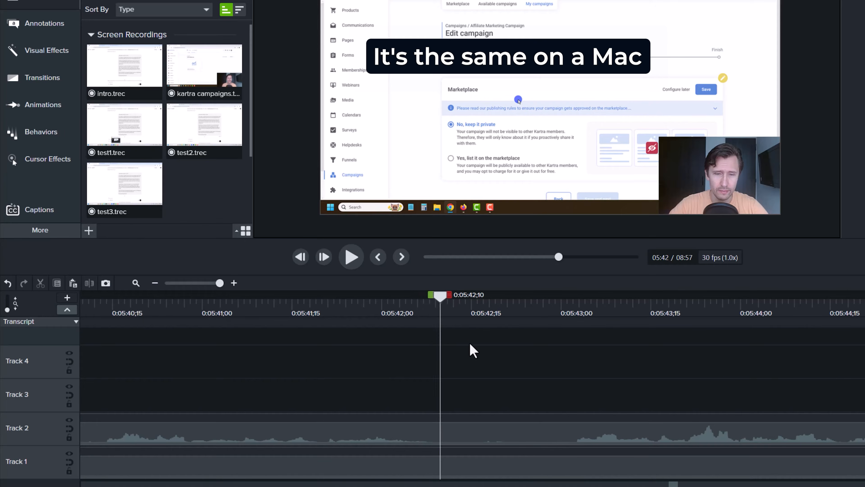
key(period)
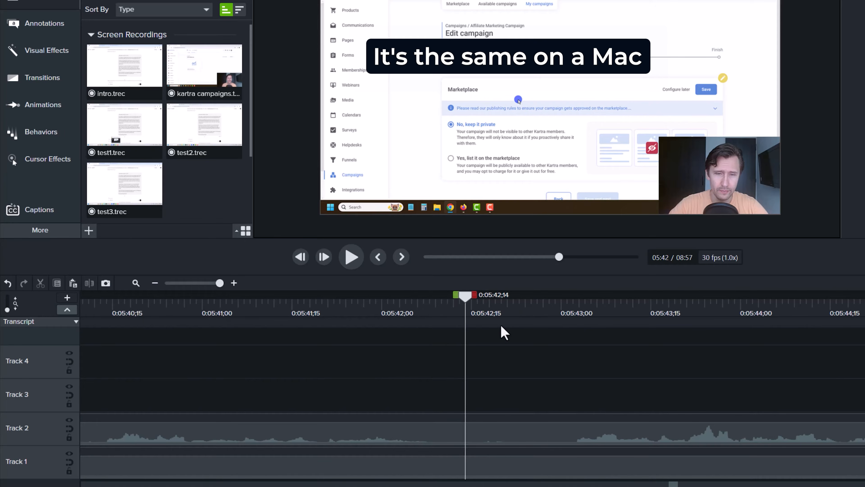
key(period)
key(period)
key(period)
key(period)
key(period)
key(period)
key(period)
key(period)
key(period)
key(period)
key(period)
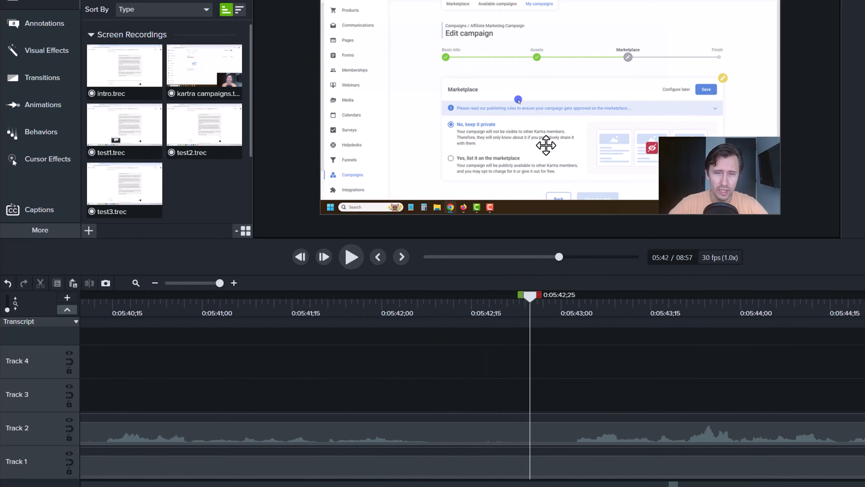
key(period)
key(period)
key(period)
key(period)
key(period)
key(period)
key(period)
key(period)
key(period)
key(period)
key(period)
key(period)
key(period)
key(period)
key(period)
key(period)
key(period)
key(period)
key(period)
key(period)
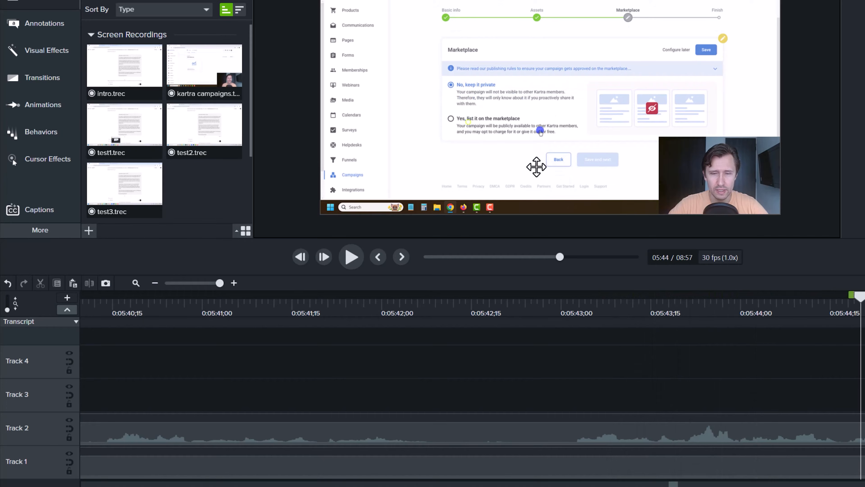
key(period)
key(period)
key(period)
key(period)
key(period)
key(period)
key(period)
key(period)
key(period)
key(period)
key(period)
key(period)
key(period)
key(period)
key(period)
key(period)
key(period)
key(period)
key(period)
key(period)
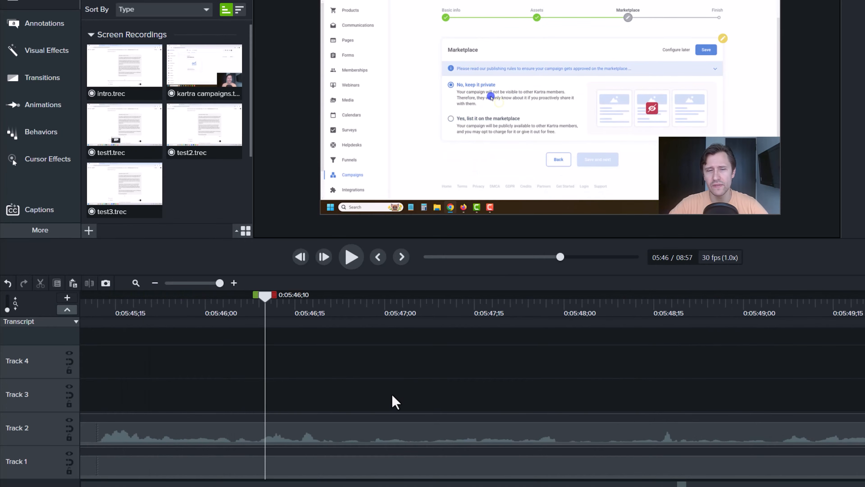
Step the playhead backward frame by frame to 0:05:43;15 and bring the preceding timeline section into view.
key(comma)
key(comma)
key(comma)
key(comma)
key(comma)
key(comma)
key(comma)
key(comma)
key(comma)
key(comma)
key(comma)
key(comma)
key(comma)
key(comma)
key(comma)
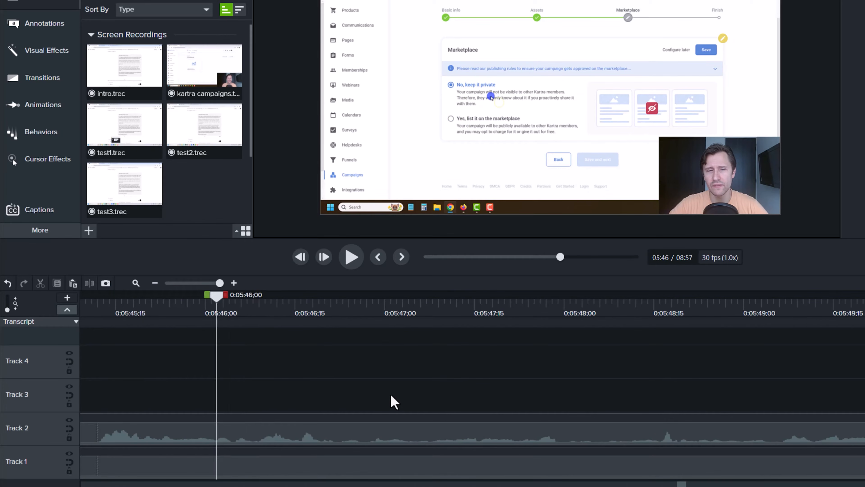
key(comma)
key(comma)
key(comma)
key(comma)
key(comma)
key(comma)
key(comma)
key(comma)
key(comma)
key(comma)
key(comma)
key(comma)
key(comma)
key(comma)
key(comma)
key(comma)
key(comma)
key(comma)
key(comma)
key(comma)
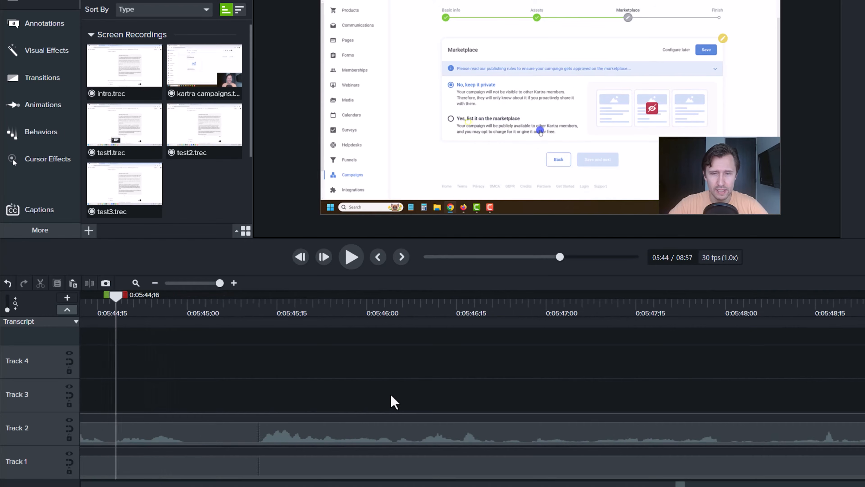
key(comma)
key(comma)
key(comma)
key(comma)
key(comma)
key(comma)
key(comma)
key(comma)
key(comma)
key(comma)
key(comma)
key(comma)
key(comma)
key(comma)
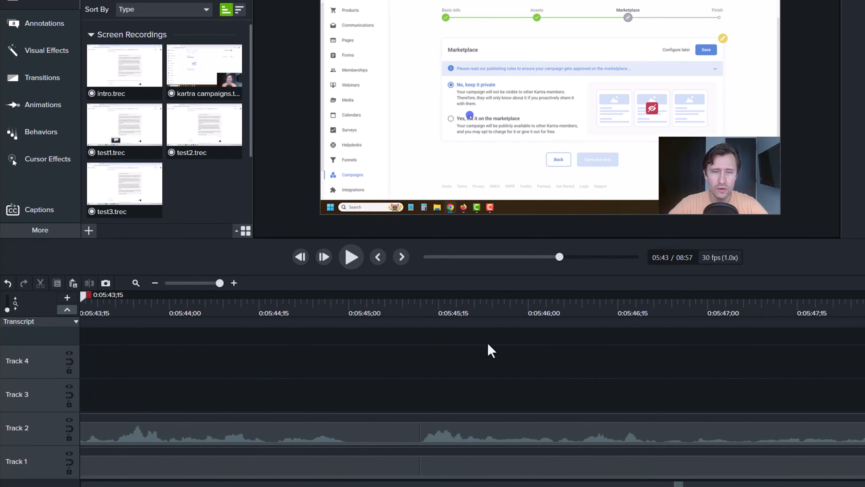
scroll(387, 372, left, 5)
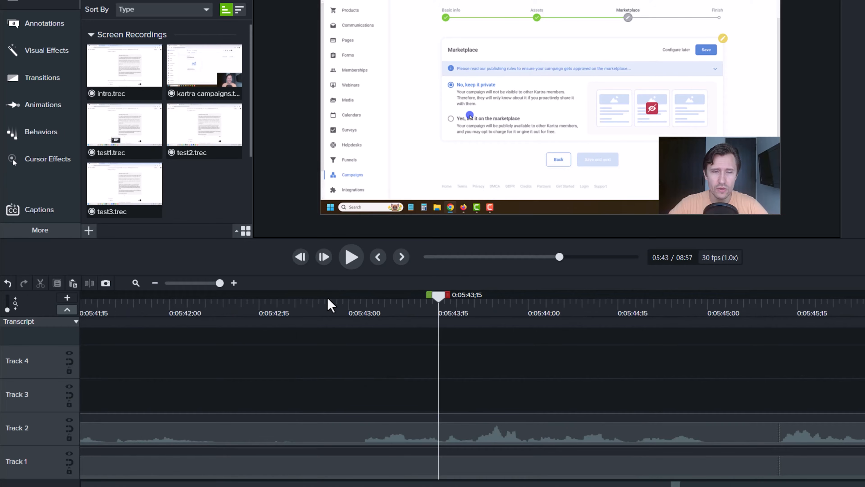
Use the playback controls to step the playhead a few frames back, and return it frame by frame to 0:05:43;15.
click(296, 261)
click(296, 261)
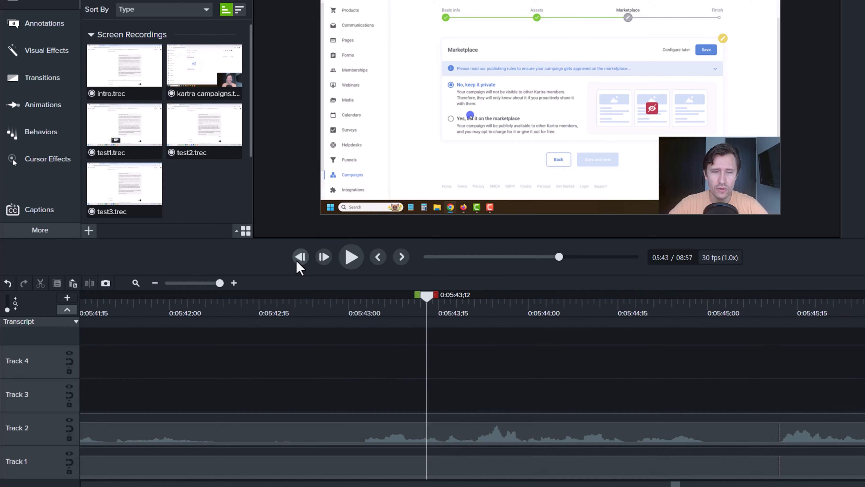
click(297, 261)
click(330, 254)
click(329, 255)
click(330, 255)
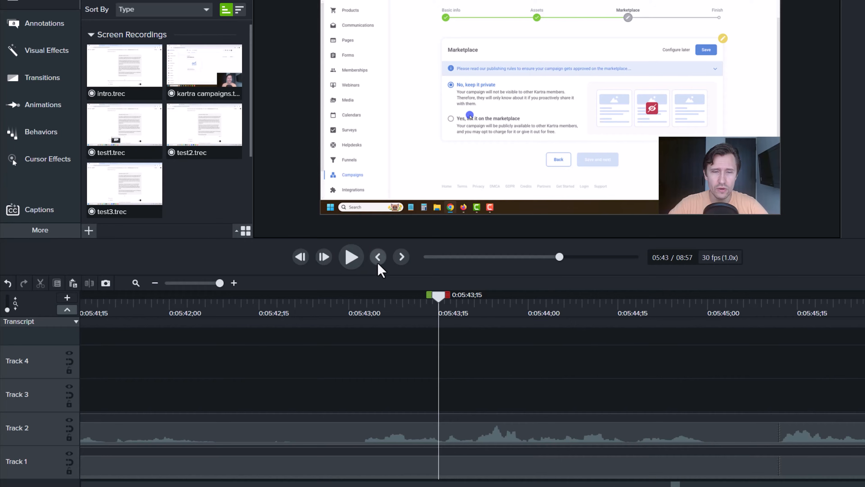
Jump the playhead to the next media at 0:07:38;10, and jump back to the previous media at 0:02:38;14.
scroll(486, 367, down, 5)
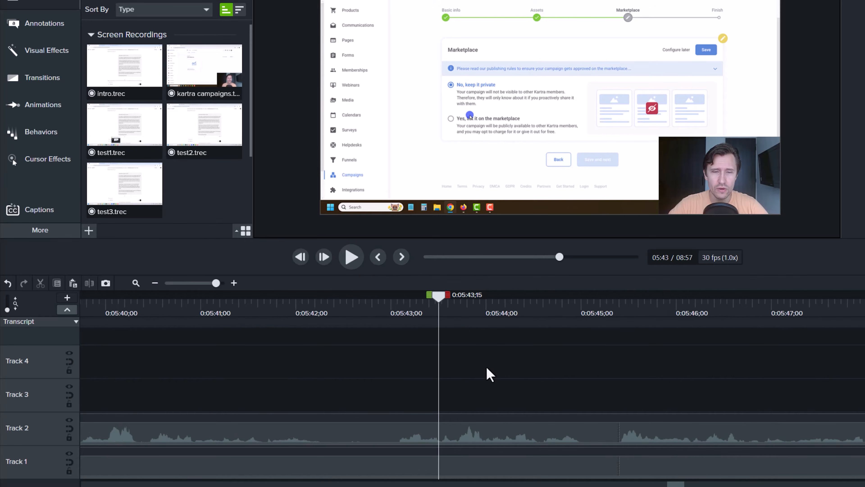
scroll(459, 367, down, 5)
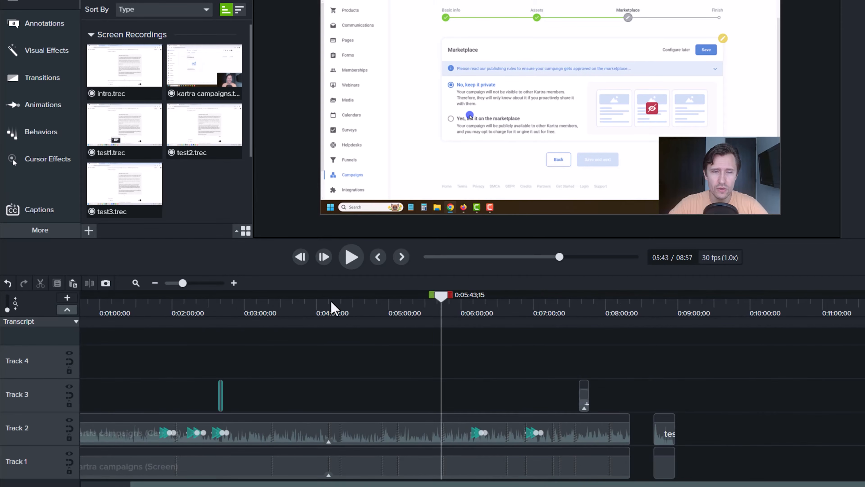
click(401, 257)
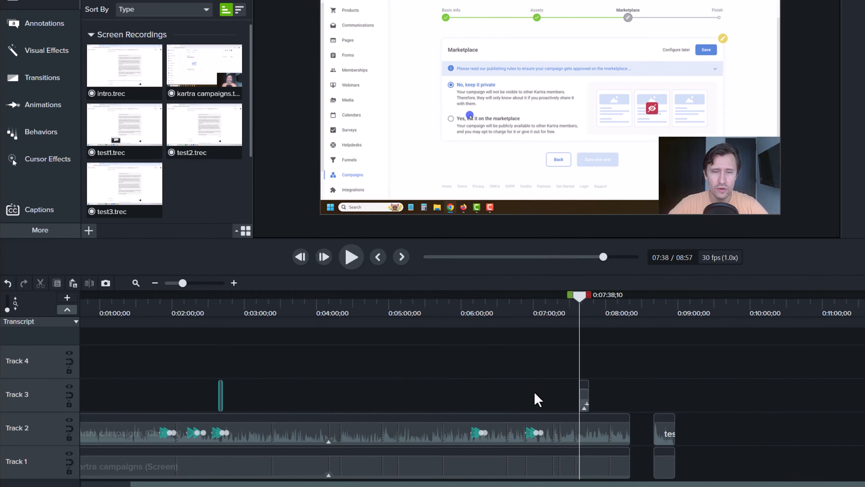
click(381, 260)
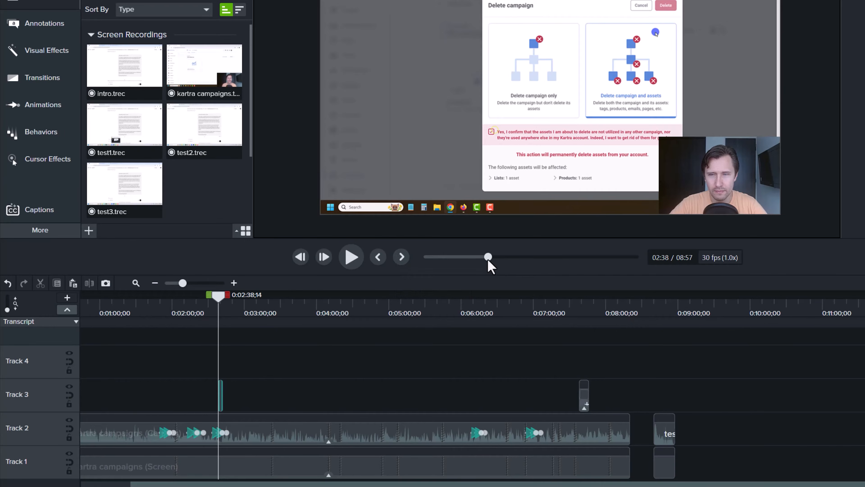
Scrub the preview to 0:05:07;20, and move the timeline playhead back to 0:04:09;02.
drag(488, 257, 547, 272)
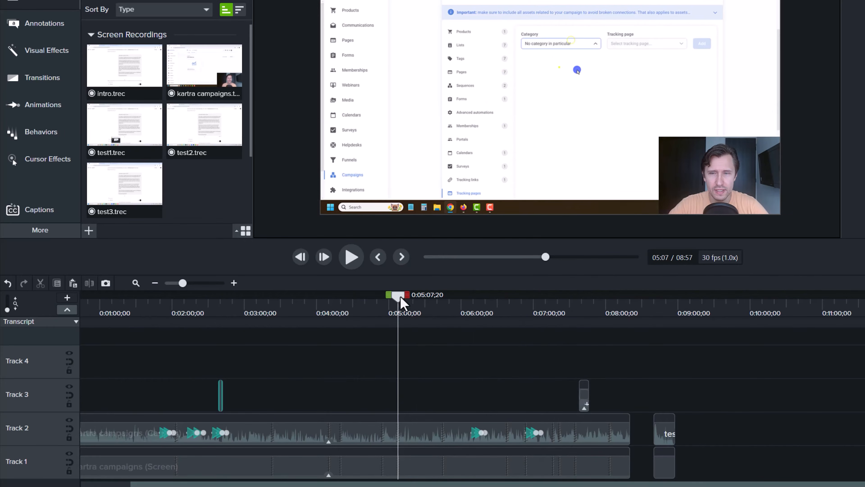
drag(401, 302, 330, 335)
scroll(377, 371, left, 2)
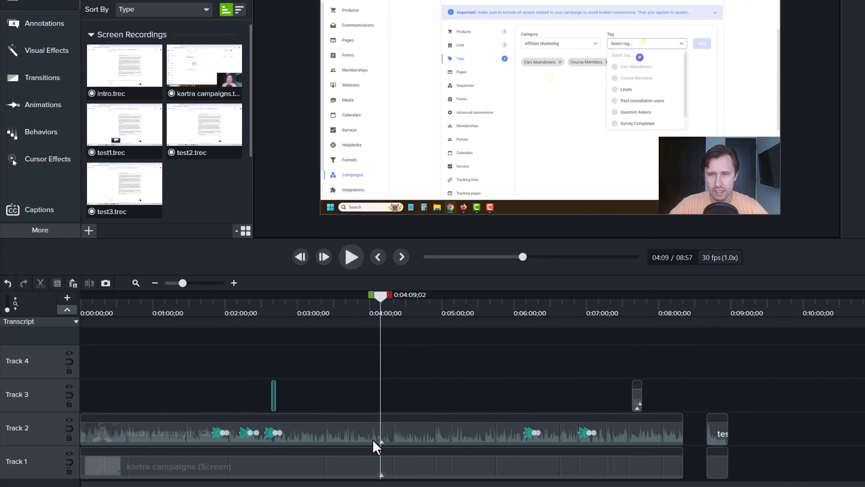
Silence the audio of the kartra campaigns camera clip on Track 2, check its Restore Audio command, and deselect the clip.
right_click(410, 435)
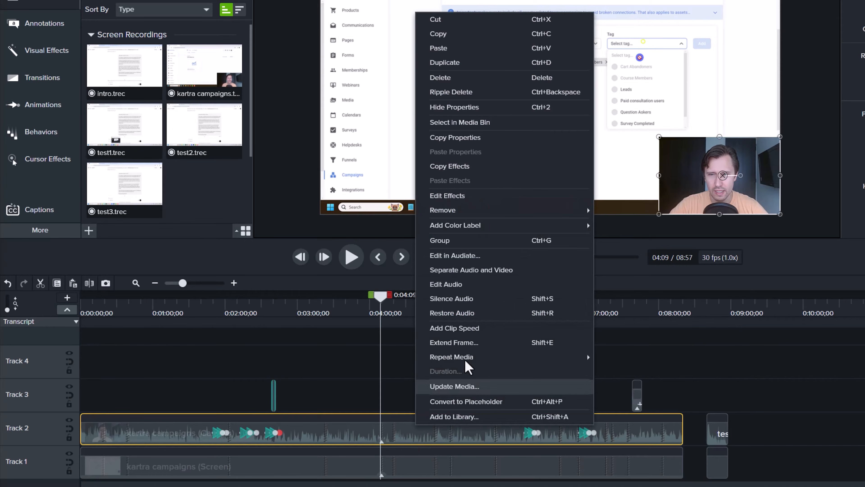
click(466, 300)
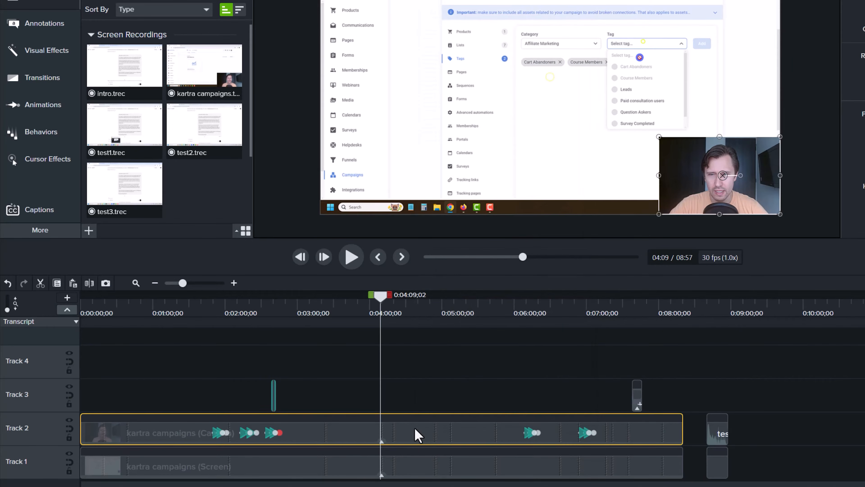
right_click(418, 434)
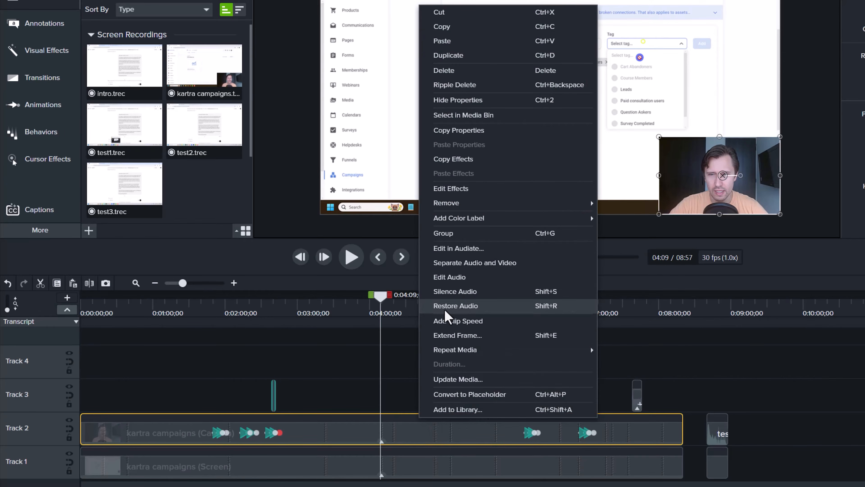
click(388, 377)
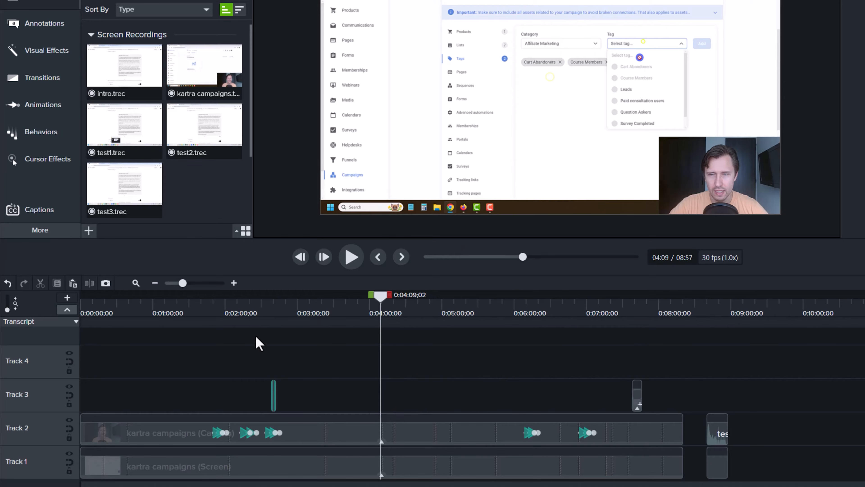
Play the timeline forward at up to 8.0x speed until 0:05:36;03, and start reverse playback at -1.0x.
click(352, 257)
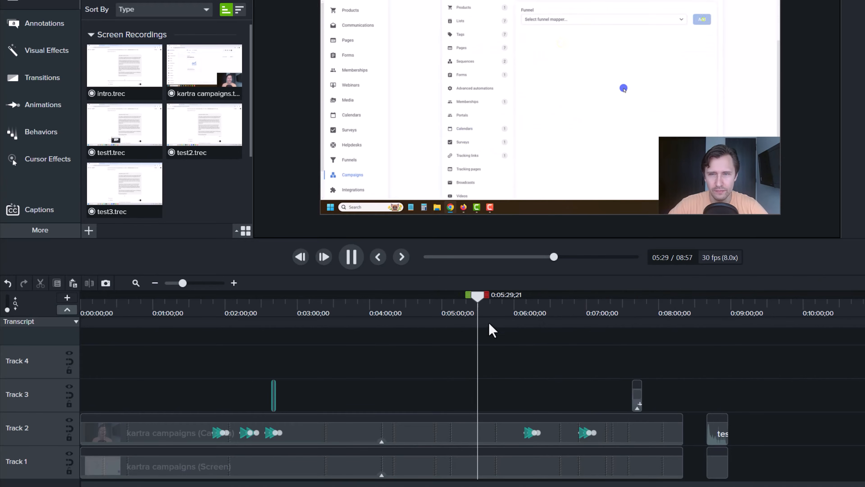
click(349, 256)
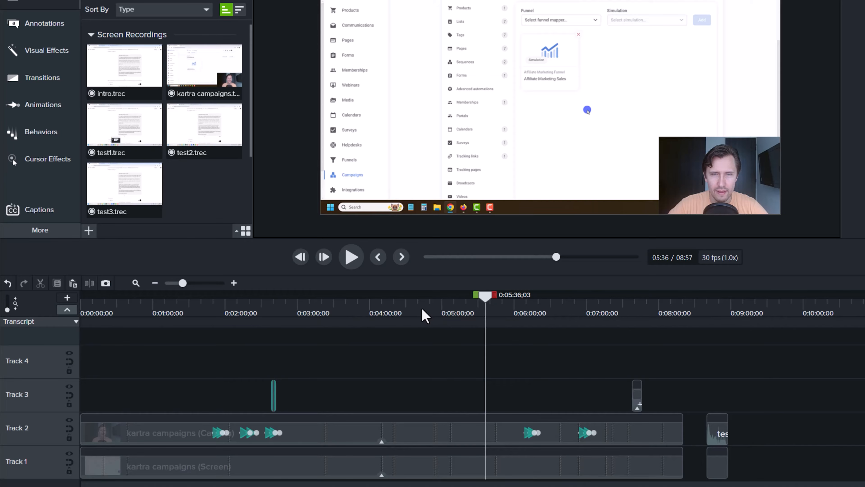
key(j)
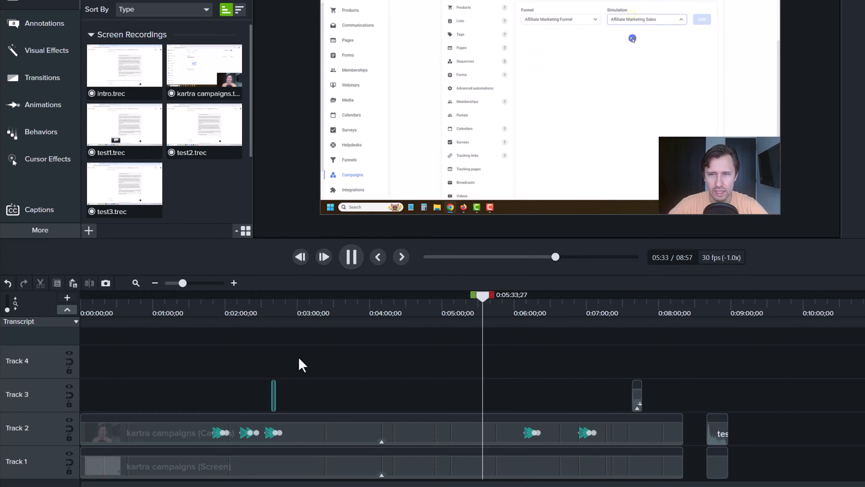
Speed up reverse playback to -8.0x and pause it at 0:04:11;26.
key(j)
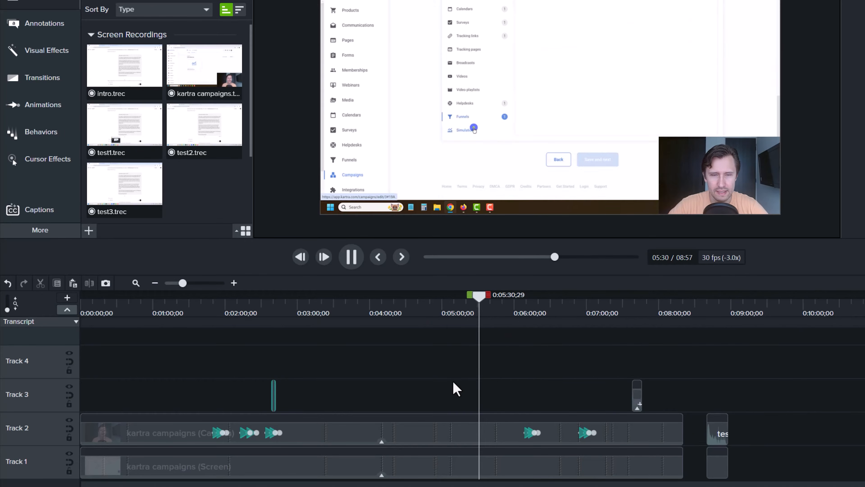
key(j)
key(j)
key(j)
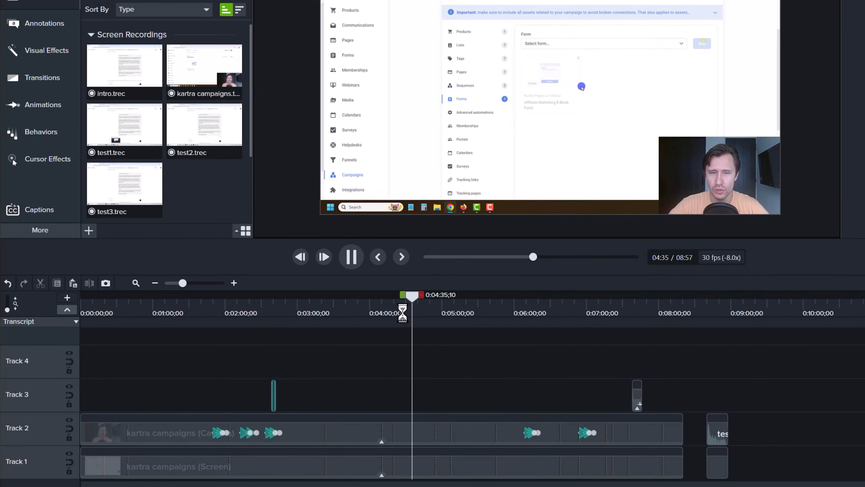
click(354, 259)
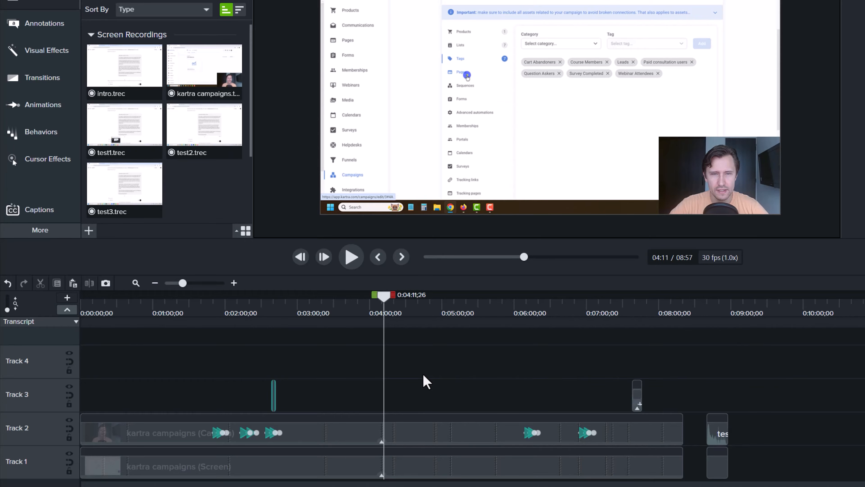
Make Track 2 taller and restore the audio of its kartra campaigns camera clip.
scroll(424, 380, up, 1)
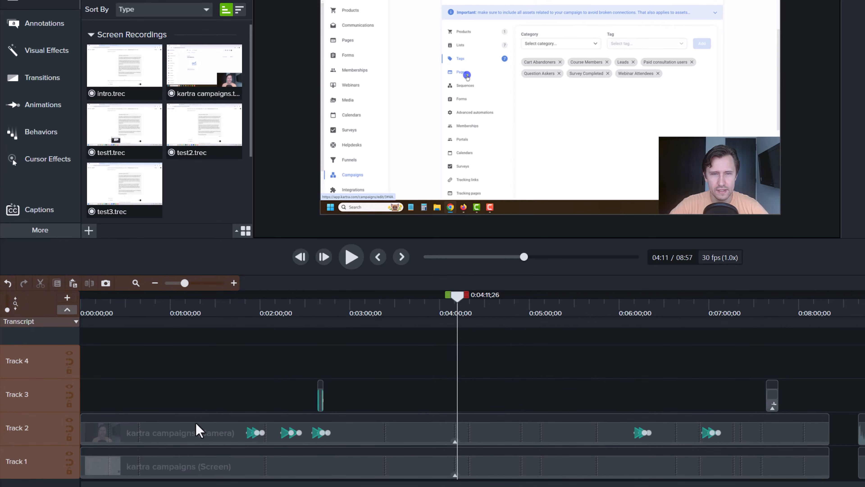
scroll(257, 392, up, 1)
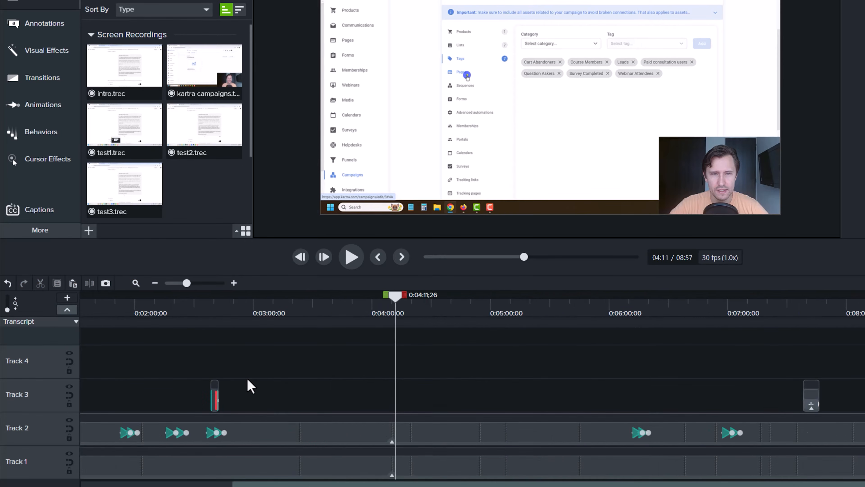
scroll(251, 386, left, 3)
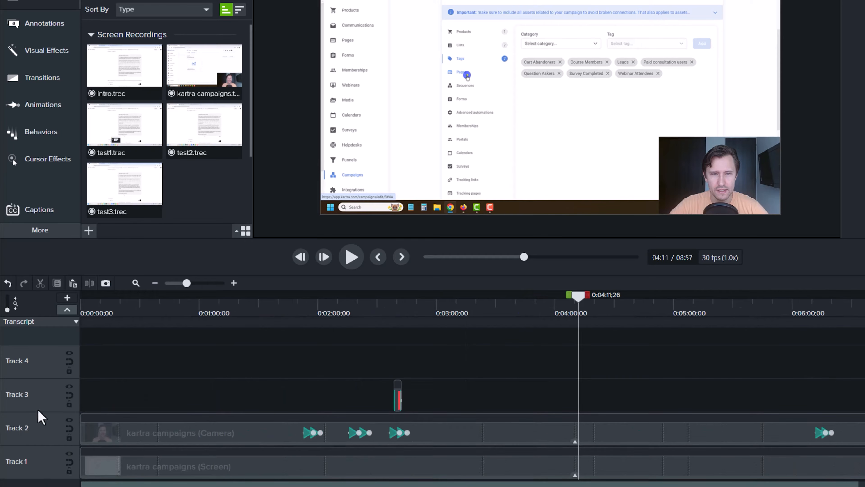
drag(40, 412, 40, 341)
right_click(491, 386)
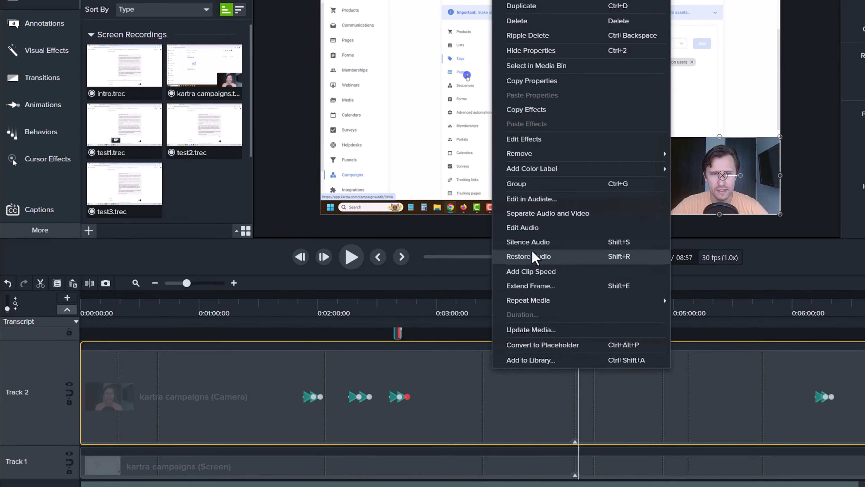
click(485, 267)
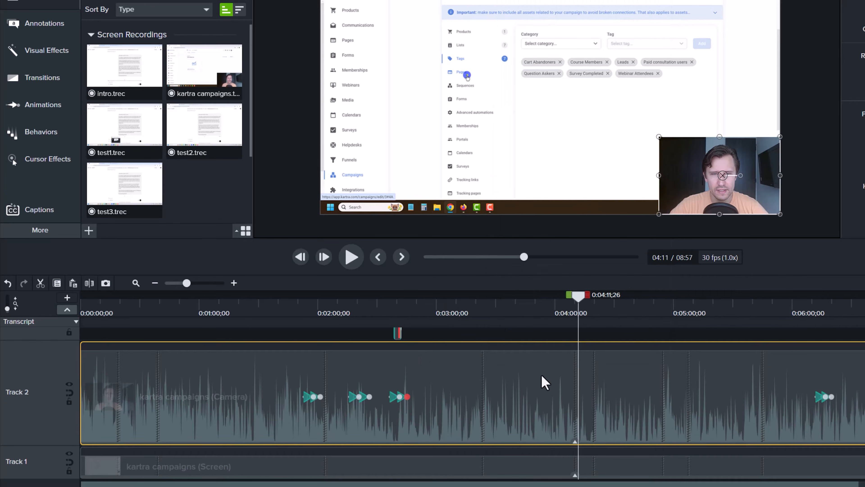
Examine the camera clip's waveform at a closer timeline scale and move the playhead to 0:03:57;05.
scroll(549, 408, up, 3)
scroll(551, 414, up, 4)
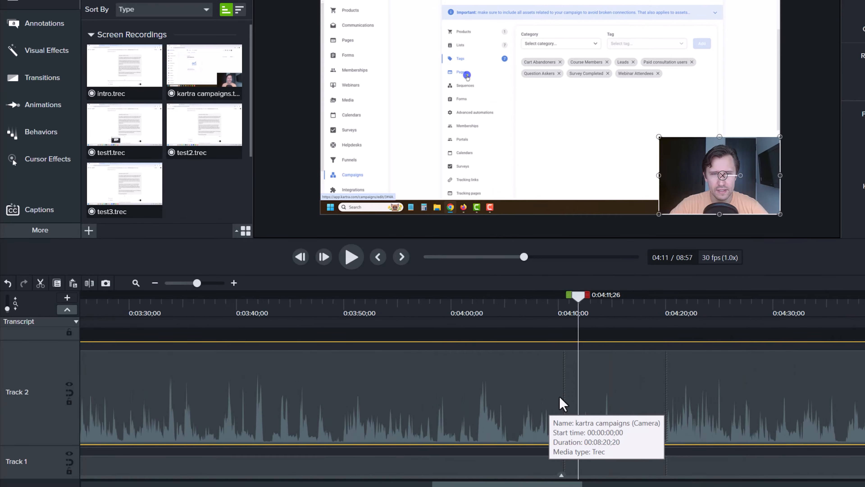
click(361, 315)
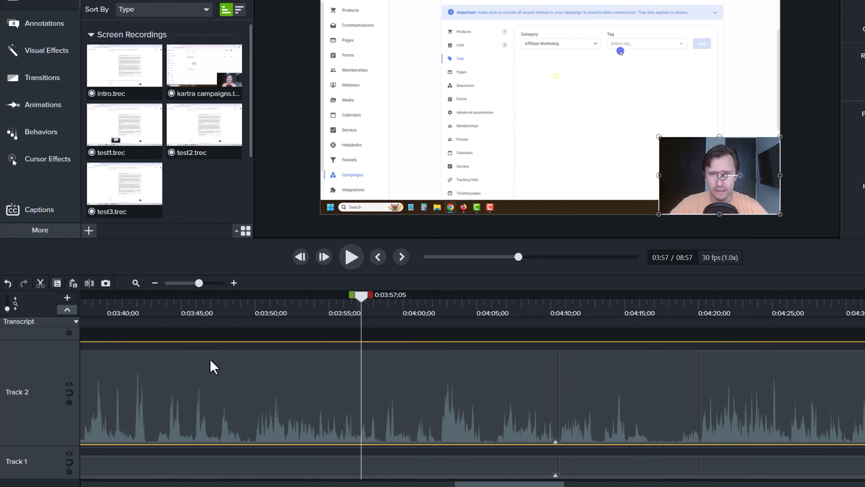
Shrink Track 2 to the height of the other tracks and place the playhead at 0:04:05;22 at the closest timeline scale.
drag(40, 340, 44, 410)
scroll(482, 419, up, 2)
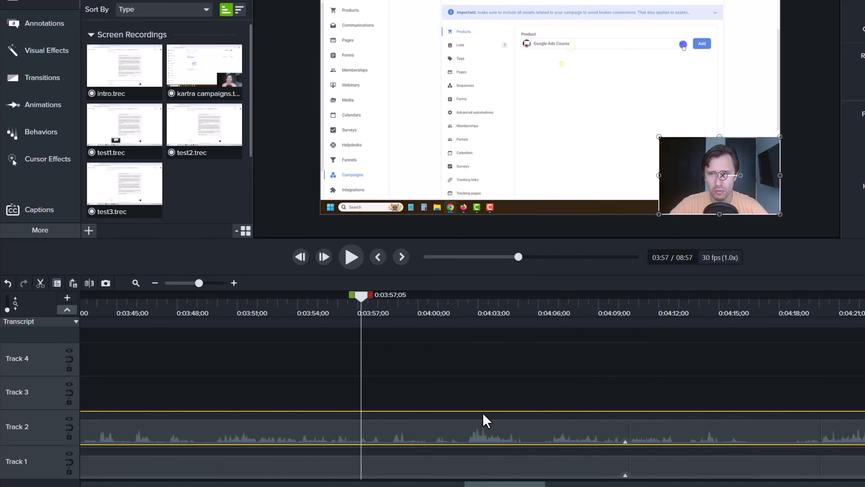
scroll(483, 405, right, 5)
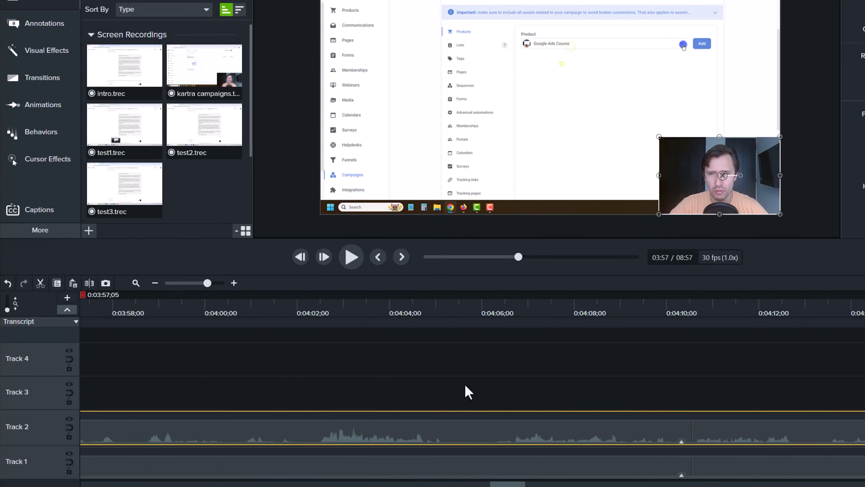
click(472, 316)
scroll(494, 397, right, 3)
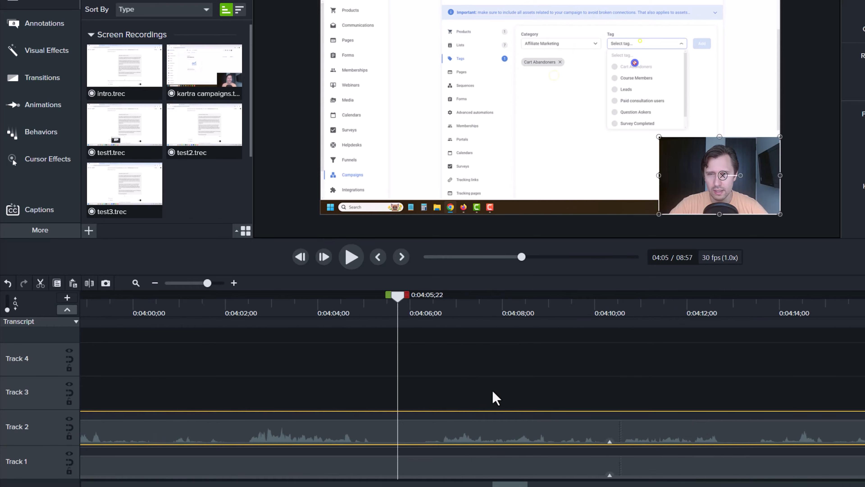
scroll(384, 375, left, 3)
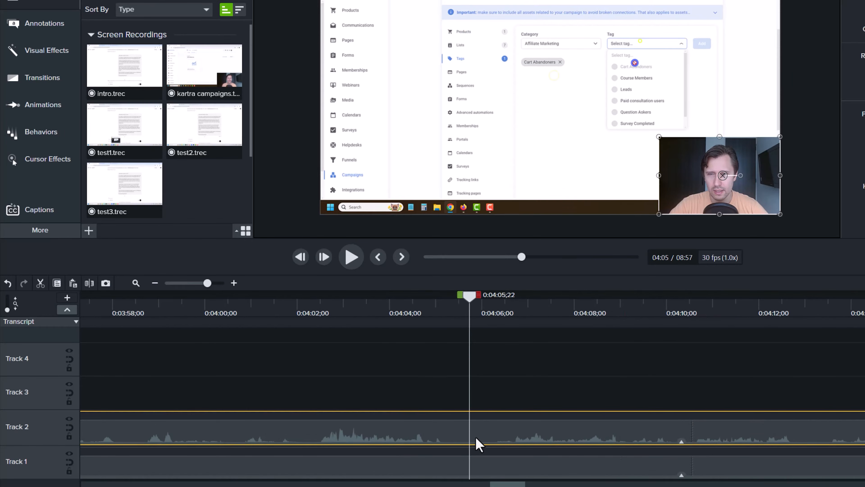
ctrl+scroll(471, 443, up, 3)
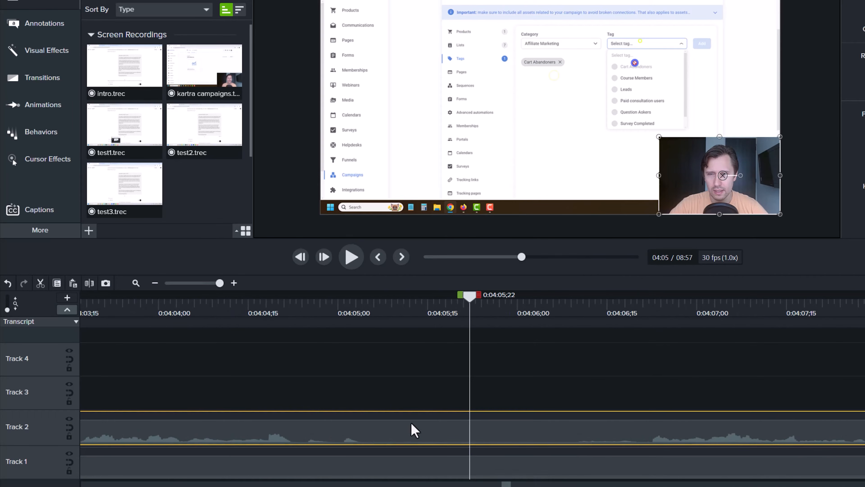
mouse_move(219, 282)
mouse_down()
mouse_move(178, 283)
mouse_move(225, 283)
mouse_up()
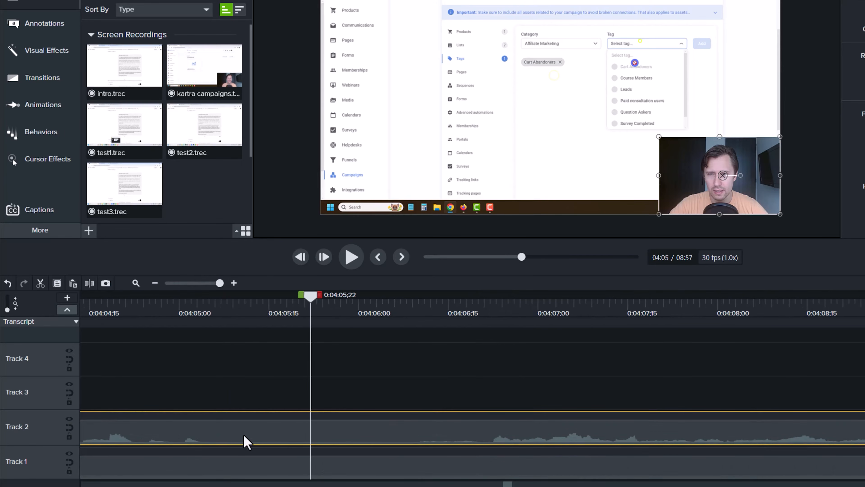
Enlarge Track 2 to show its waveform in detail and select the quiet timeline range from 0:04:05;09 to 0:04:06;07.
drag(43, 407, 64, 219)
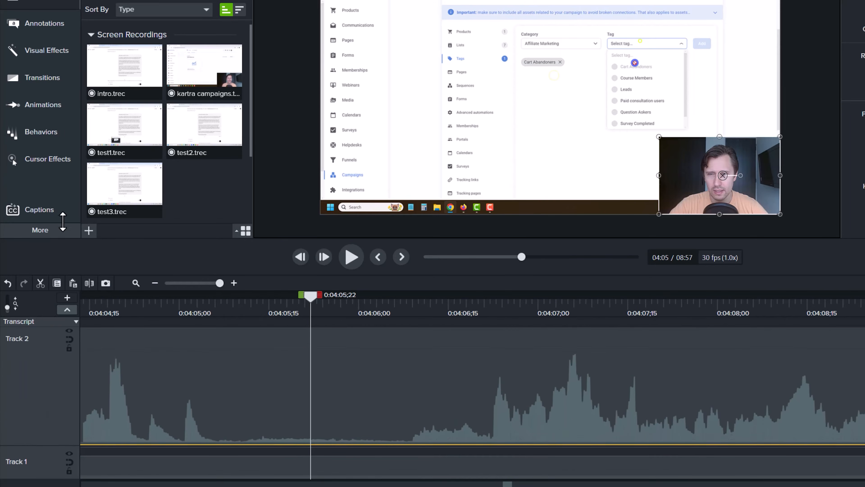
drag(240, 312, 398, 330)
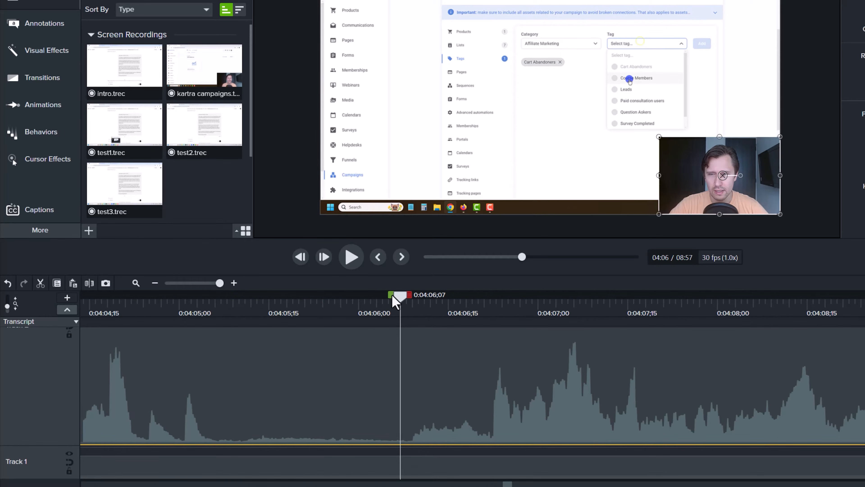
drag(393, 295, 224, 313)
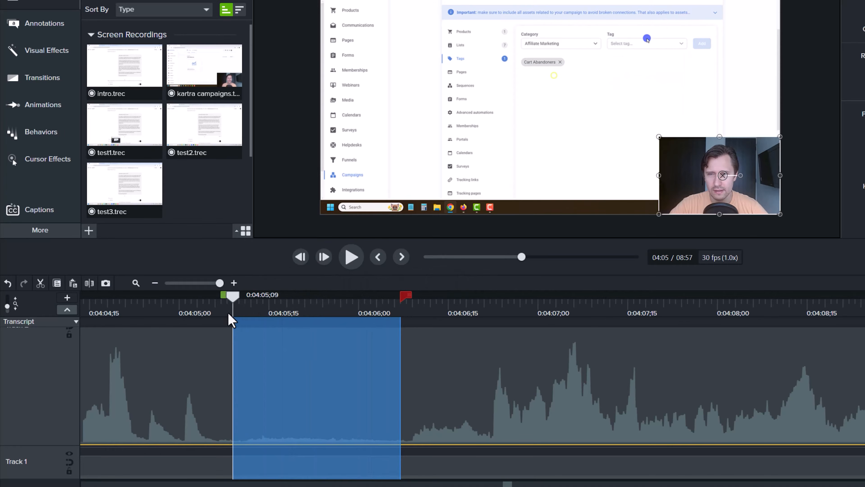
Restore the audio within the selected range and clear the selection by placing the playhead at 0:04:05;05.
right_click(299, 379)
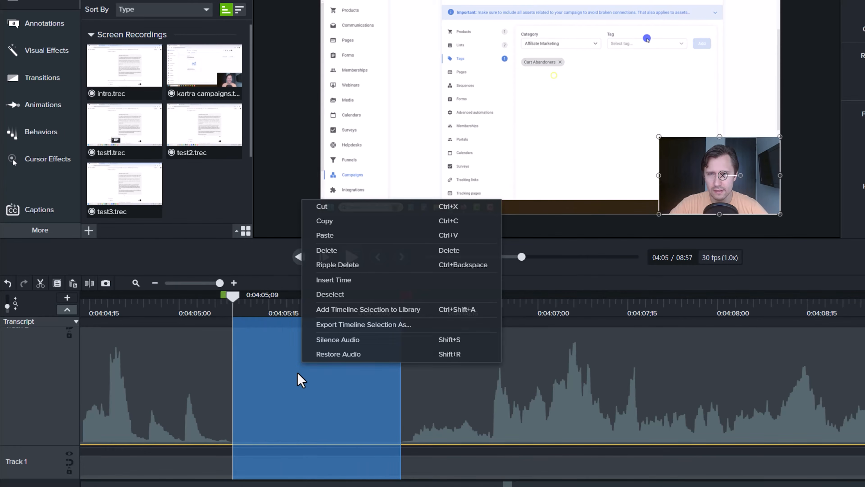
click(344, 353)
click(209, 311)
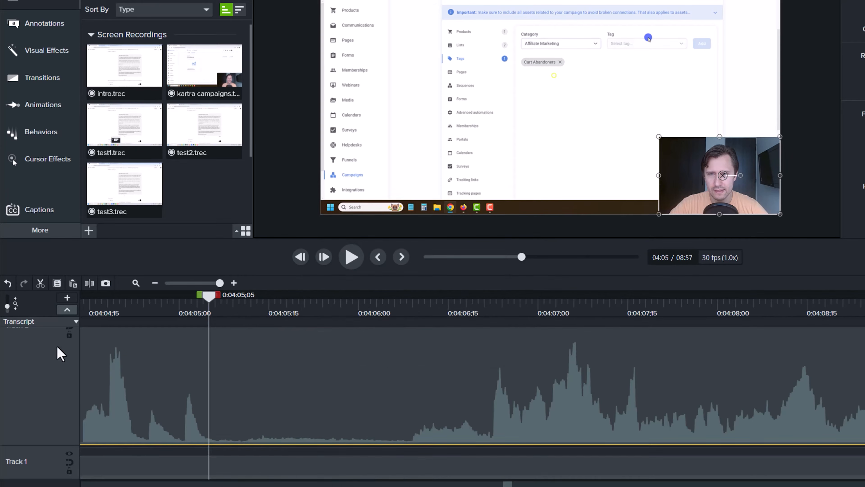
Minimize Track 2, maximize it again, and reduce it to about the height of the other tracks.
scroll(170, 377, up, 5)
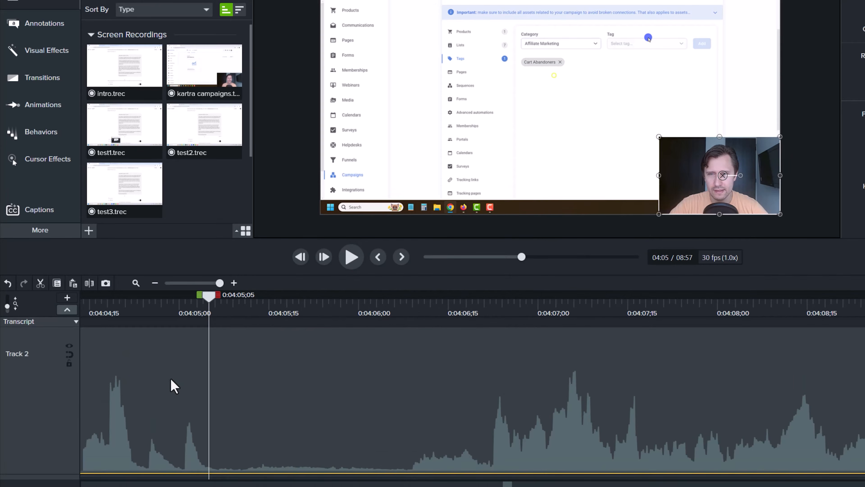
right_click(47, 397)
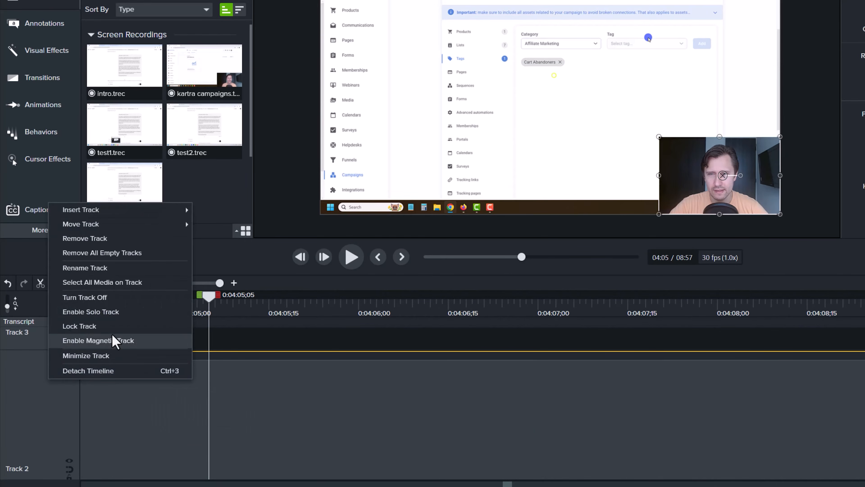
click(104, 356)
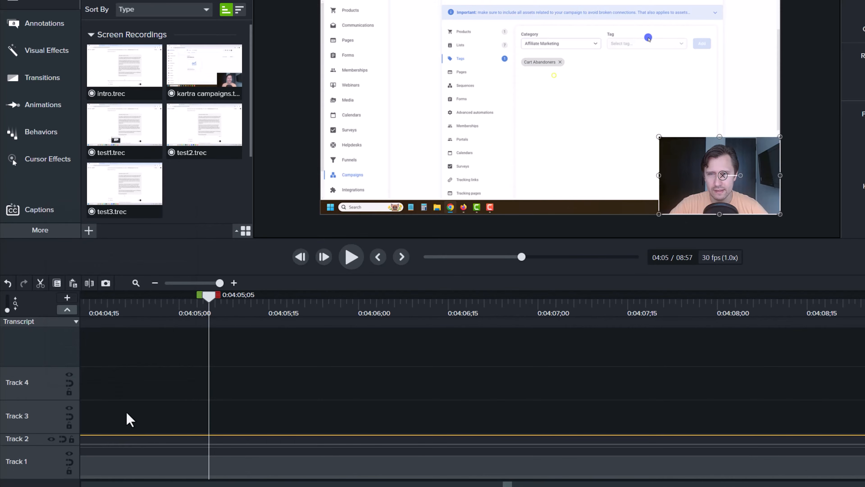
right_click(37, 438)
click(99, 410)
click(99, 411)
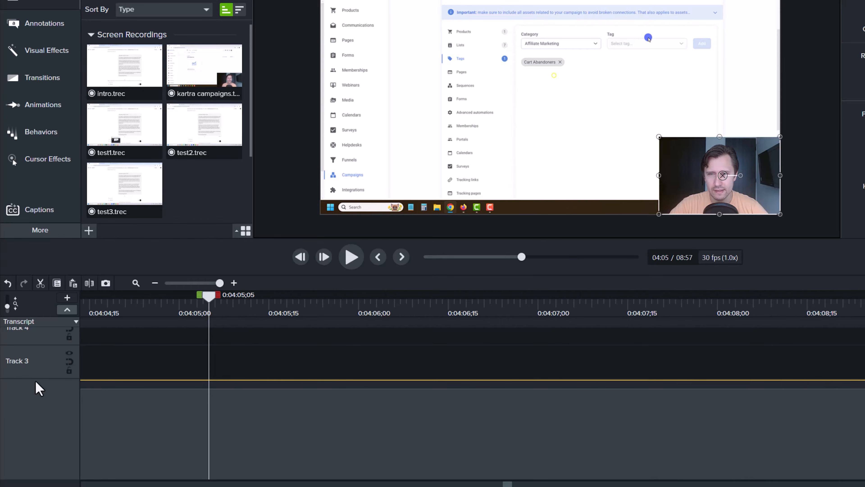
drag(46, 378, 56, 408)
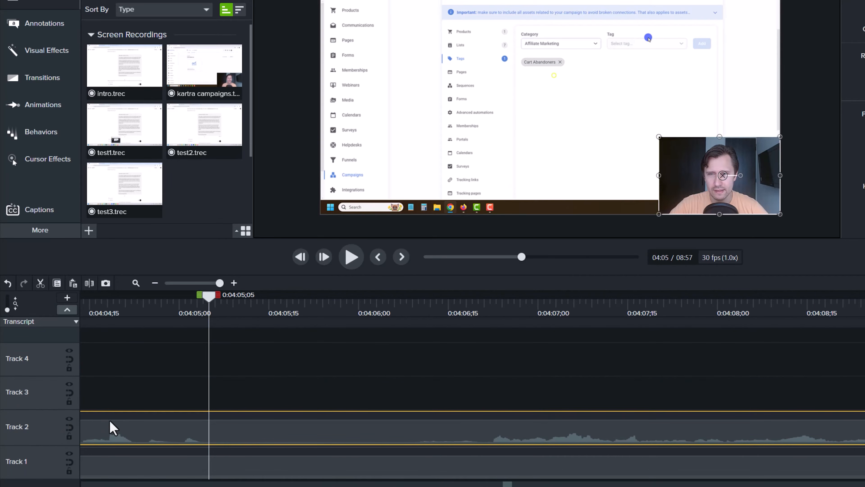
Deselect the camera clip and remove all empty tracks from the timeline.
scroll(218, 408, left, 5)
right_click(38, 432)
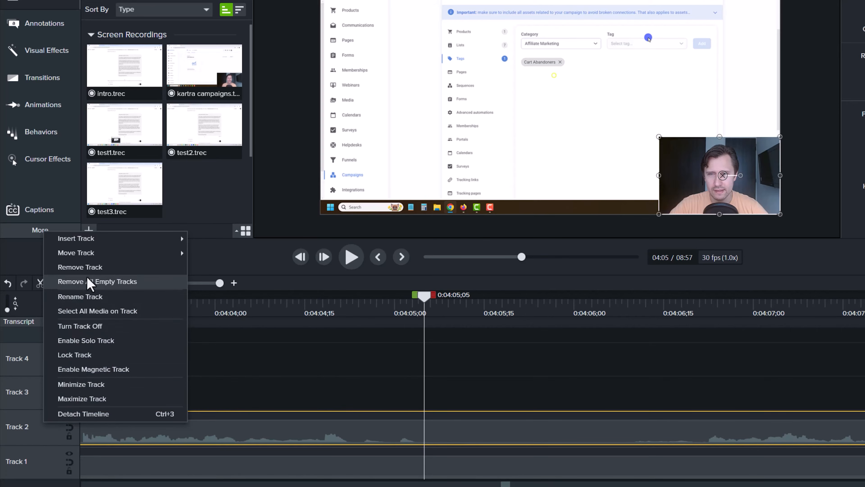
click(220, 374)
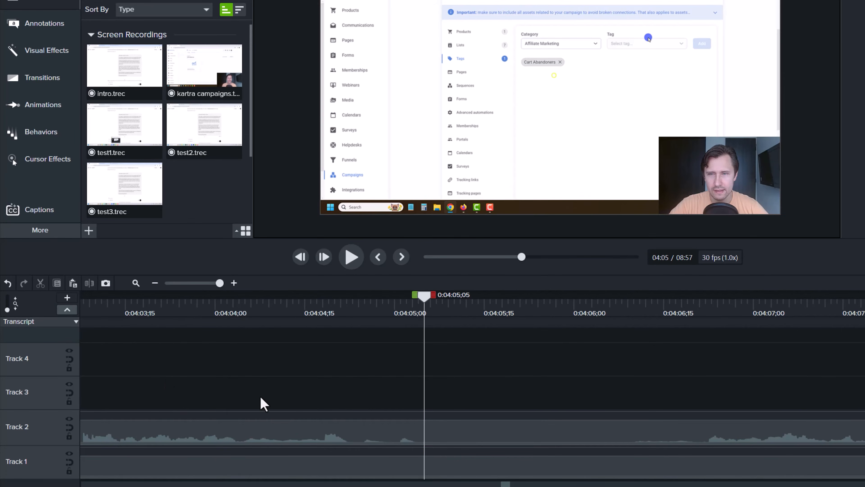
scroll(355, 404, down, 5)
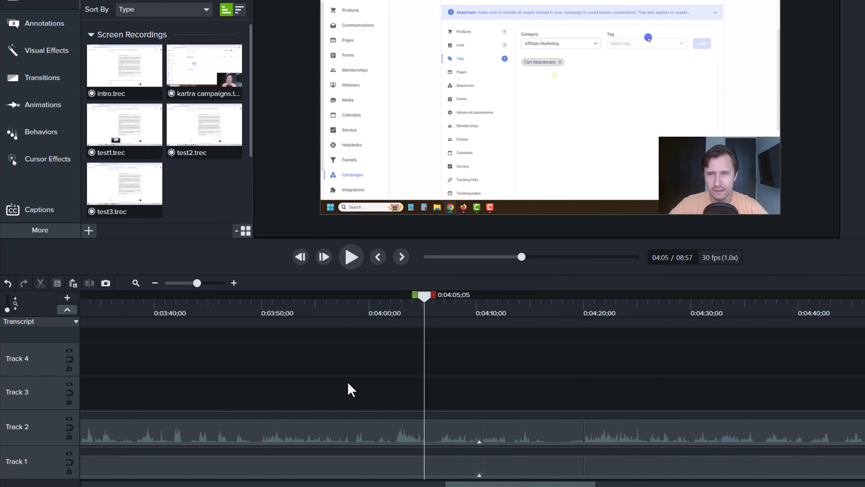
scroll(347, 383, down, 5)
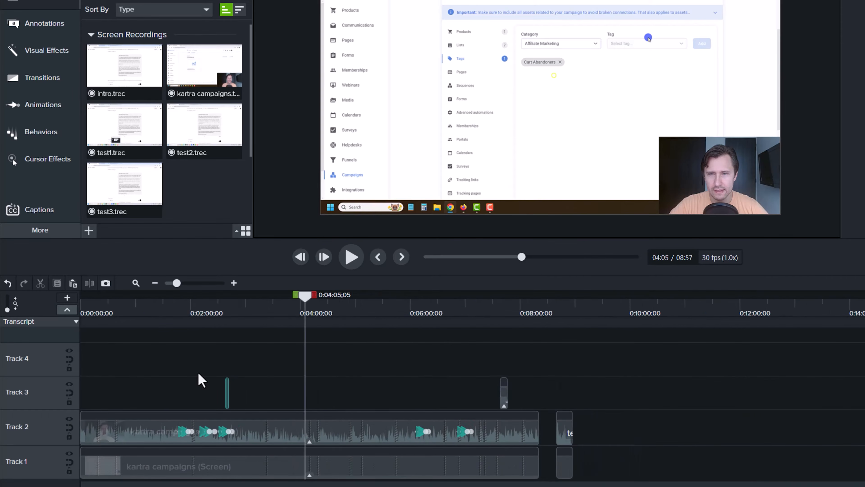
right_click(46, 397)
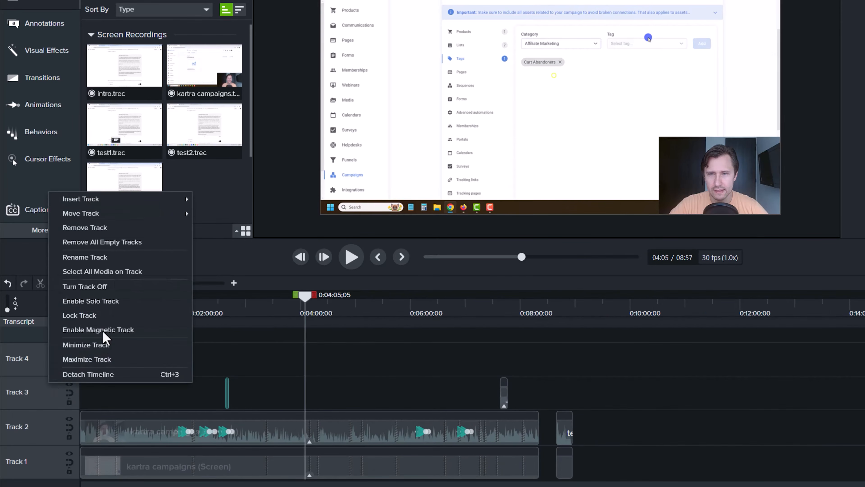
click(76, 245)
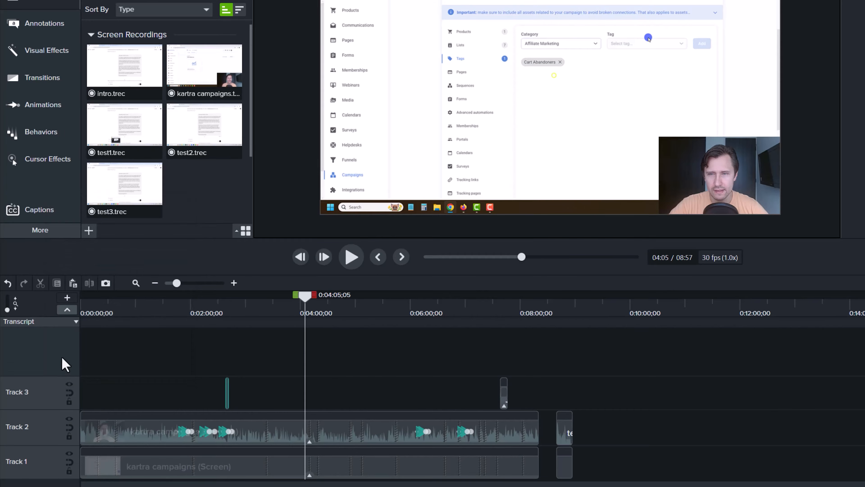
Try to remove Track 3, declining the removal of the media on it.
right_click(49, 399)
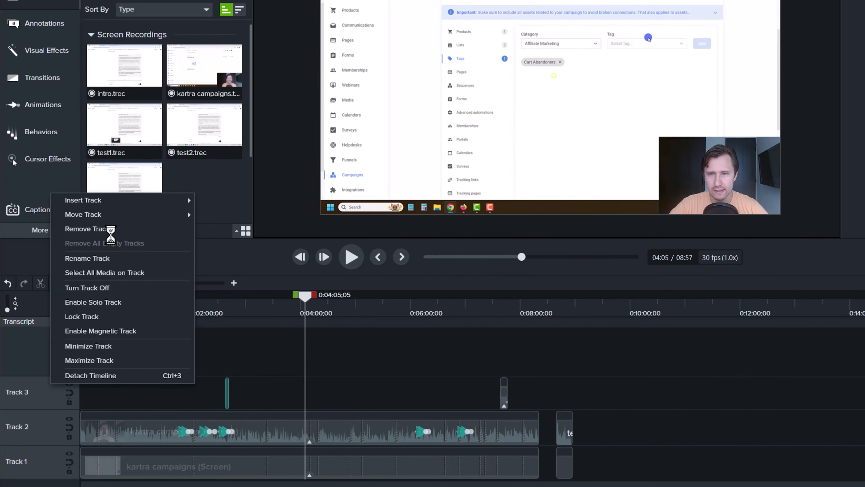
click(112, 230)
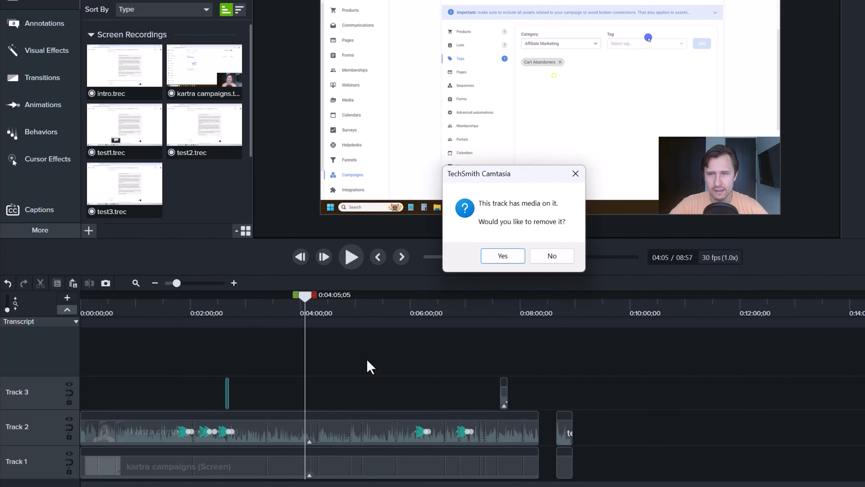
click(554, 257)
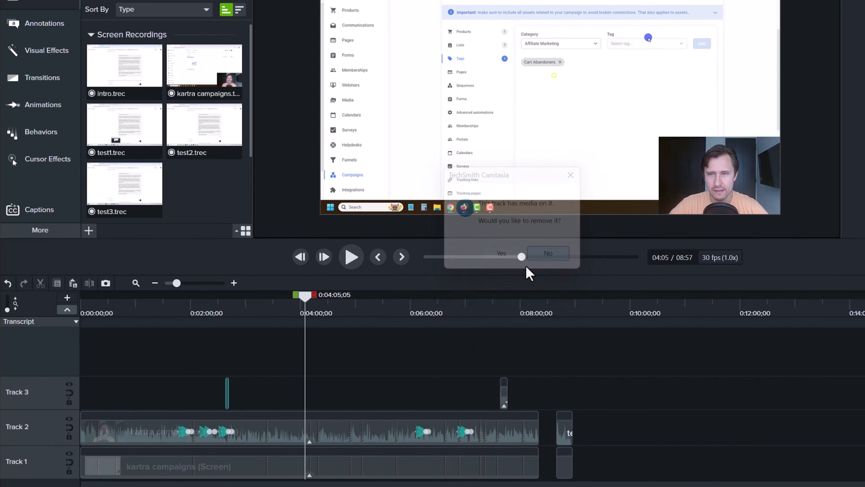
Rename Track 3 as Boxes and look over the track's available commands without applying any.
right_click(57, 384)
mouse_move(113, 193)
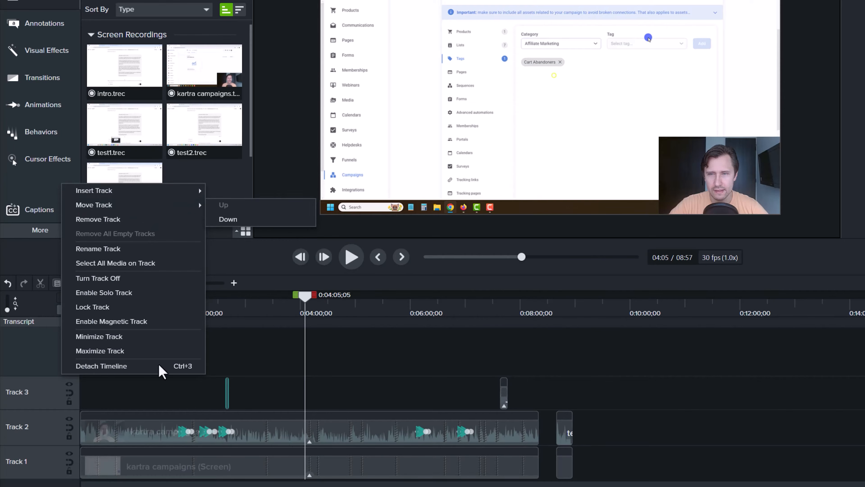
mouse_move(131, 207)
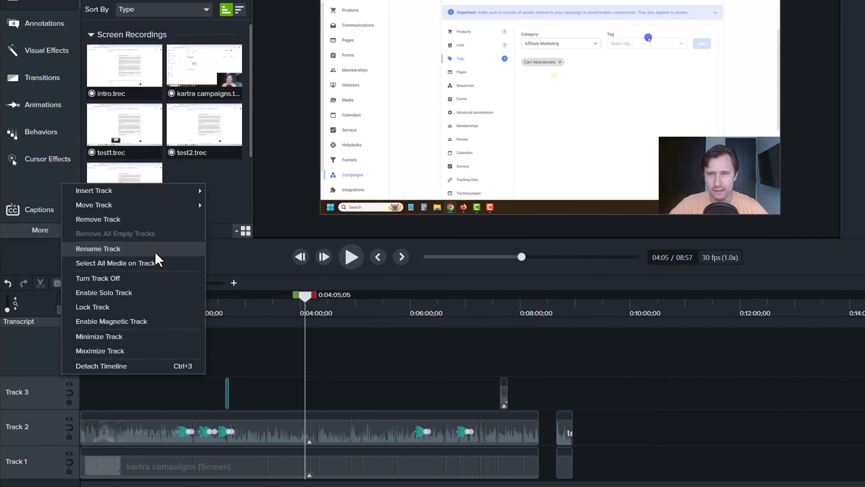
click(120, 255)
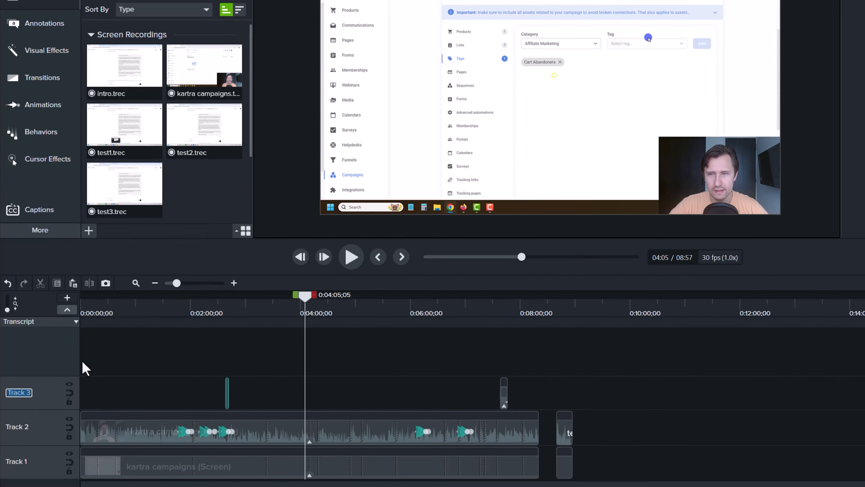
text(AniBoxes)
key(Return)
right_click(40, 385)
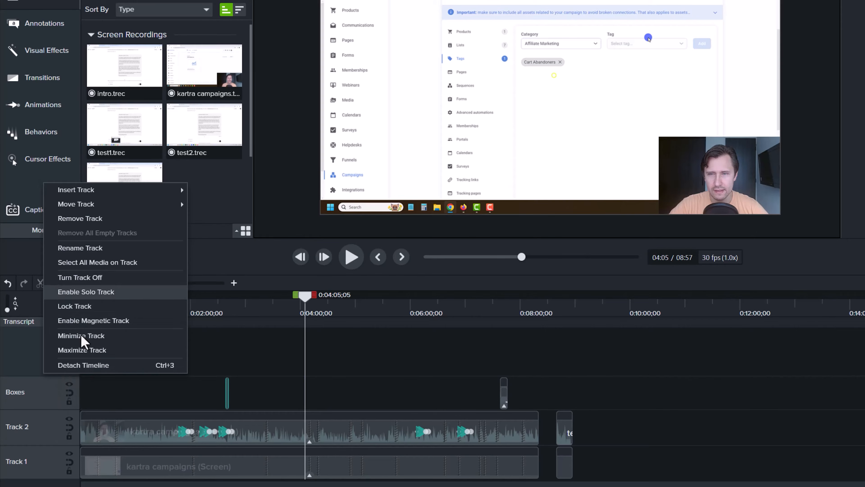
click(76, 397)
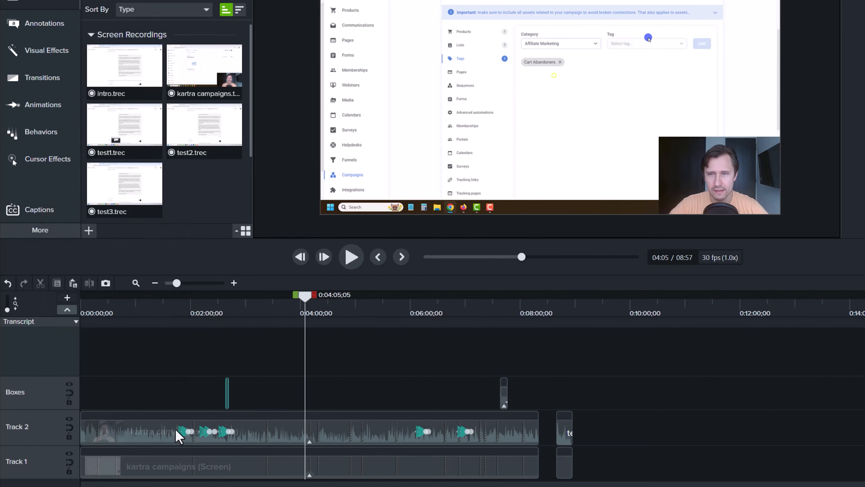
Ripple delete the range from 0:04:05;05 to 0:04:17;03, undo it, and delete the same range leaving a gap instead.
scroll(316, 407, up, 10)
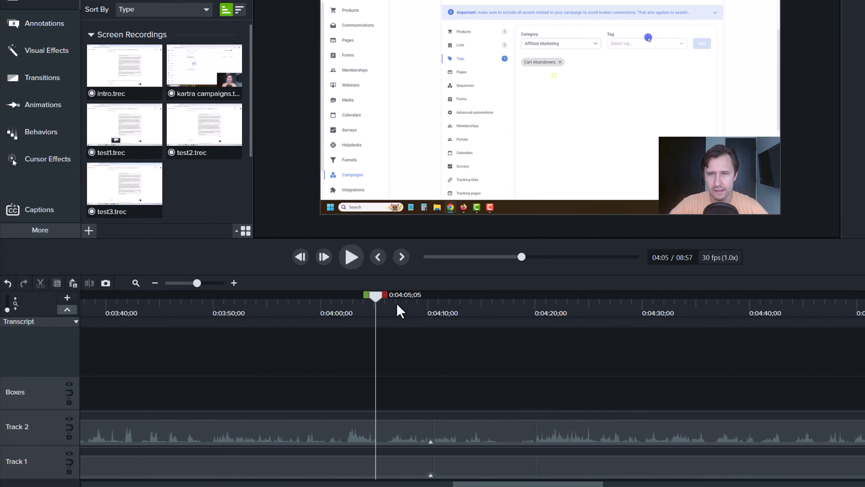
drag(384, 295, 504, 337)
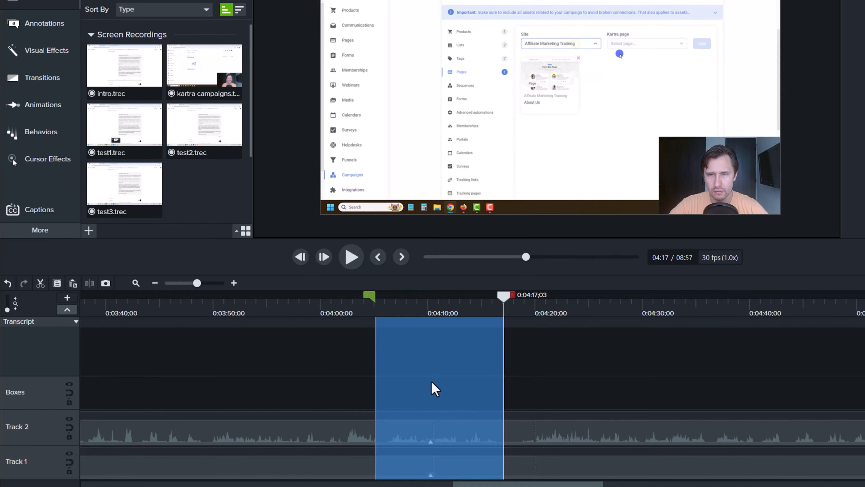
right_click(431, 395)
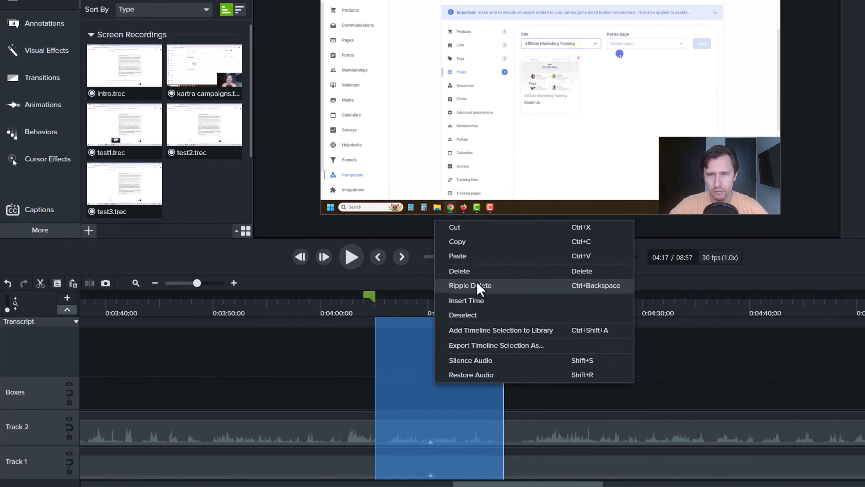
click(573, 285)
key(ctrl+z)
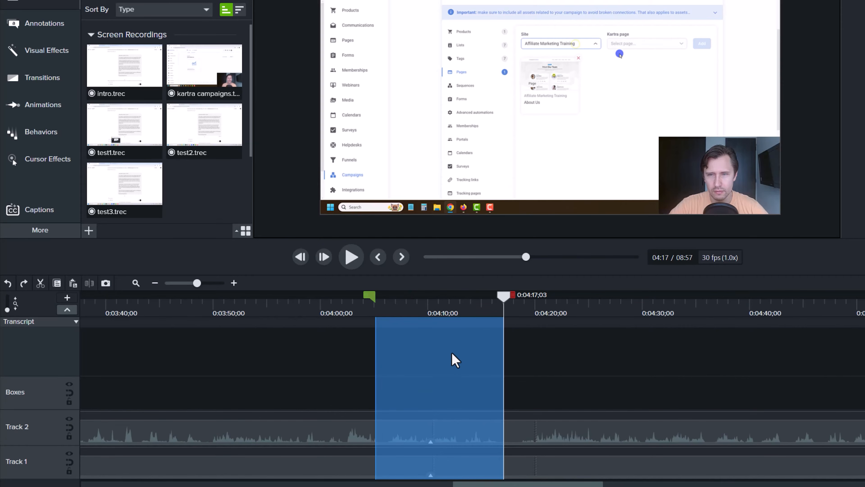
key(Delete)
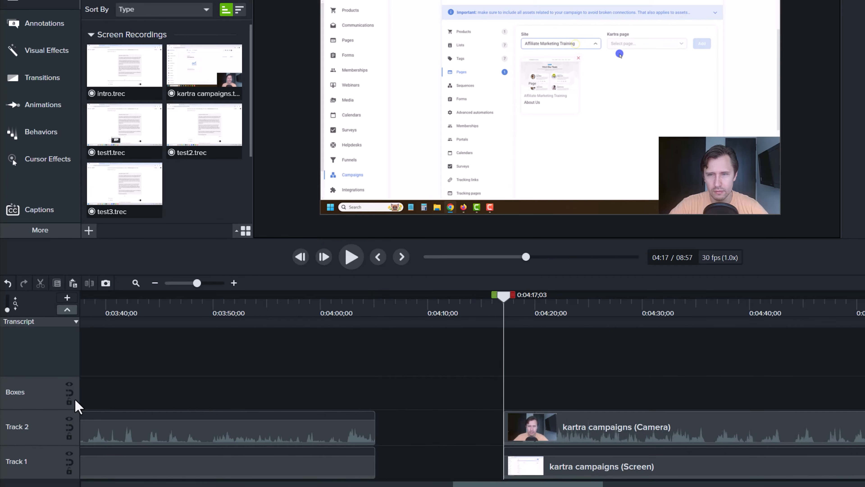
Turn Track 2 off and back on twice, checking the camera footage in the preview with the playhead at 0:04:24;14.
click(69, 418)
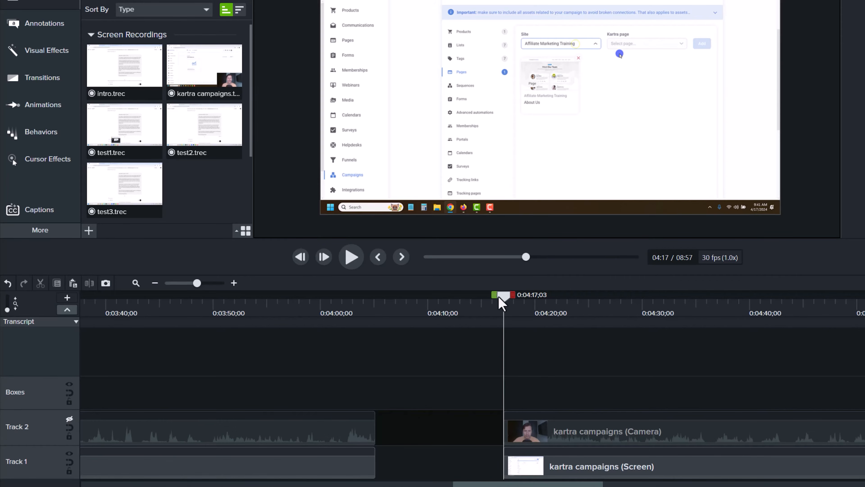
drag(503, 302, 583, 315)
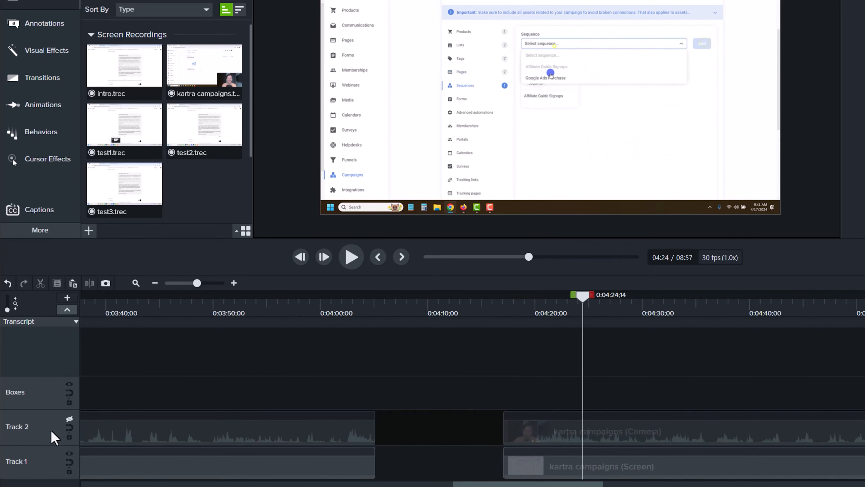
click(69, 419)
click(602, 437)
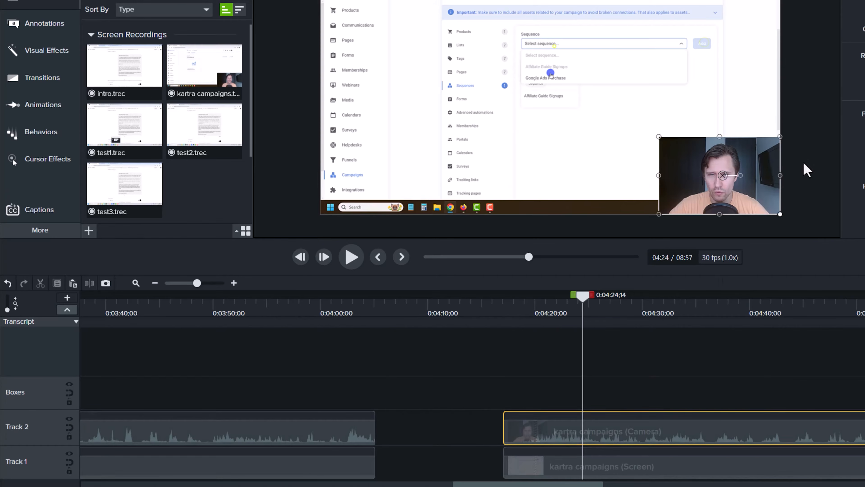
click(70, 418)
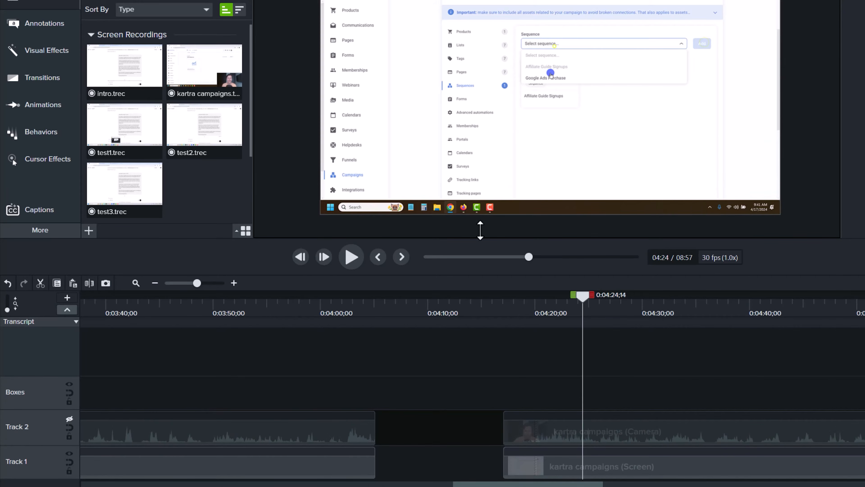
click(69, 419)
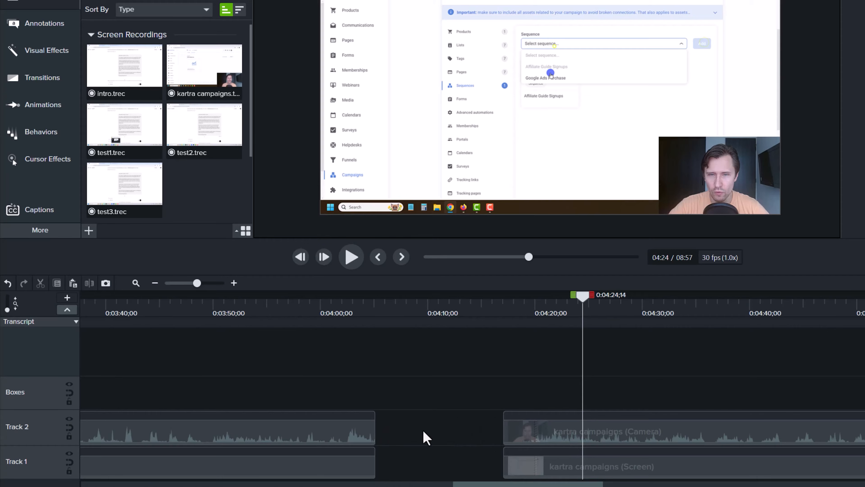
Enable the magnetic track option on Track 2 to close its gap, compare the clip alignment with Track 1, and undo the change.
click(69, 427)
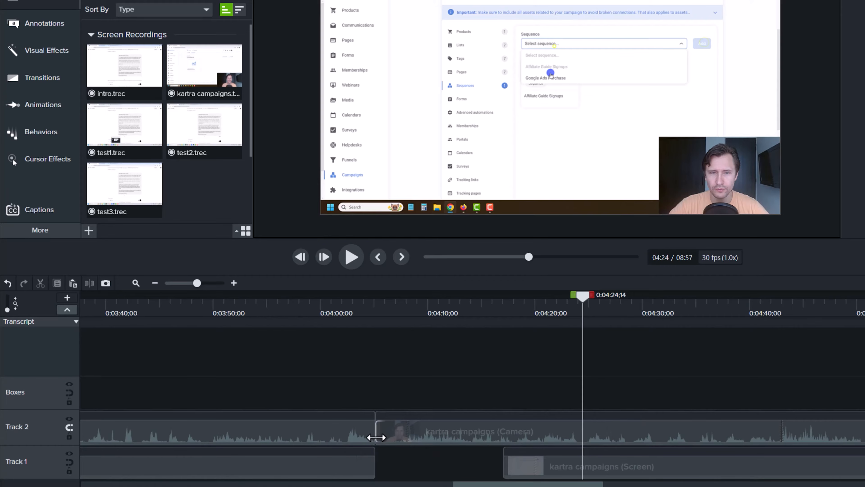
scroll(394, 407, down, 5)
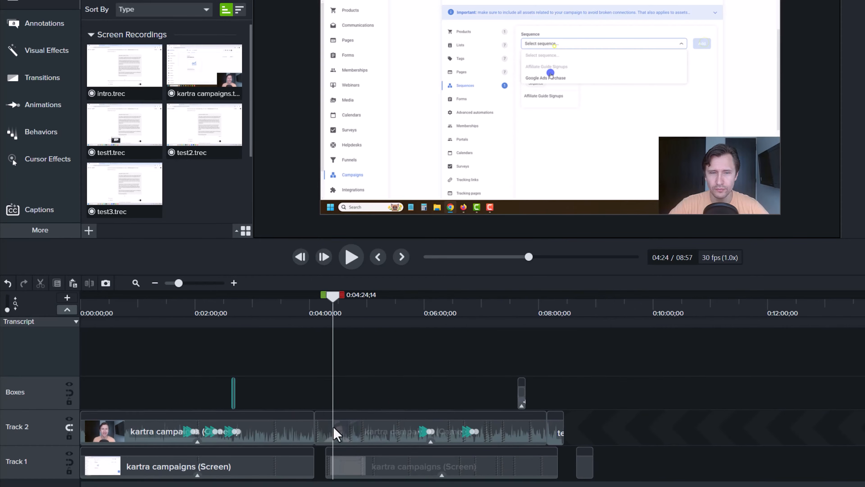
scroll(322, 436, up, 6)
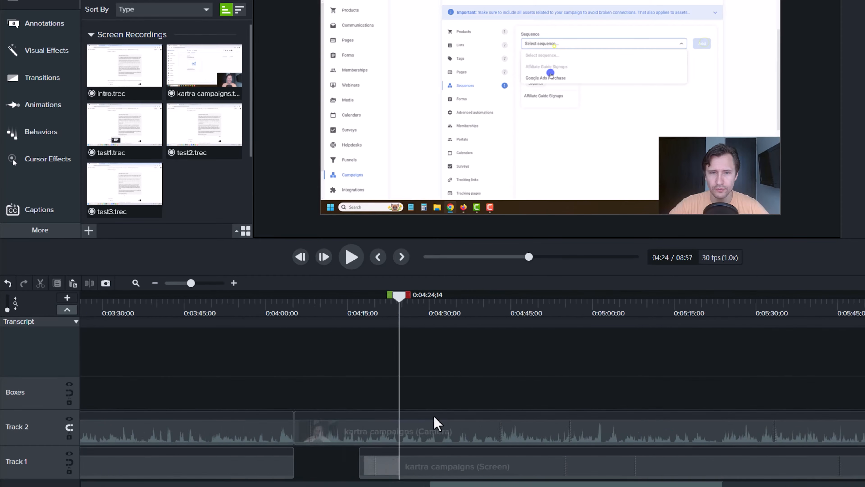
scroll(389, 433, left, 3)
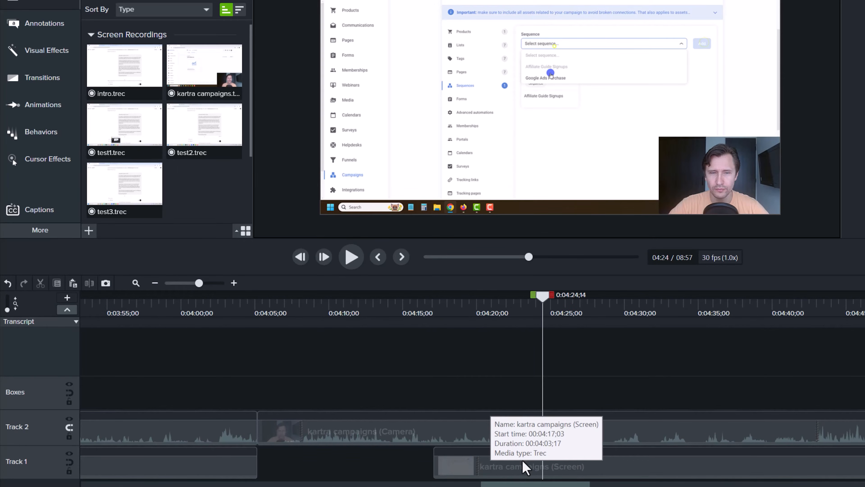
click(69, 427)
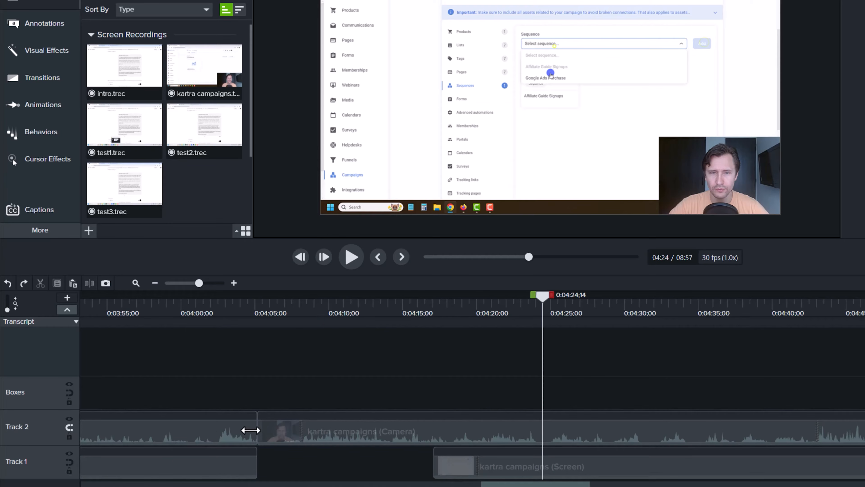
key(ctrl+z)
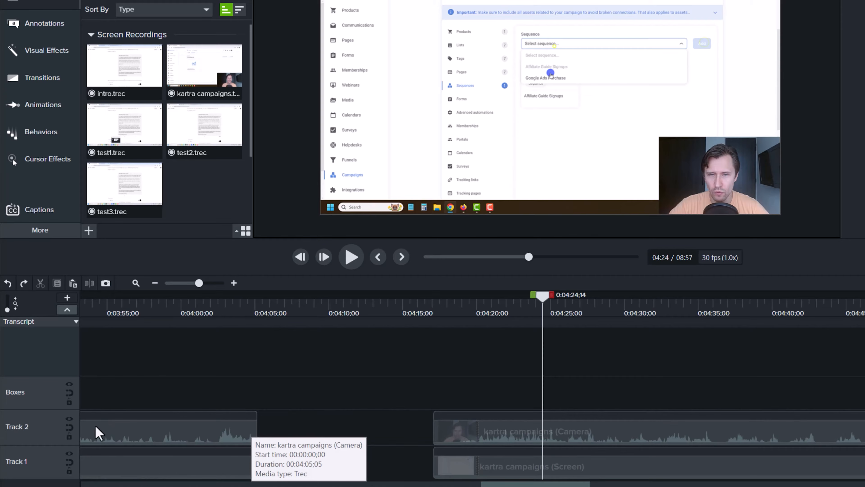
Lock Track 2 and ripple delete the range from 0:04:19;15 to 0:04:29;02 on the unlocked tracks.
click(69, 438)
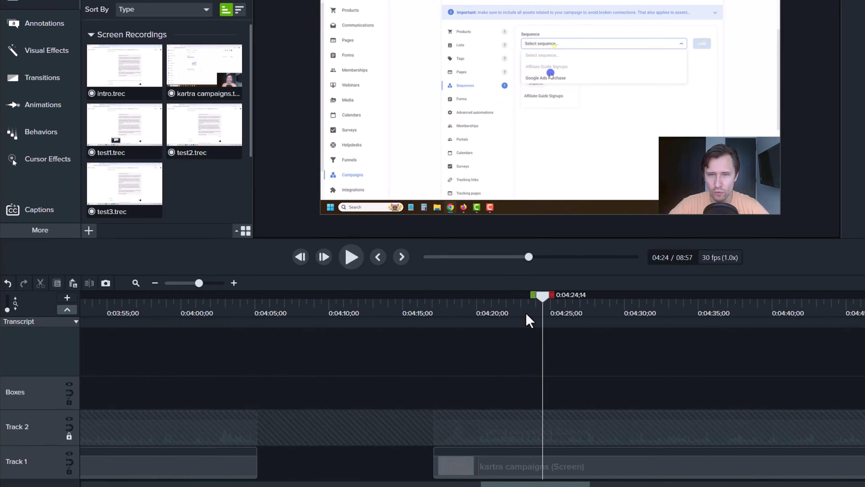
drag(526, 314, 469, 317)
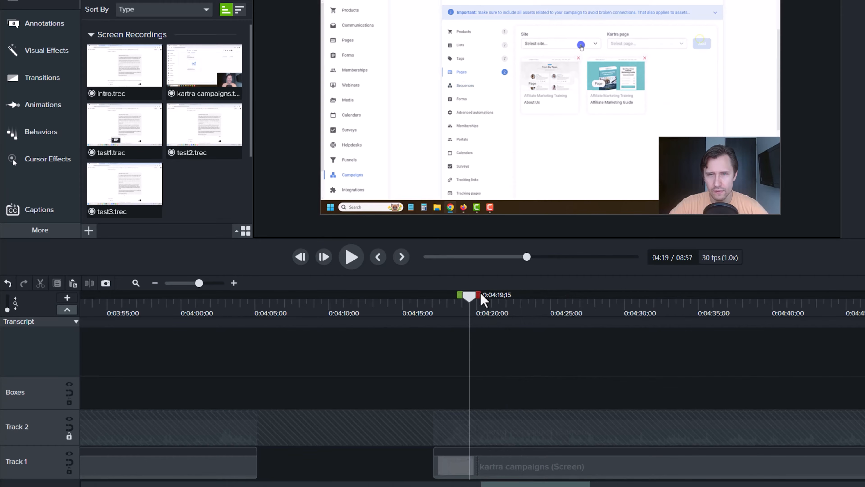
mouse_move(483, 297)
mouse_down()
mouse_move(533, 319)
mouse_move(610, 306)
mouse_up()
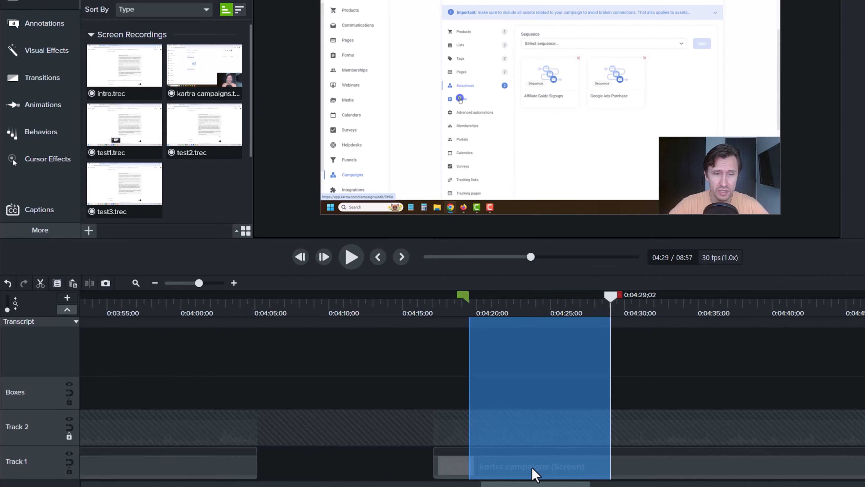
scroll(557, 428, down, 7)
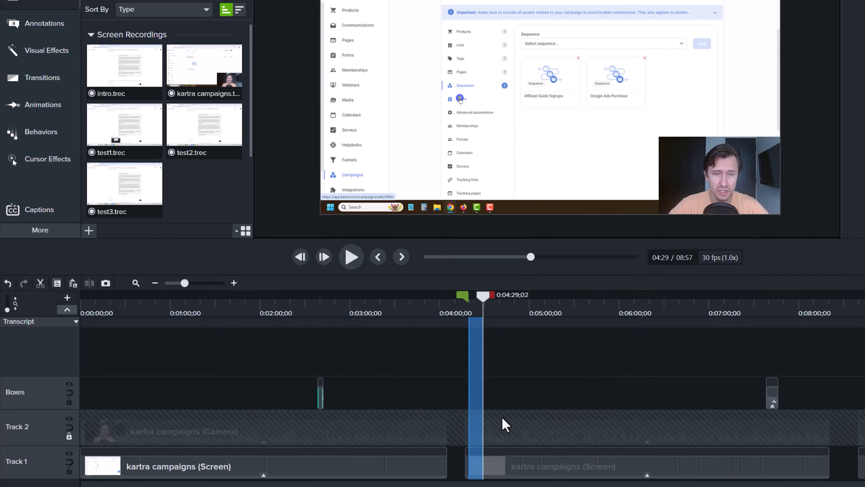
right_click(475, 409)
key(Escape)
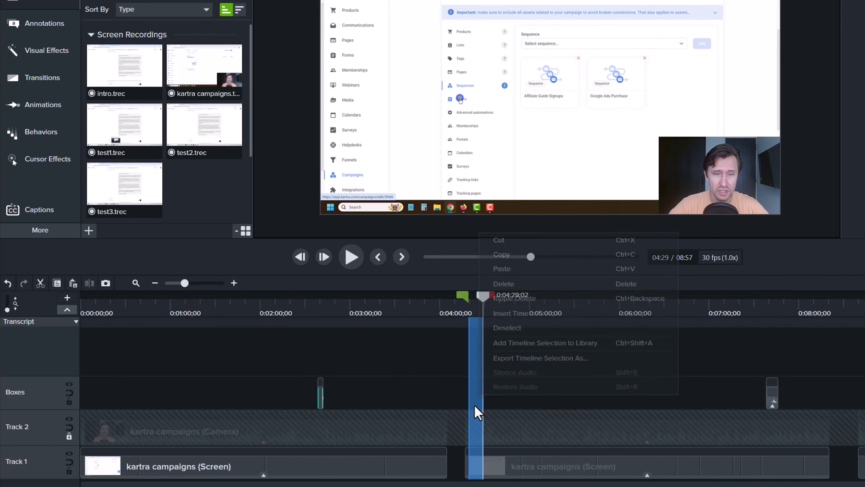
right_click(477, 387)
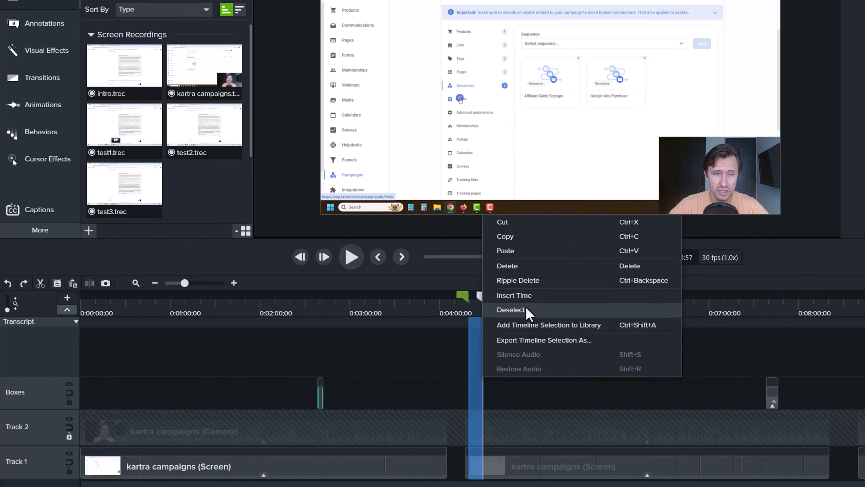
click(522, 284)
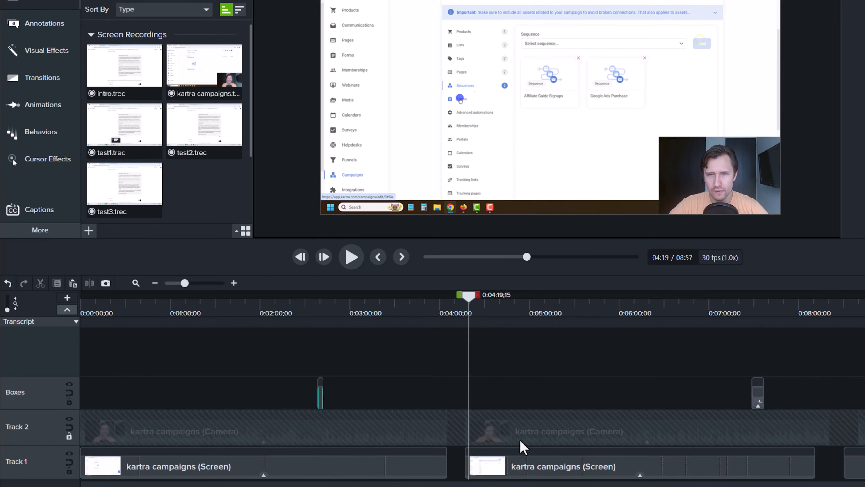
Undo the ripple delete, the Track 2 lock and visibility changes, the deleted range, and the renaming of Track 3.
key(ctrl+z)
key(ctrl+z)
key(ctrl+z)
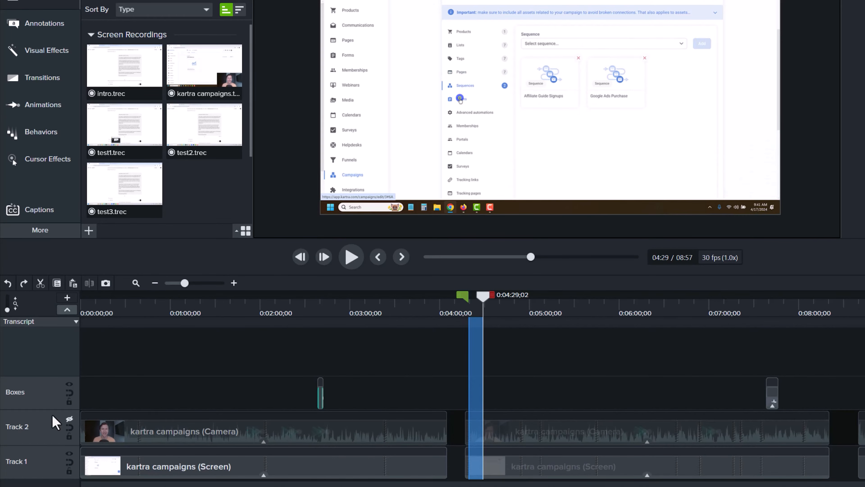
key(ctrl+z)
key(ctrl+z)
key(ctrl+z)
key(ctrl+z)
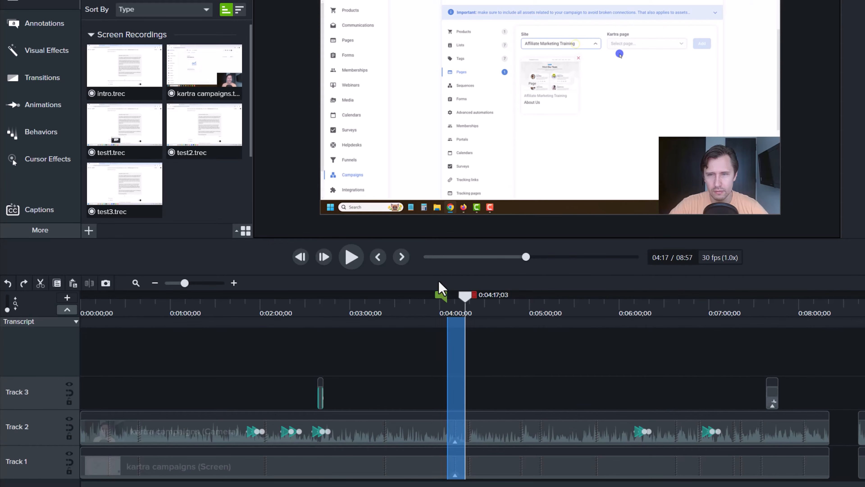
Clear the range selection and move the playhead to 0:02:10;02.
click(435, 306)
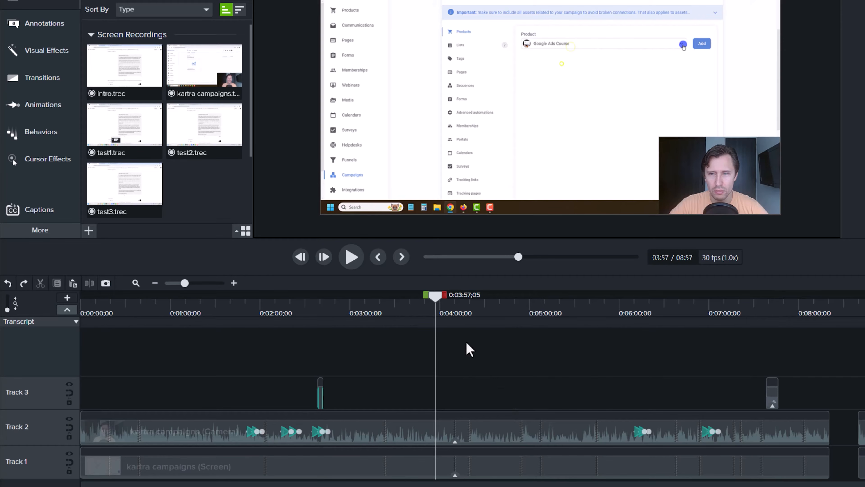
drag(451, 309, 402, 333)
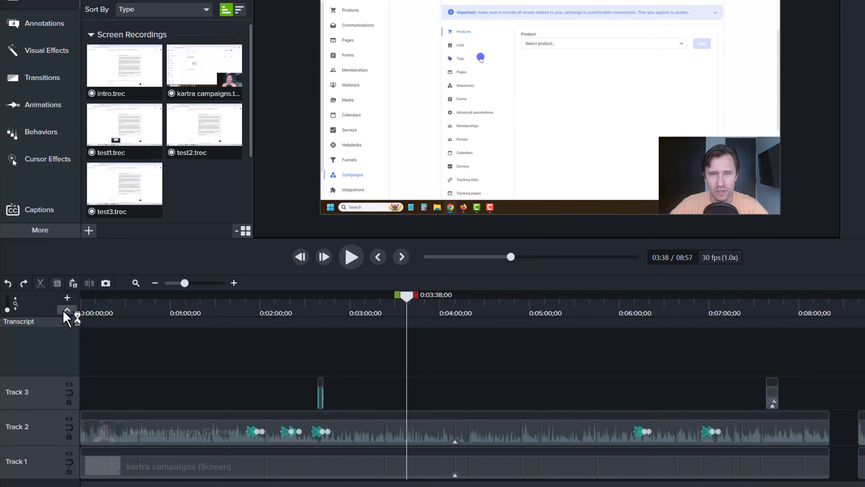
drag(194, 306, 274, 327)
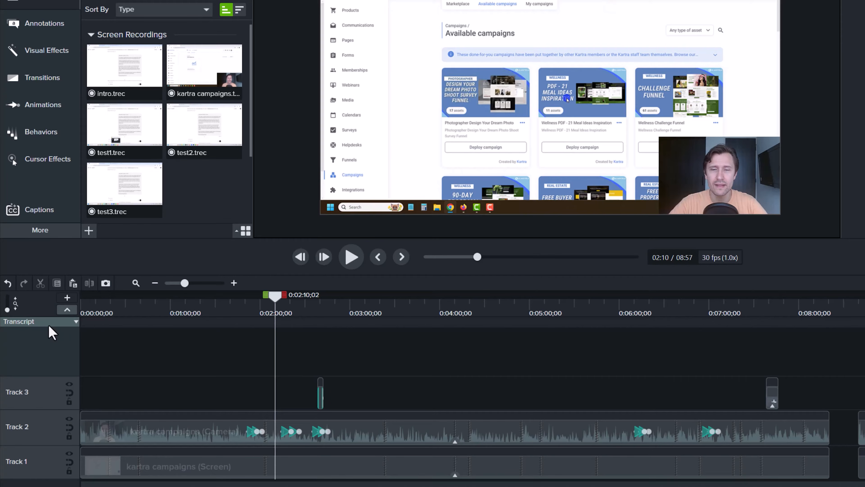
Switch the strip above the tracks from Transcript to Marker and add a marker at 0:02:10;02.
click(60, 324)
click(65, 337)
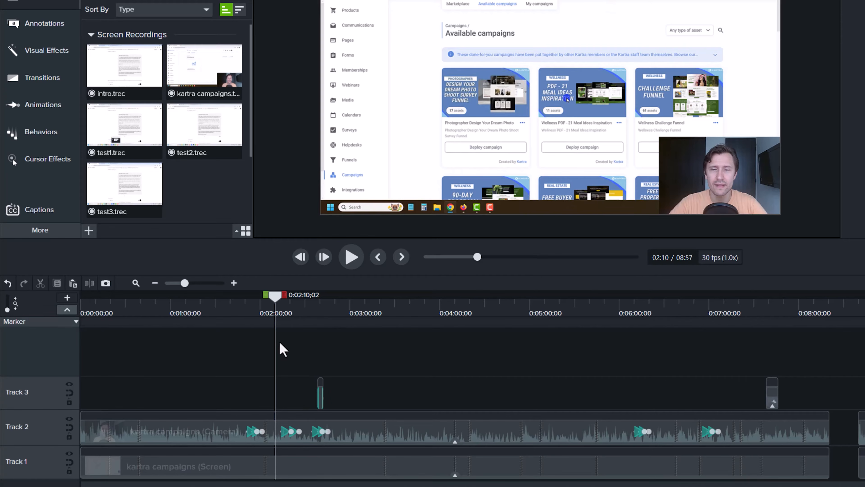
click(267, 327)
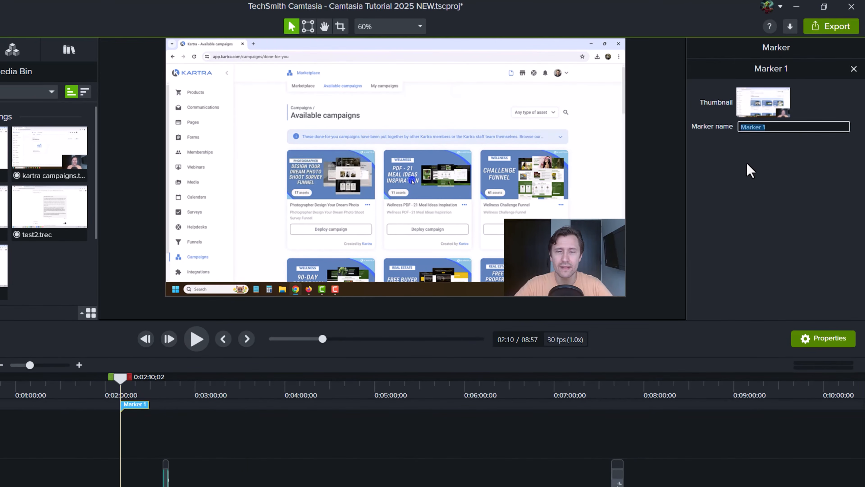
Name the marker at 0:02:10;02 "Checkpoint #1" and add a second marker at 0:05:45;27 named "Checkpoint #2".
text(Checkpoint #1)
key(Return)
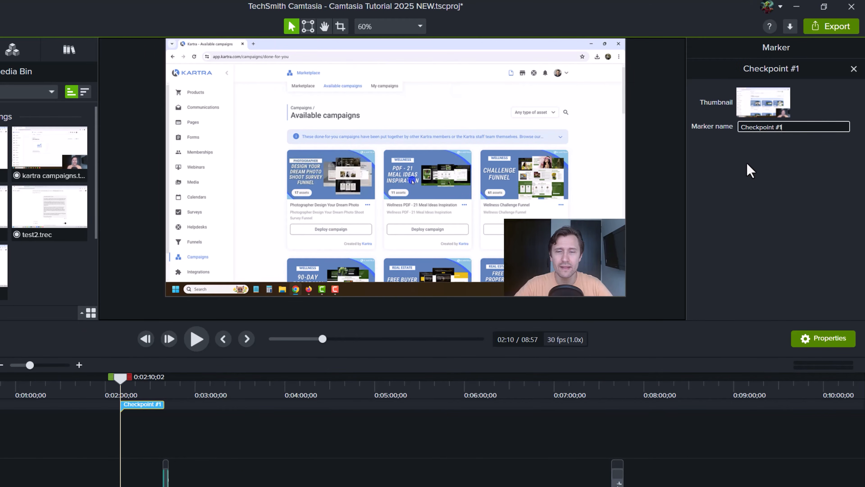
click(443, 404)
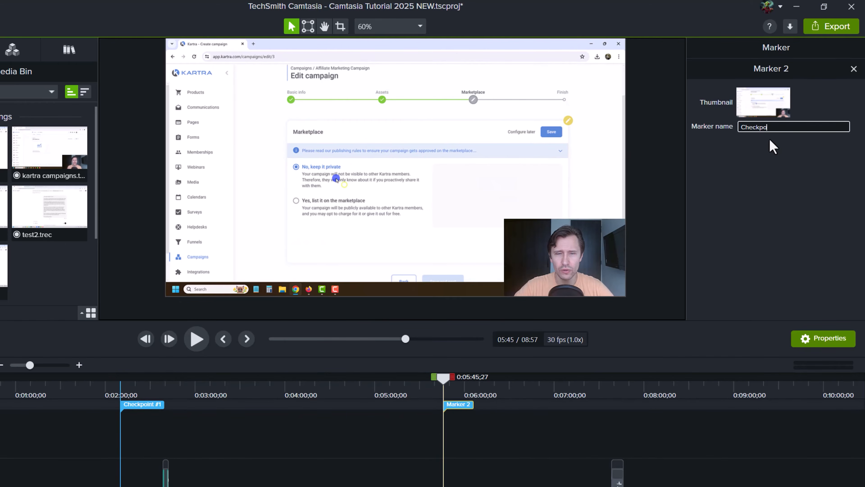
text(Checkpoint #2)
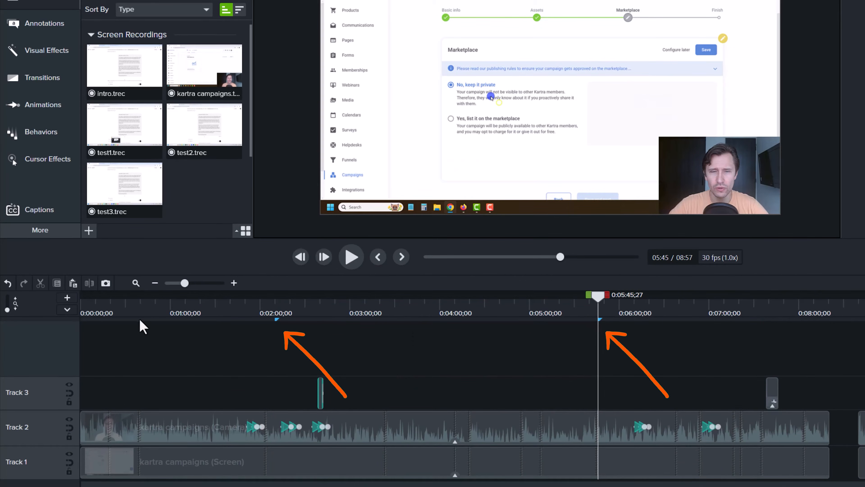
Show the strip above the tracks, switch it from Marker to Quiz, and add a quiz at 0:04:31;17.
click(67, 309)
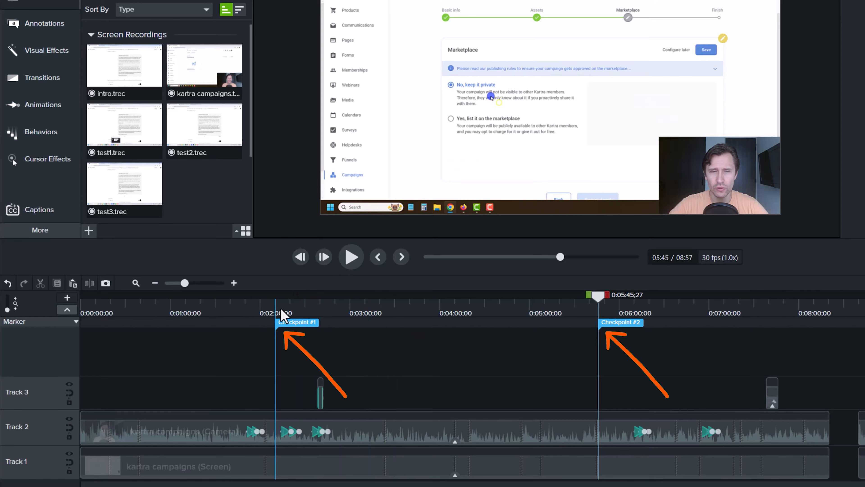
click(44, 324)
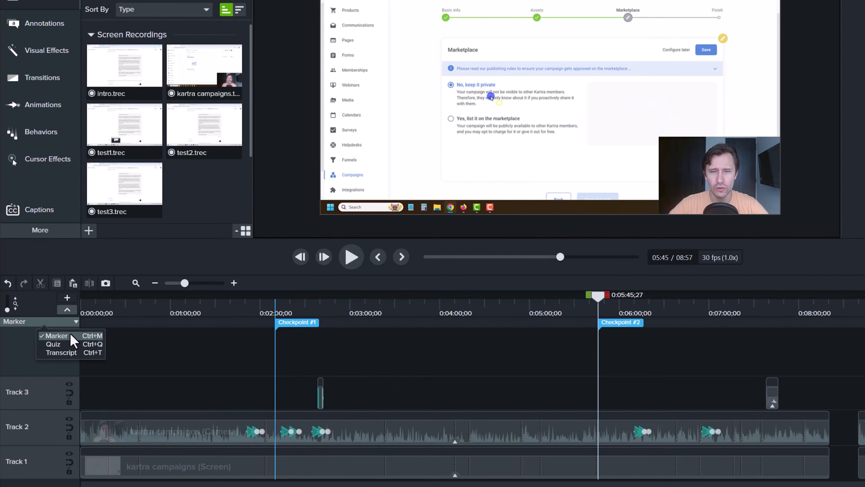
click(77, 345)
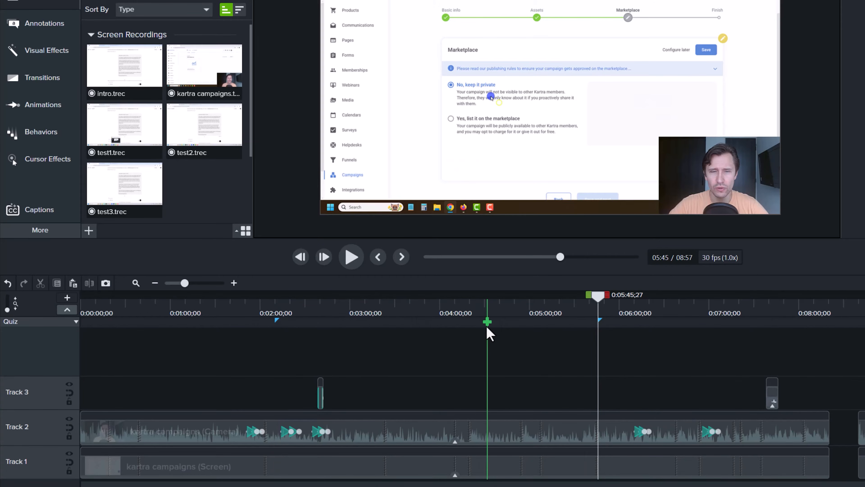
click(488, 329)
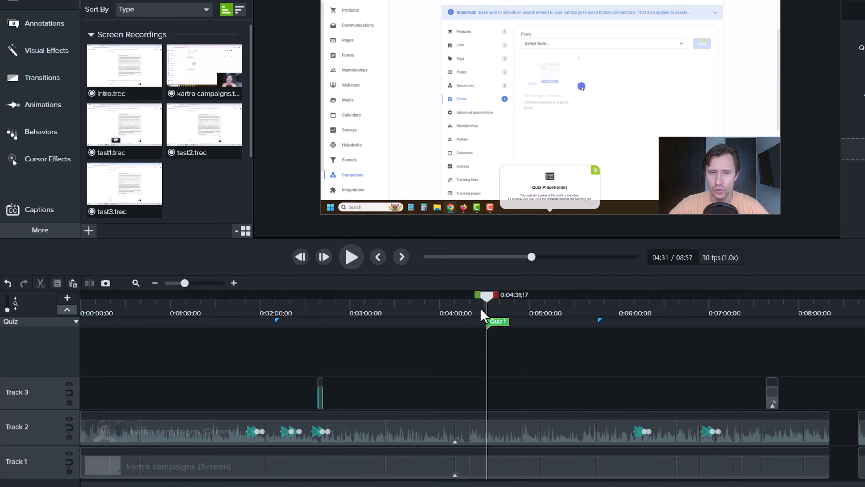
click(532, 187)
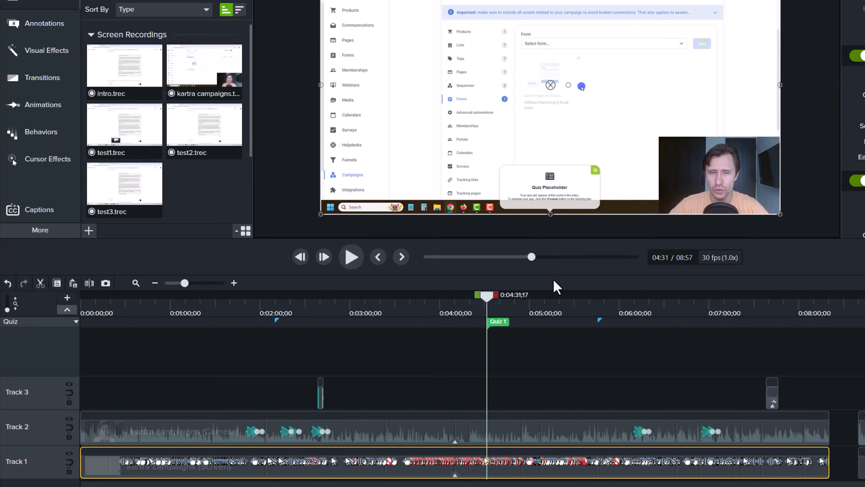
Switch the strip to Transcript and back to Quiz, and delete the quiz at 0:04:31;17.
click(61, 321)
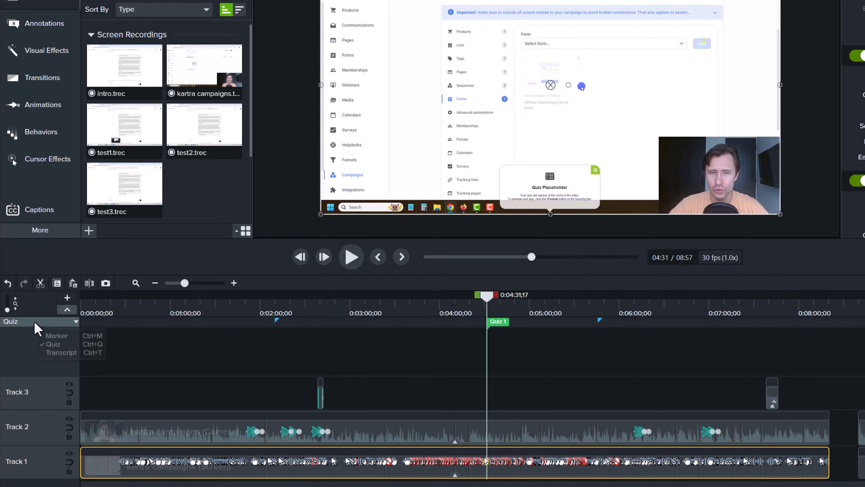
click(65, 355)
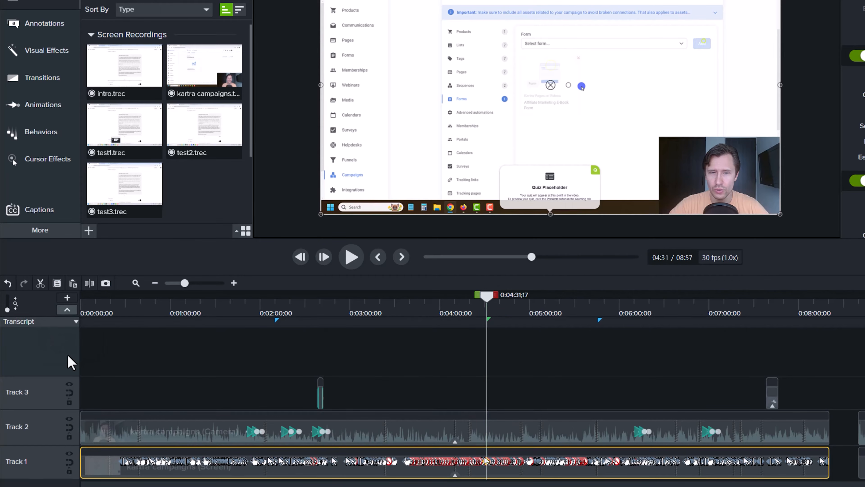
click(64, 322)
click(55, 345)
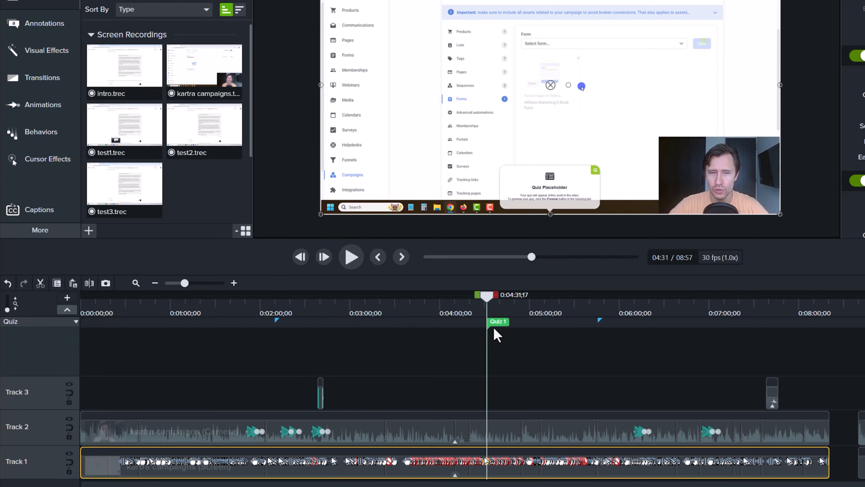
click(506, 324)
right_click(505, 325)
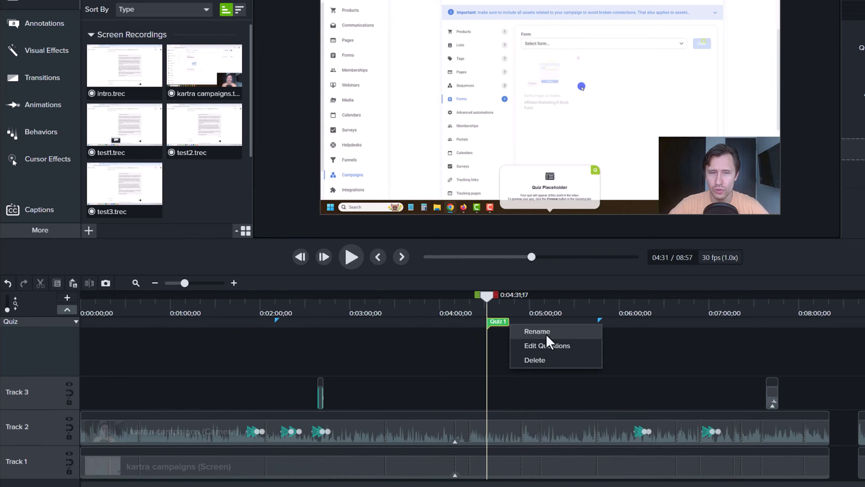
click(539, 361)
Switch the strip above the tracks to Transcript and back to Marker, hide it, and move the playhead to 0:04:24;11.
click(56, 322)
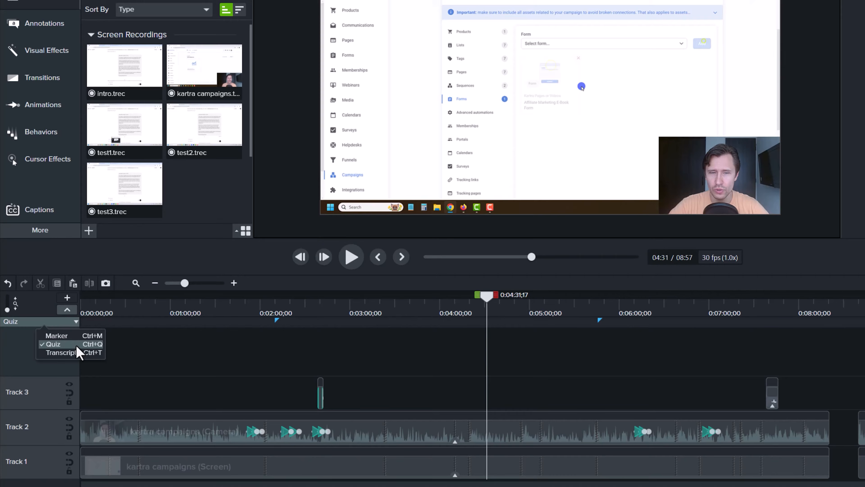
click(63, 355)
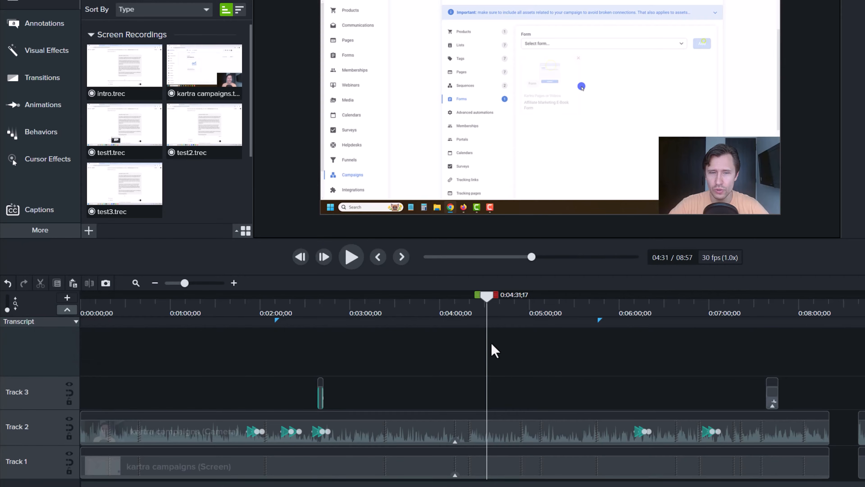
click(36, 322)
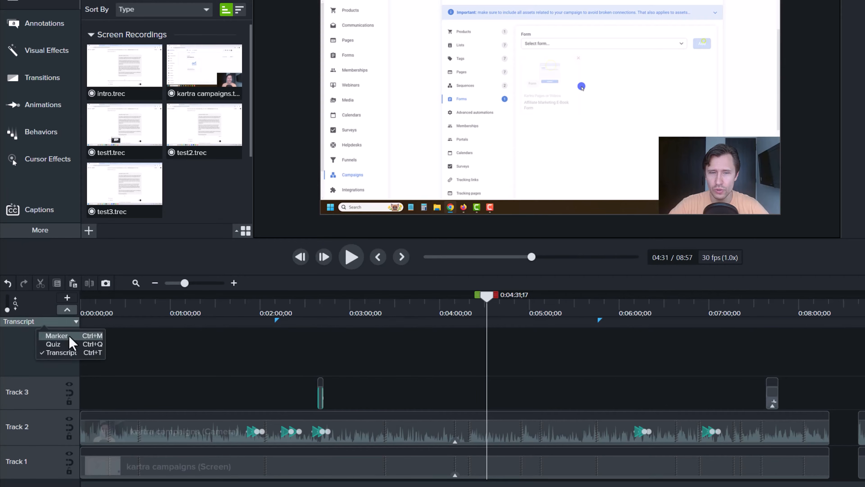
click(58, 335)
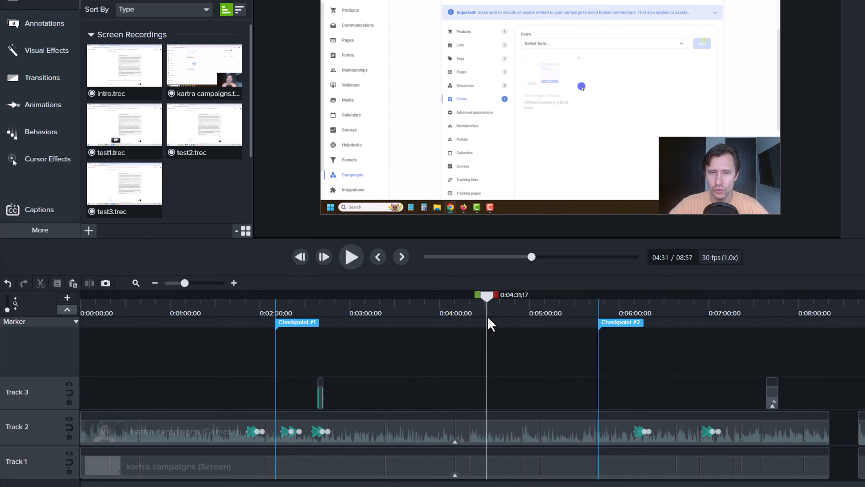
drag(487, 303, 476, 306)
click(67, 310)
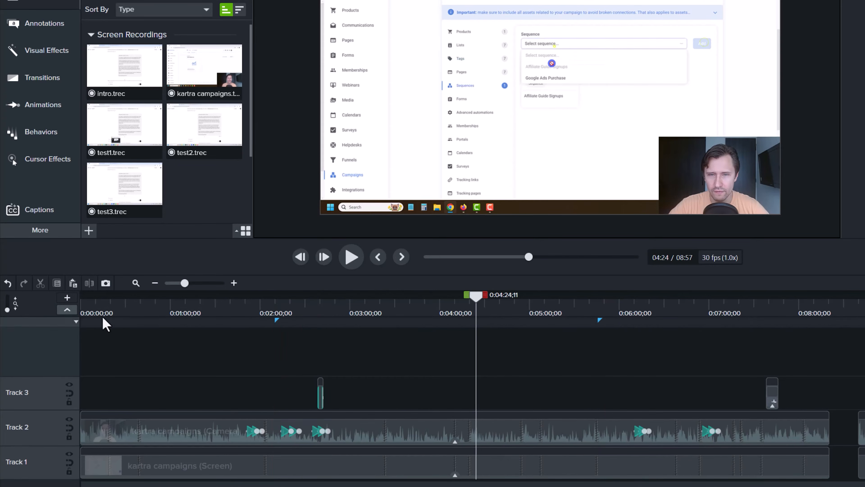
Split the kartra campaigns clips on Tracks 1 and 2 at the playhead and select the parts after the cut.
drag(493, 388, 526, 467)
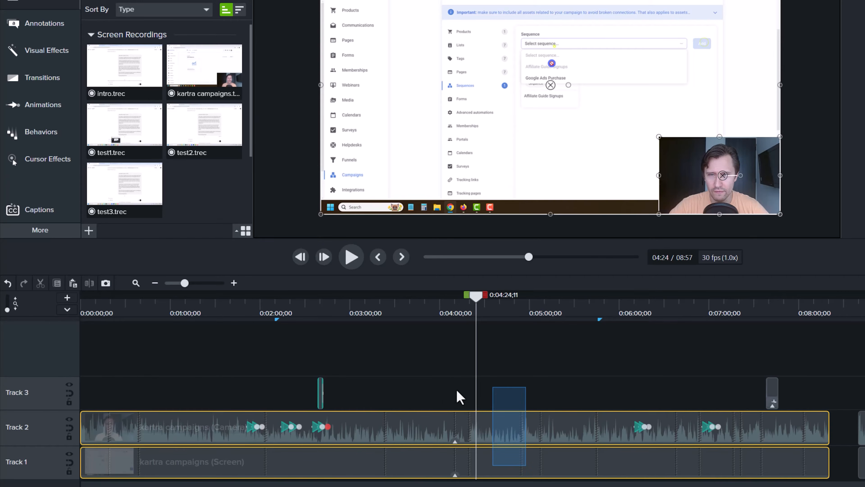
right_click(479, 300)
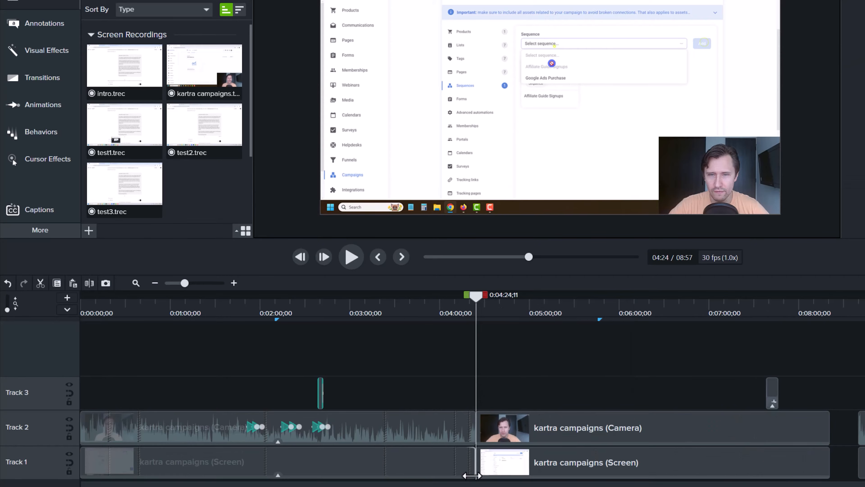
scroll(490, 415, up, 3)
scroll(490, 414, up, 2)
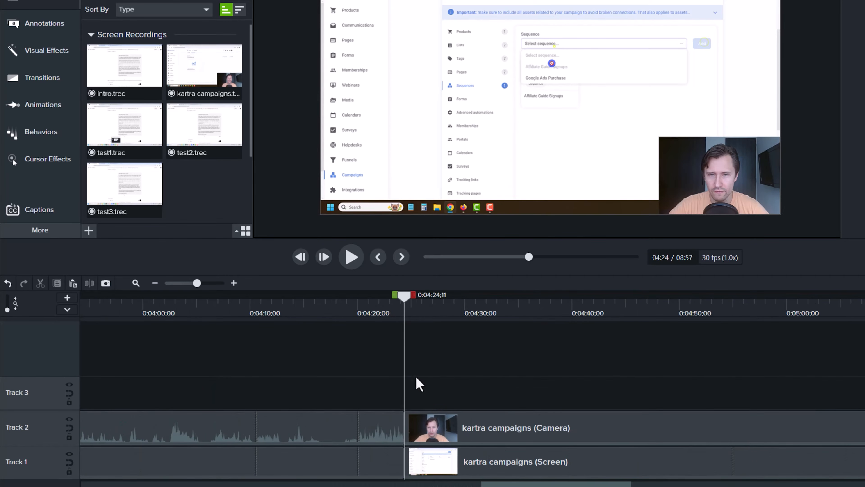
drag(422, 374, 421, 466)
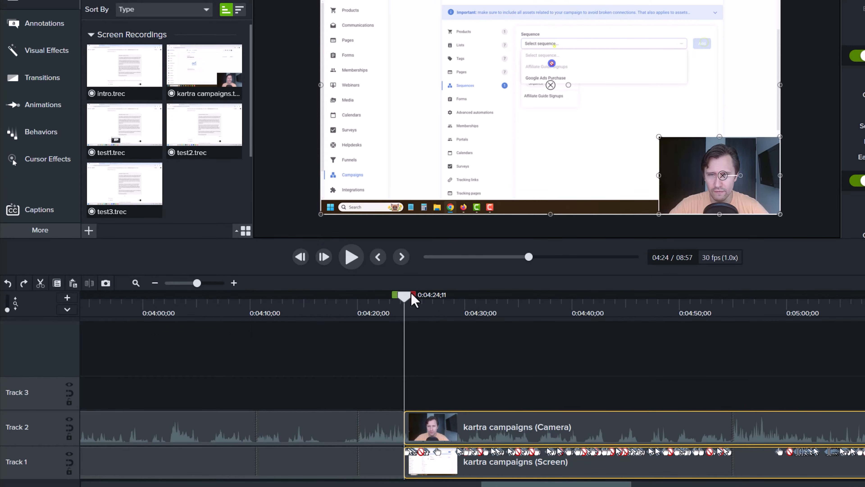
Mark the range from 0:04:24;11 to about 0:04:34, view the range's available commands, and clear the range.
drag(413, 294, 527, 325)
right_click(454, 363)
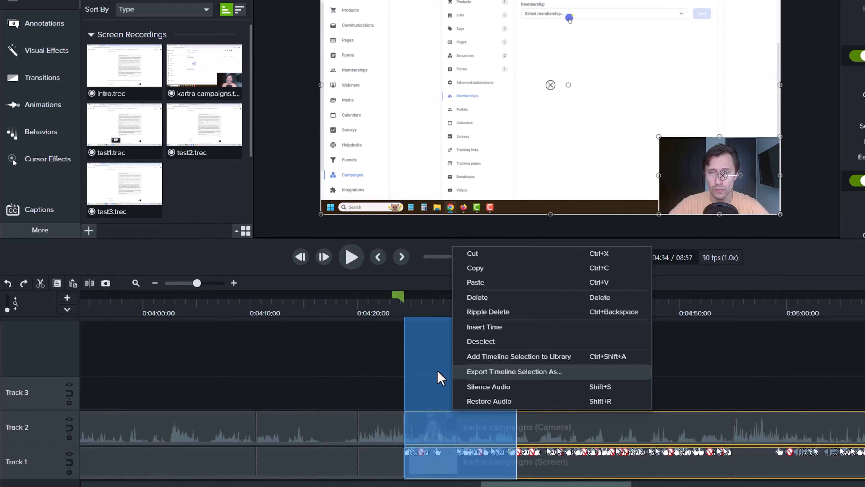
click(384, 314)
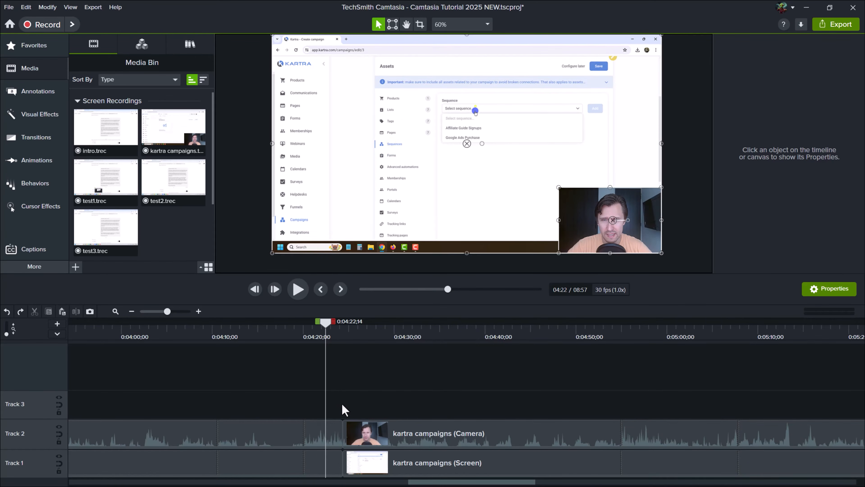
Undo the split of the Track 1 and Track 2 clips and move the playhead to 0:00:53;17.
key(ctrl+a)
scroll(346, 393, down, 5)
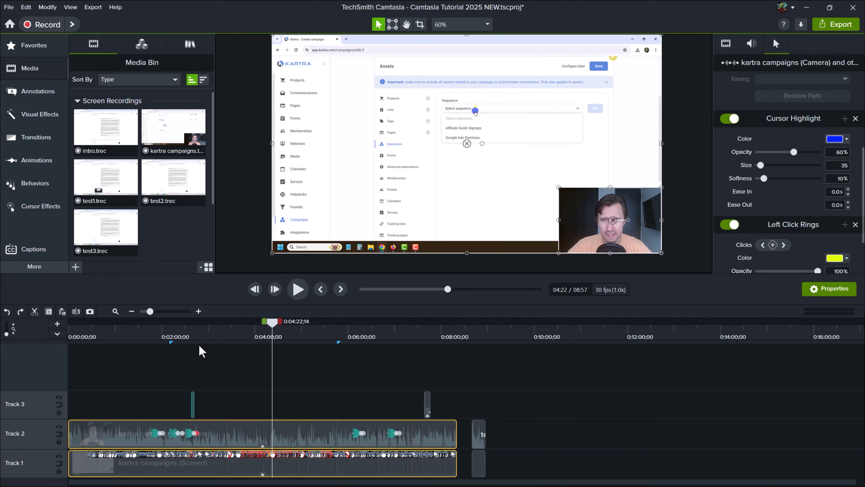
click(110, 337)
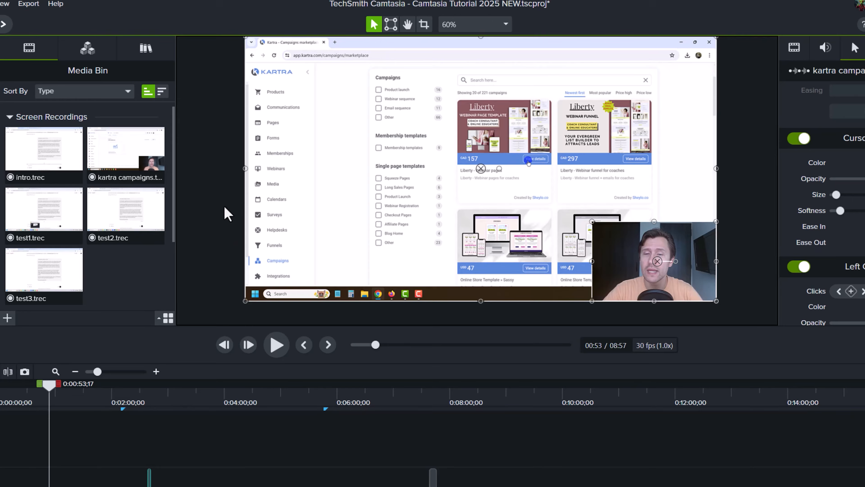
Open the project settings from the canvas and set the canvas color to white.
right_click(226, 213)
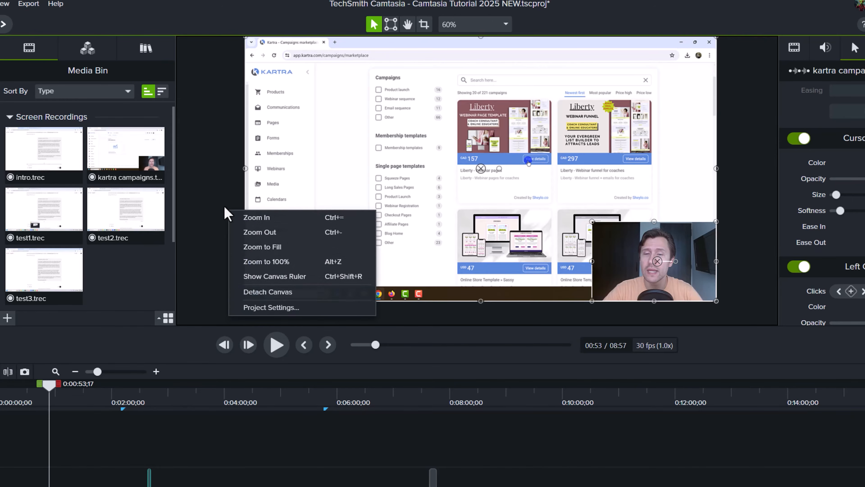
click(285, 309)
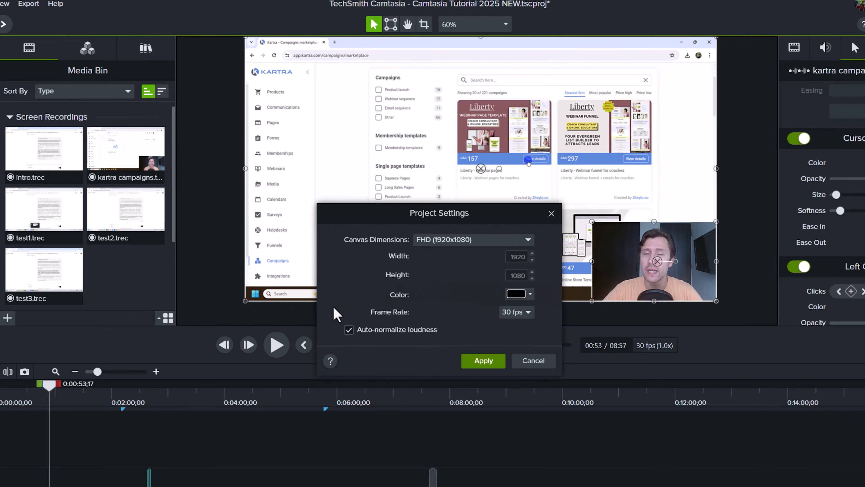
click(524, 295)
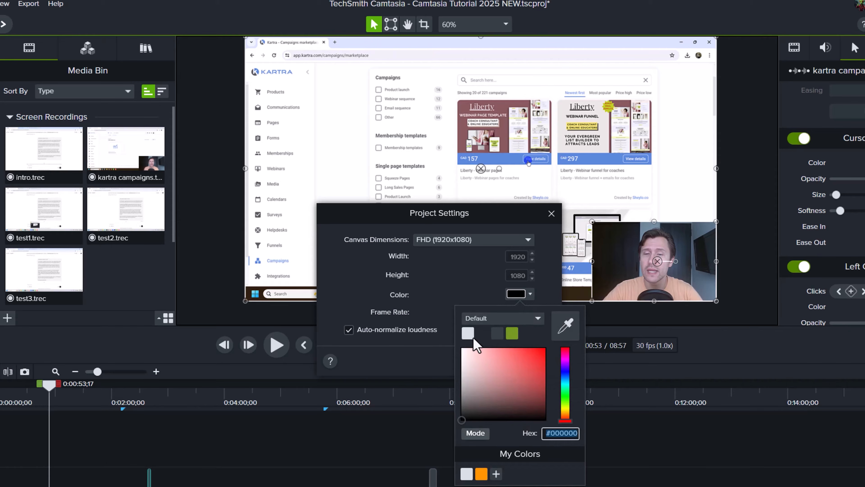
click(490, 358)
drag(432, 326, 423, 325)
click(355, 232)
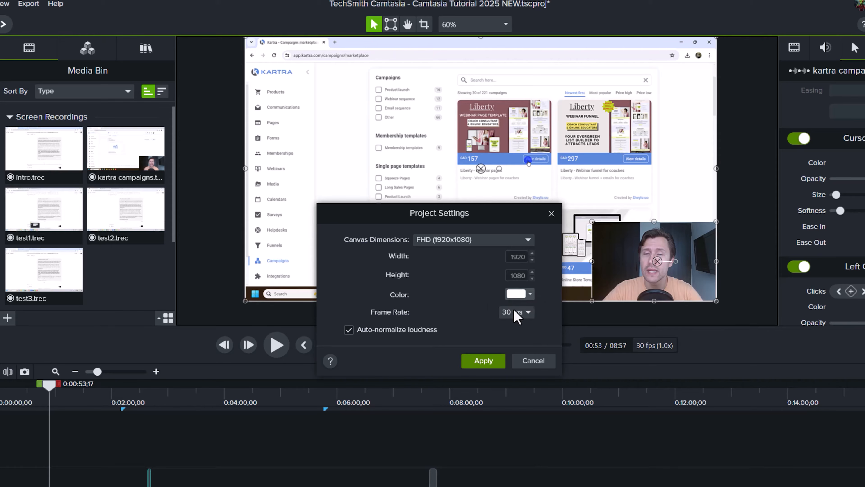
Review the frame rate and canvas dimension options, keep 30 fps and FHD (1920x1080), and apply the project settings.
click(530, 315)
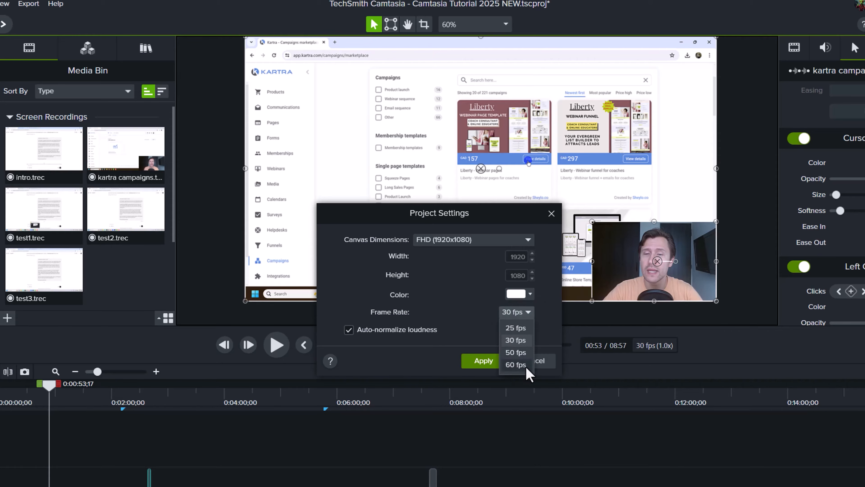
click(337, 286)
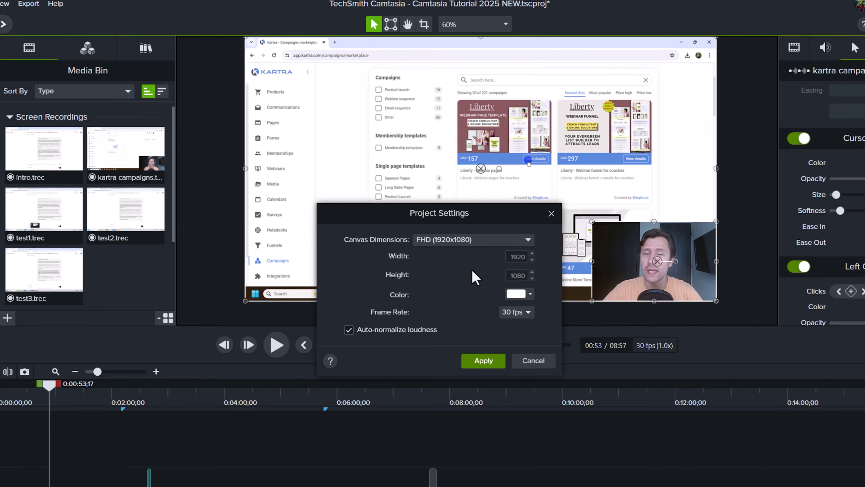
click(469, 240)
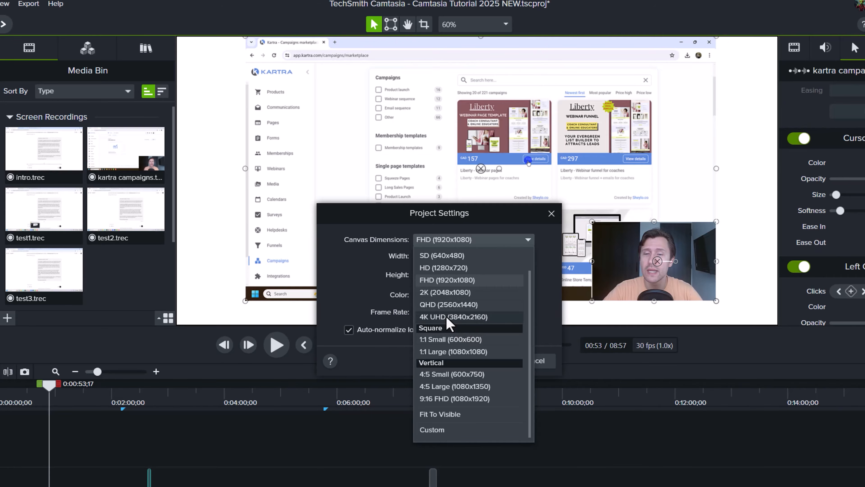
click(342, 292)
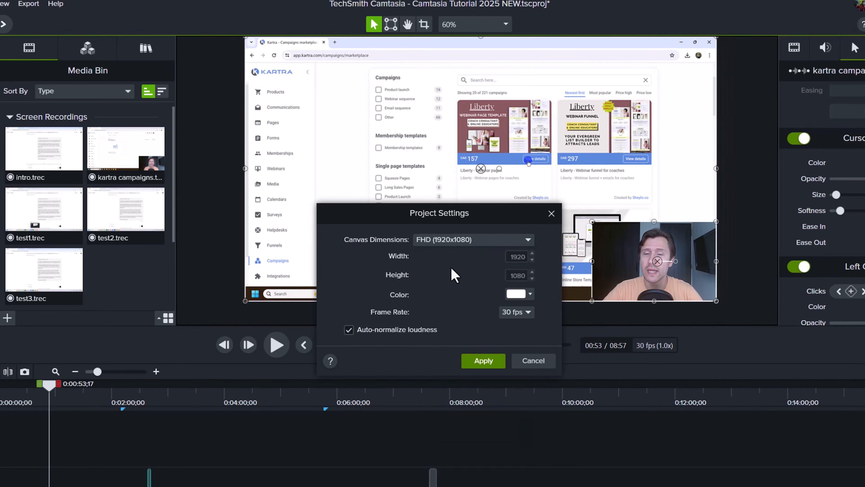
click(483, 361)
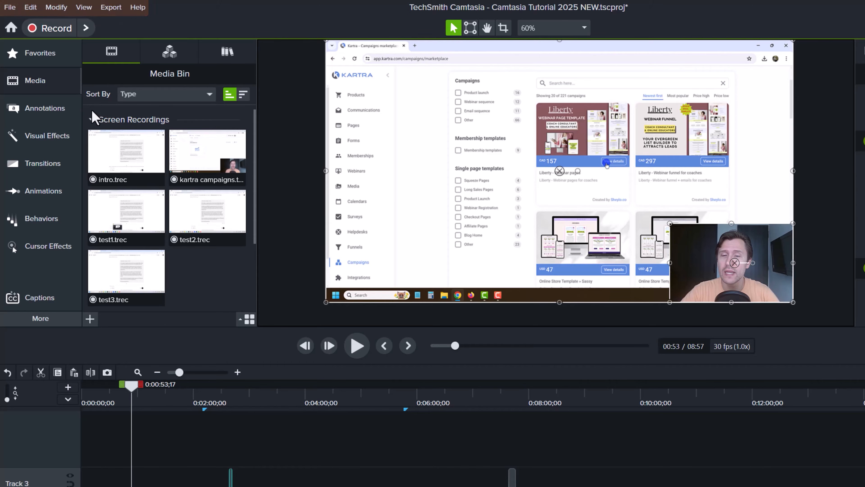
Open the Favorites collection of transitions and cursor effects.
click(29, 59)
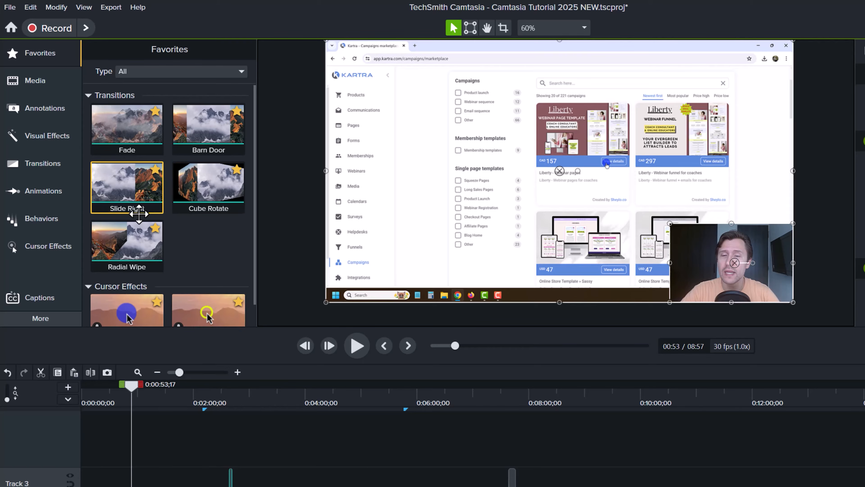
Look over the favorite transitions and cursor effects saved in the Favorites collection.
scroll(163, 246, down, 1)
scroll(177, 273, up, 1)
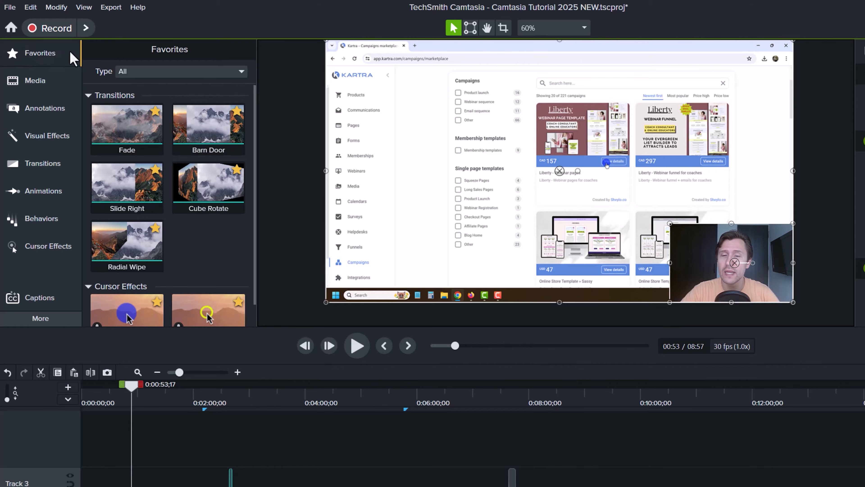
scroll(189, 230, down, 1)
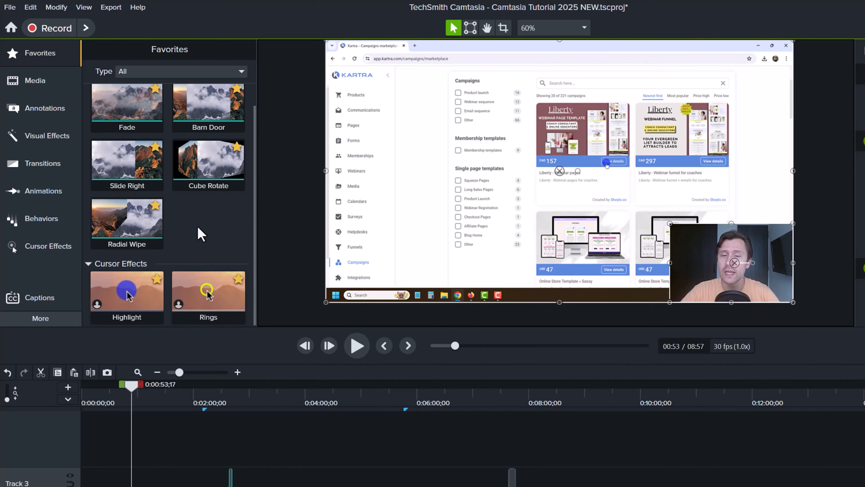
scroll(606, 161, up, 2)
scroll(606, 160, up, 1)
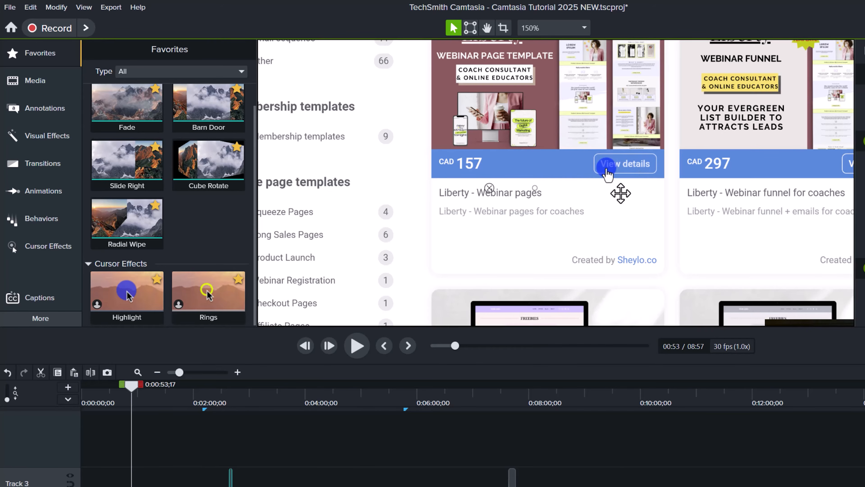
scroll(378, 279, down, 2)
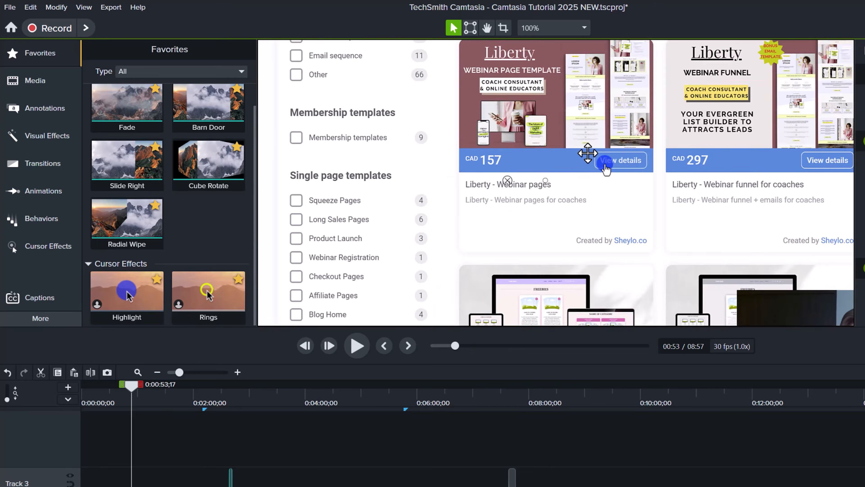
Filter the favorites by Transitions and by Cursor Effects, and return the type filter to All.
click(132, 75)
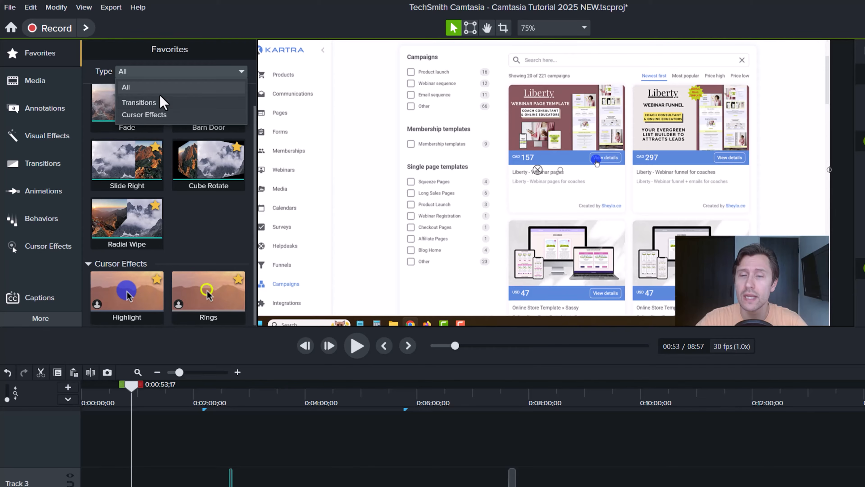
click(162, 103)
click(141, 72)
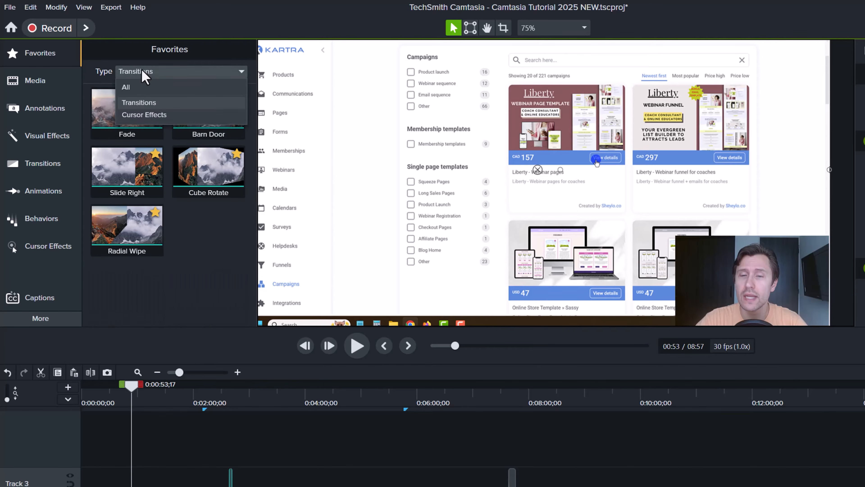
click(166, 115)
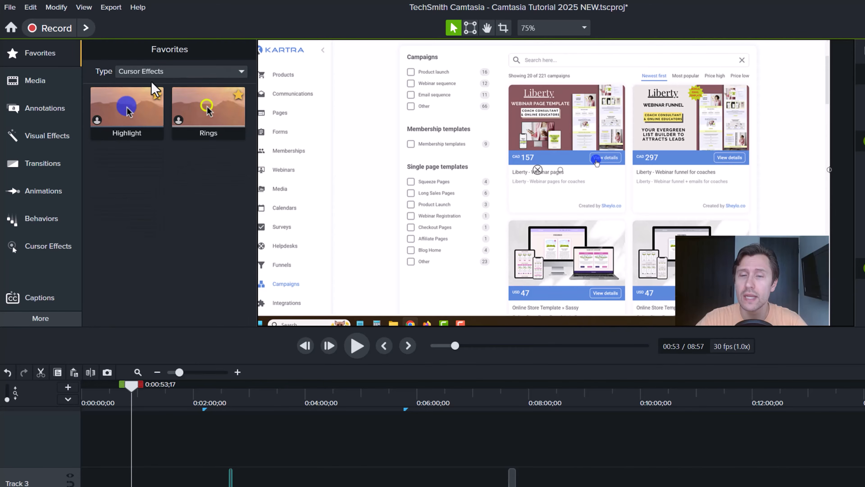
click(147, 74)
click(152, 88)
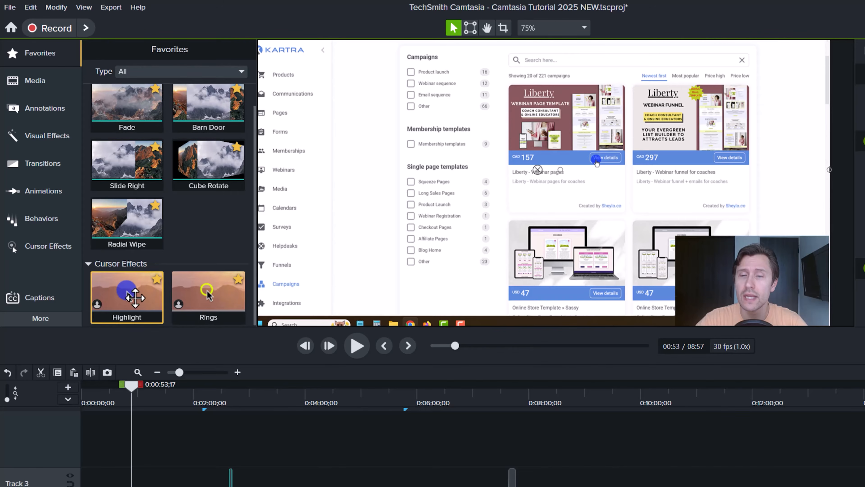
Open the Media Bin and look through its screen recordings and audio files.
click(70, 96)
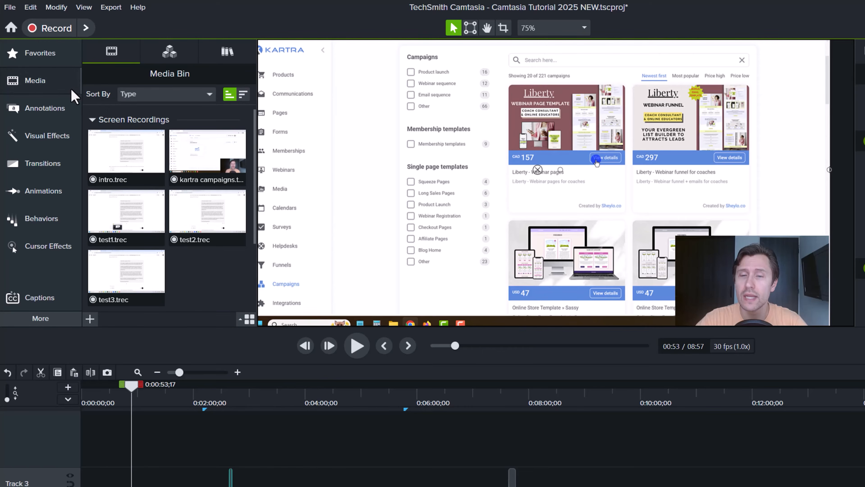
scroll(153, 204, down, 3)
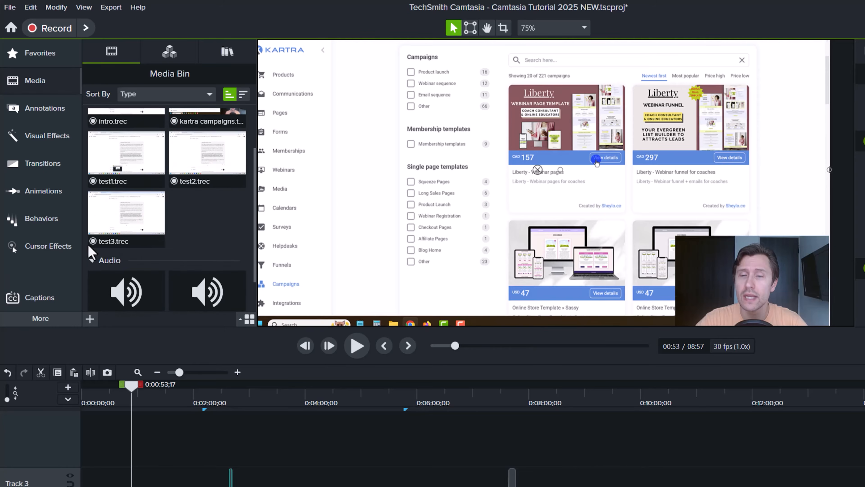
click(153, 250)
scroll(154, 251, up, 1)
scroll(196, 204, down, 1)
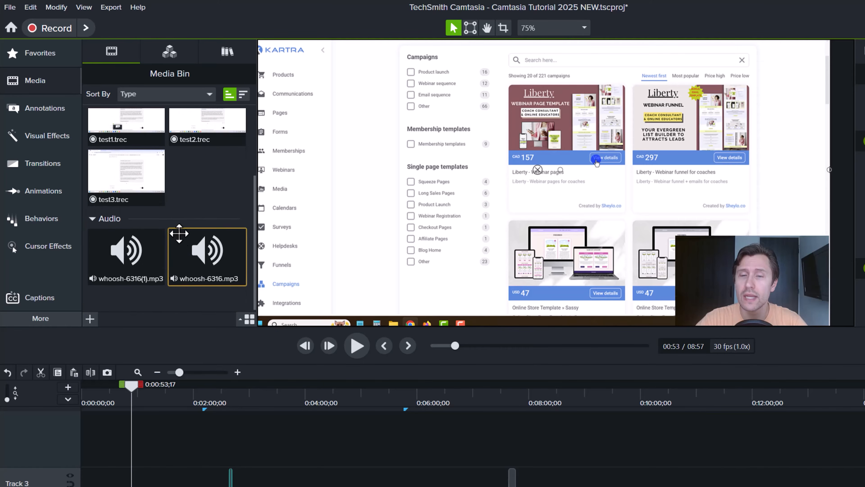
scroll(183, 242, up, 1)
scroll(180, 235, up, 1)
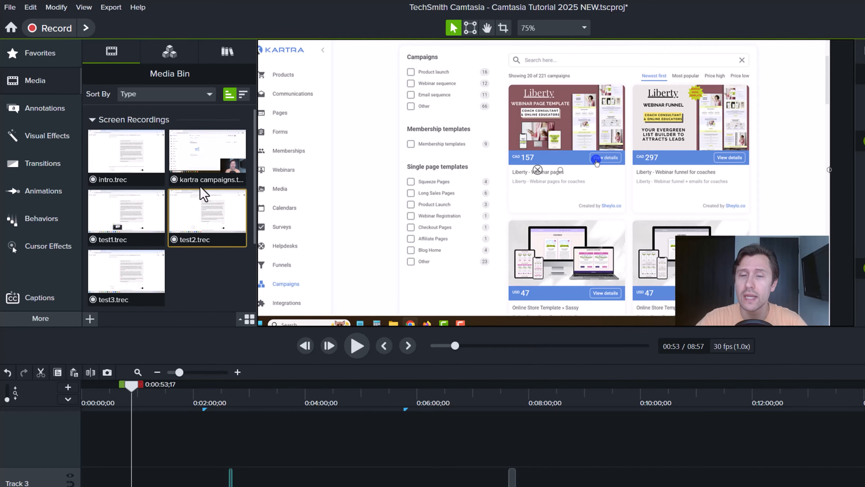
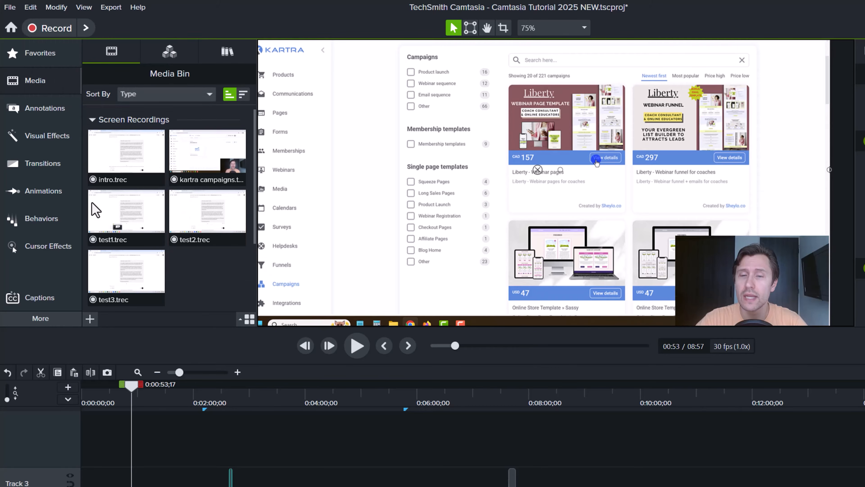
Sort the Media Bin in descending order and switch it back to ascending order.
click(233, 176)
click(243, 94)
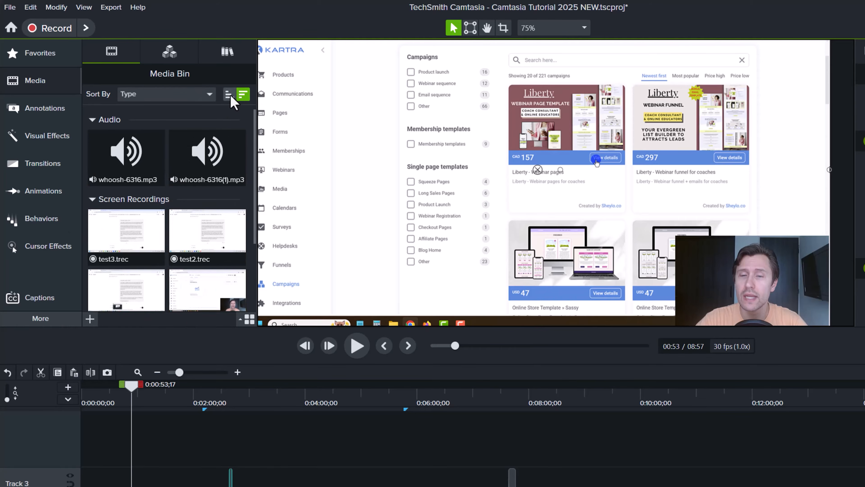
click(228, 94)
Open Camtasia Assets, check the search filter options, and browse the asset categories down to Characters.
click(172, 54)
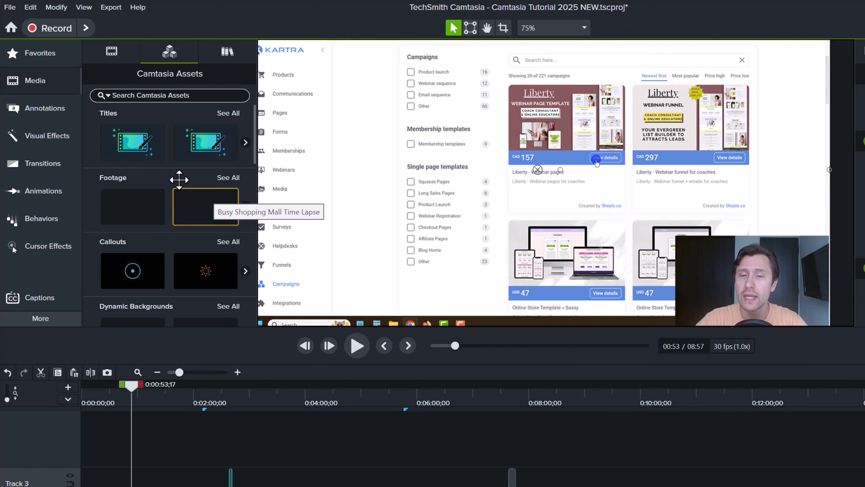
click(106, 98)
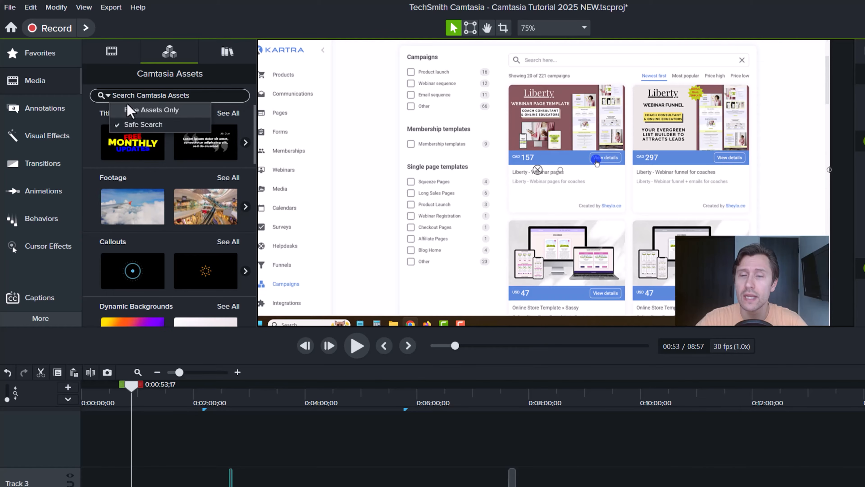
scroll(184, 191, down, 9)
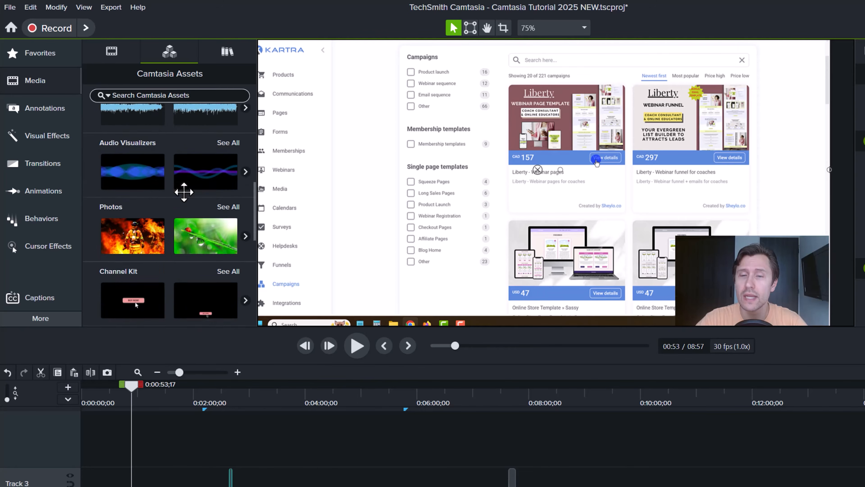
scroll(184, 192, down, 3)
scroll(184, 192, down, 2)
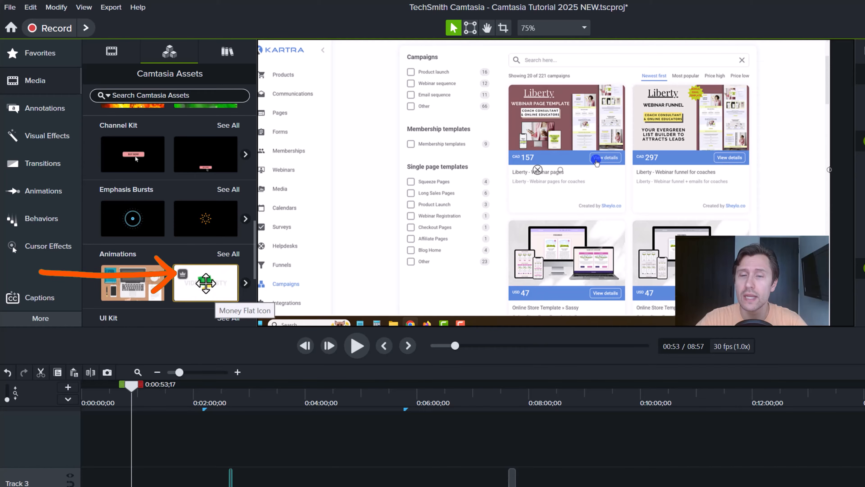
scroll(205, 282, down, 2)
scroll(206, 289, down, 1)
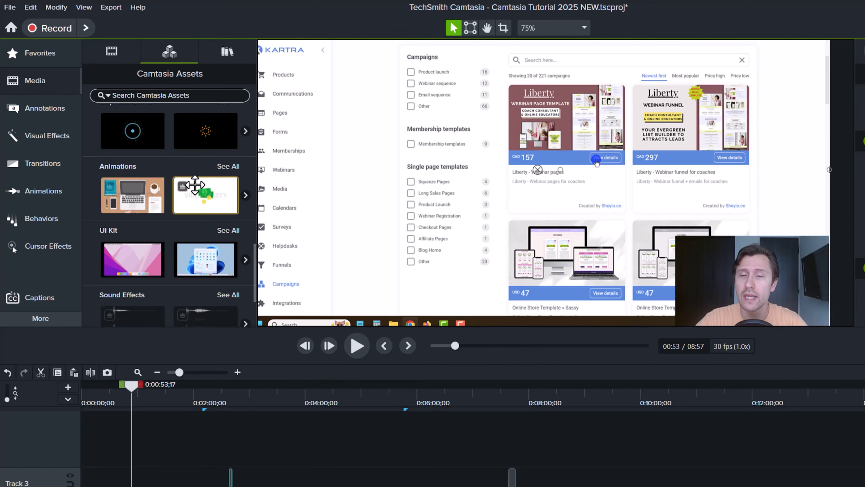
scroll(192, 245, down, 3)
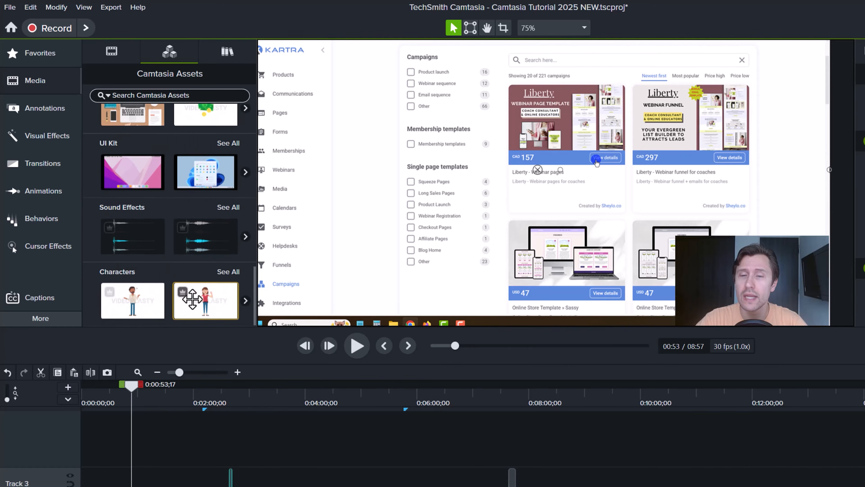
scroll(150, 215, up, 1)
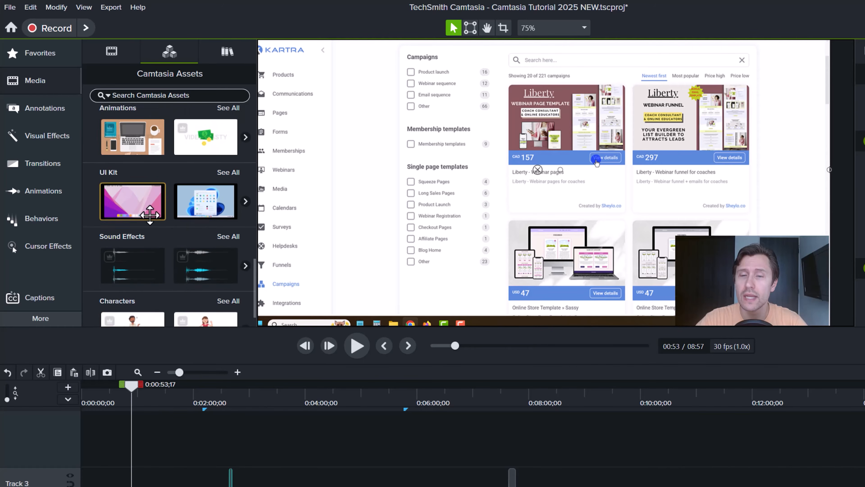
scroll(198, 212, up, 2)
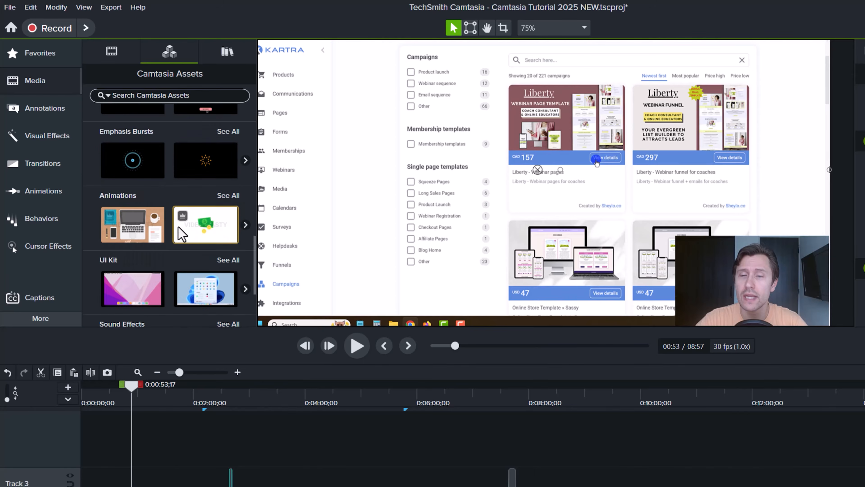
Add the UI Kit blue desktop with the open start menu to Track 4 at 0:00:53;17 and set the canvas zoom to Fit.
scroll(190, 197, down, 2)
drag(202, 199, 136, 453)
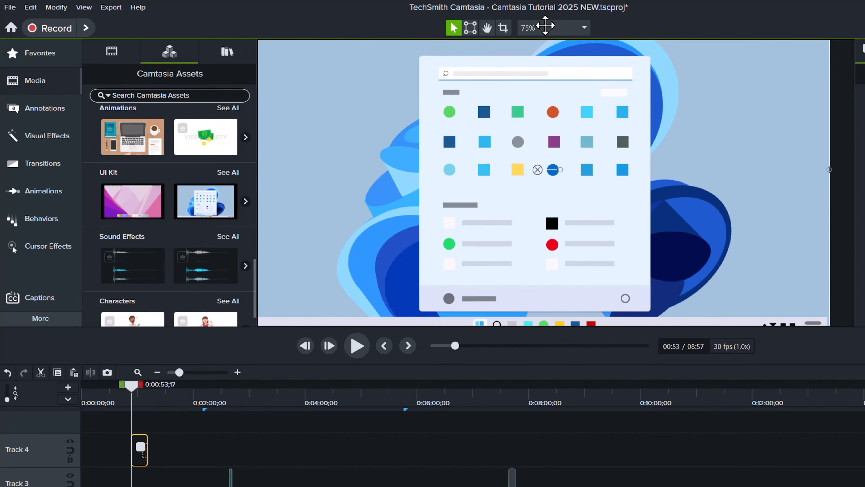
click(557, 28)
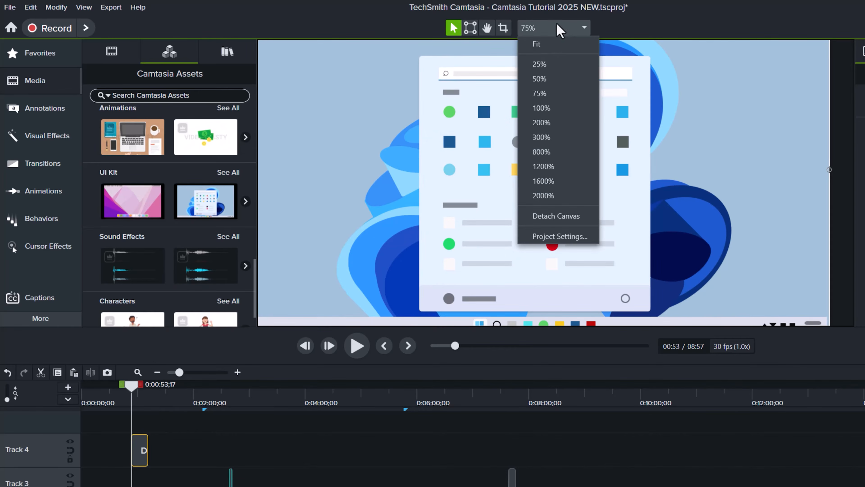
click(537, 45)
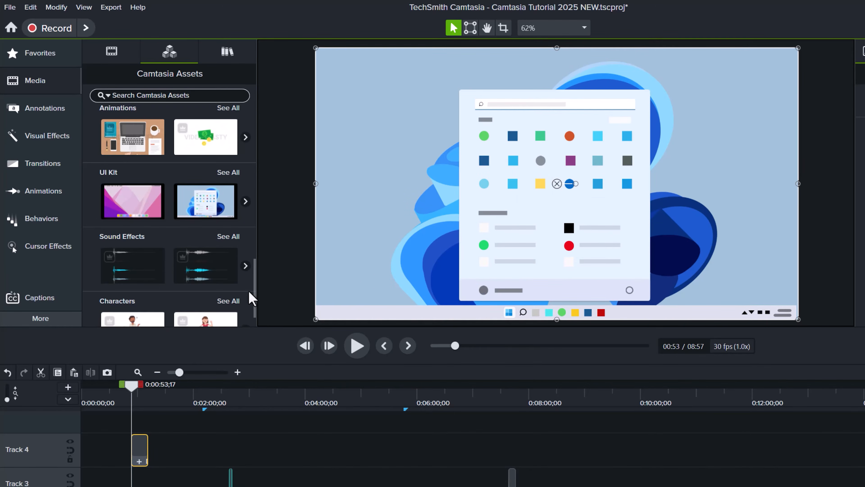
View all assets in the Channel Kit category and return to the Camtasia Assets overview.
scroll(205, 201, up, 4)
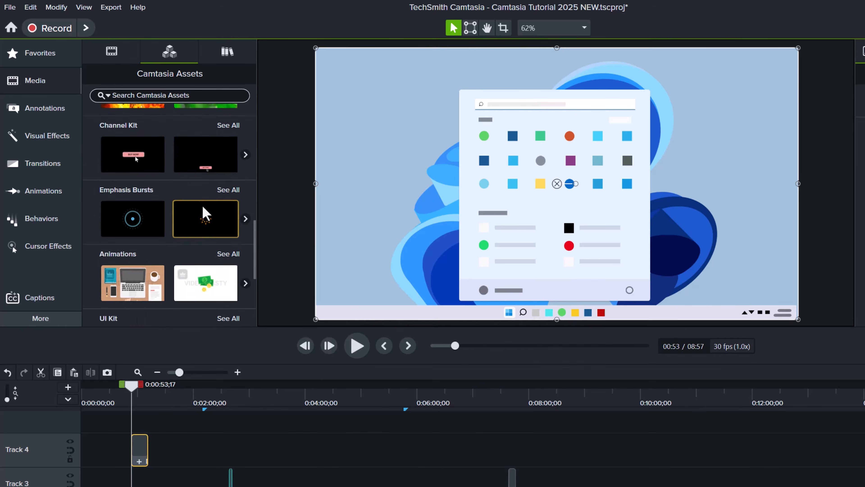
scroll(205, 214, up, 5)
scroll(149, 248, down, 3)
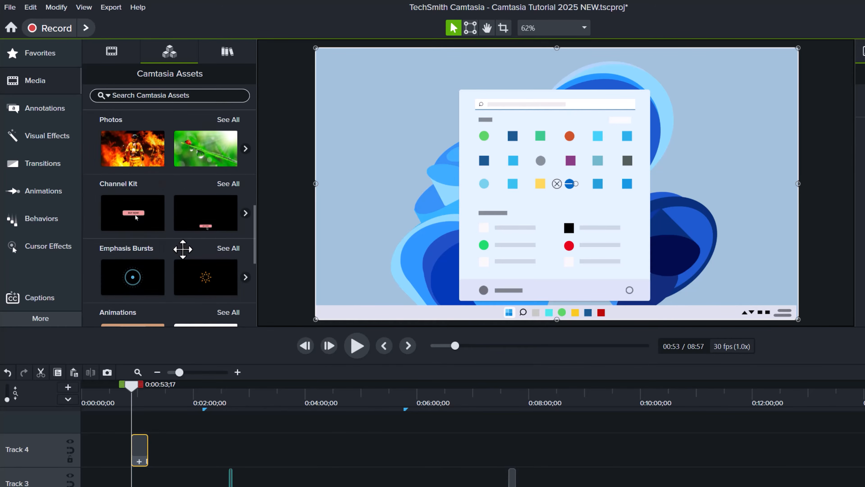
click(223, 185)
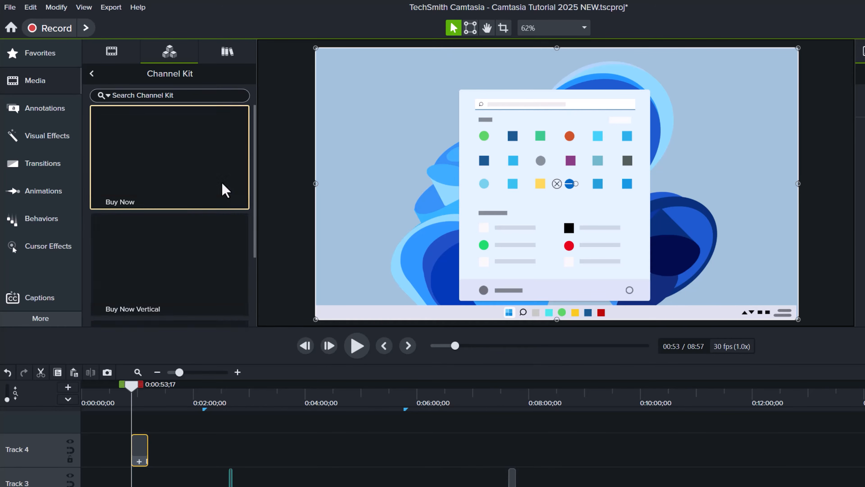
scroll(162, 192, down, 2)
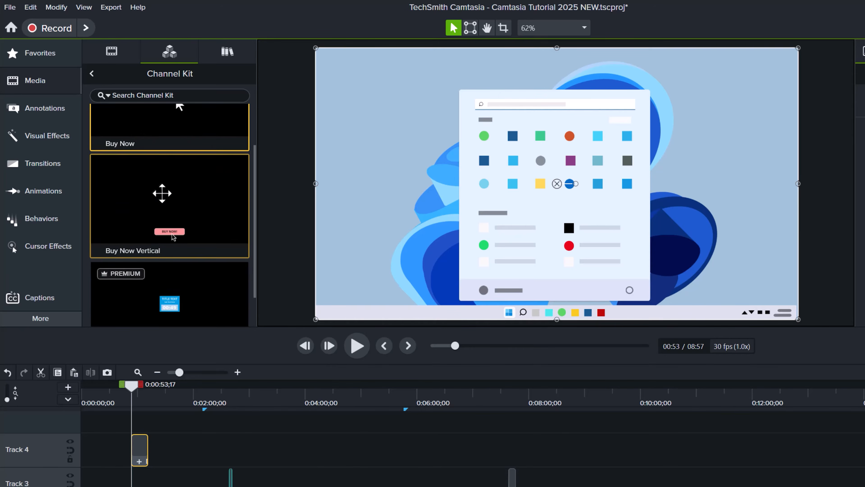
scroll(162, 191, up, 2)
click(91, 74)
View all Titles assets, return to the asset overview, and look through Callouts, Dynamic Backgrounds and Music.
scroll(169, 231, up, 10)
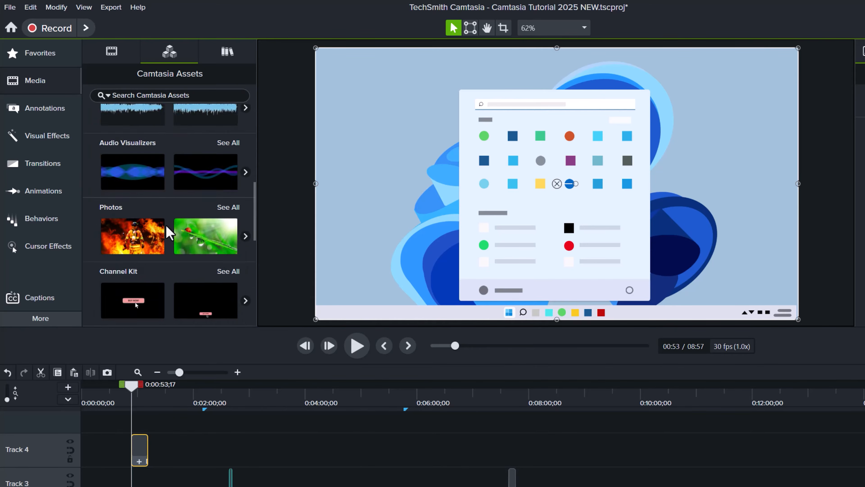
scroll(170, 231, up, 1)
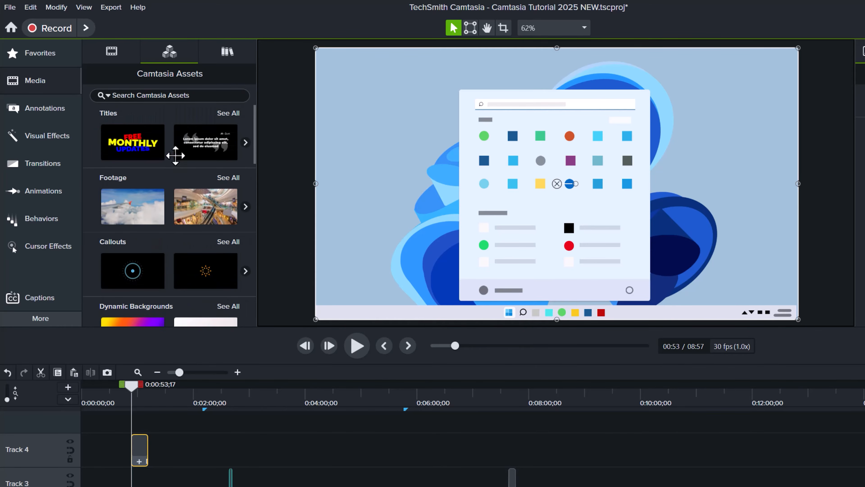
click(225, 114)
scroll(182, 174, down, 6)
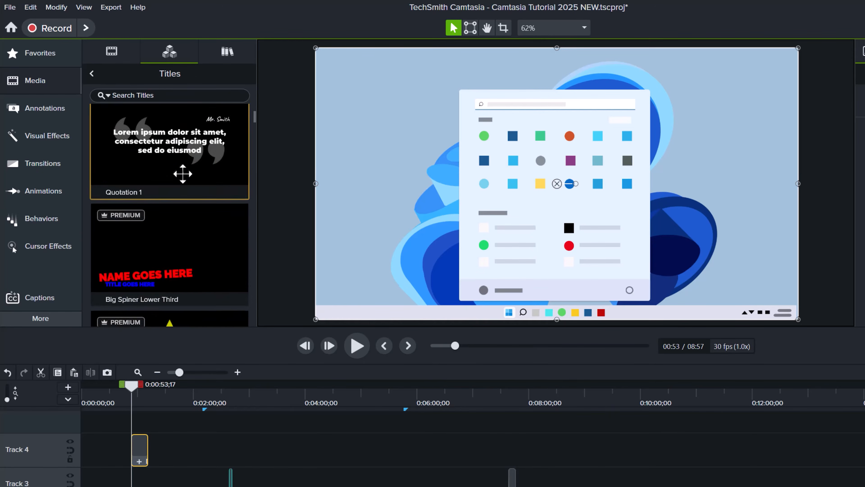
click(92, 74)
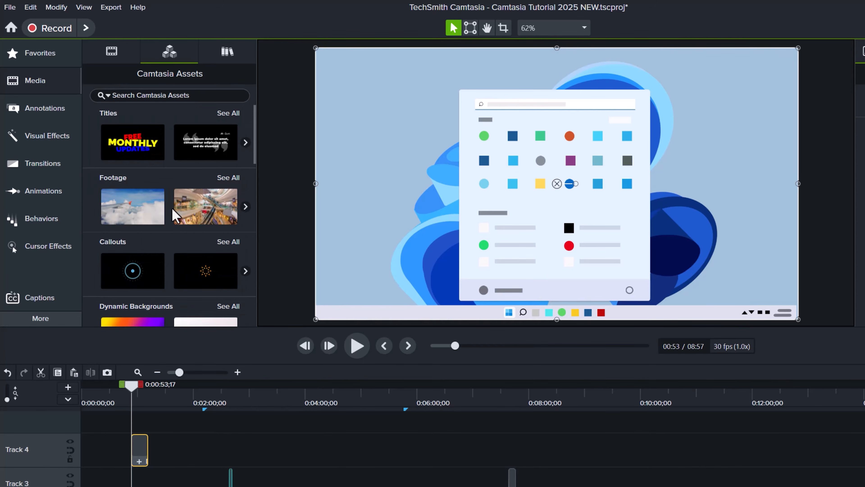
scroll(175, 216, down, 3)
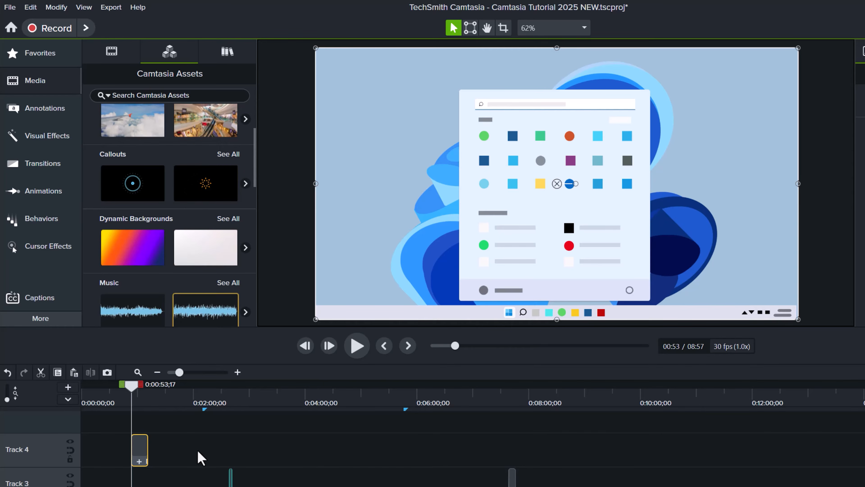
scroll(195, 201, down, 6)
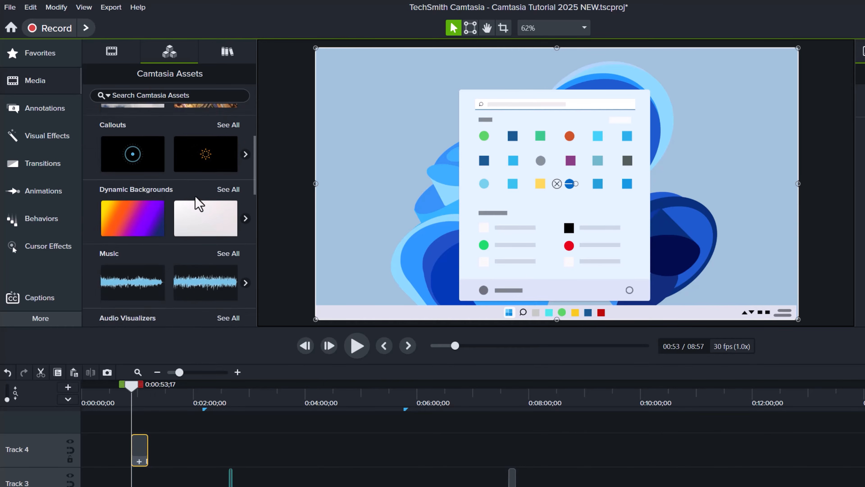
Open the Desktop Windows group on Track 4 and move its Desktop Windows-3 start-menu window upward on the canvas.
scroll(152, 234, up, 1)
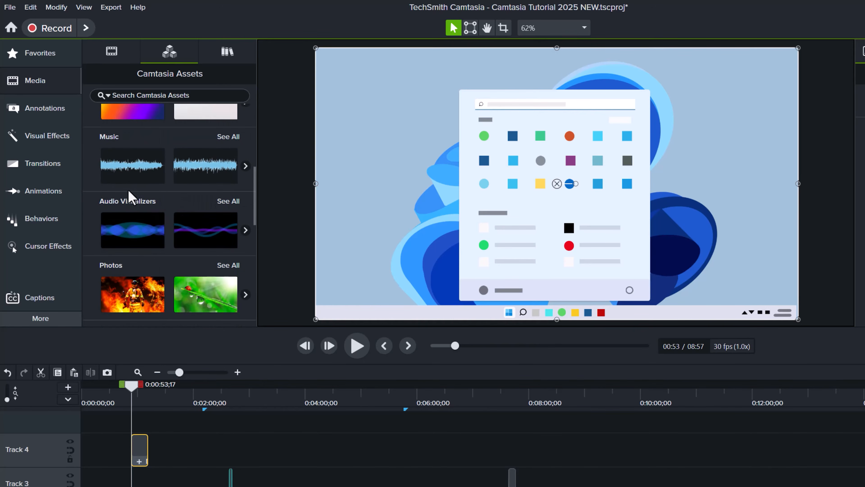
scroll(160, 451, up, 4)
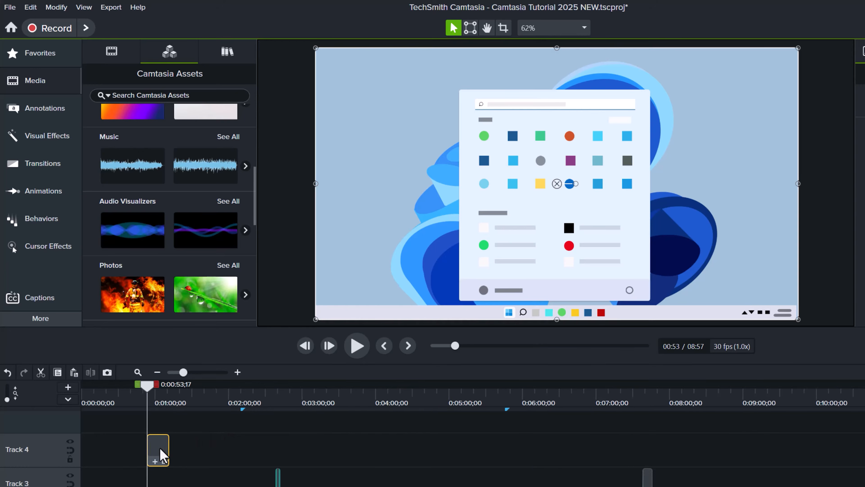
scroll(174, 352, up, 4)
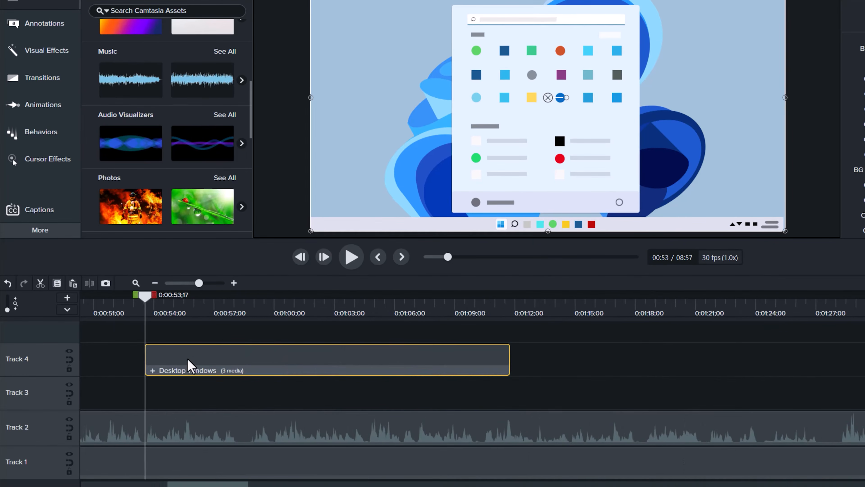
click(152, 371)
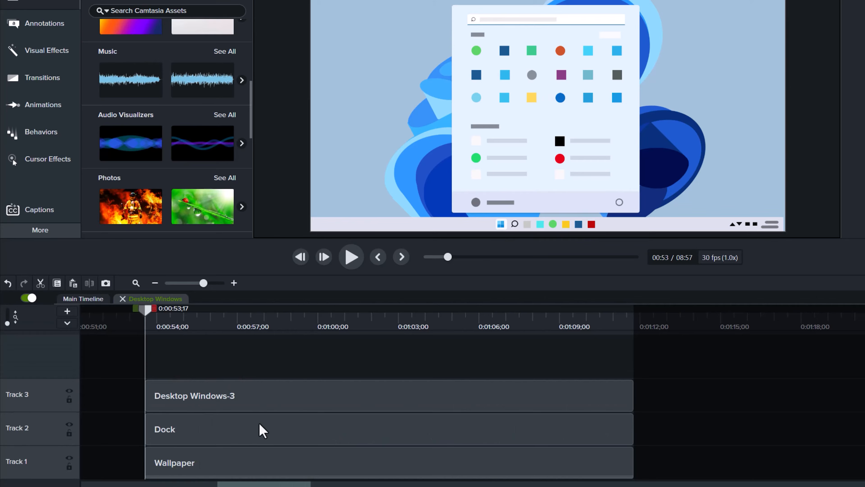
click(196, 404)
click(206, 393)
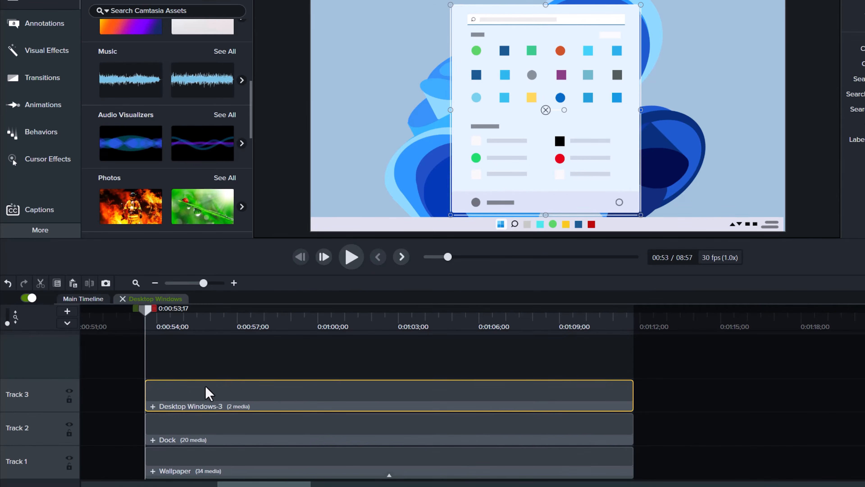
drag(496, 150, 502, 132)
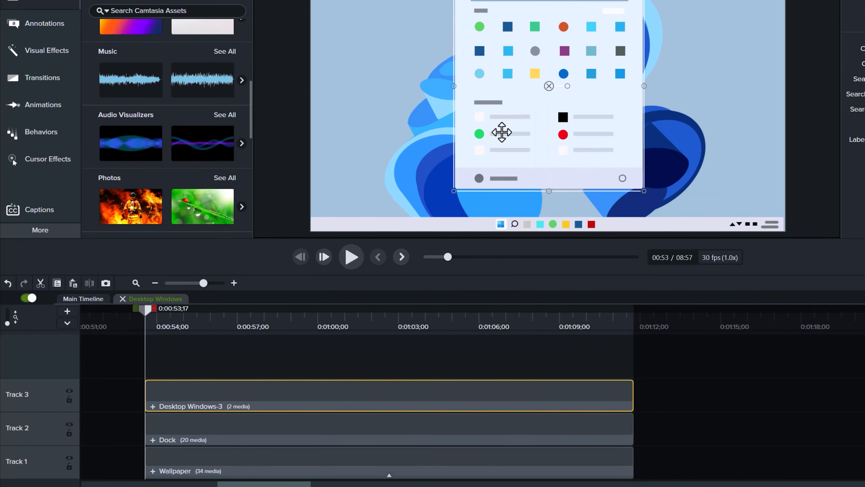
Shift the Wallpaper layer of the Desktop Windows group slightly to the left on the canvas.
click(240, 431)
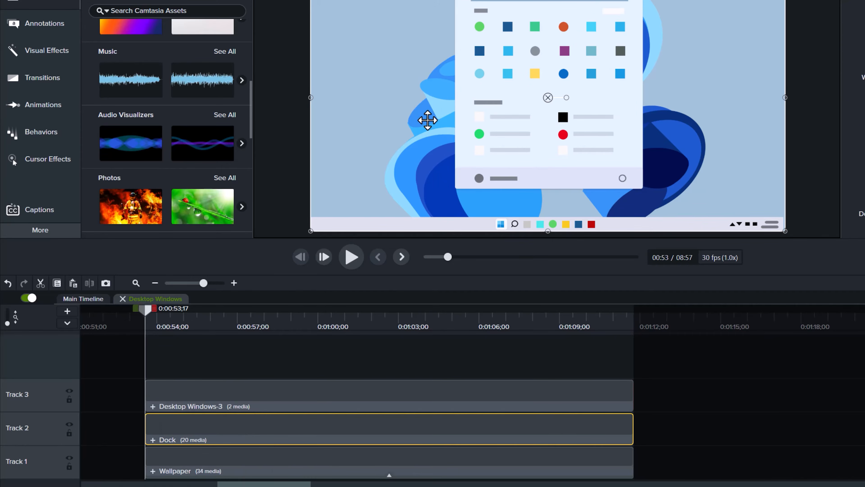
click(416, 115)
drag(705, 62, 595, 79)
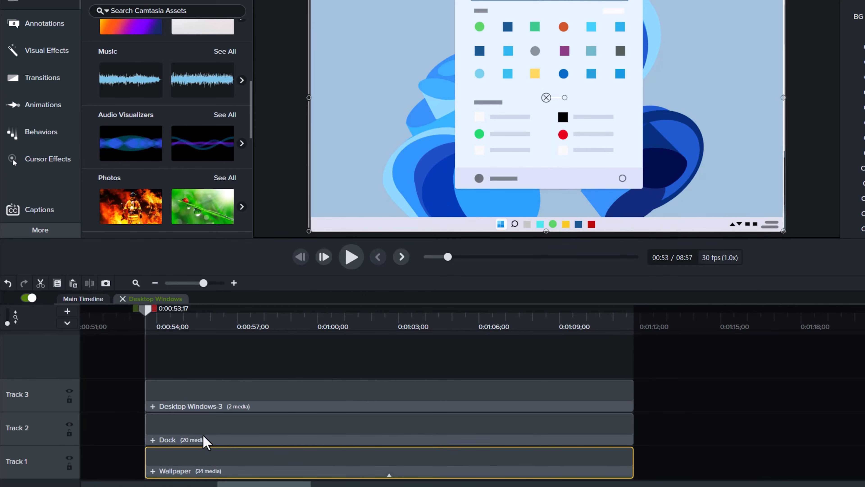
Nudge the Dock layer of the Desktop Windows group up, to the right, and back down on the canvas.
click(204, 440)
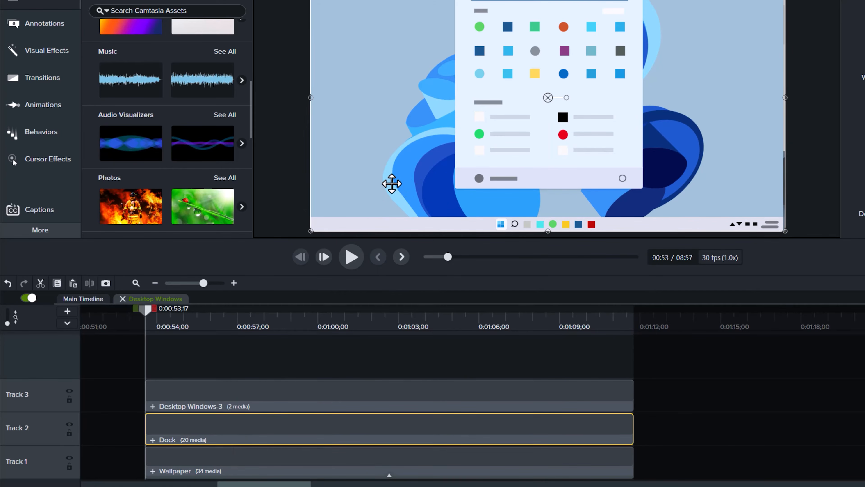
key(Up)
key(Up)
key(Up)
key(Up)
key(Up)
key(Up)
key(Up)
key(Up)
key(Up)
key(Up)
key(Up)
key(Up)
key(Up)
key(Up)
key(Up)
key(Up)
key(Up)
key(Up)
key(Up)
key(Up)
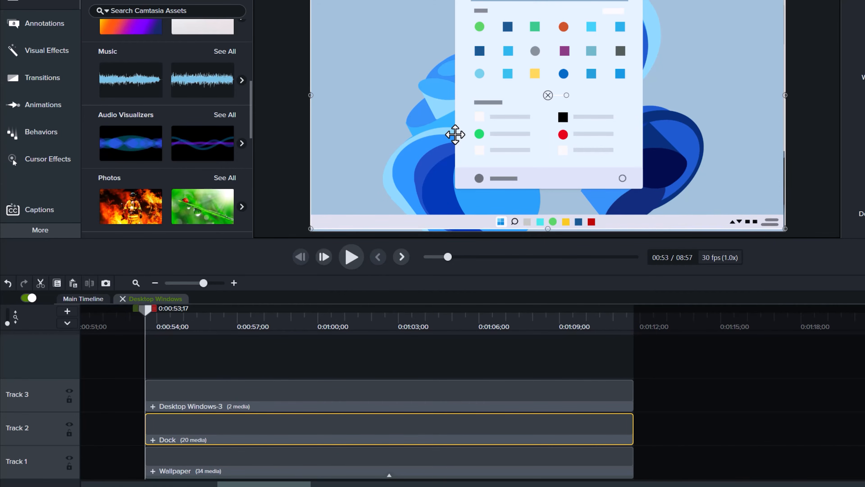
key(Right)
key(Right)
key(Right)
key(Right)
key(Right)
key(Right)
key(Right)
key(Right)
key(Right)
key(Right)
key(Right)
key(Right)
key(Right)
key(Right)
key(Right)
key(Right)
key(Right)
key(Right)
key(Right)
key(Right)
key(Right)
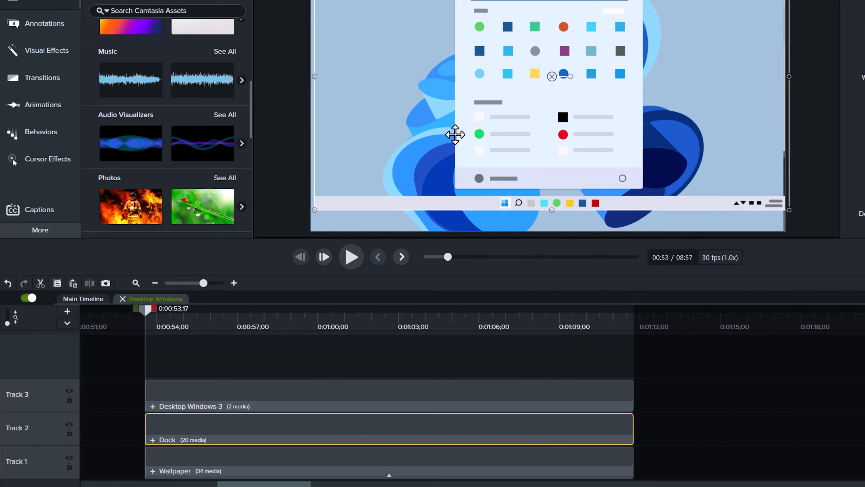
key(Down)
key(Down)
key(Down)
key(Down)
key(Down)
key(Down)
key(Down)
key(Down)
key(Down)
key(Down)
key(Down)
key(Down)
key(Down)
key(Down)
key(Down)
key(Down)
key(Down)
key(Down)
key(Down)
key(Down)
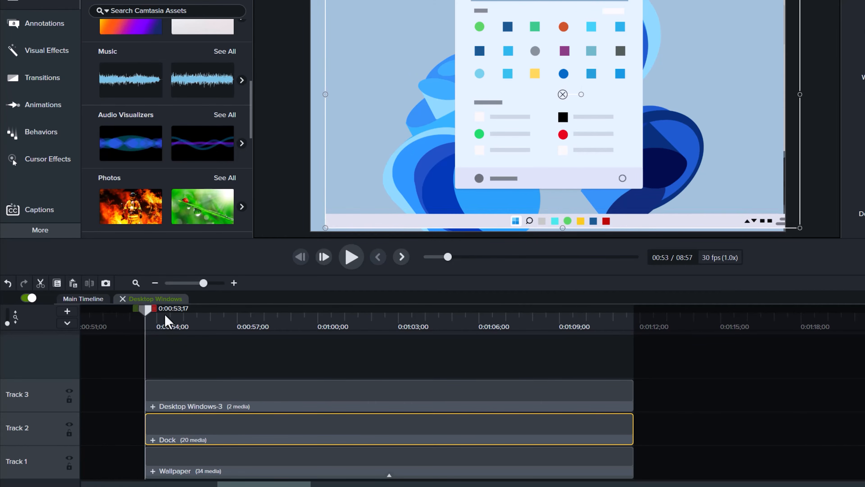
Examine the Content-Area layer inside the nested Desktop Windows-3 group, close both groups, and place the playhead at 0:01:06;20.
click(153, 407)
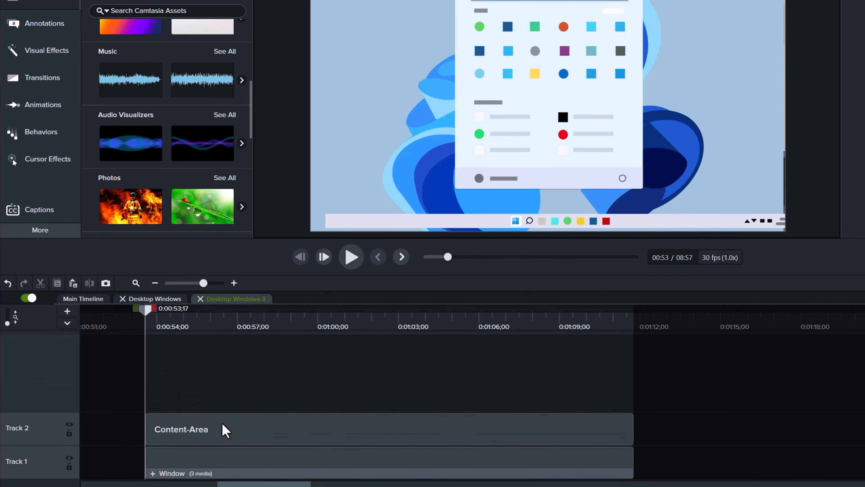
click(185, 439)
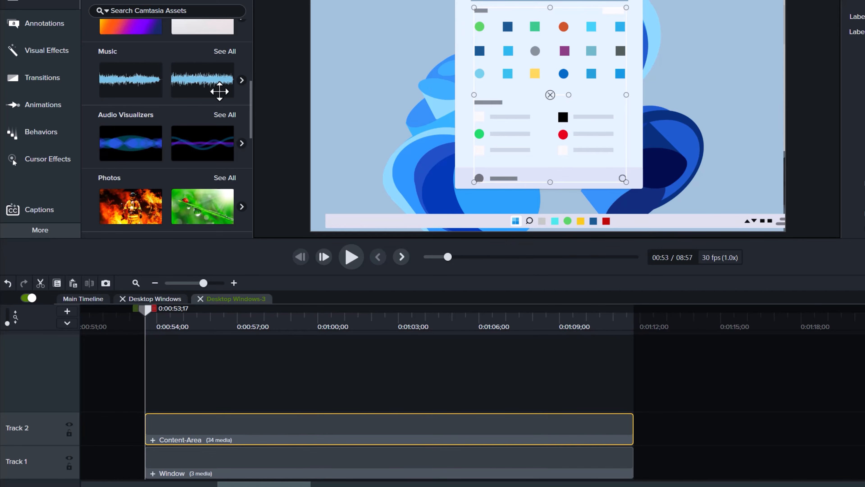
click(200, 298)
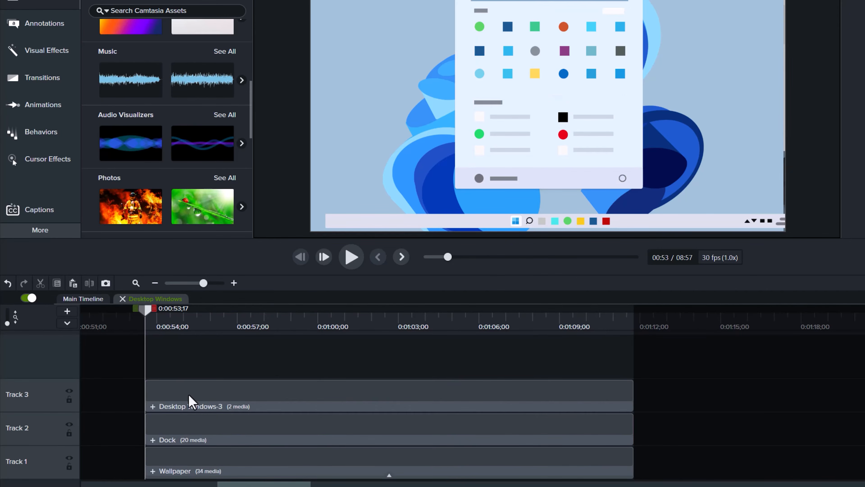
click(122, 298)
drag(149, 300, 496, 318)
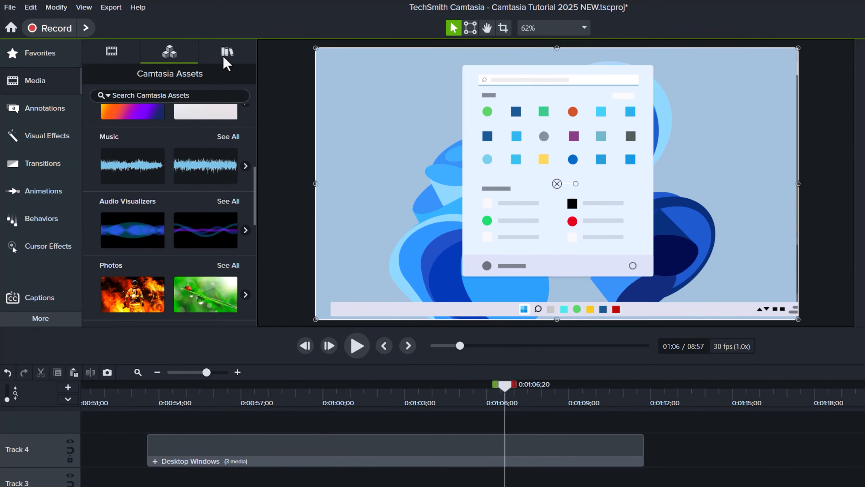
Open the Default library and look through its saved callouts, sounds and sketch motion items.
click(227, 52)
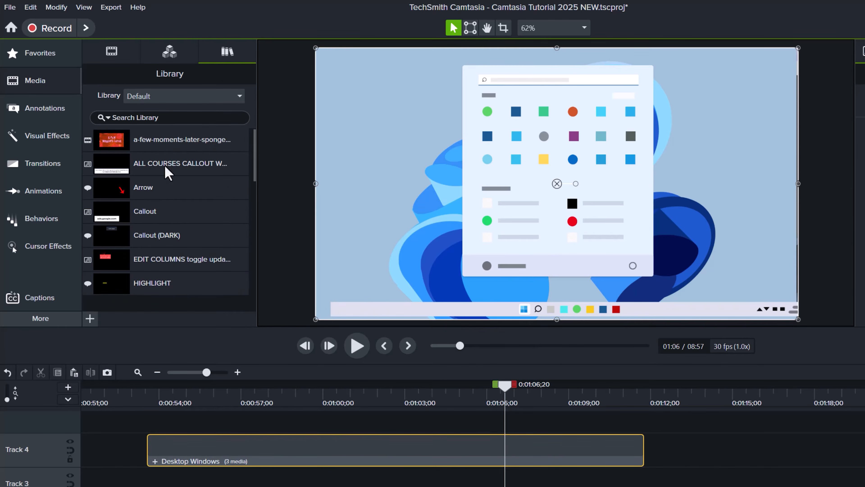
scroll(167, 172, down, 10)
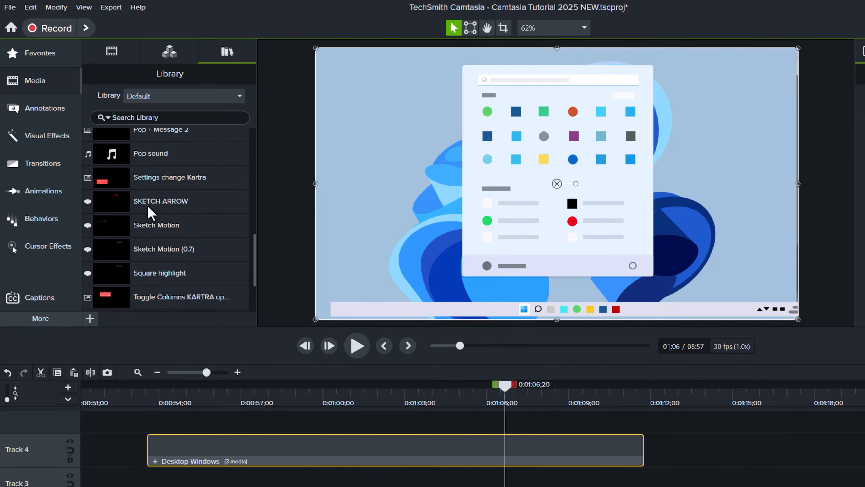
scroll(150, 213, down, 3)
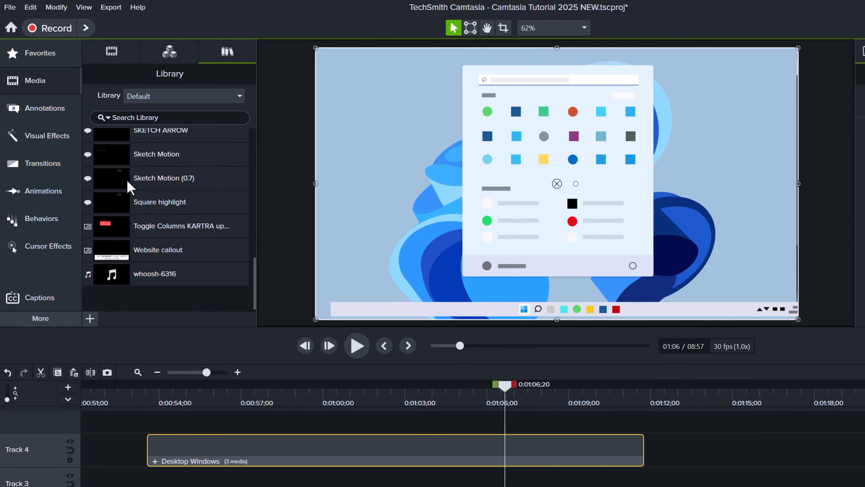
scroll(187, 262, up, 2)
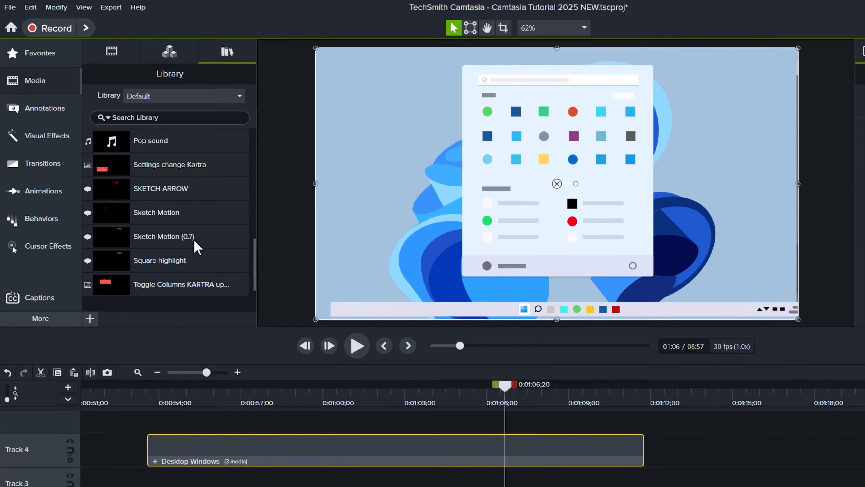
scroll(157, 241, up, 5)
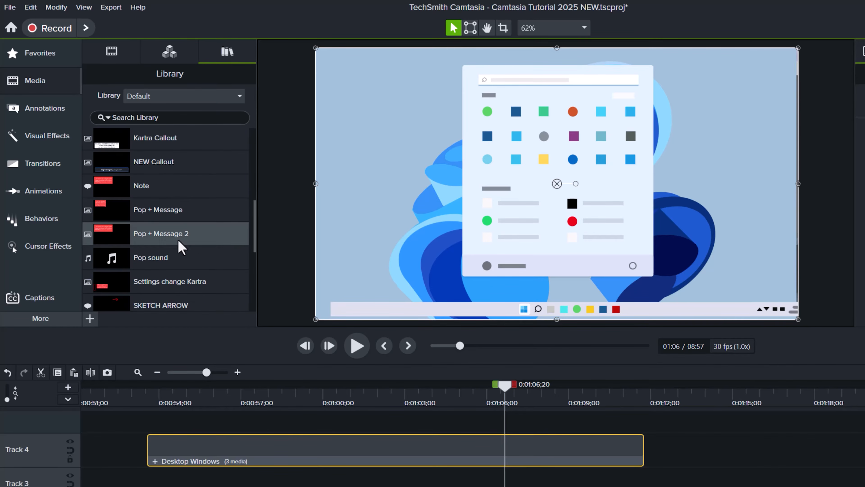
Add the Pop + Message 2 library item to Track 4 after the Desktop Windows clip and preview it at 0:01:14;24.
drag(180, 239, 684, 444)
click(673, 402)
drag(676, 406, 761, 432)
drag(702, 341, 631, 267)
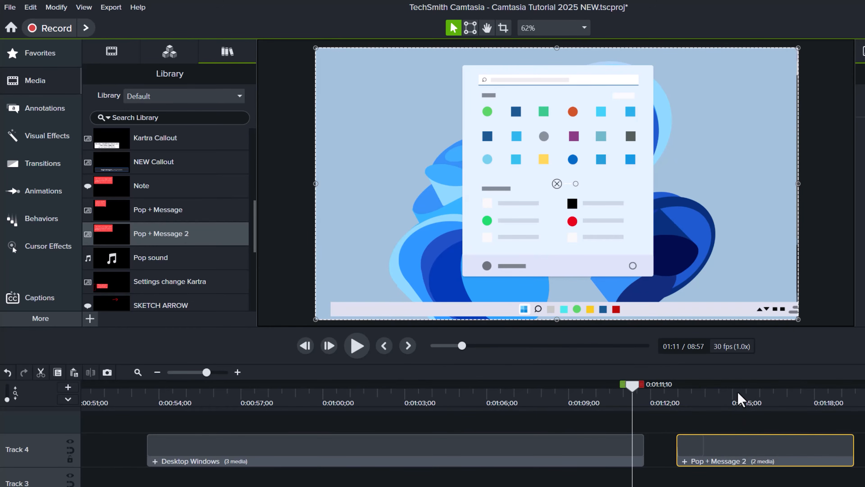
click(727, 393)
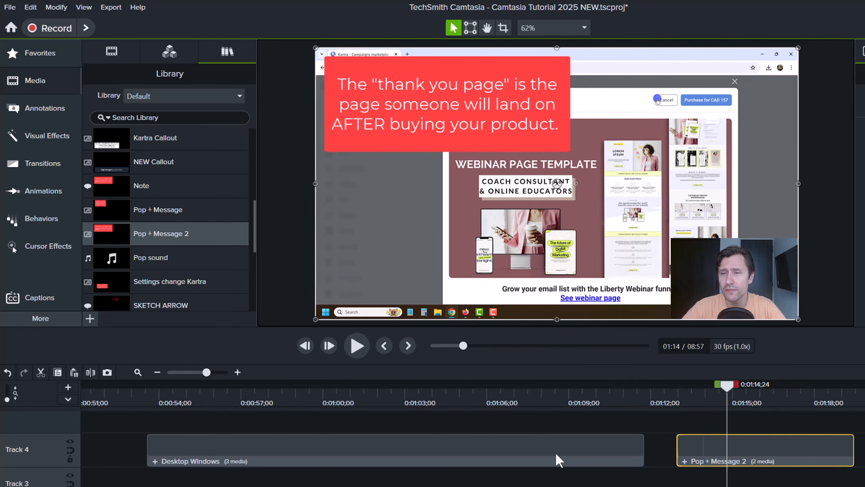
Delete the Desktop Windows clip from Track 4.
click(558, 460)
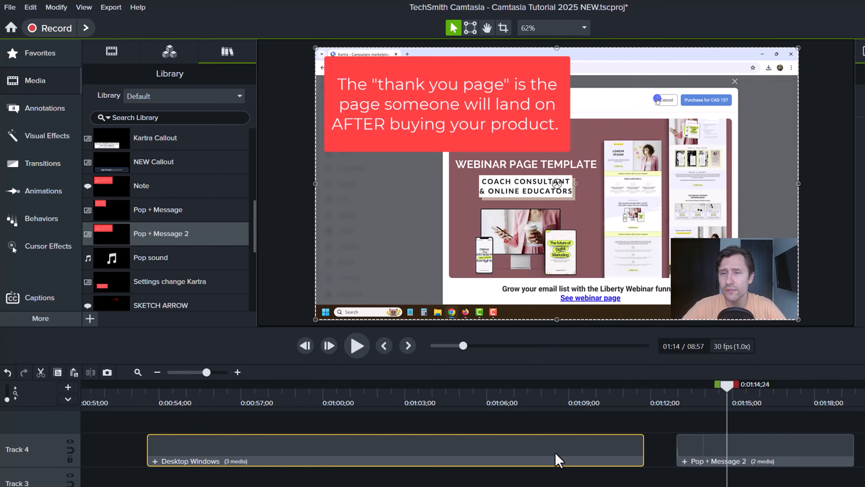
key(Delete)
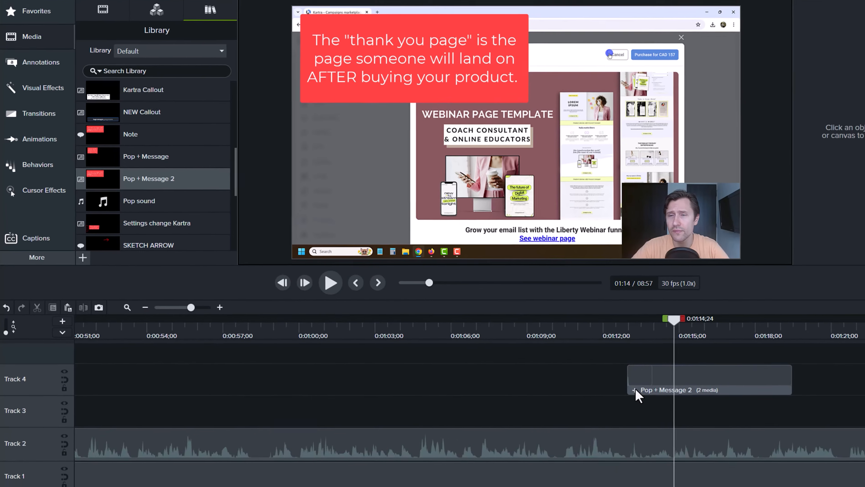
Open the Pop + Message 2 group, examine its pop sound and callout at 0:01:13;14, and close the group.
click(684, 461)
click(632, 435)
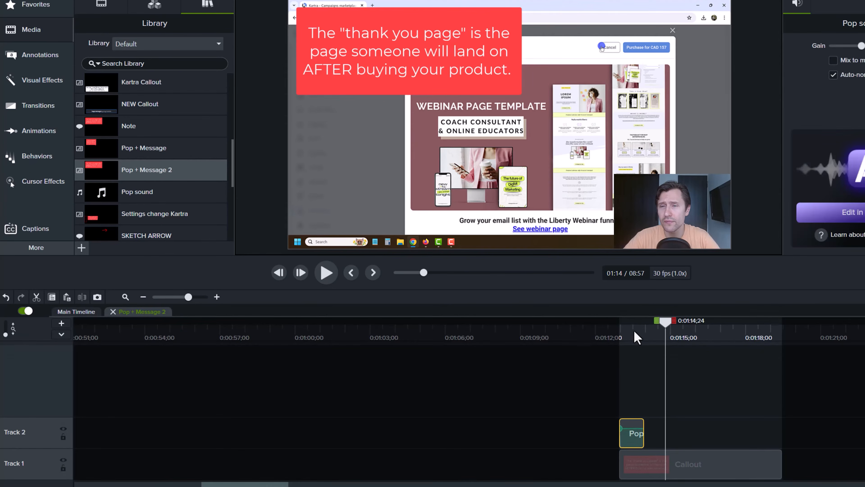
click(633, 329)
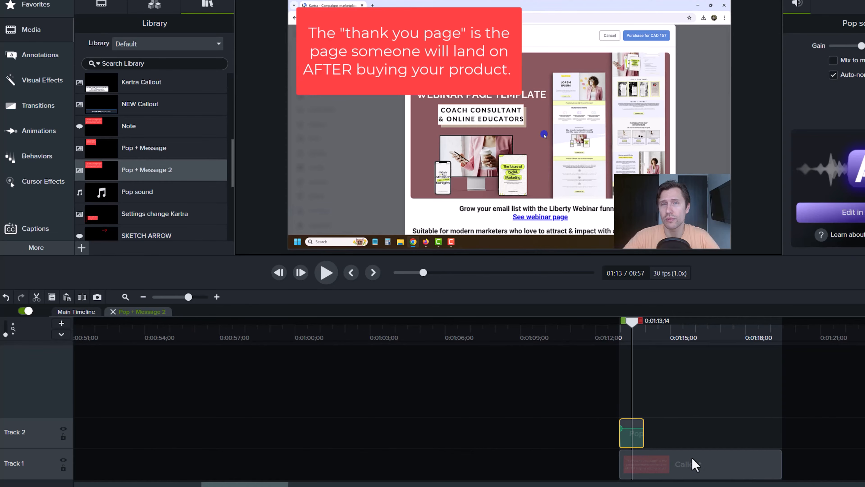
click(113, 311)
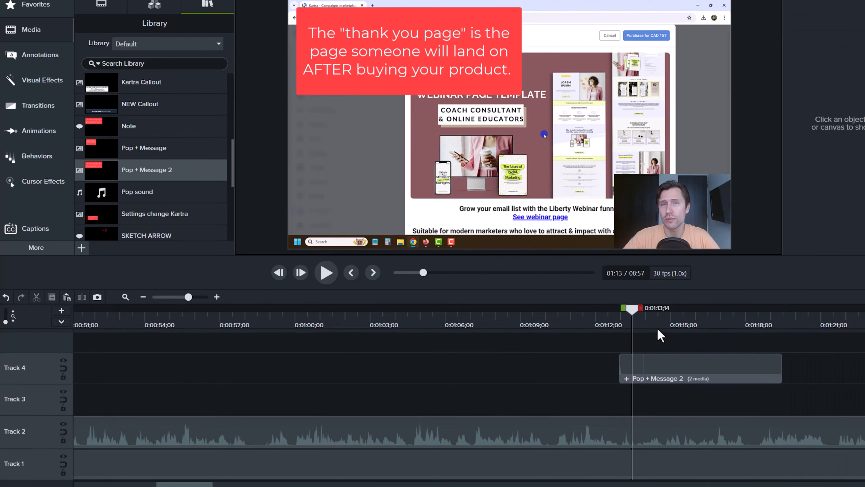
Play the Pop + Message 2 clip twice from just before its start and recheck the contents of its group.
click(616, 326)
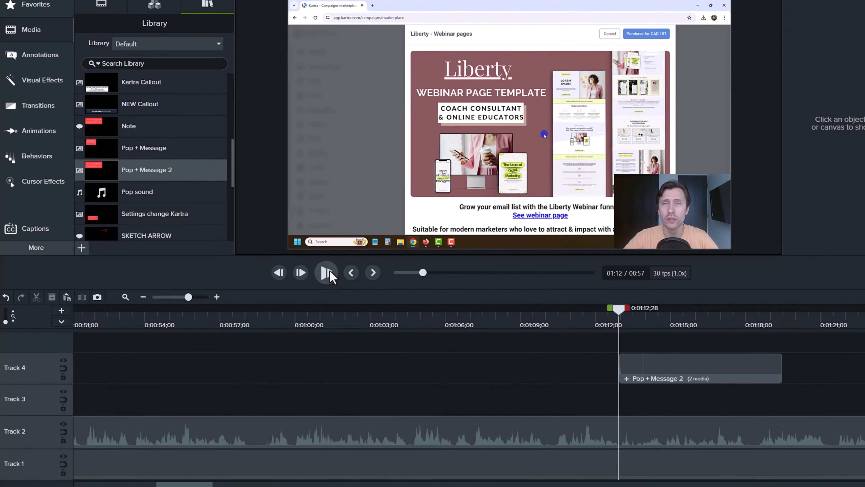
click(329, 269)
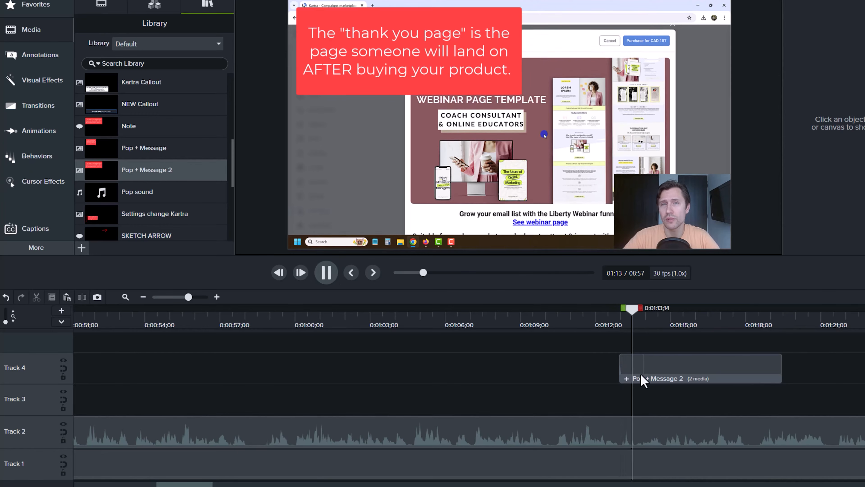
key(space)
click(616, 325)
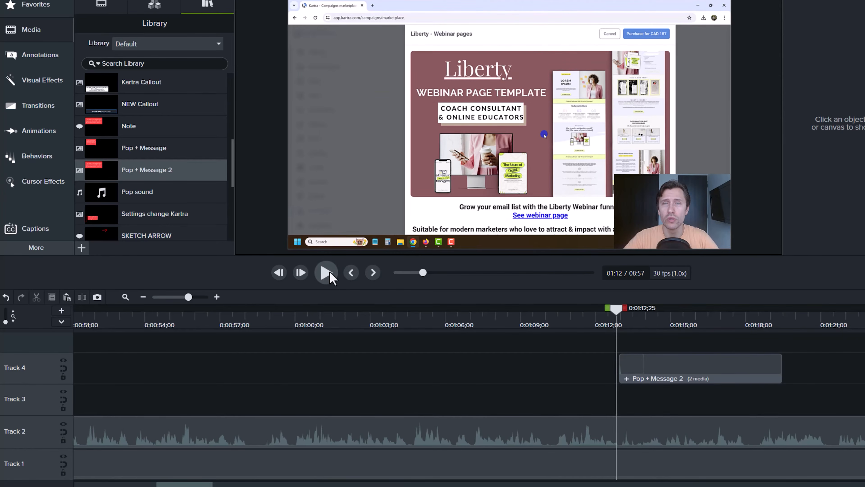
click(327, 272)
drag(618, 323, 643, 329)
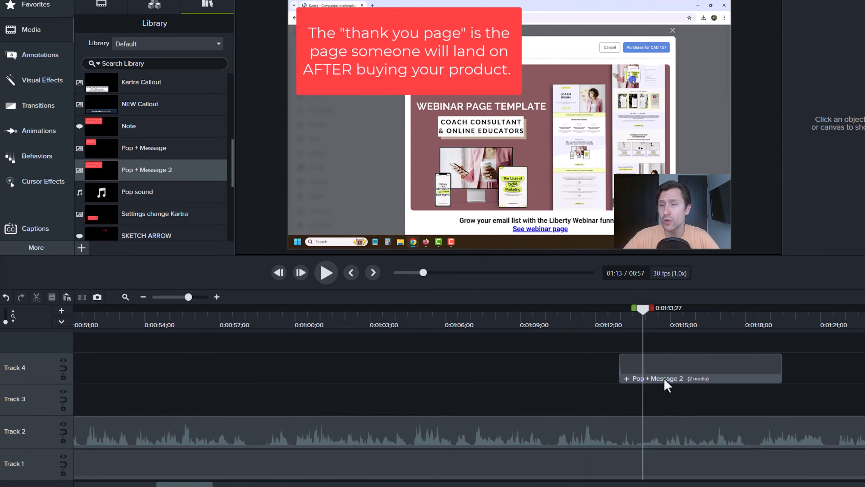
click(627, 379)
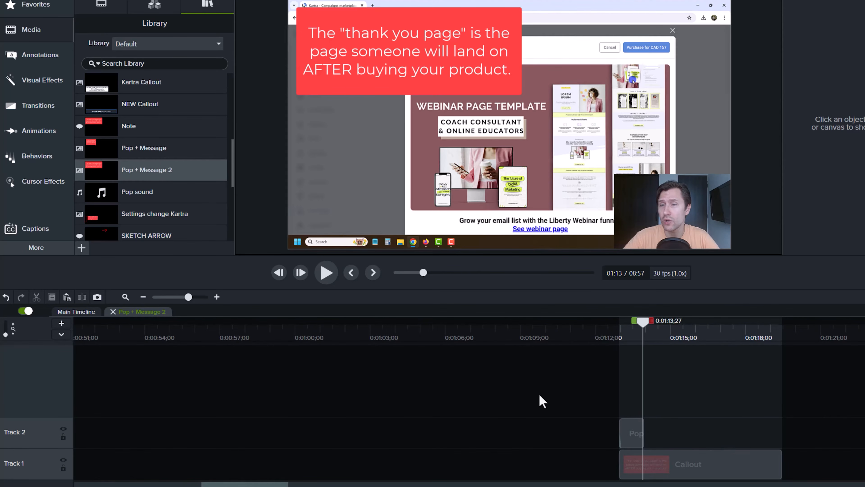
click(113, 311)
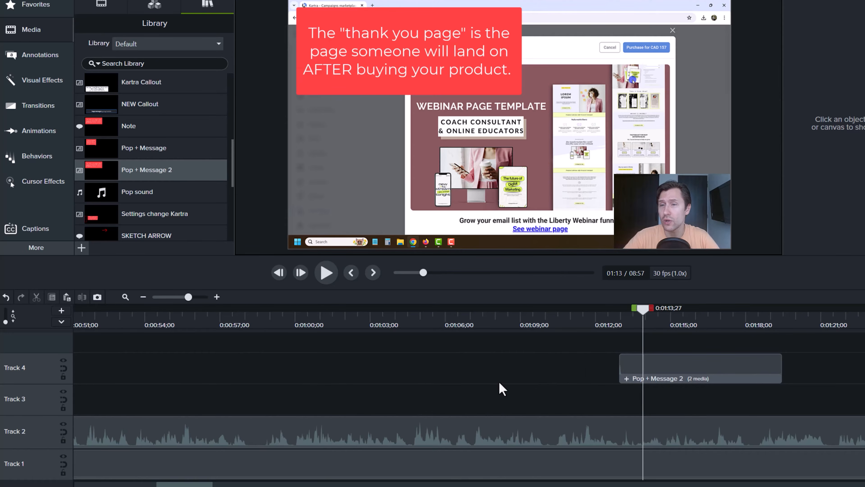
drag(486, 383, 559, 474)
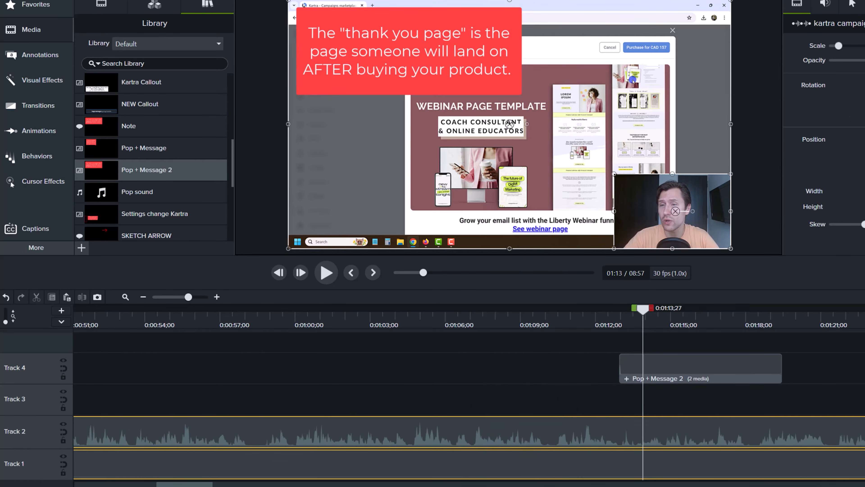
right_click(490, 428)
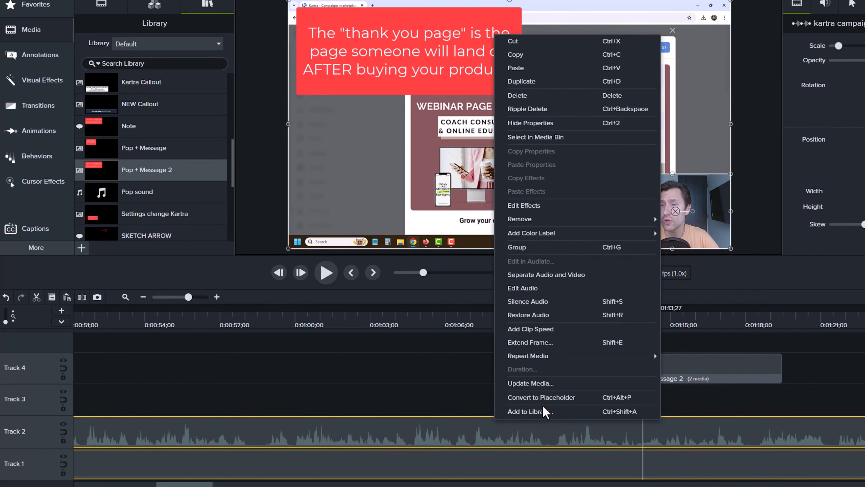
click(464, 378)
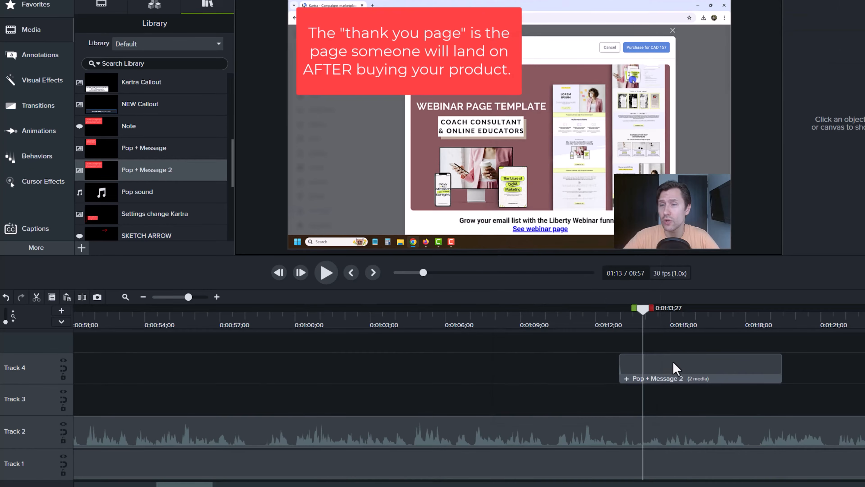
Move the Pop + Message 2 group to about 0:01:07;00 on Track 4 and try adding it to the Default library at canvas size.
drag(676, 368, 518, 369)
right_click(517, 369)
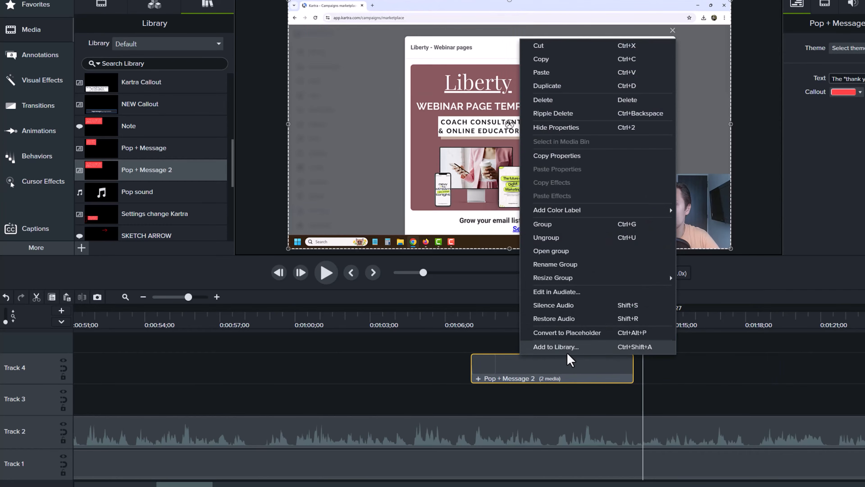
click(559, 348)
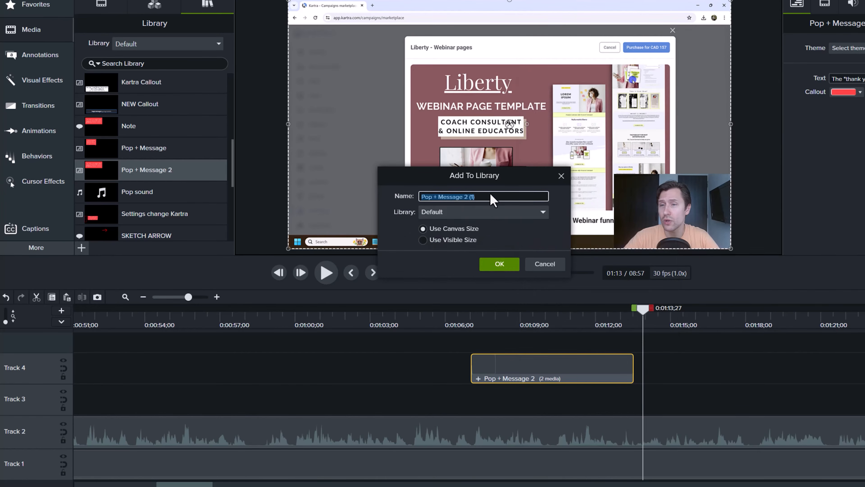
click(490, 212)
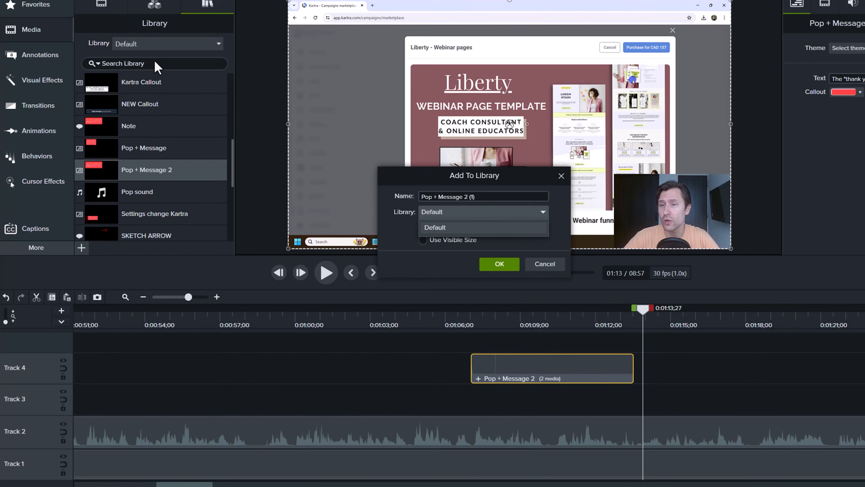
click(391, 241)
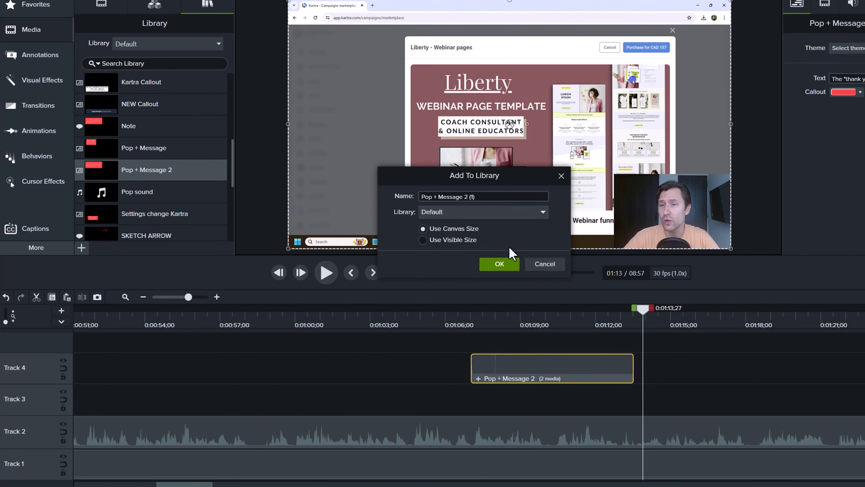
click(499, 263)
Check the library management options, switch to the Camtasia 2025 library, and expand its Channel Kit folder.
click(150, 44)
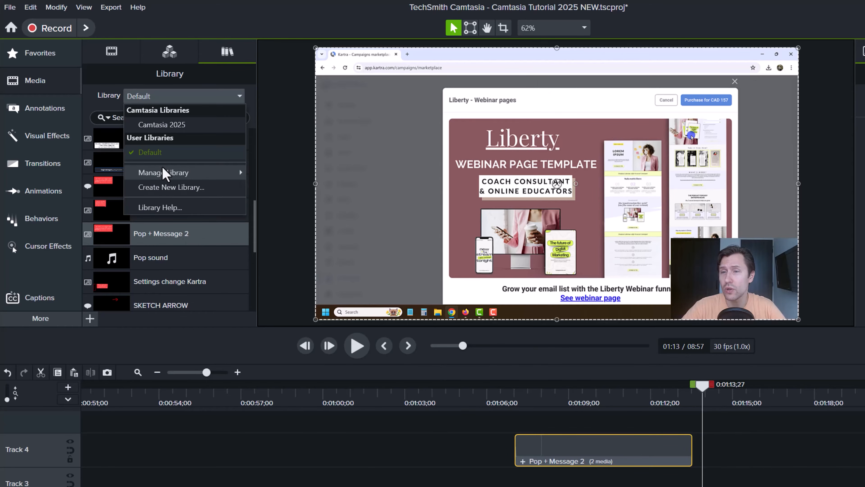
mouse_move(163, 172)
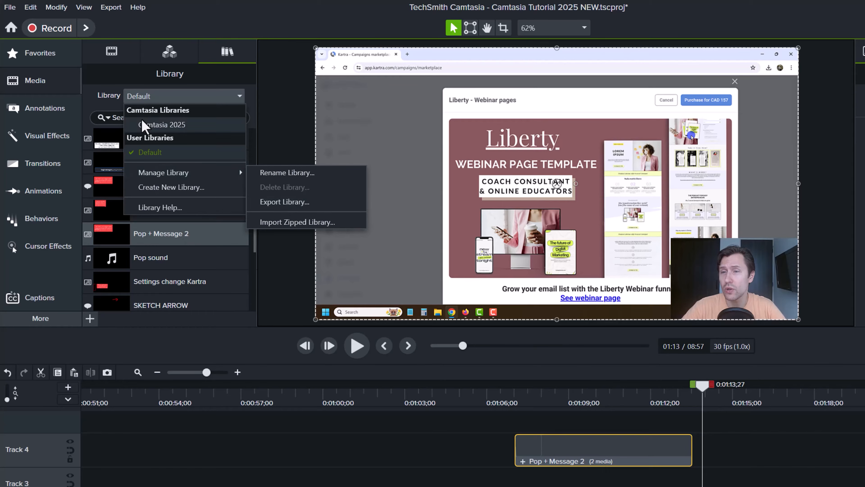
click(167, 124)
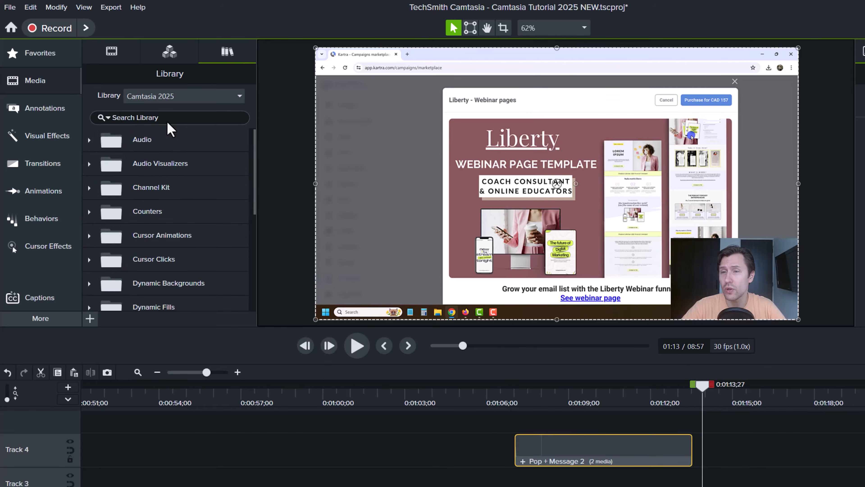
scroll(199, 188, down, 5)
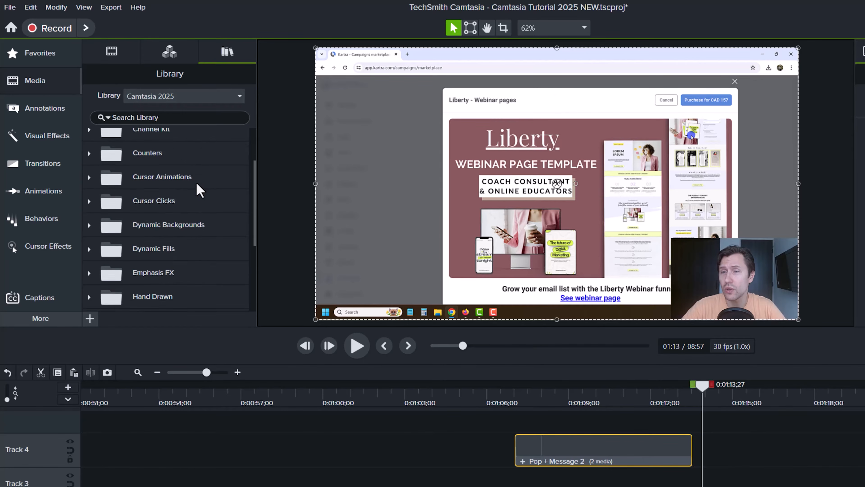
scroll(186, 235, up, 5)
scroll(186, 235, up, 1)
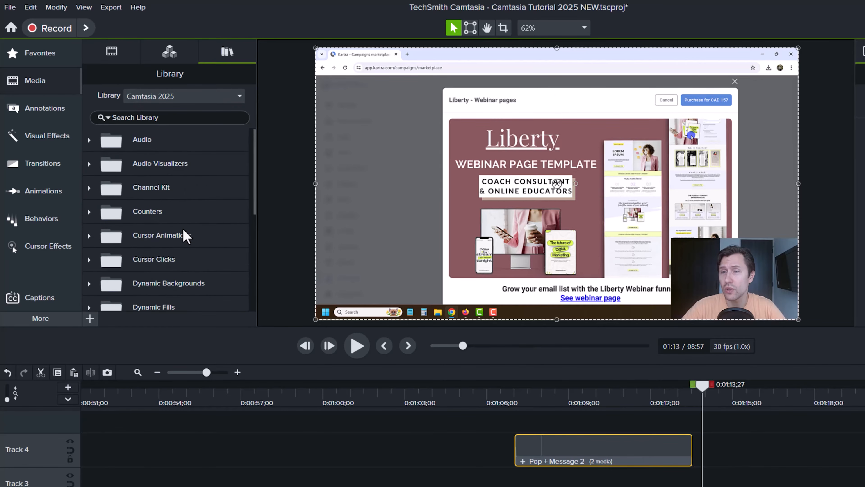
click(89, 188)
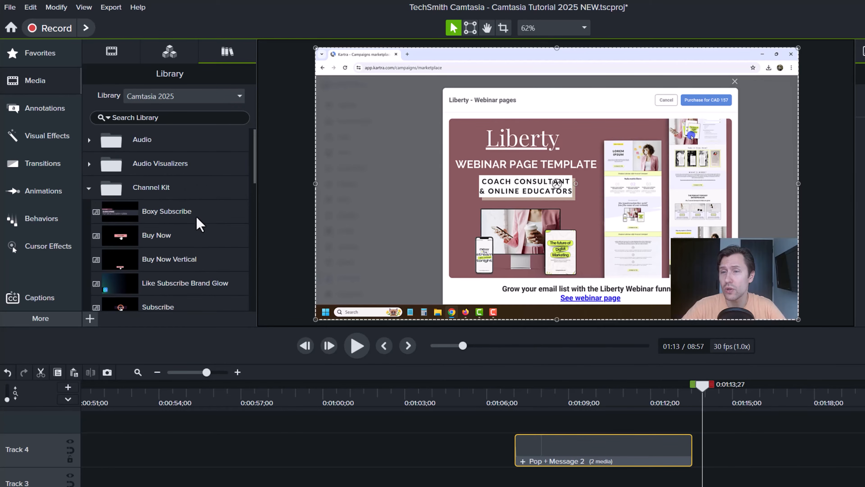
Add Subscribe Bell from the Channel Kit to Track 4 just after the playhead, keeping the project at 30 FPS.
scroll(187, 235, down, 4)
drag(161, 250, 734, 466)
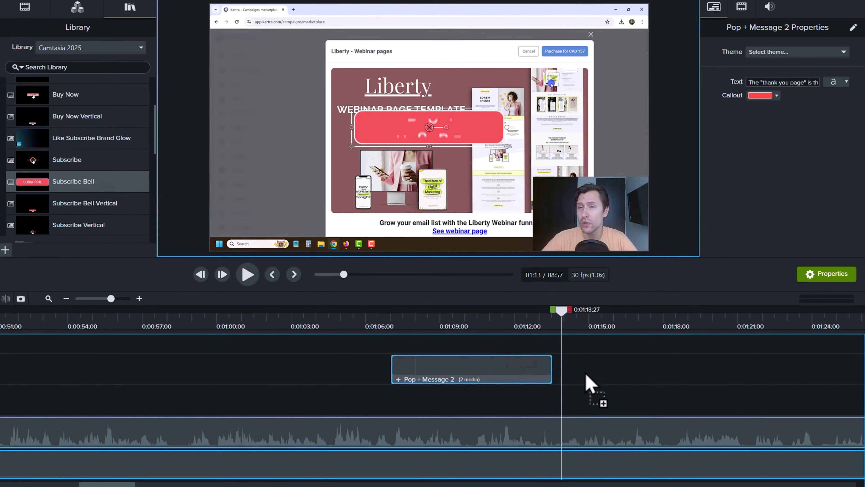
drag(587, 375, 576, 378)
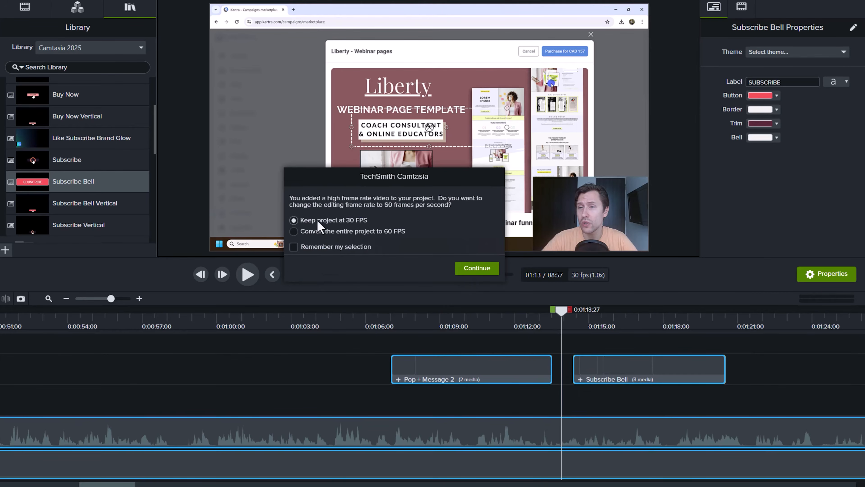
click(477, 268)
Delete the Pop + Message 2 clip from Track 4.
click(432, 368)
key(Delete)
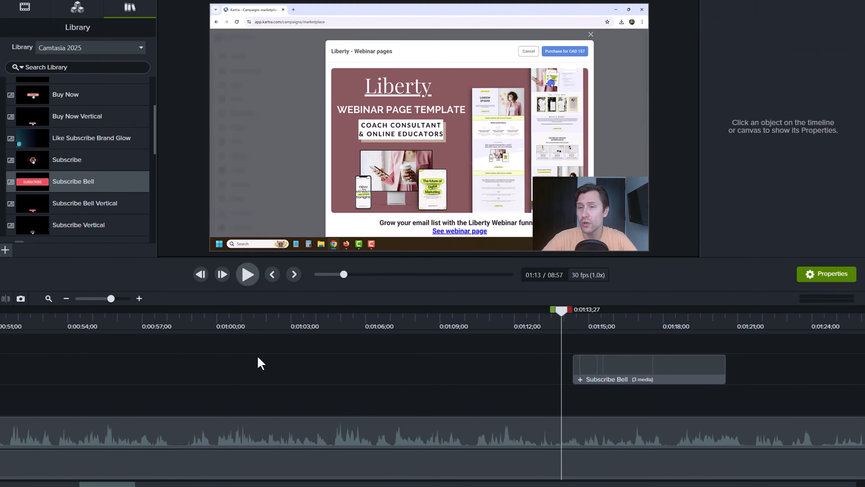
right_click(303, 430)
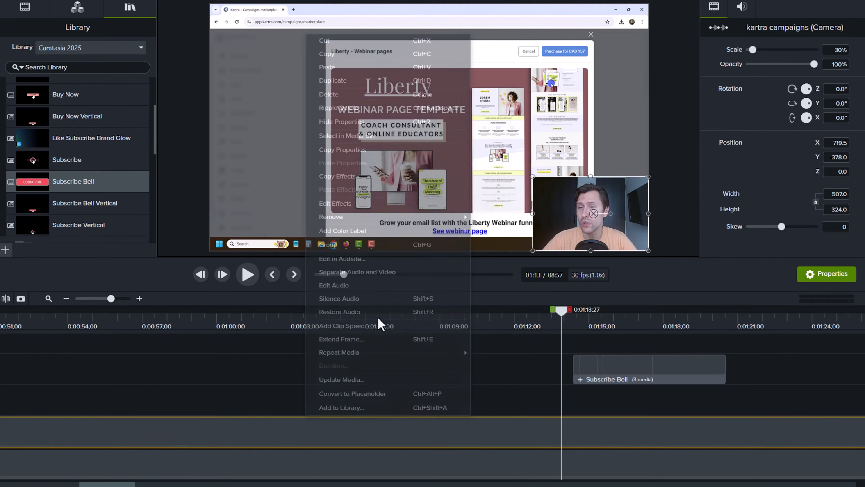
key(Escape)
Preview Subscribe Bell up to 0:01:20;03, then enlarge its button and place it low on the canvas beside the webcam video.
click(247, 274)
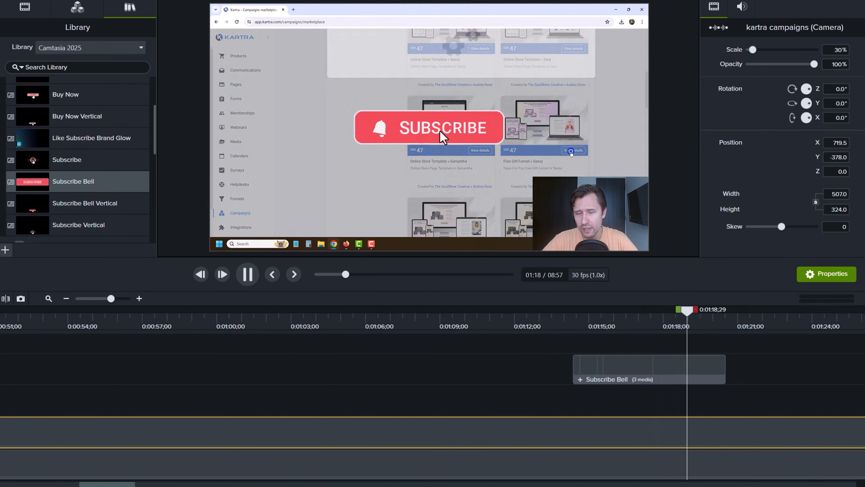
key(space)
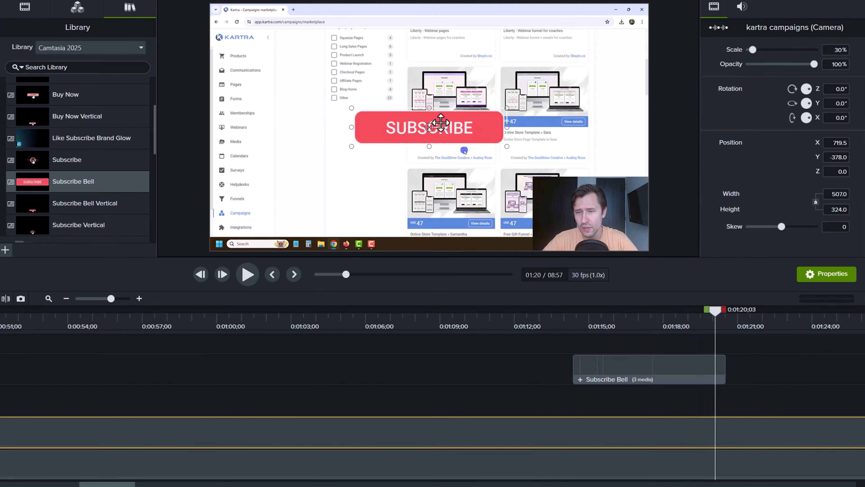
drag(441, 122, 300, 113)
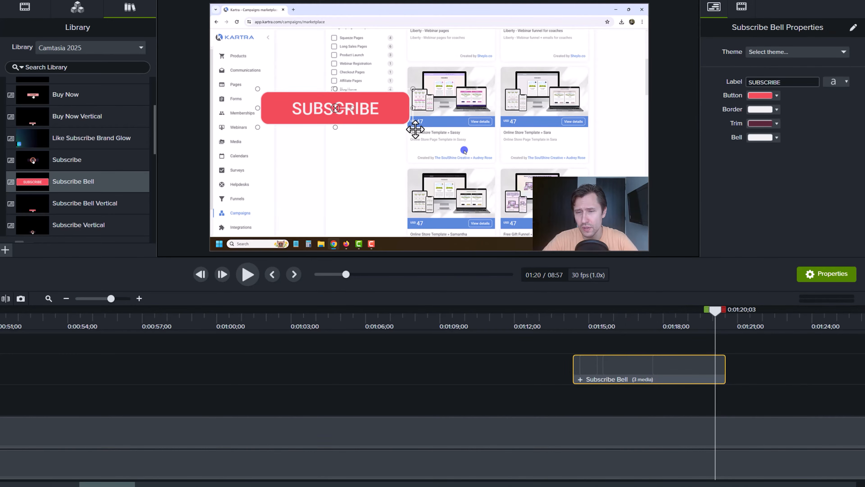
drag(413, 127, 494, 147)
drag(442, 128, 435, 190)
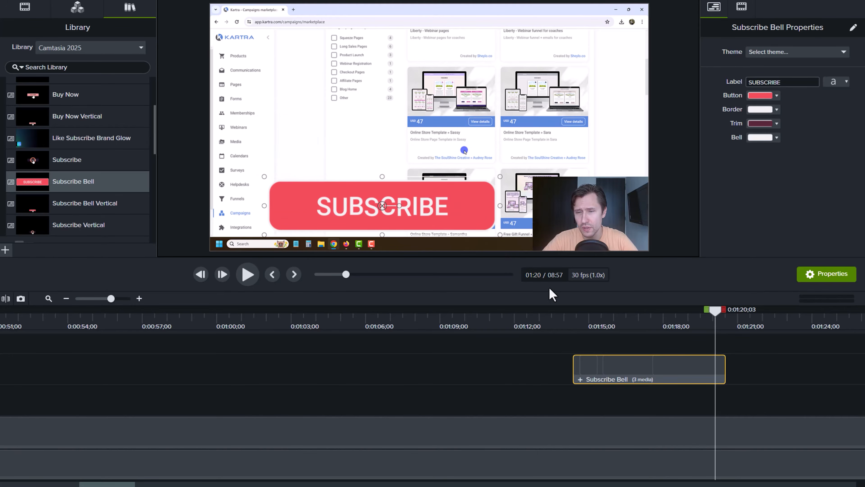
Replay the enlarged Subscribe Bell animation from 0:01:13;27, just before its start.
click(563, 317)
click(250, 273)
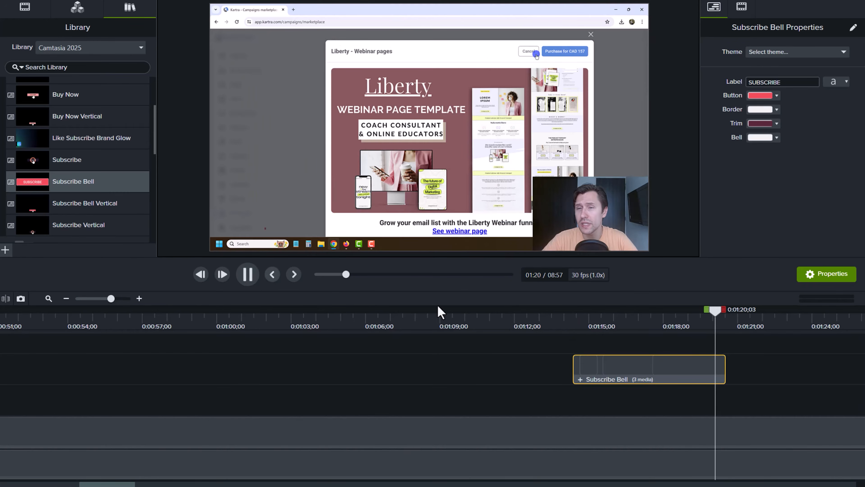
click(563, 329)
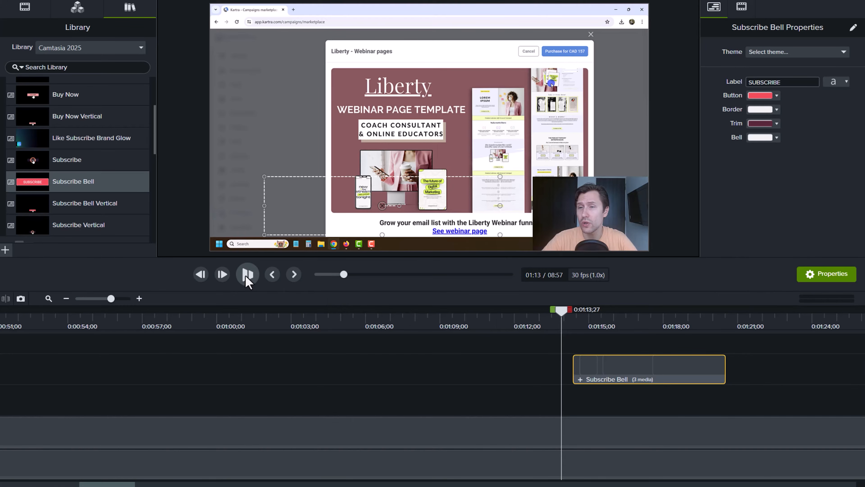
click(247, 274)
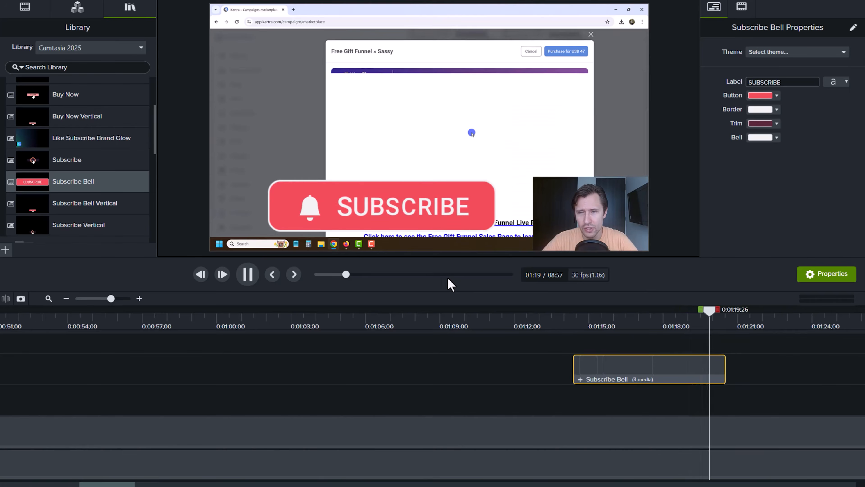
Open the Subscribe Bell group and examine its button trim, bell-fill and Button elements along with their properties.
click(618, 314)
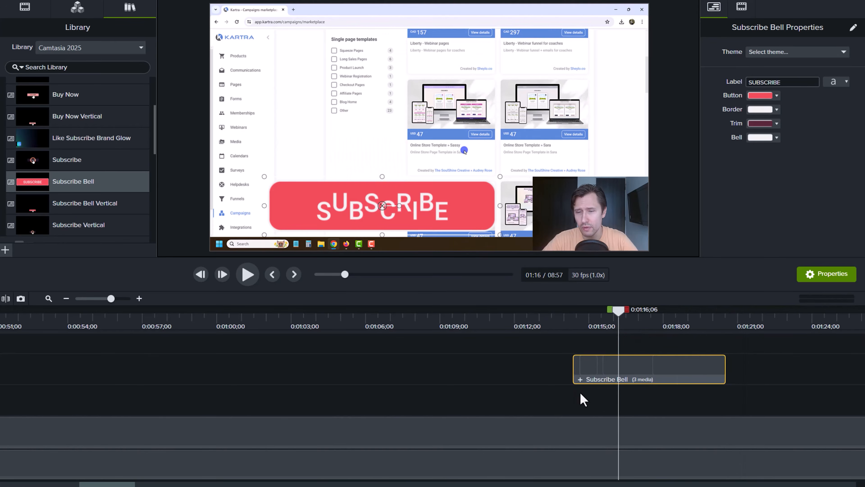
click(581, 379)
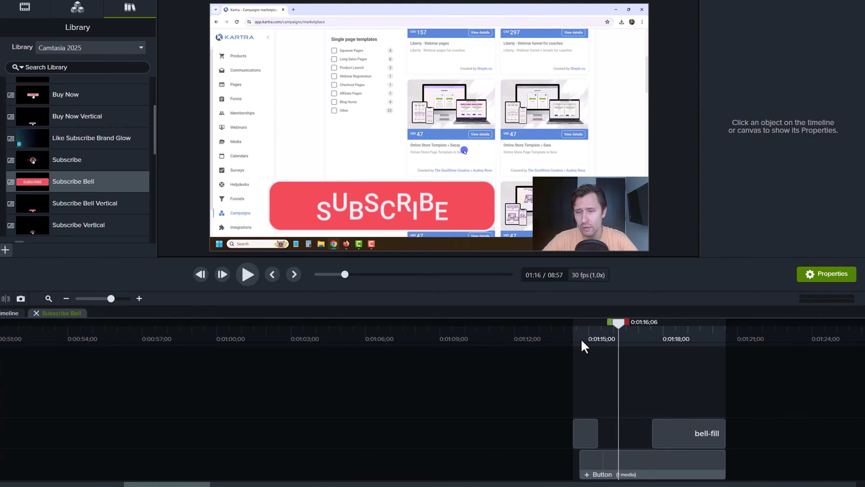
drag(581, 339, 590, 370)
click(589, 433)
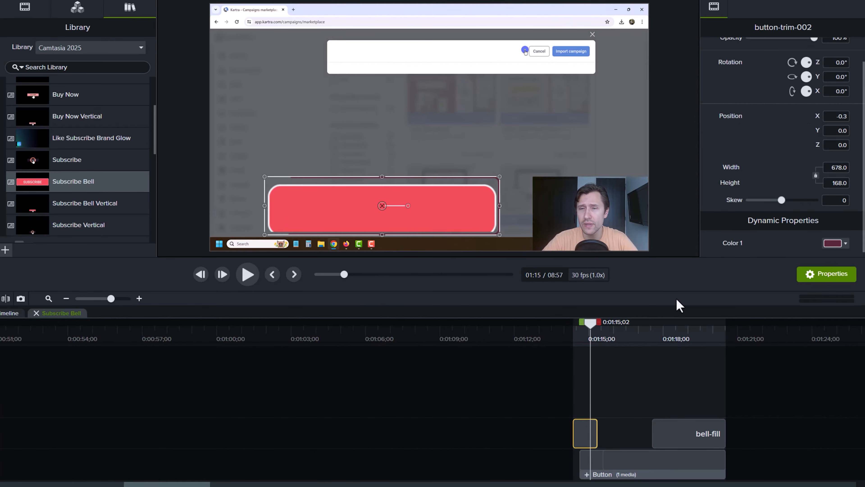
scroll(770, 152, up, 2)
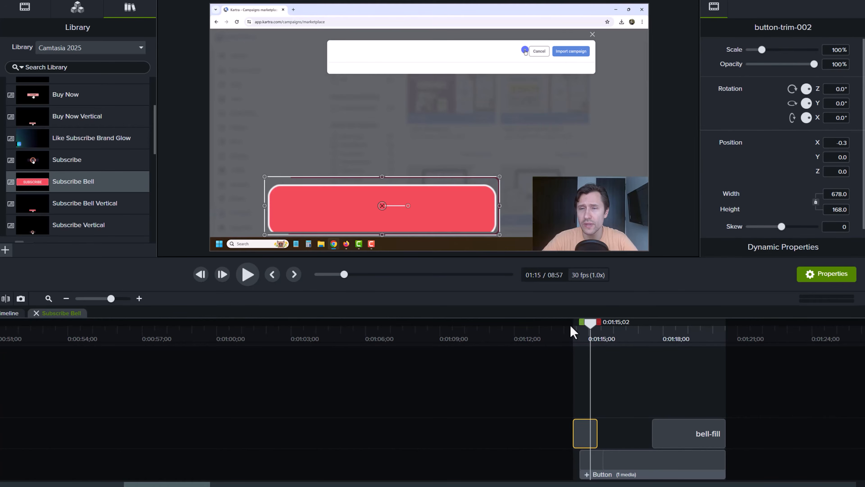
drag(590, 329, 690, 354)
click(667, 426)
click(592, 473)
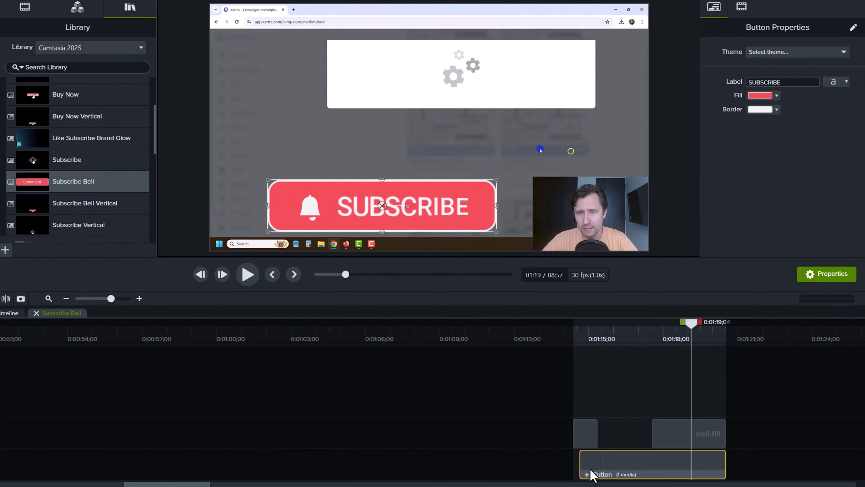
Change the Button element's border color to the default palette's green at 0:01:16;26 and briefly preview it.
click(633, 332)
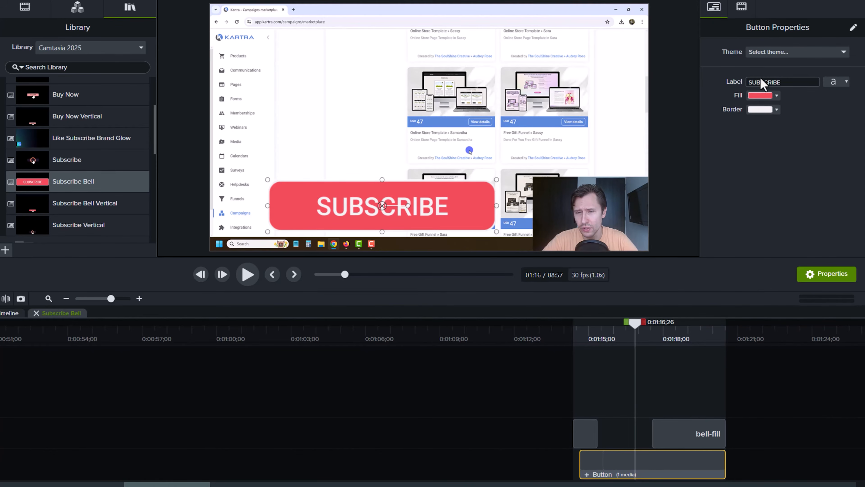
click(761, 110)
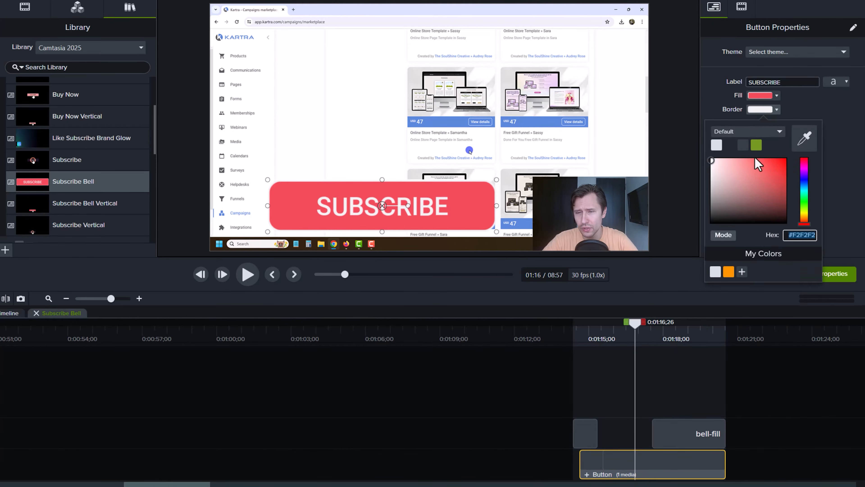
click(756, 145)
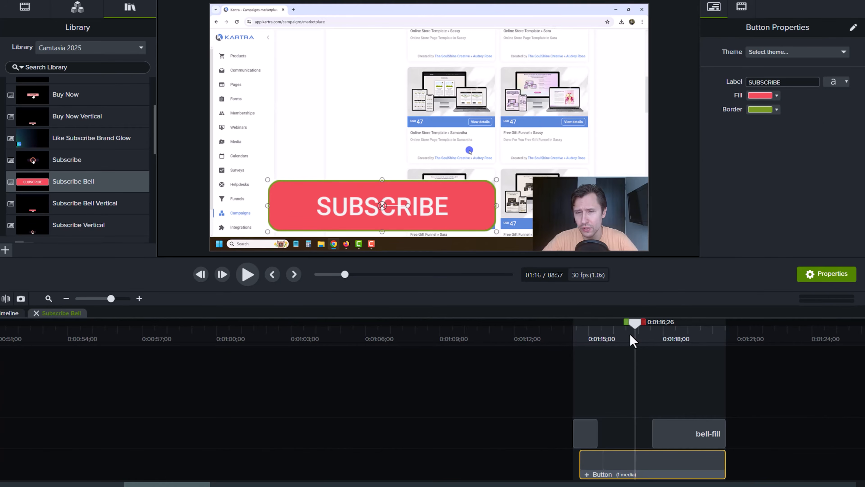
key(space)
key(space)
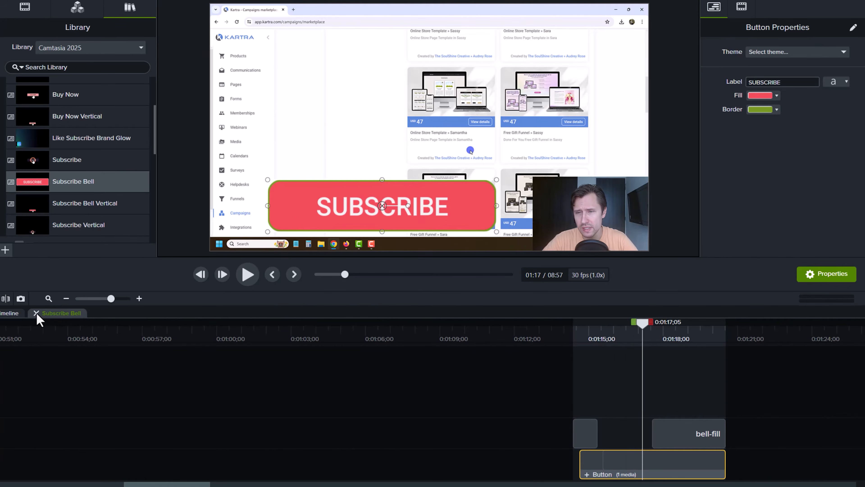
Close the Subscribe Bell group and play the recolored animation on the main timeline from 0:01:13;17.
click(36, 313)
click(552, 325)
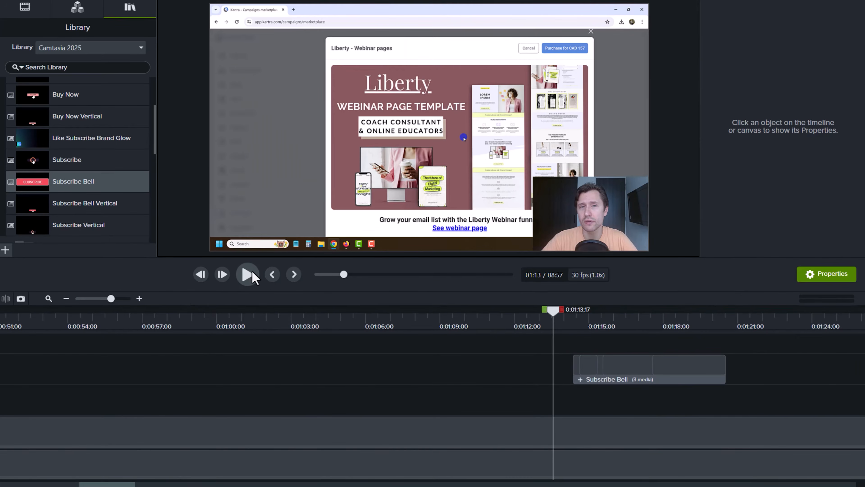
click(252, 271)
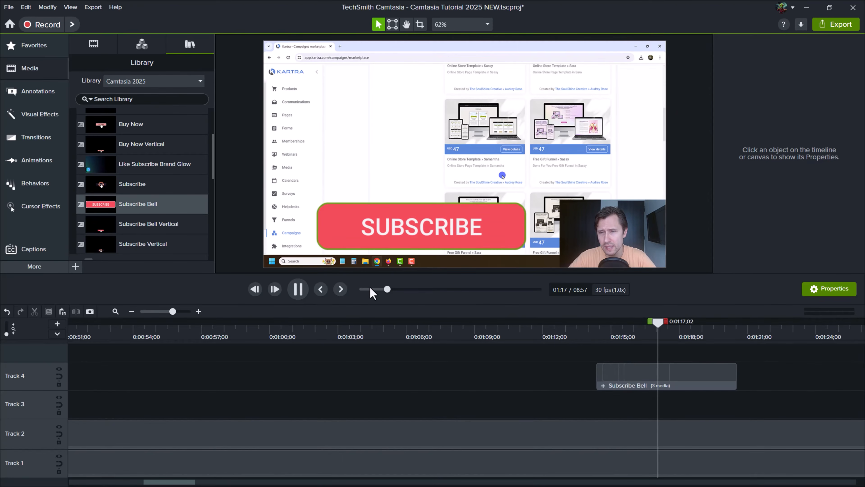
Stop the playback and delete the Subscribe Bell group from Track 4.
click(298, 289)
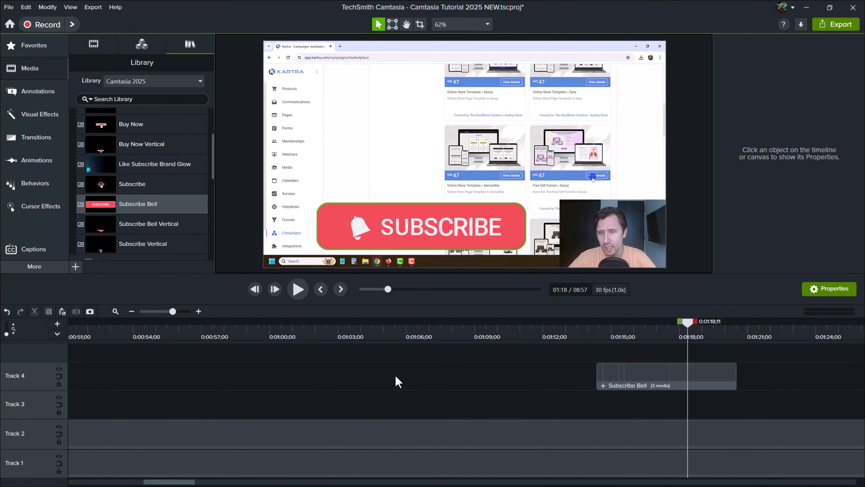
scroll(396, 381, down, 5)
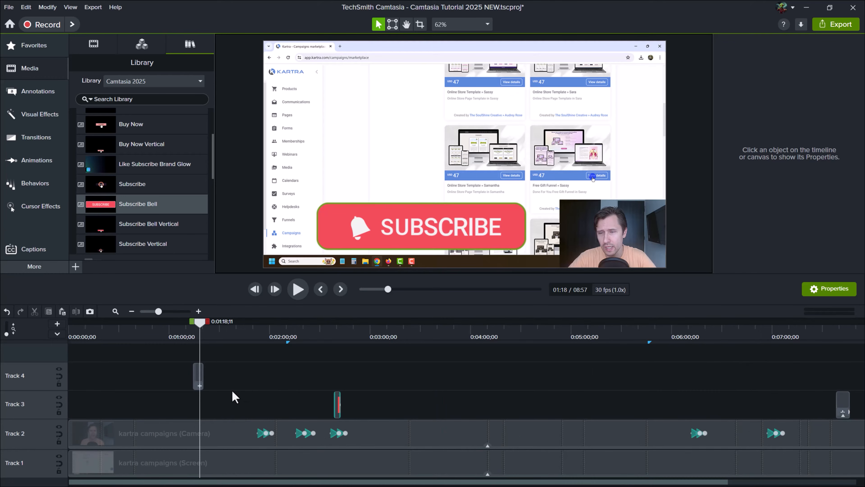
scroll(234, 396, down, 2)
click(147, 375)
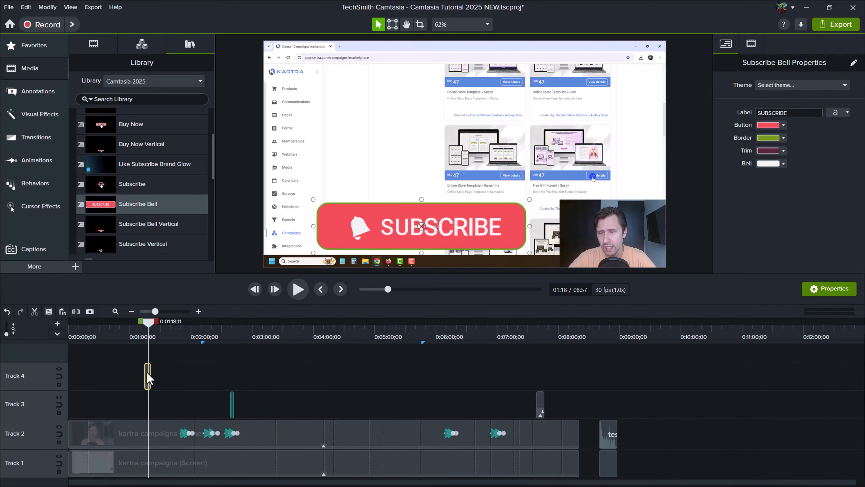
key(Delete)
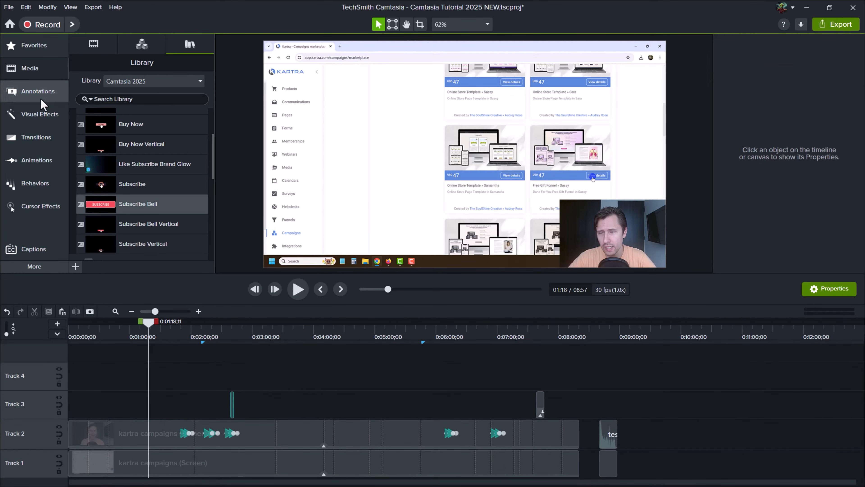
Open the callout annotations and view the existing red callout on Track 3 at 0:02:40;22.
click(28, 99)
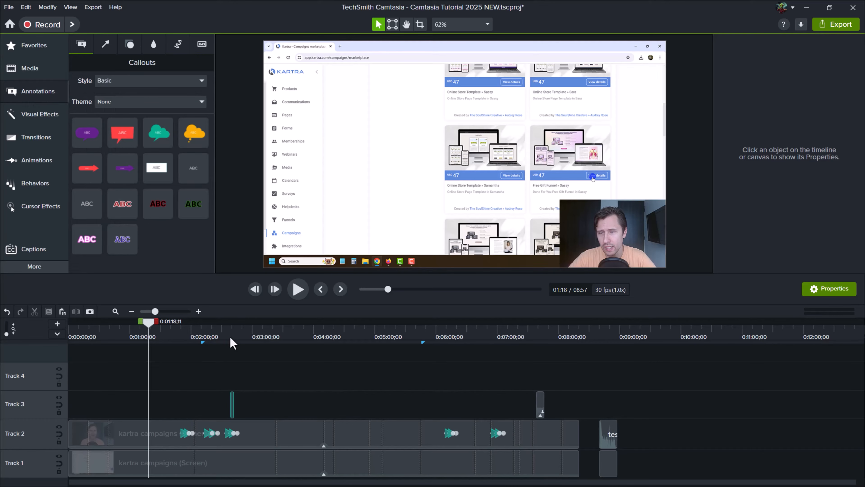
drag(230, 335, 234, 350)
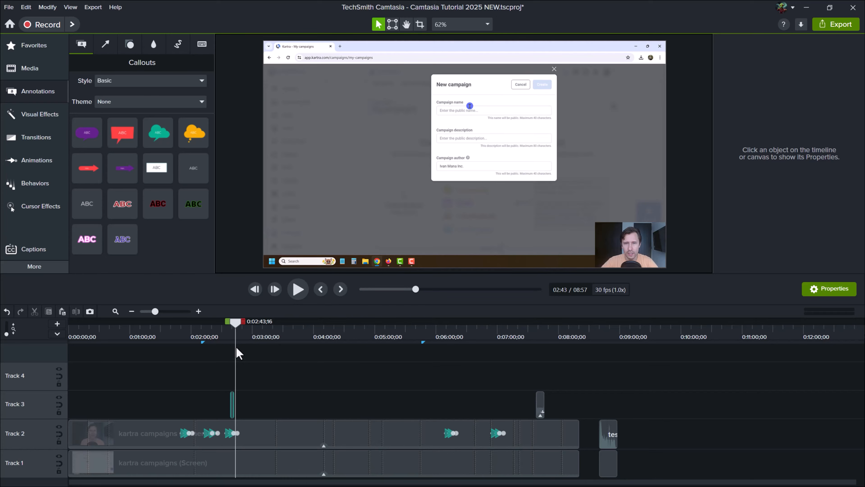
scroll(313, 388, up, 4)
scroll(221, 332, up, 2)
click(217, 333)
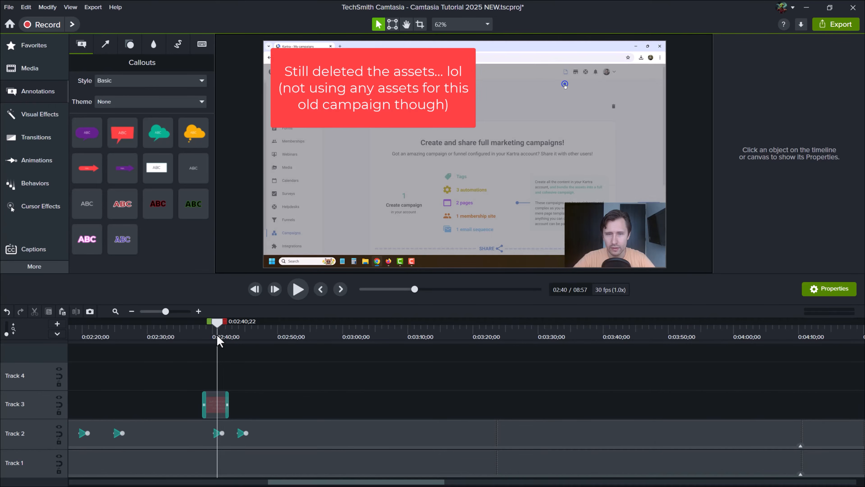
Show all callout styles and add the white text rectangle callout to Track 3 at about 0:02:46, viewing it at 0:02:48;20.
click(125, 137)
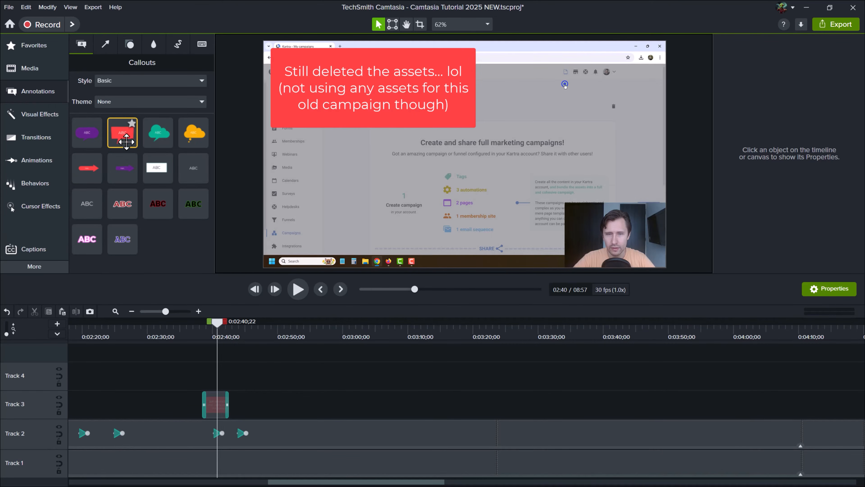
click(115, 82)
click(119, 95)
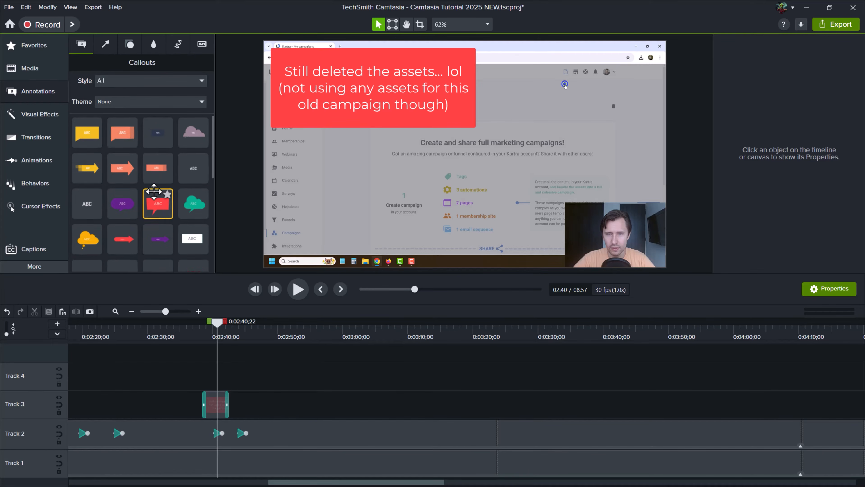
scroll(154, 191, down, 2)
drag(193, 190, 259, 405)
click(267, 327)
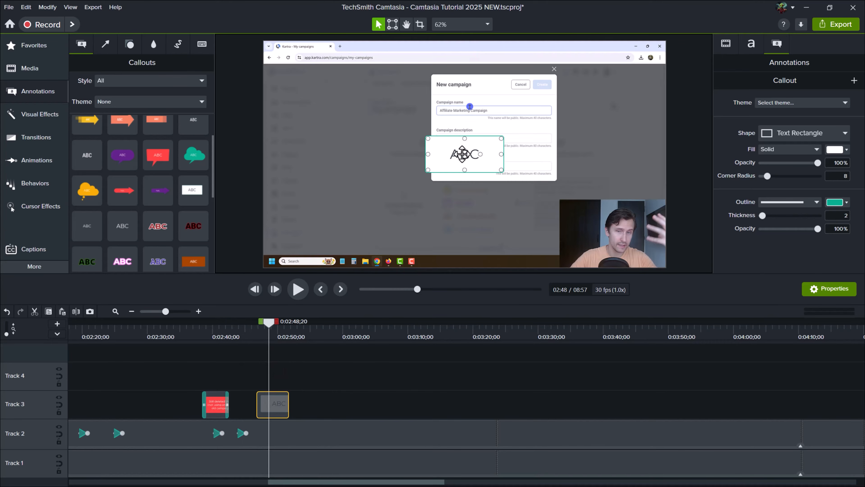
Replace the new callout's placeholder text with "write your text here".
double_click(448, 161)
text(wri)
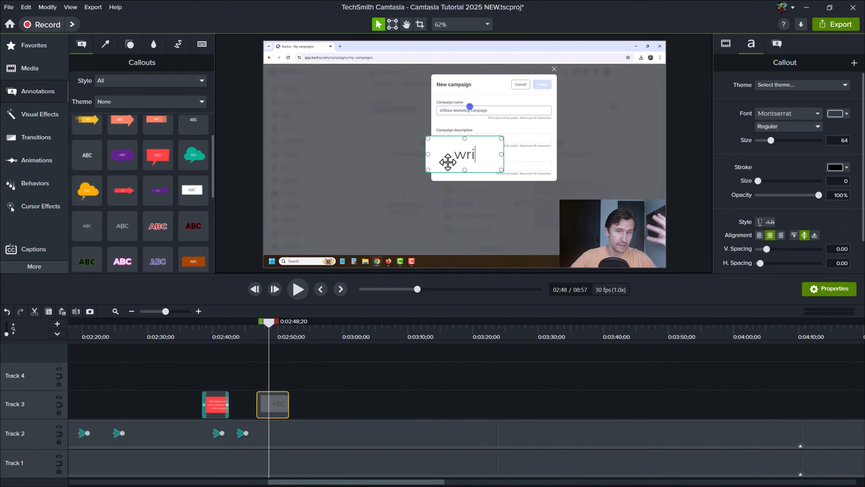
text(te your text here)
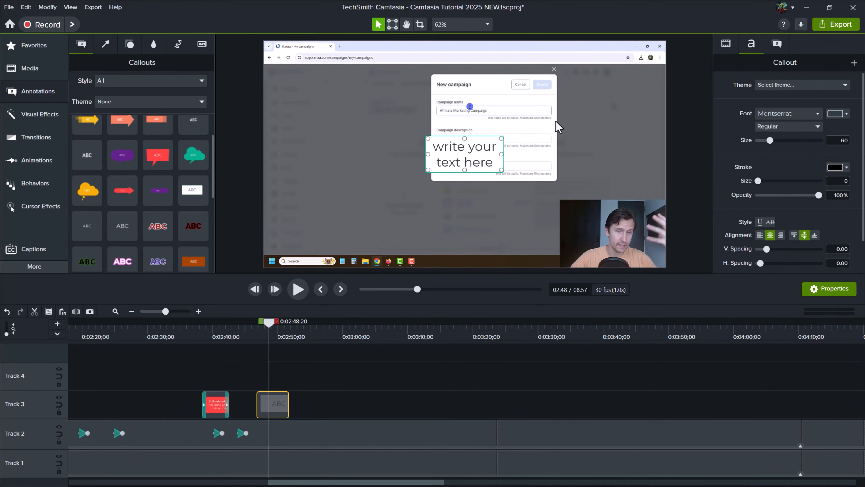
Set the new callout's fill to red #F20707 and its text color to white #FFFFFF.
click(769, 48)
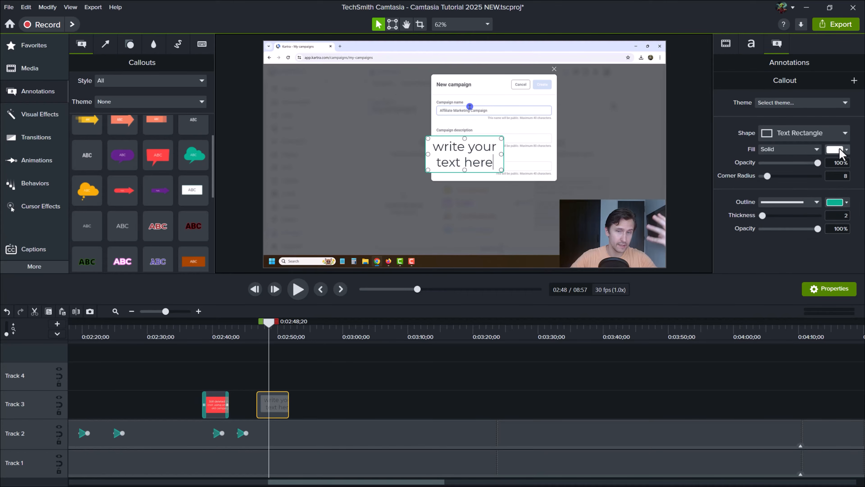
click(839, 150)
click(827, 195)
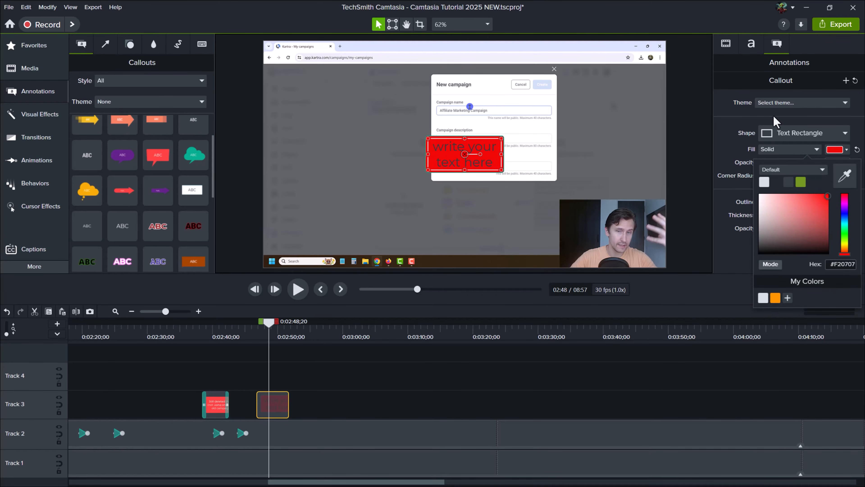
click(751, 46)
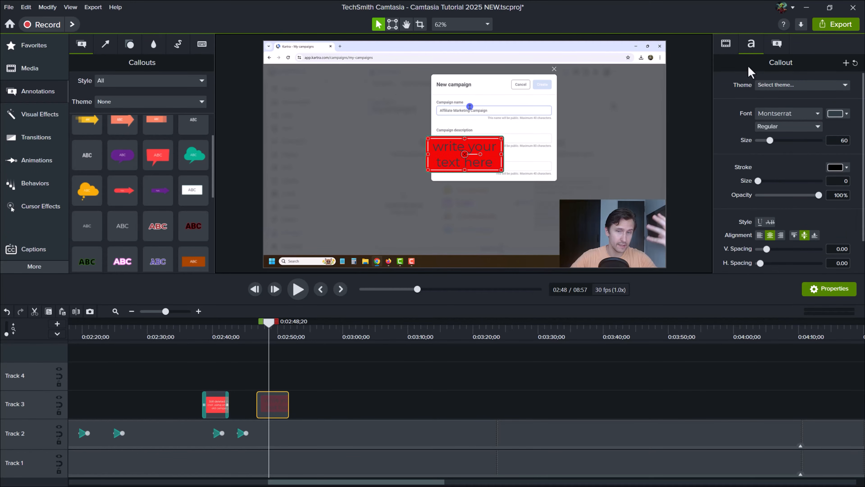
click(838, 115)
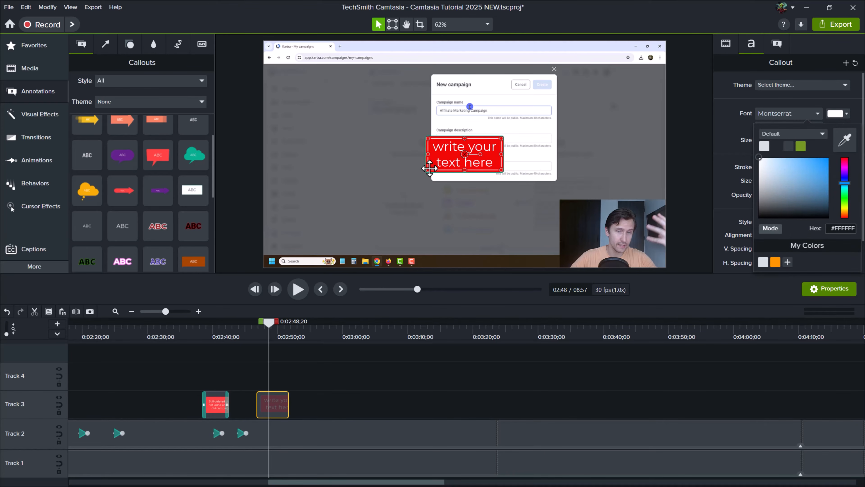
Enlarge the red callout so its text fits on one line and move it up over the New campaign dialog.
drag(426, 170, 339, 187)
drag(378, 167, 377, 141)
click(432, 197)
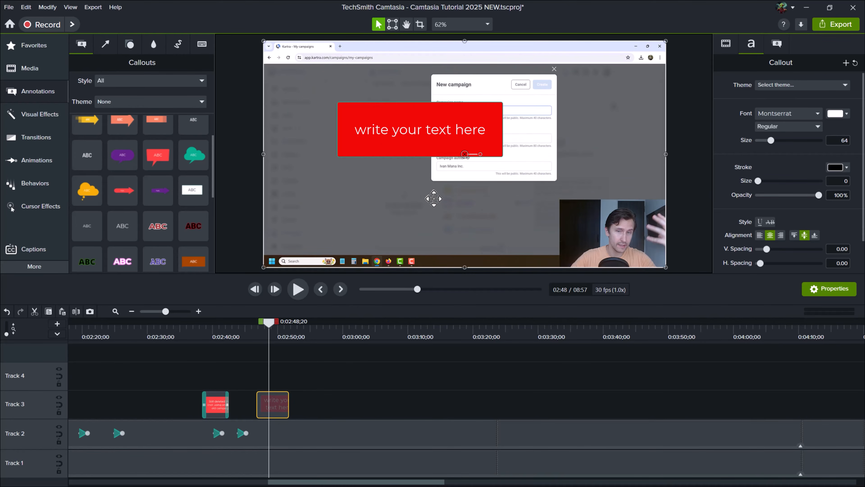
Preview the existing callout's fade-in from 0:02:38;17, then scrub through to the new callout at 0:02:47.
click(215, 329)
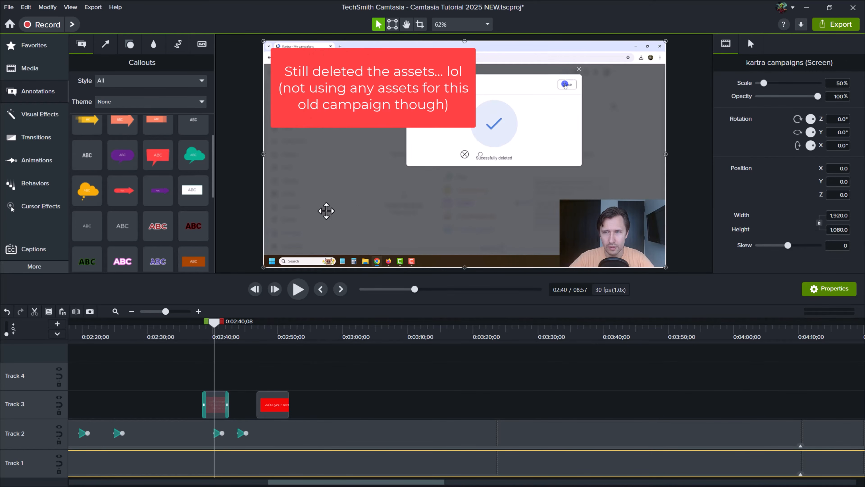
click(205, 336)
scroll(245, 363, up, 3)
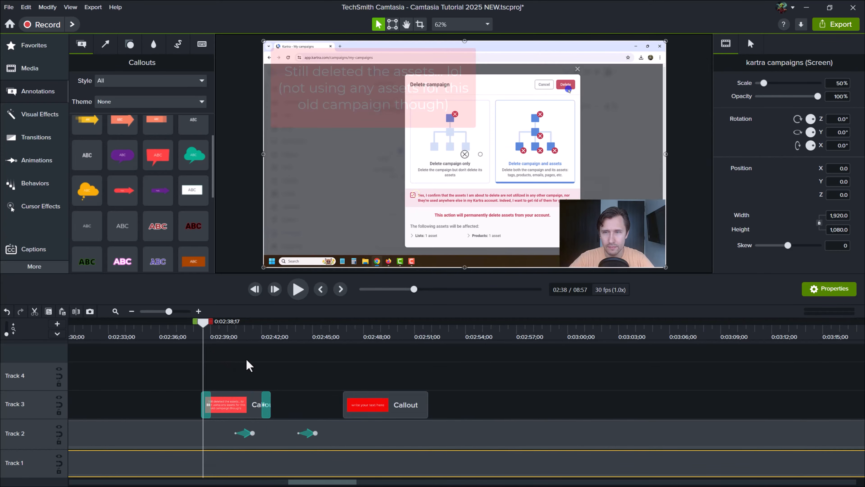
click(297, 291)
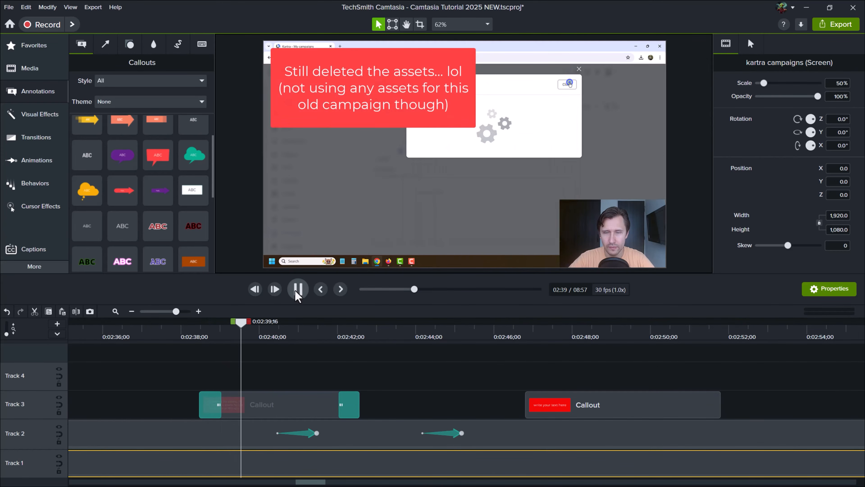
click(297, 290)
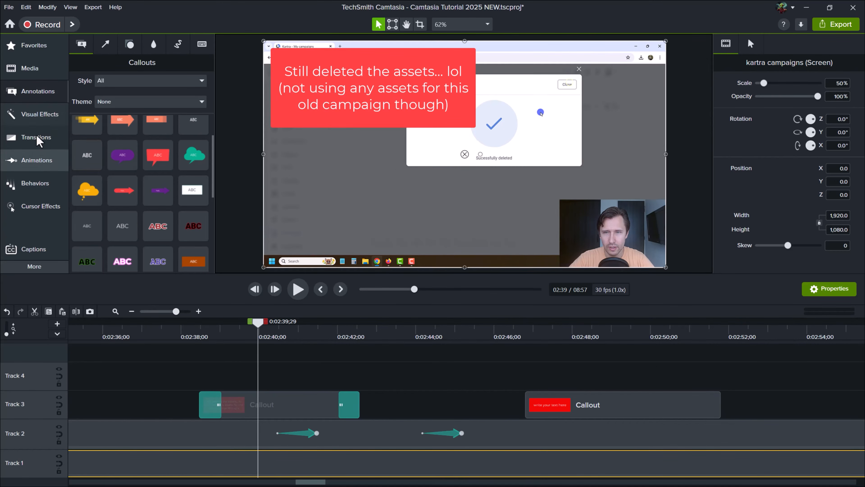
drag(310, 332, 289, 350)
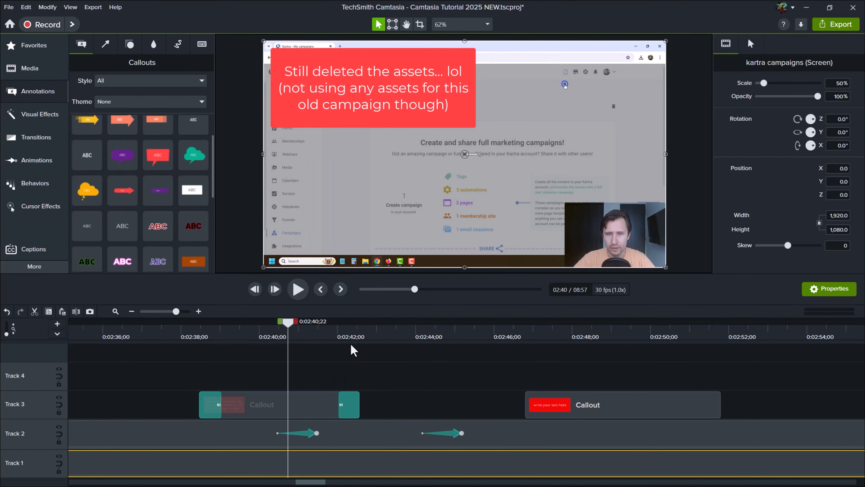
drag(351, 348, 540, 348)
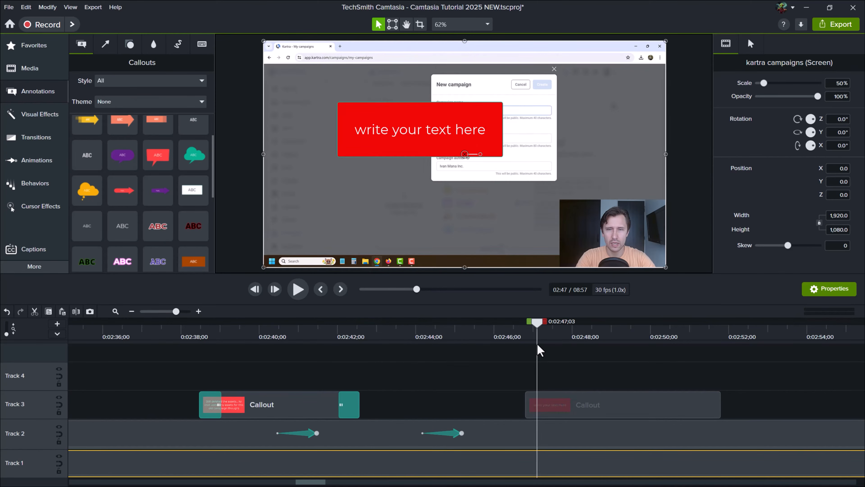
Select the new callout and browse the Arrows & Lines, Shapes and Blur & Highlight annotations.
click(582, 408)
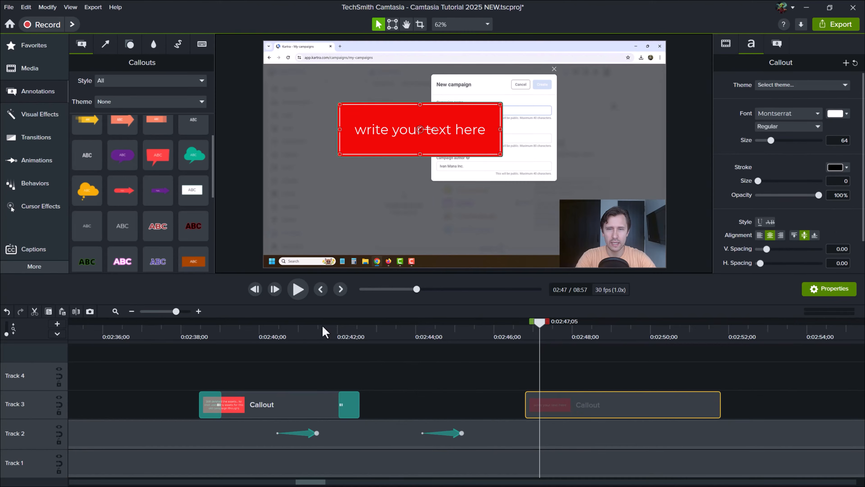
click(107, 40)
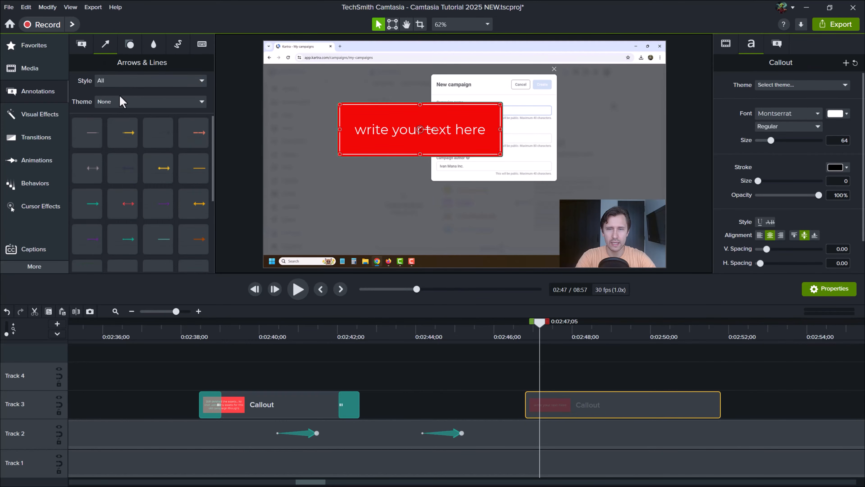
click(130, 44)
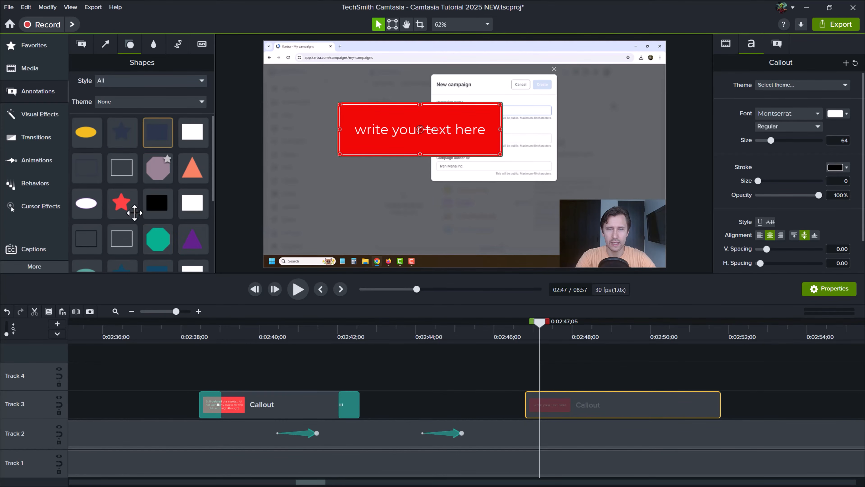
click(151, 48)
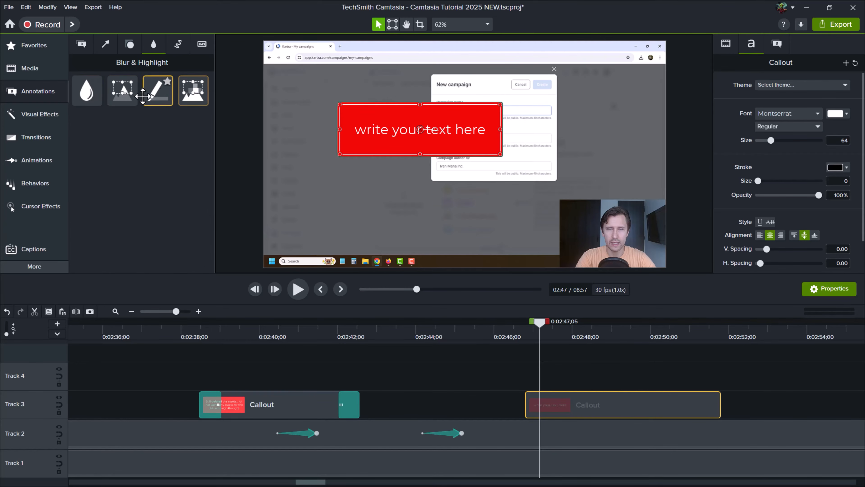
Delete the "write your text here" callout from Track 3.
drag(376, 123, 376, 202)
key(Delete)
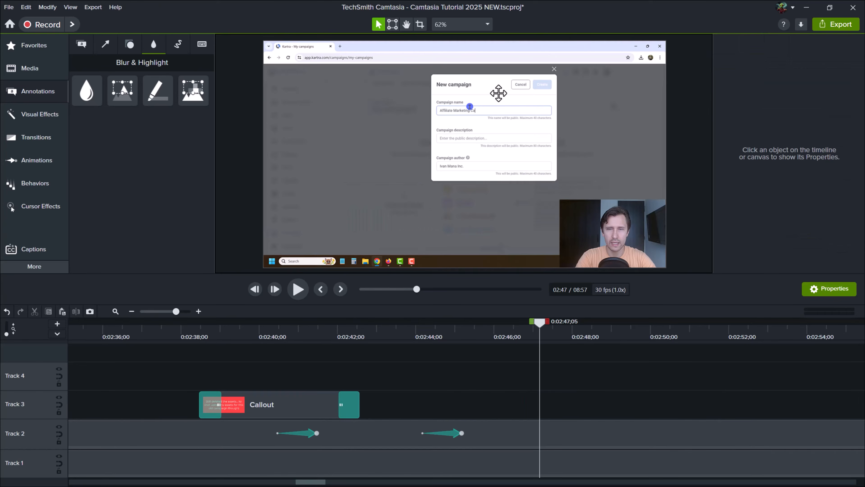
Add a Blur annotation to Track 3 at 0:02:47;05 and fit it over the name in the Campaign author field.
scroll(457, 93, up, 2)
scroll(436, 208, up, 1)
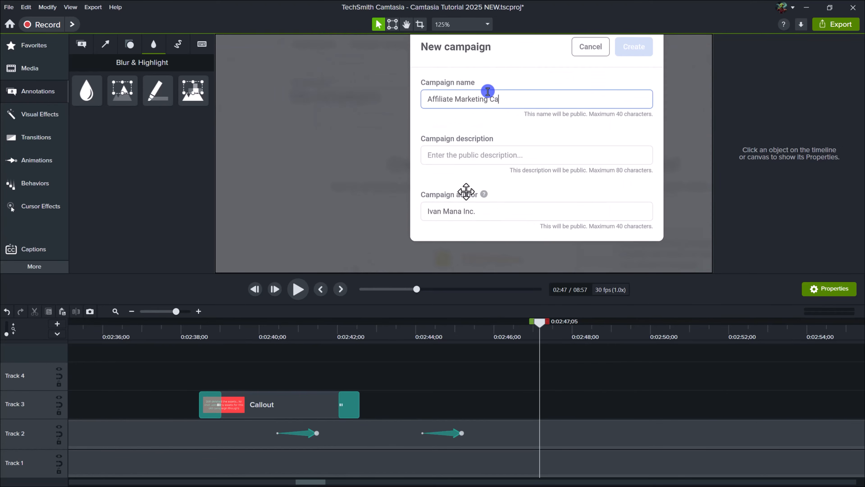
drag(472, 223, 428, 179)
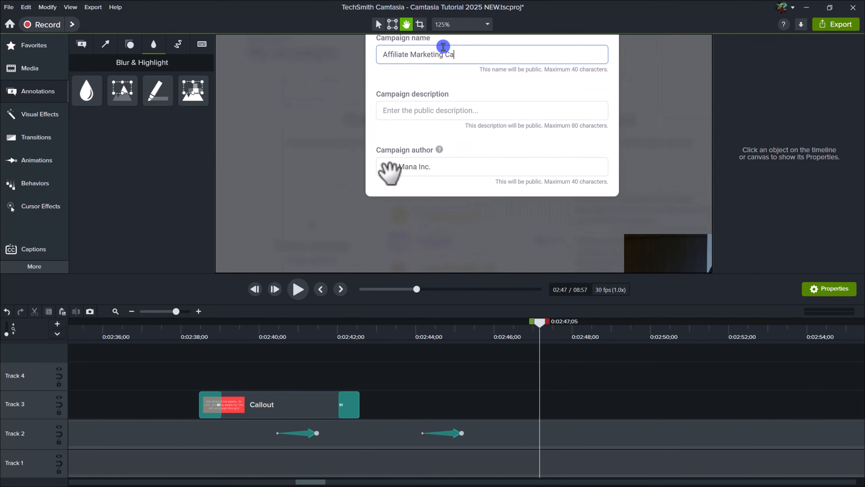
drag(92, 89, 541, 408)
drag(433, 168, 429, 130)
drag(585, 59, 434, 160)
click(551, 383)
Move back to 0:02:43;04 and step frame by frame to 0:02:42;26 to find where the Campaign author field first appears.
drag(501, 339, 383, 347)
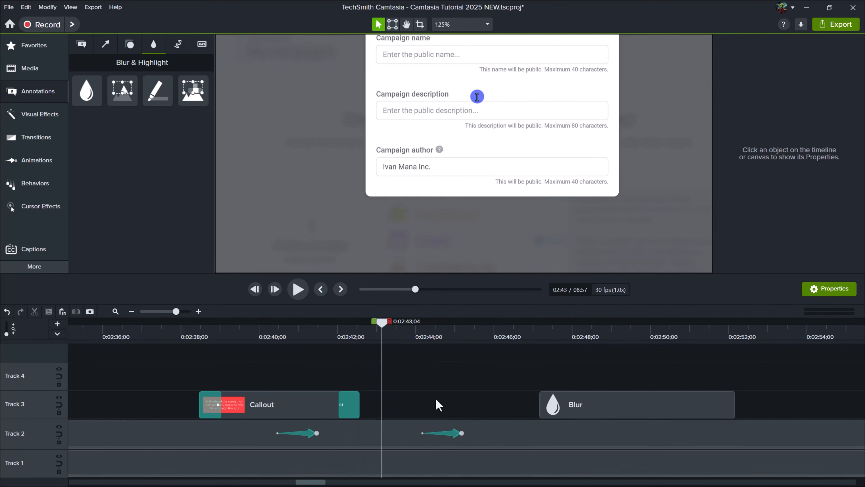
key(comma)
key(comma)
key(comma)
key(comma)
key(comma)
key(comma)
key(comma)
key(comma)
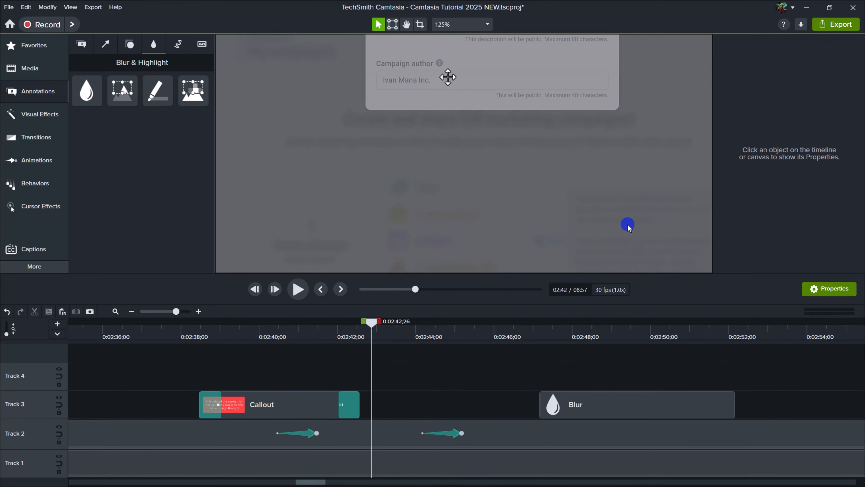
Move the Blur clip on Track 3 to start at 0:02:43;02, where the campaign form comes into place.
key(period)
key(period)
key(period)
key(period)
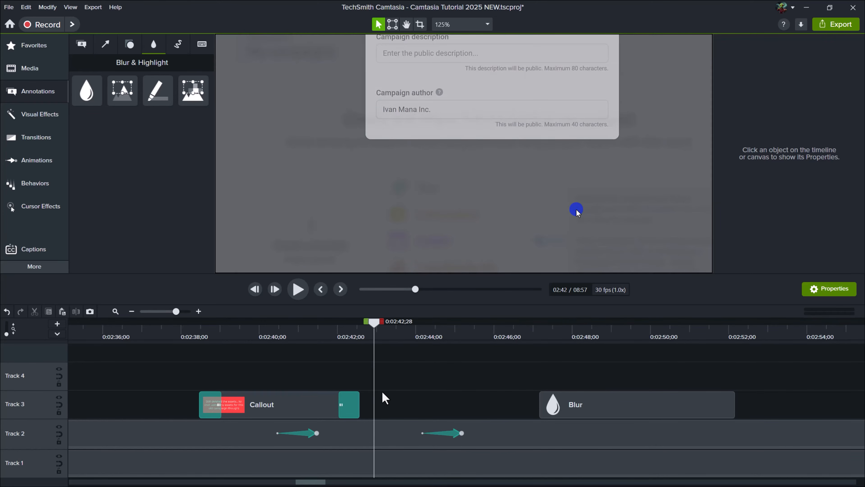
key(period)
key(period)
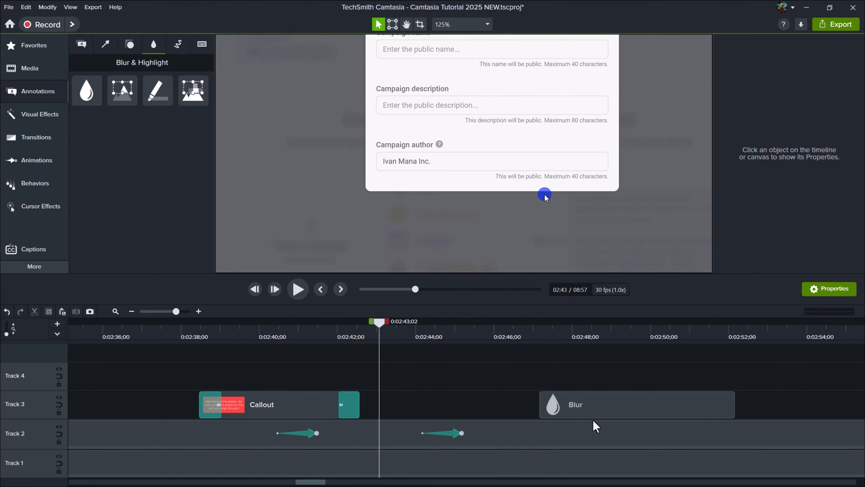
drag(592, 409, 399, 401)
Check the frames from the Blur clip's start to 0:02:43;07 for coverage of the campaign author field.
key(period)
key(period)
key(period)
key(period)
key(period)
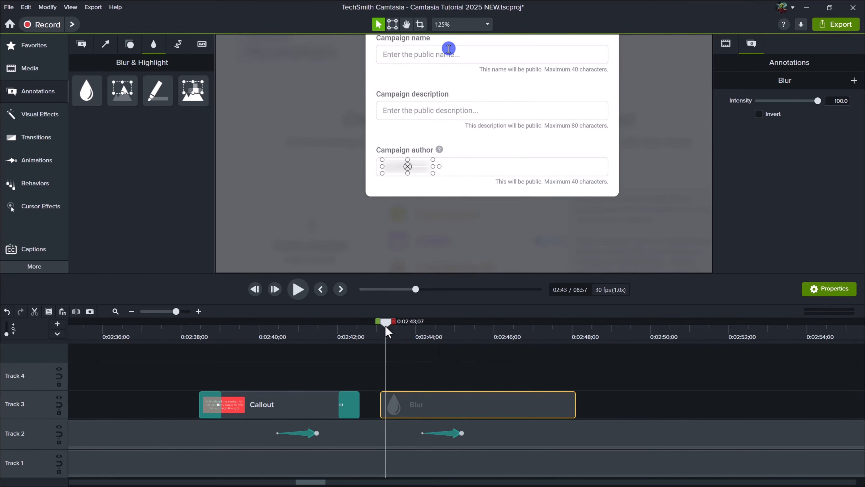
Try to reposition the blur on the canvas at 0:02:42;28, undo the move, and reselect the Blur clip.
drag(386, 330, 374, 346)
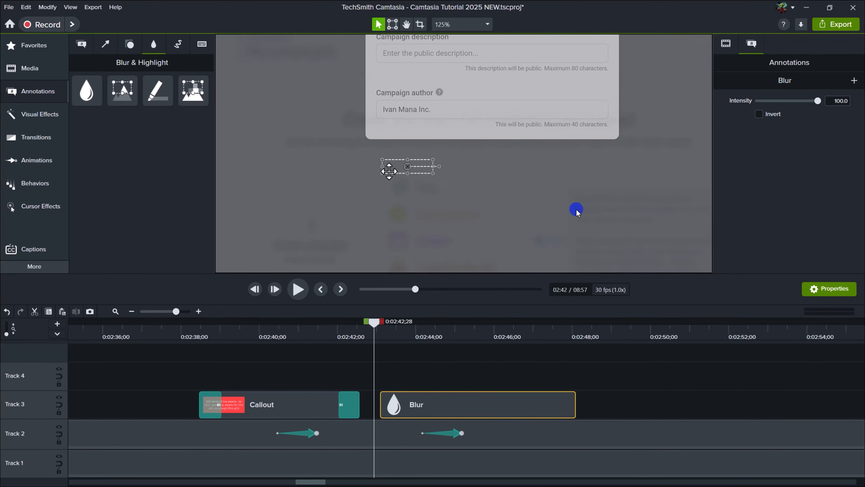
drag(389, 171, 406, 131)
key(ctrl+z)
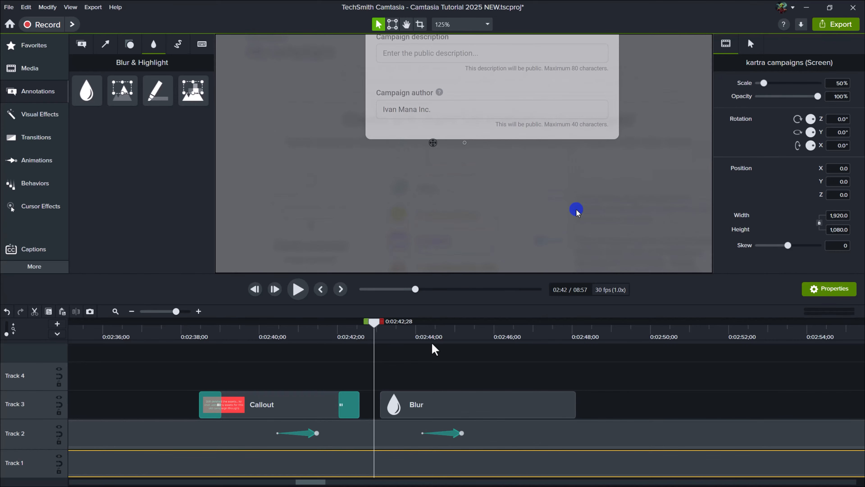
click(409, 405)
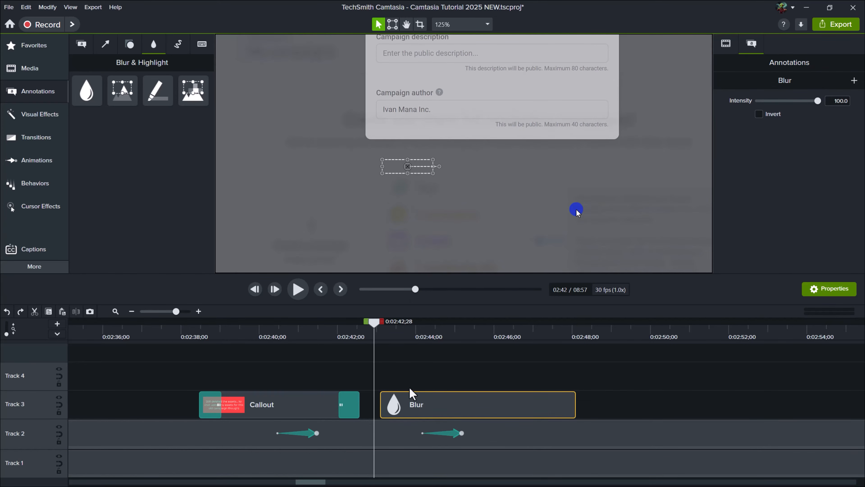
Examine frame by frame how the blur lines up with the author field as the form slides in, up to 0:02:43;05.
key(period)
key(period)
key(period)
key(period)
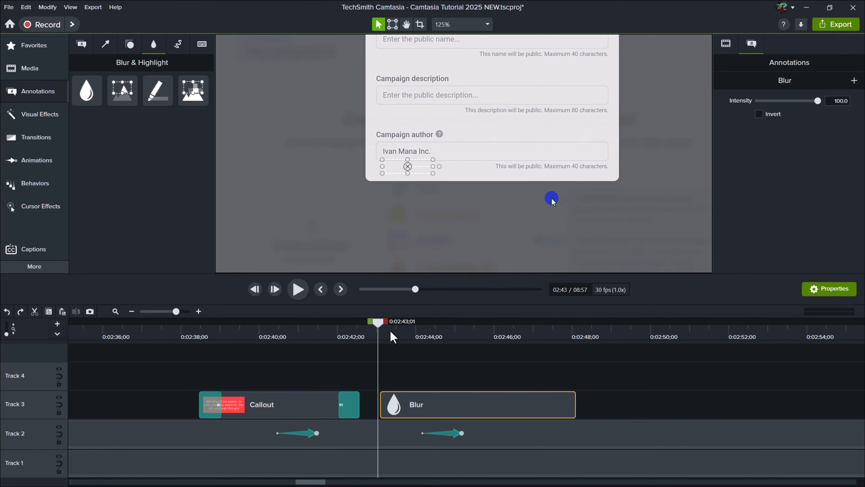
key(period)
key(period)
key(period)
key(period)
key(period)
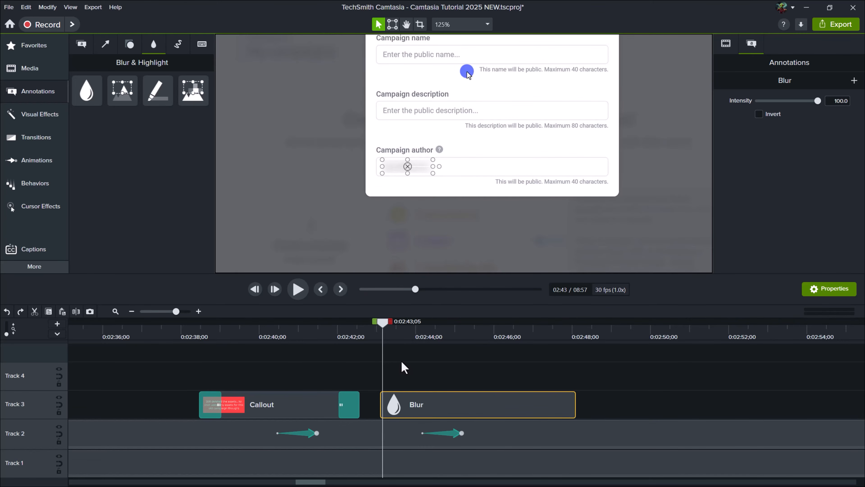
Extend the end of the Blur clip on Track 3 to 0:03:04;06, the frame where the campaign form disappears.
drag(385, 322, 554, 352)
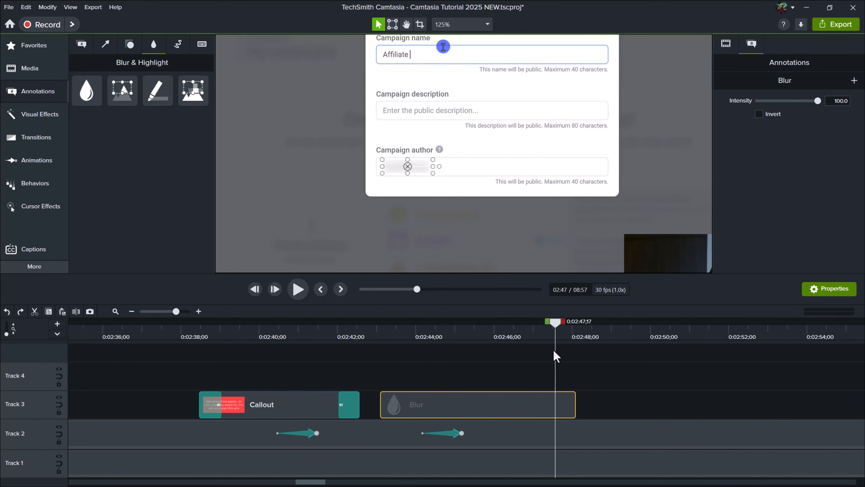
scroll(566, 392, down, 3)
scroll(526, 416, down, 2)
scroll(477, 413, right, 4)
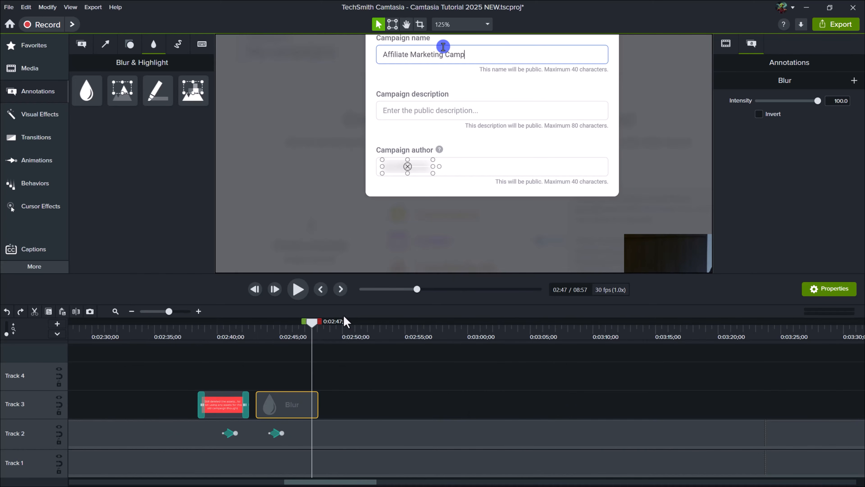
drag(313, 326, 523, 361)
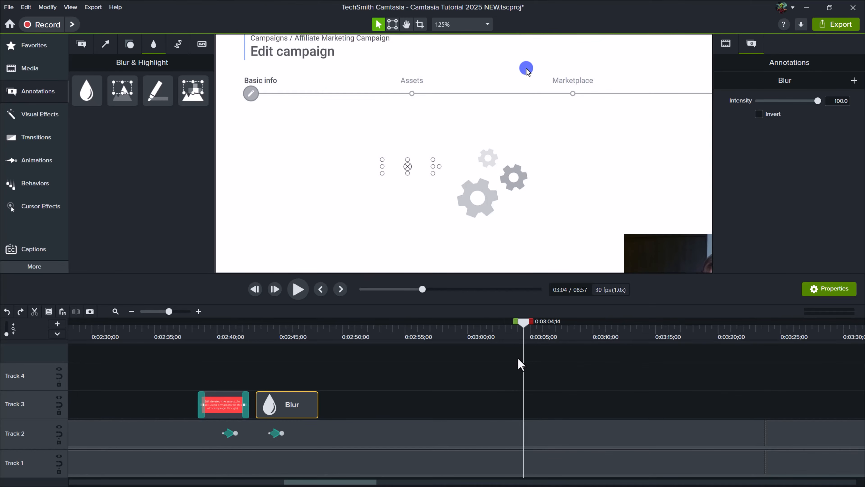
key(comma)
key(comma)
key(comma)
key(comma)
key(comma)
key(comma)
key(comma)
key(comma)
key(comma)
key(comma)
key(comma)
key(comma)
key(comma)
key(comma)
key(comma)
key(comma)
key(comma)
key(comma)
key(comma)
key(comma)
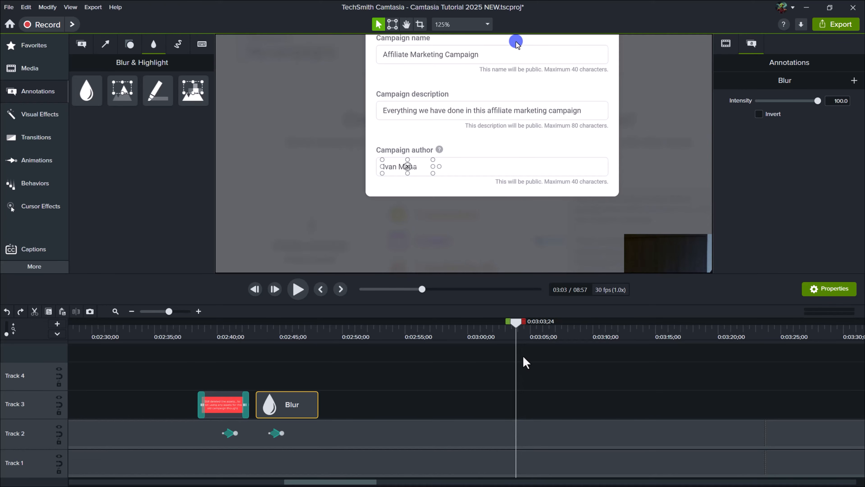
key(period)
key(period)
key(period)
key(period)
key(period)
key(period)
key(period)
key(period)
key(period)
key(period)
key(period)
key(period)
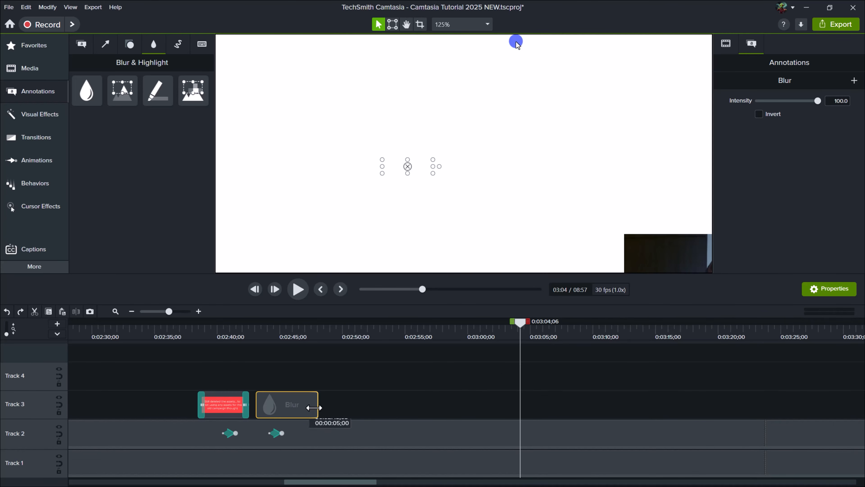
drag(313, 408, 519, 407)
click(559, 385)
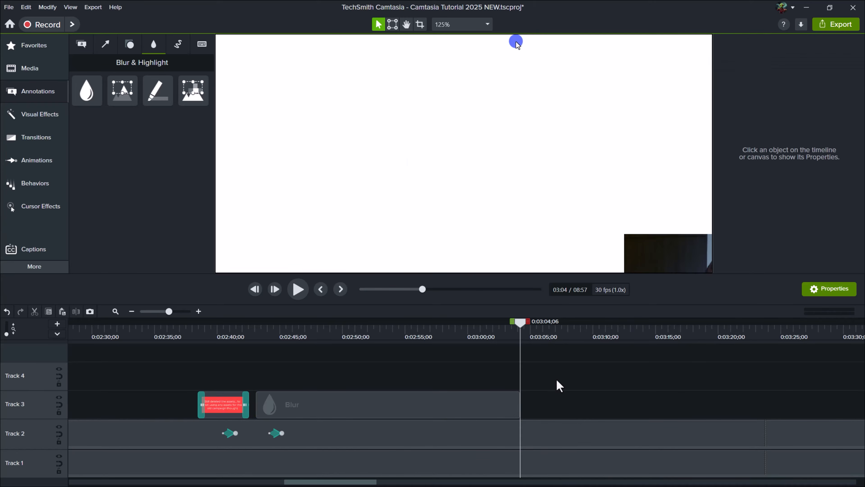
Go back one frame to 0:03:04;05 and fit the whole video in the canvas to check the blurred field.
key(comma)
click(470, 24)
click(448, 44)
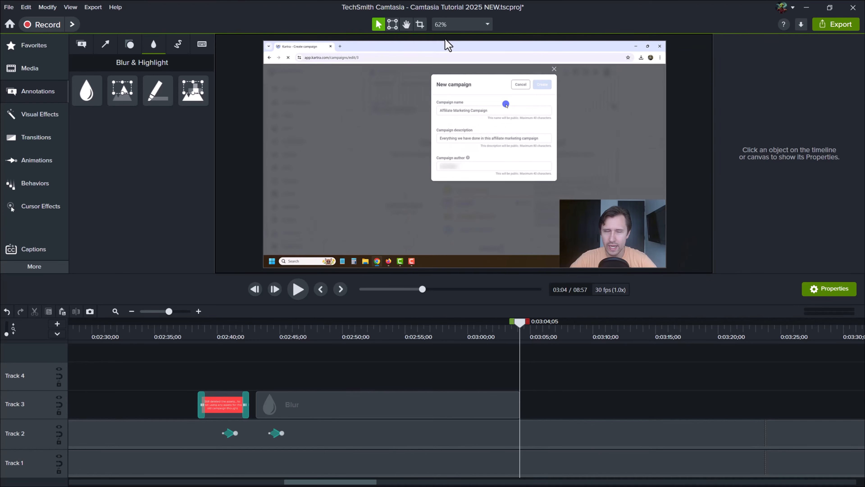
Add a Sketch Motion arrow on Track 4 at about 0:02:48 and place it beside the New campaign form.
mouse_move(484, 332)
mouse_down()
mouse_move(299, 333)
mouse_move(520, 332)
mouse_move(293, 333)
mouse_move(338, 332)
mouse_up()
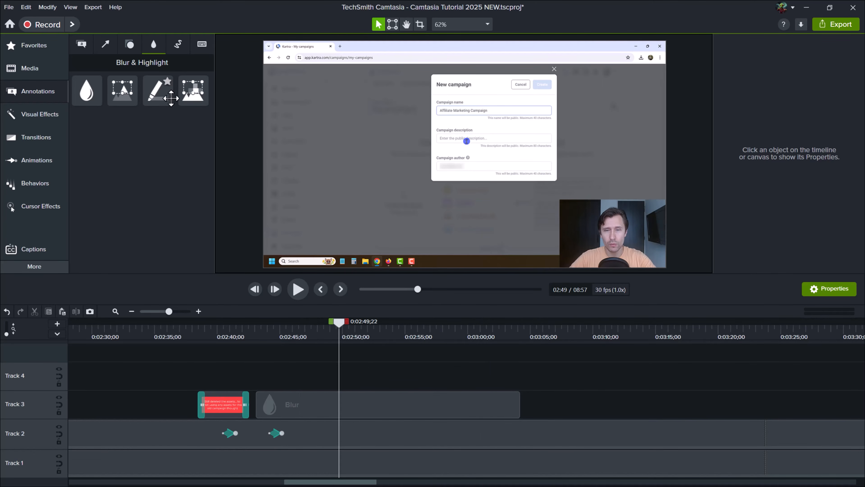
click(178, 43)
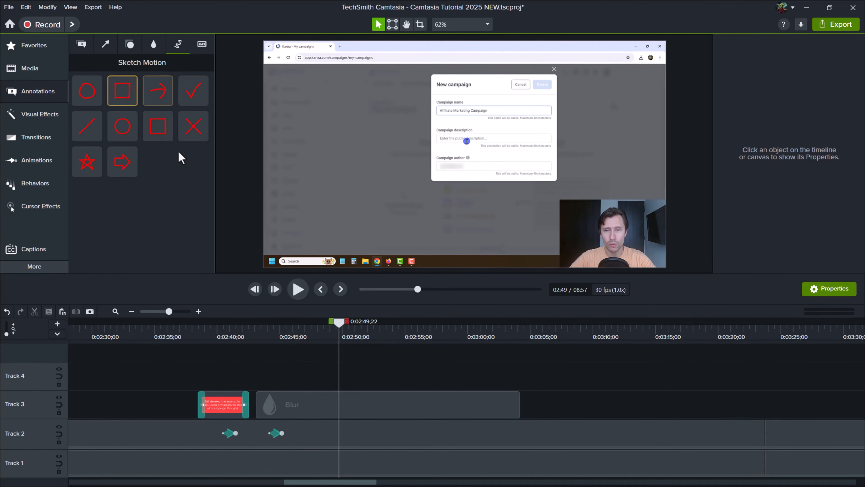
mouse_move(158, 90)
mouse_down()
mouse_move(296, 293)
mouse_move(324, 387)
mouse_move(321, 379)
mouse_up()
drag(492, 145, 408, 128)
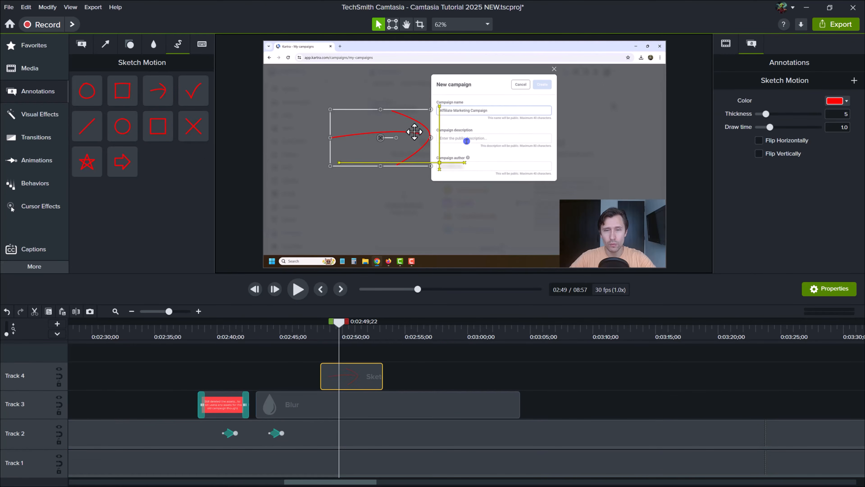
Set the arrow's thickness to 18, shrink it slightly, and align its tip with the Campaign name field.
drag(768, 117, 799, 119)
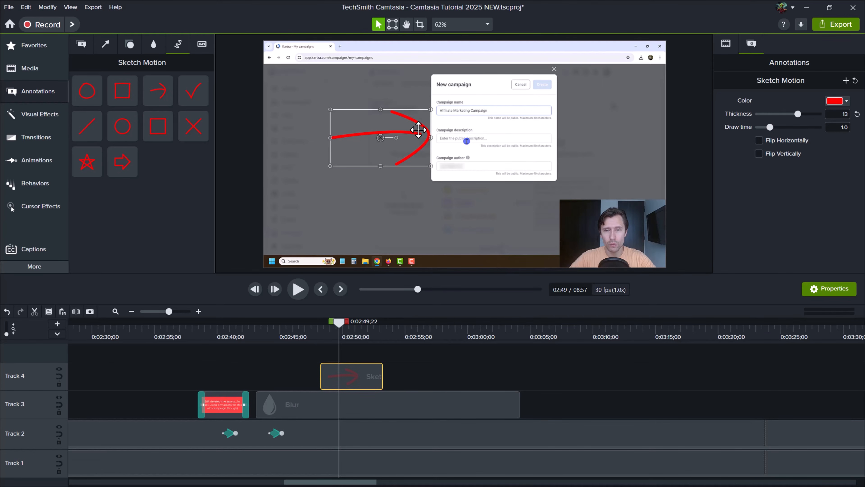
drag(418, 129, 417, 105)
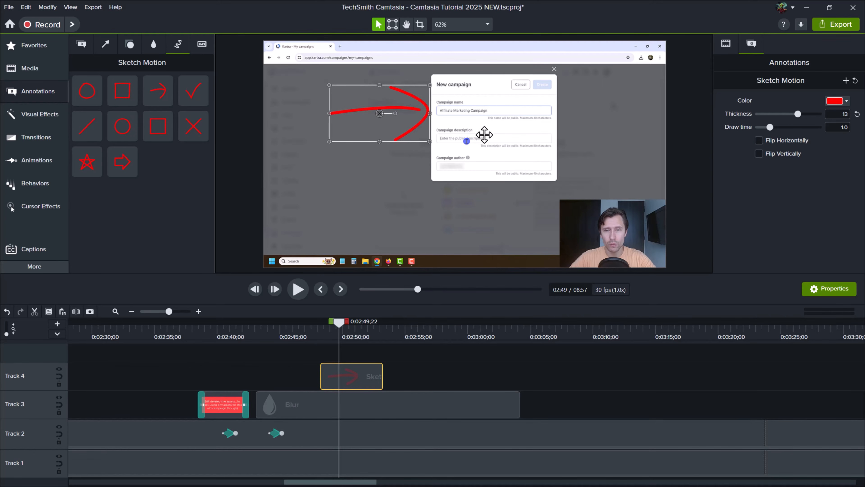
drag(797, 114, 817, 114)
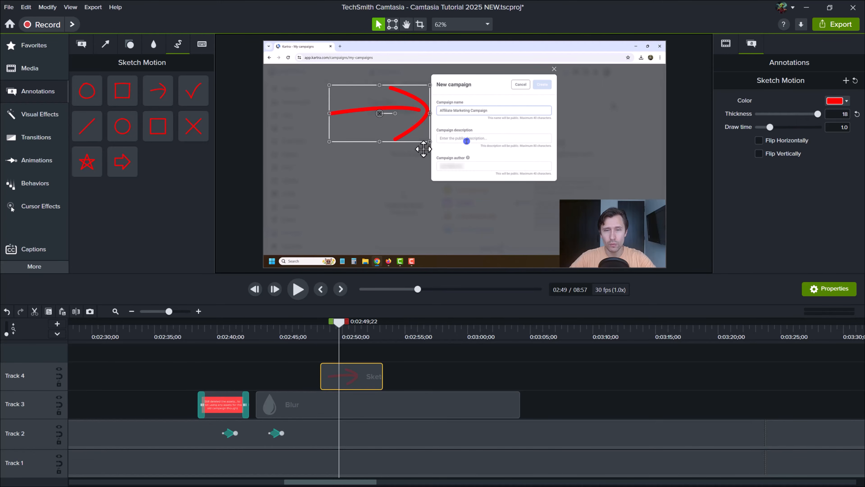
mouse_move(429, 141)
mouse_down()
mouse_move(397, 121)
mouse_move(424, 133)
mouse_up()
drag(412, 100, 415, 102)
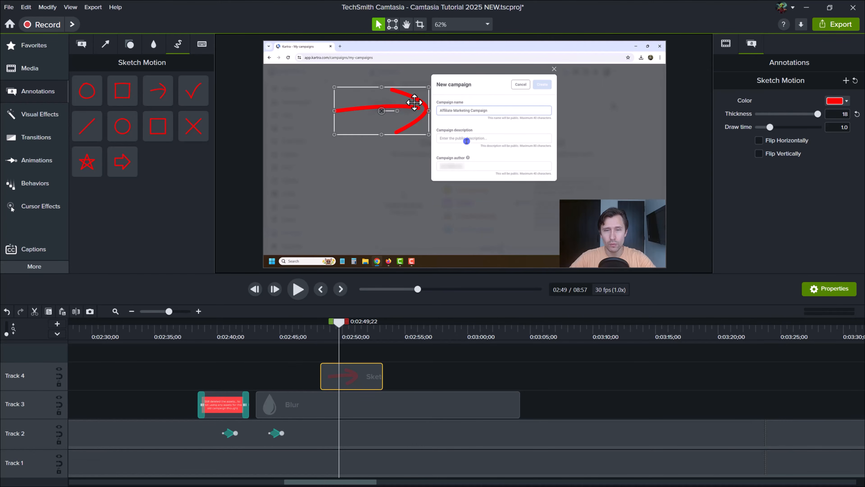
Play back the arrow's drawing animation from just before its clip starts.
click(314, 329)
click(298, 290)
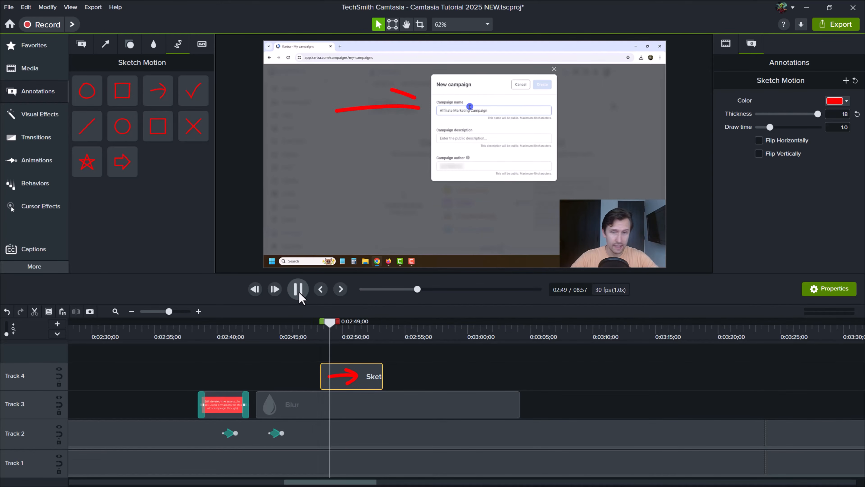
click(297, 290)
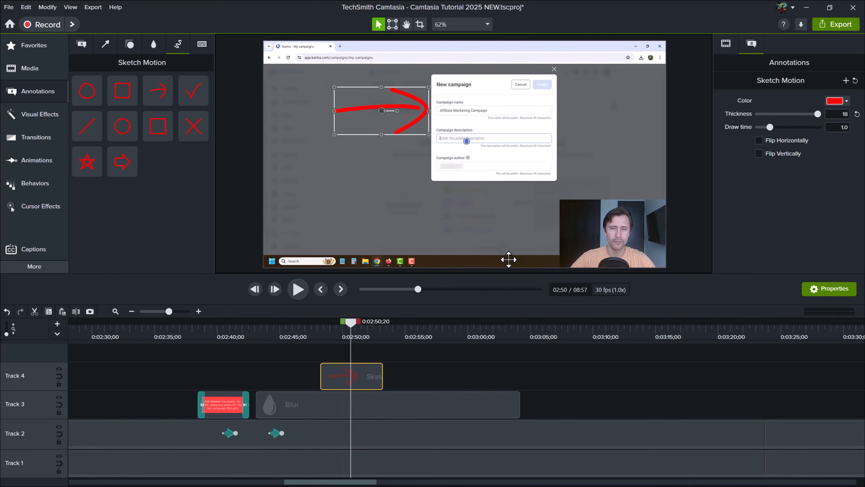
Try a draw time of 4.3 for the sketch arrow and preview the slower animation.
drag(803, 131, 810, 131)
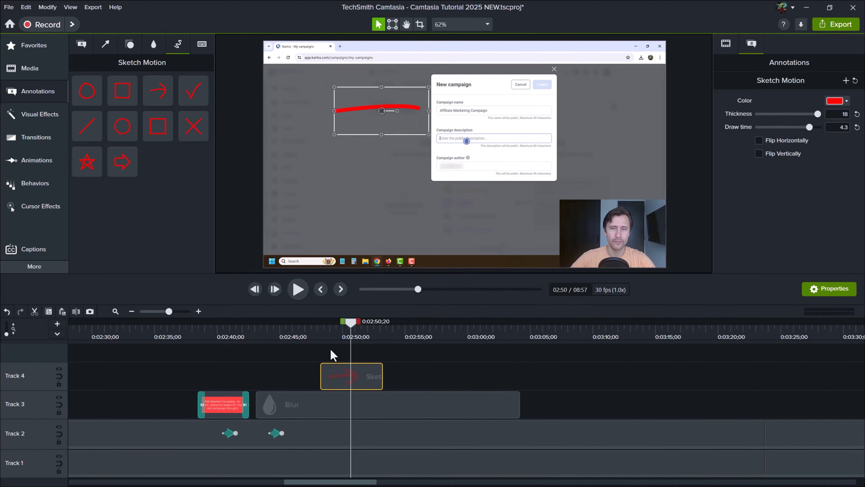
click(318, 329)
click(298, 289)
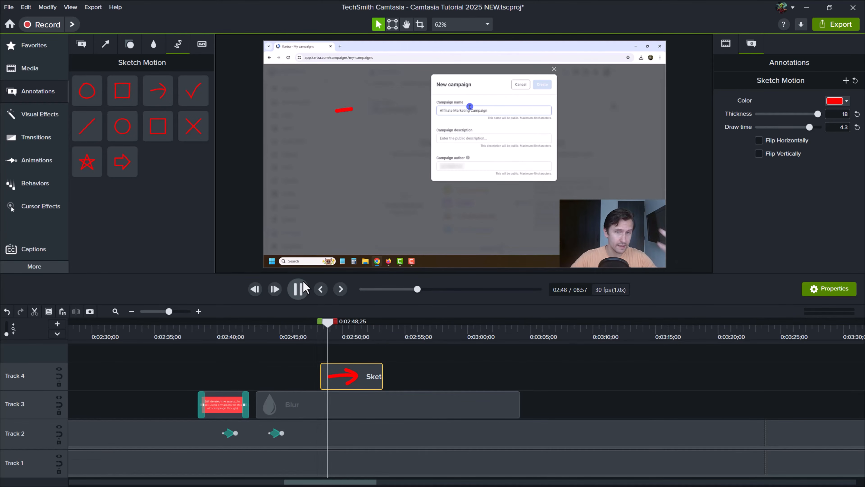
key(space)
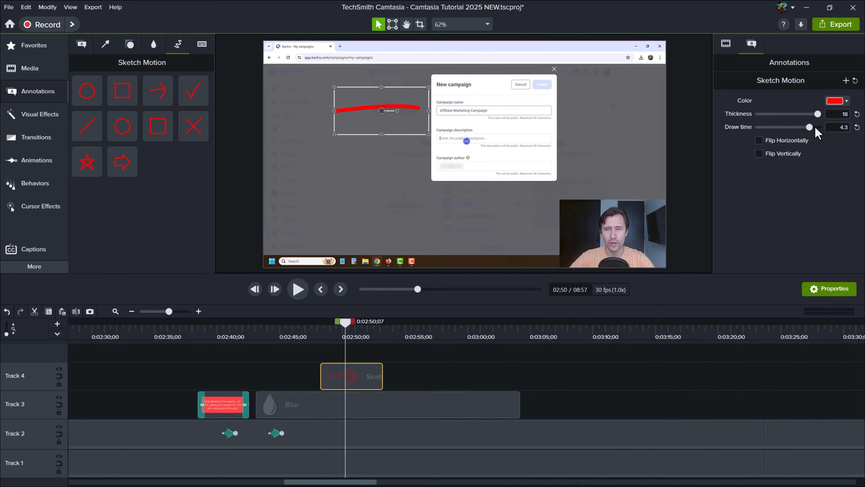
Set the sketch arrow's draw time to 0.3 and preview the faster animation.
drag(812, 126, 761, 134)
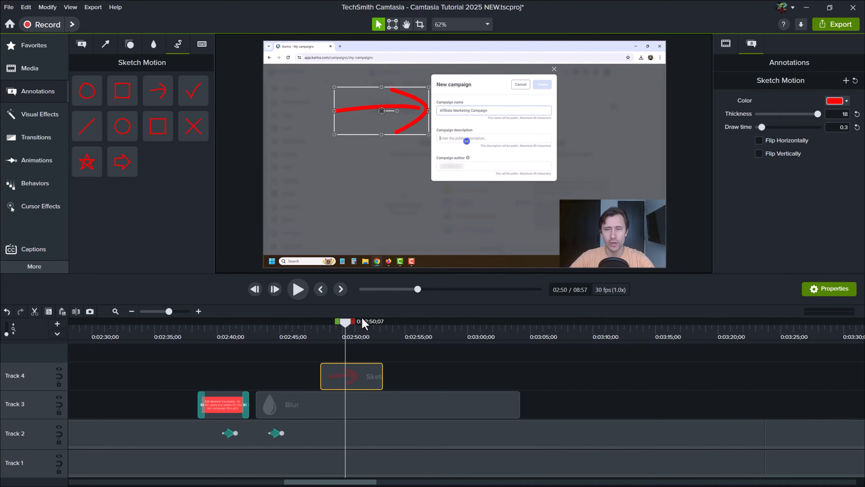
click(316, 329)
click(298, 289)
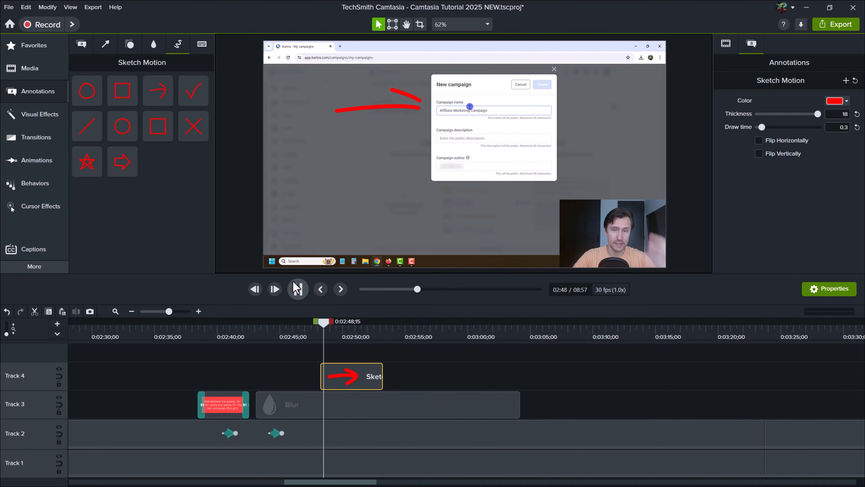
click(303, 291)
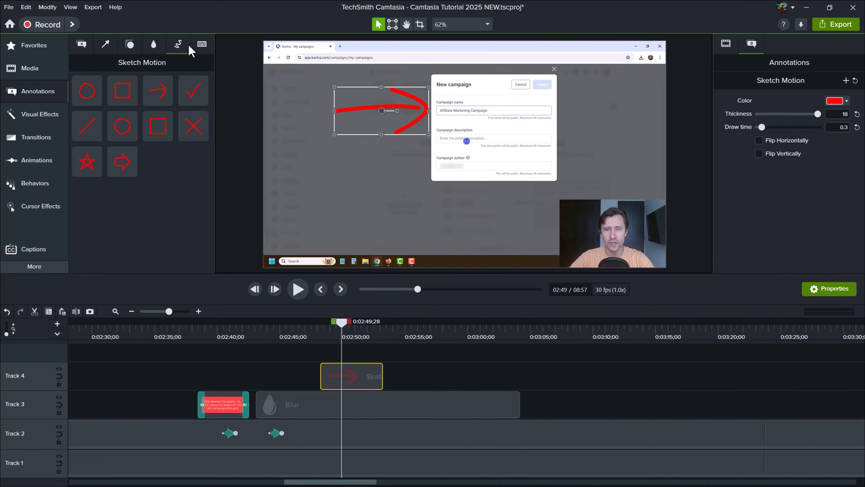
Add a traditional keystroke callout on Track 5 above the arrow clip and set its key to T.
click(203, 44)
mouse_move(87, 91)
mouse_down()
mouse_move(347, 353)
mouse_move(319, 354)
mouse_move(329, 357)
mouse_up()
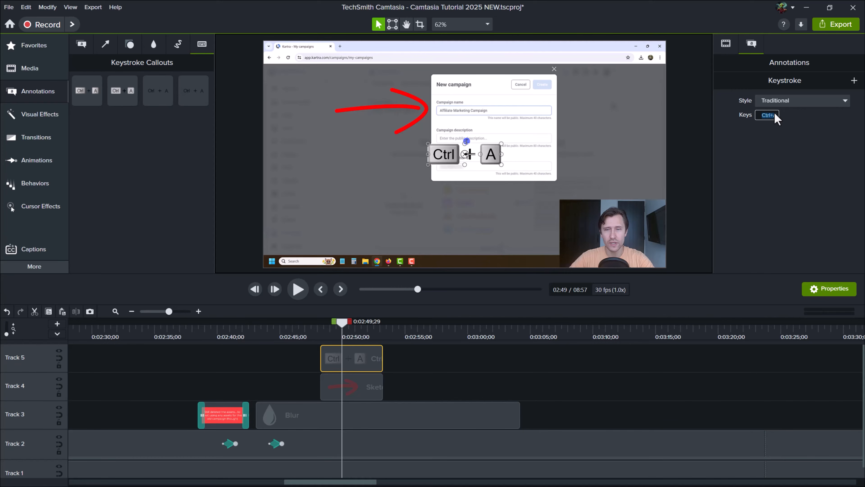
key(shift+t)
key(t)
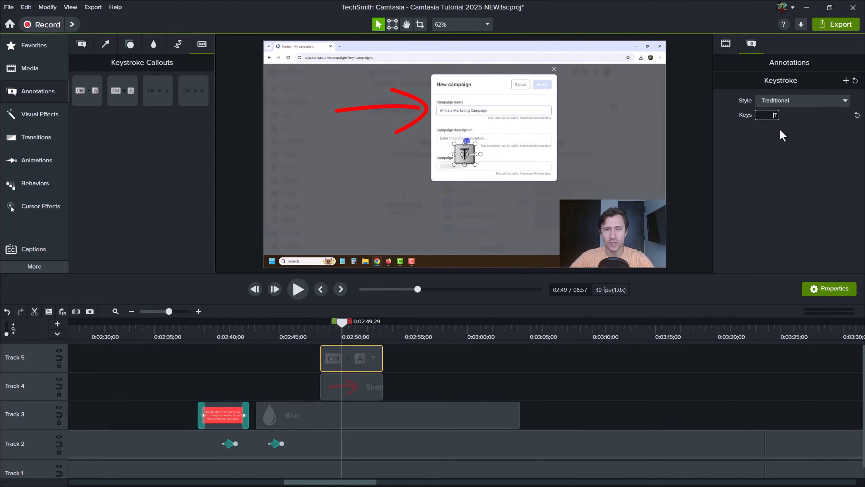
Set the keystroke callout's keys to Ctrl+D, then enlarge the callout and place it below the red arrow.
key(ctrl)
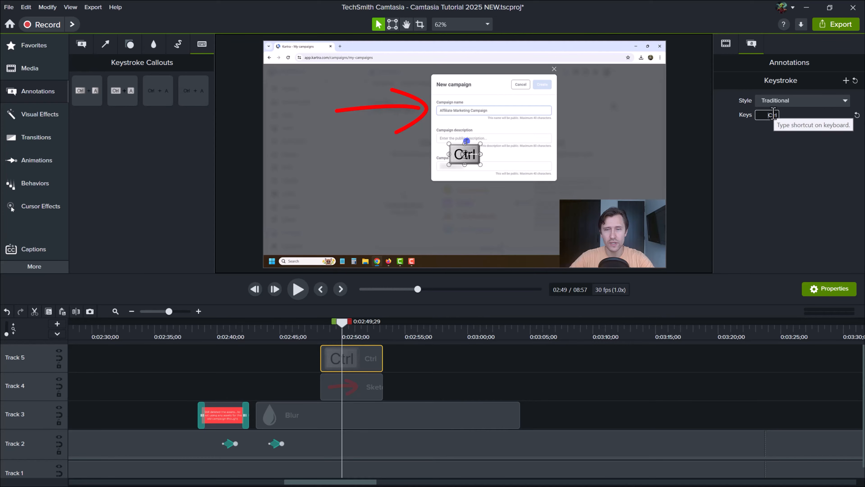
key(ctrl+d)
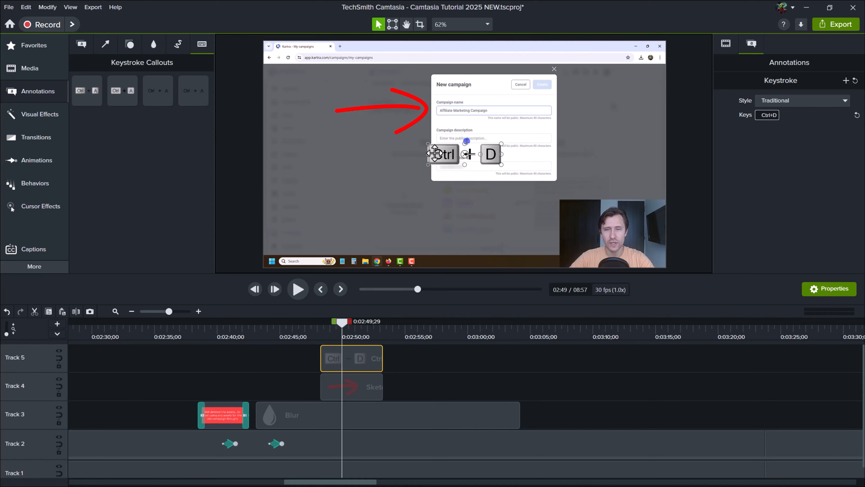
drag(457, 143, 444, 200)
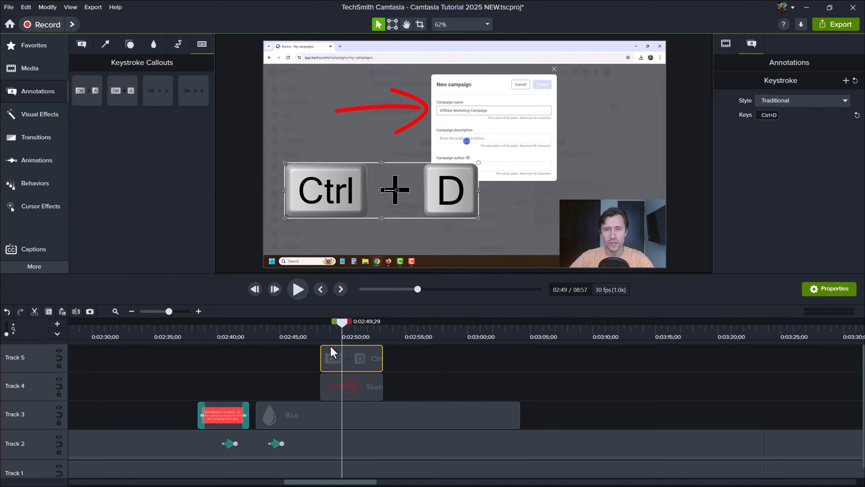
Delete the blur, sketch arrow and keystroke callout clips from Tracks 3, 4 and 5.
ctrl+click(335, 385)
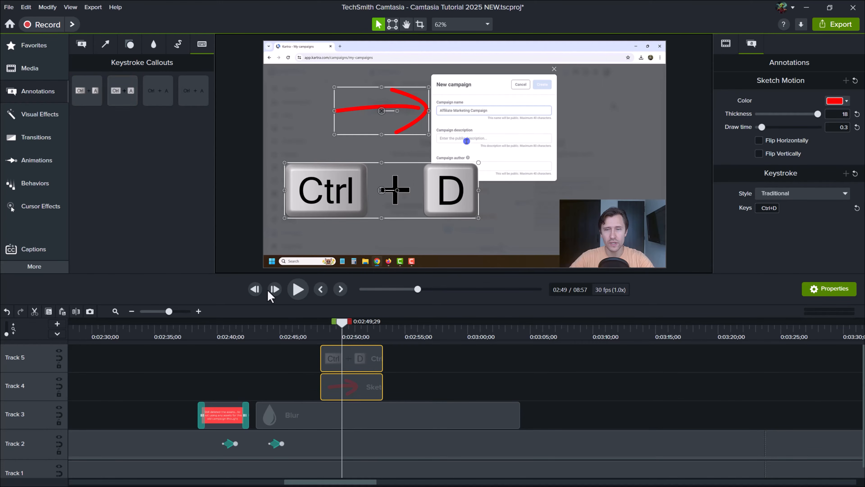
scroll(301, 405, down, 4)
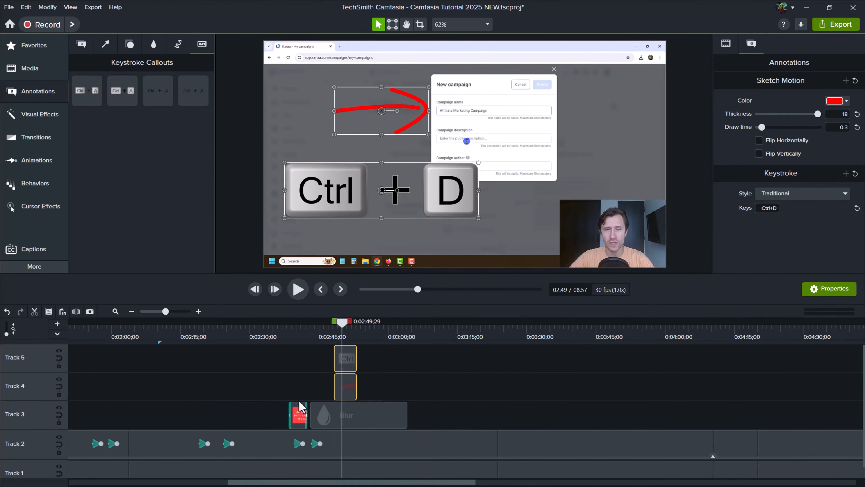
click(25, 120)
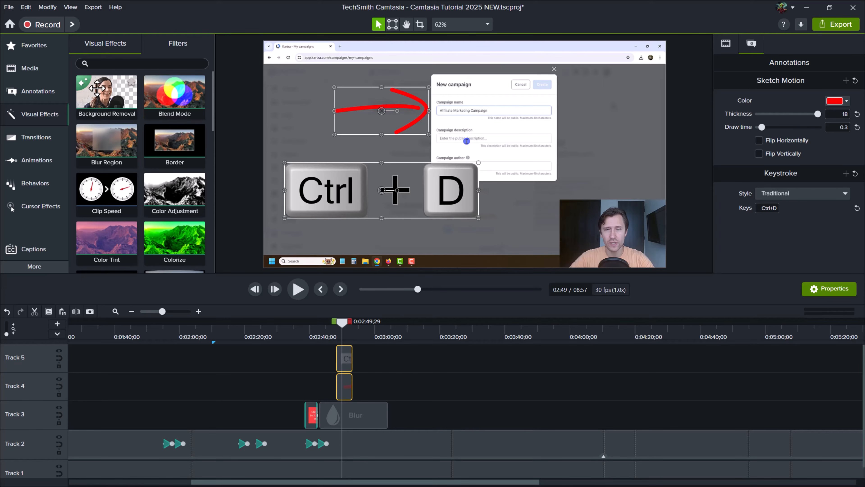
scroll(97, 88, down, 10)
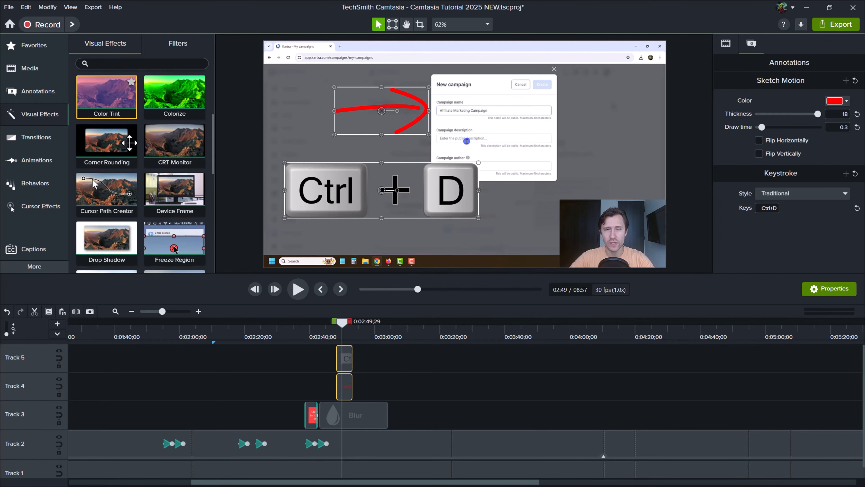
scroll(130, 143, down, 3)
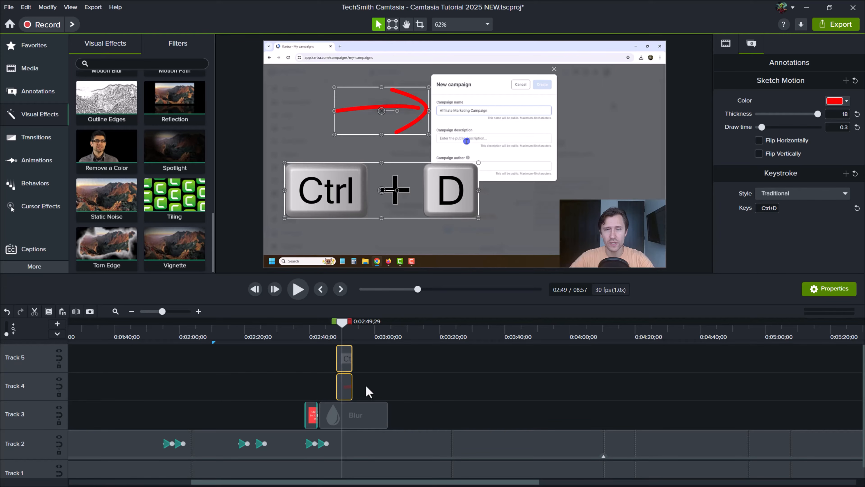
mouse_move(413, 407)
mouse_down()
mouse_move(309, 353)
mouse_move(326, 349)
mouse_up()
key(Delete)
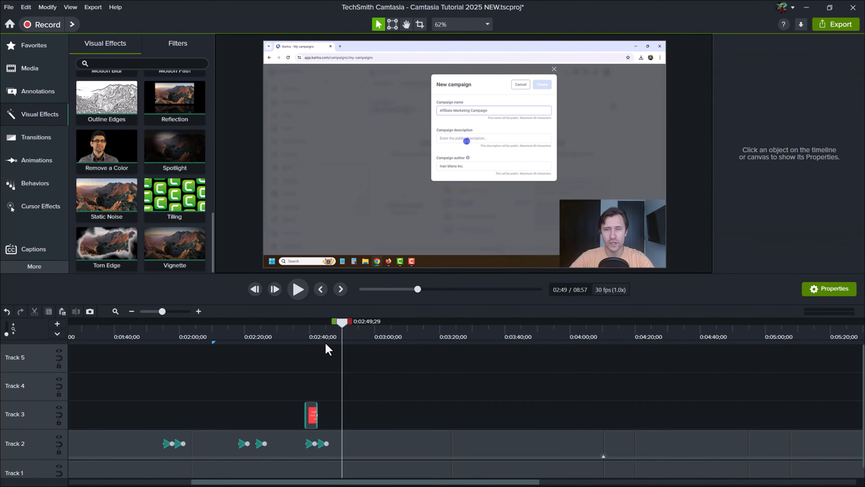
Enlarge the webcam overlay on the canvas to a scale of about 67%.
click(560, 200)
drag(559, 199, 427, 155)
Try the Dystopian Sky filter on the camera clip on Track 2, then remove the effect.
scroll(129, 115, up, 3)
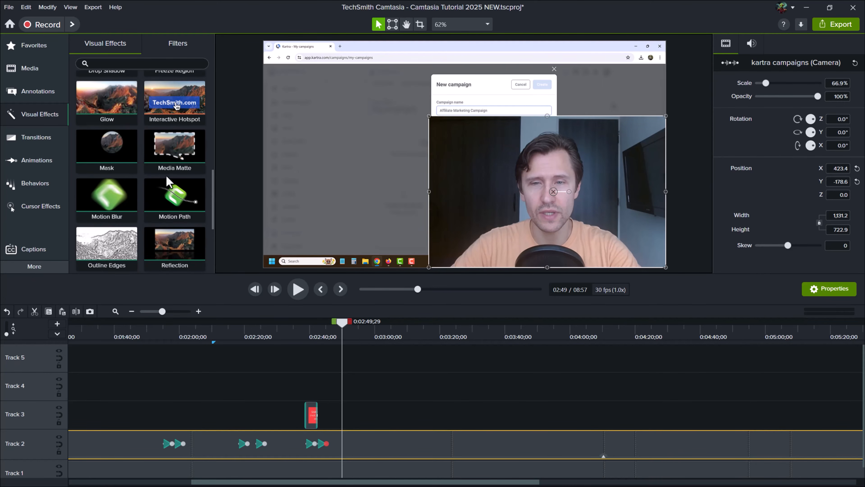
scroll(167, 182, up, 2)
click(177, 45)
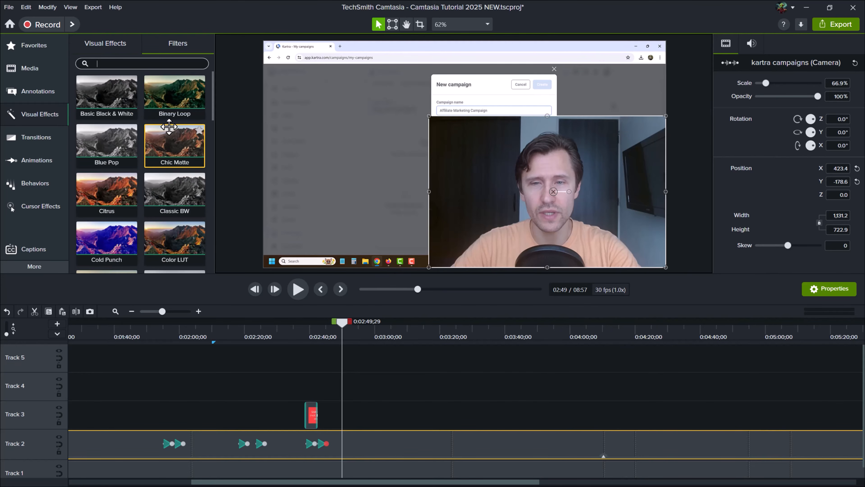
scroll(165, 153, down, 3)
scroll(143, 143, down, 3)
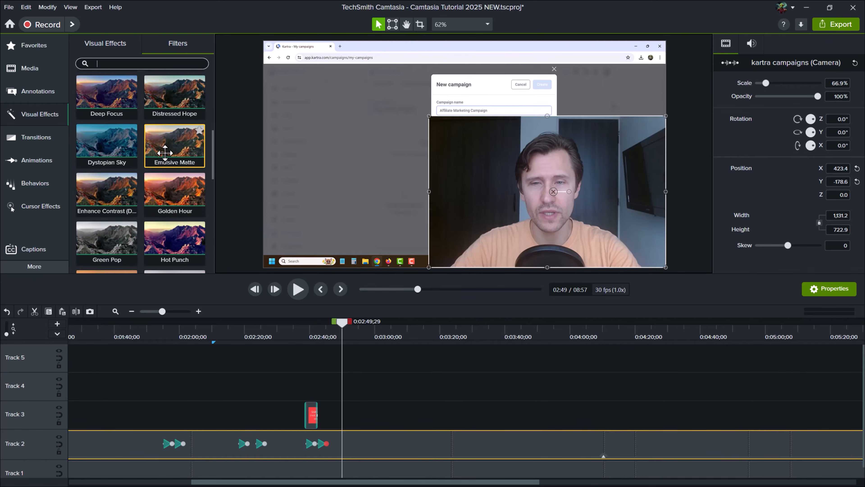
drag(258, 248, 477, 255)
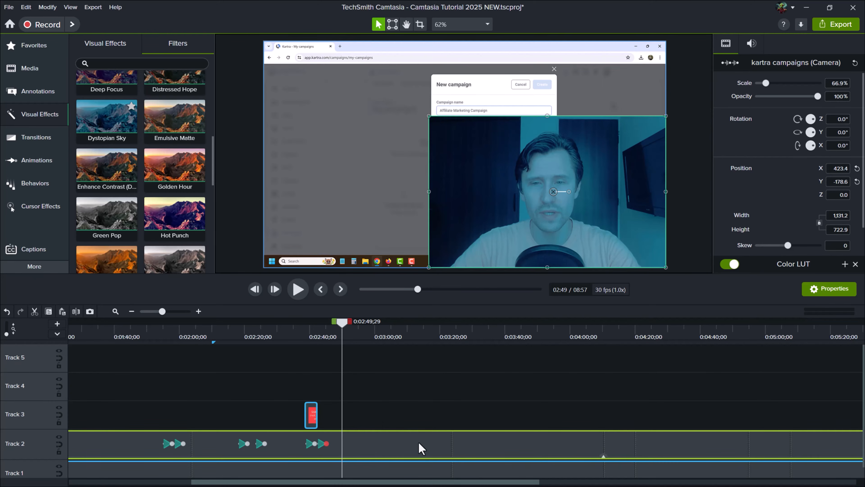
scroll(743, 191, down, 3)
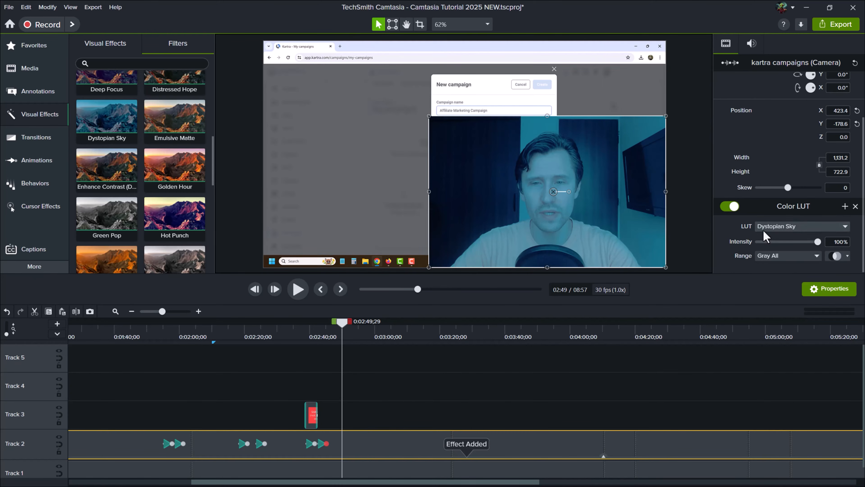
click(855, 206)
Apply the Background Removal effect to the camera clip on Track 2 and check the cutout at about 0:04:32.
click(106, 43)
click(113, 63)
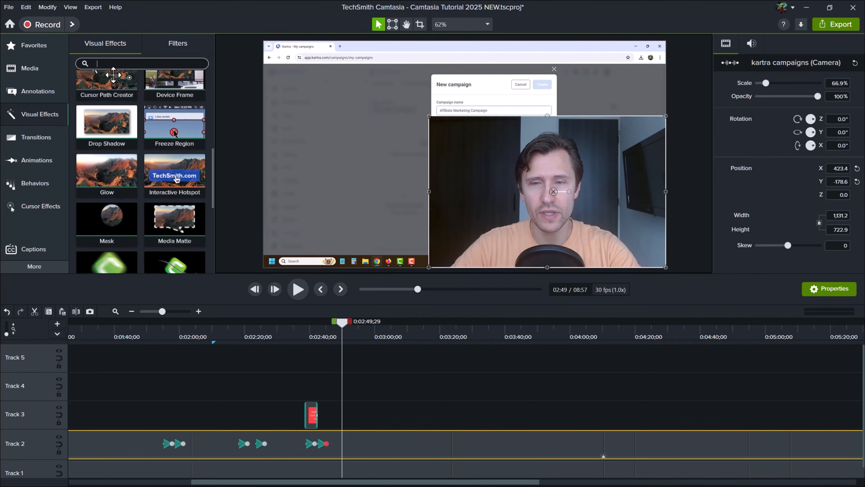
scroll(146, 194, up, 6)
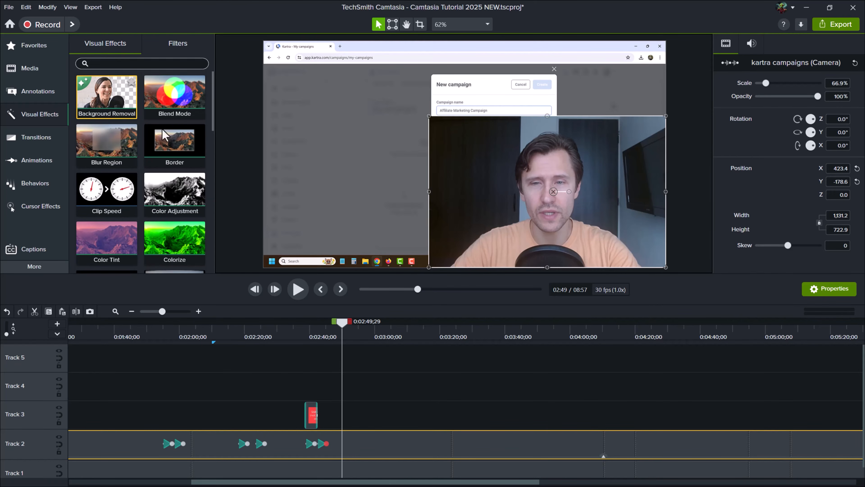
drag(378, 450, 375, 450)
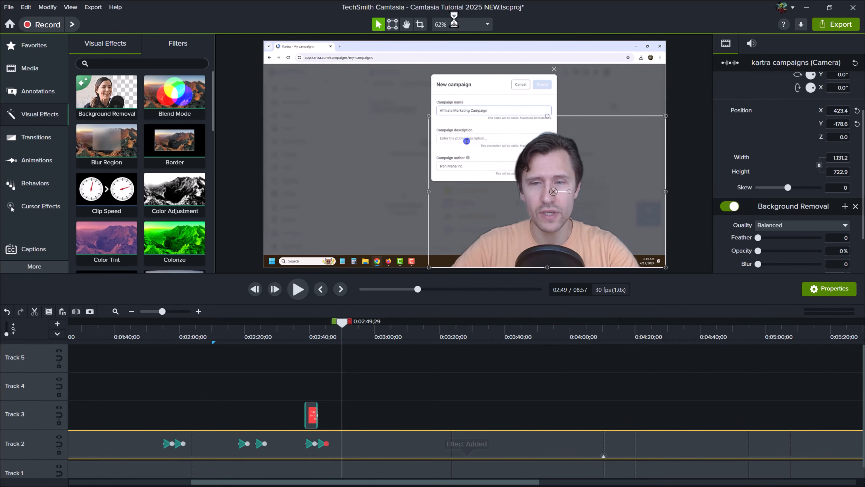
click(457, 27)
click(448, 38)
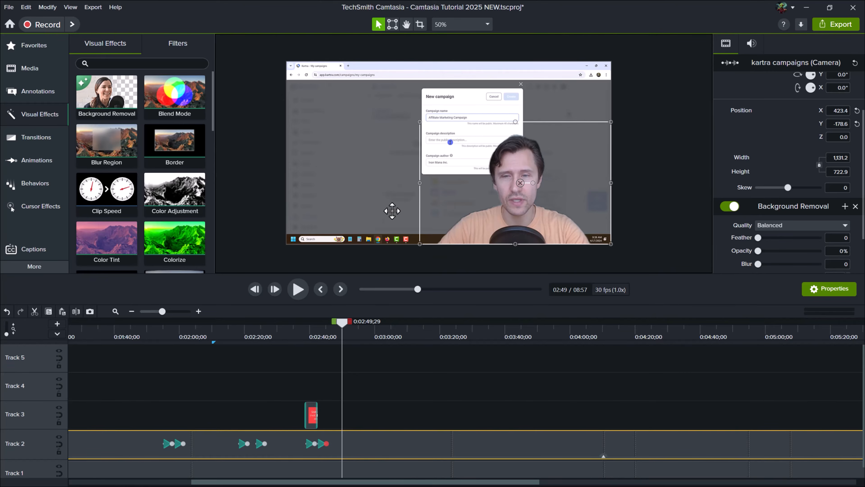
drag(322, 339, 613, 387)
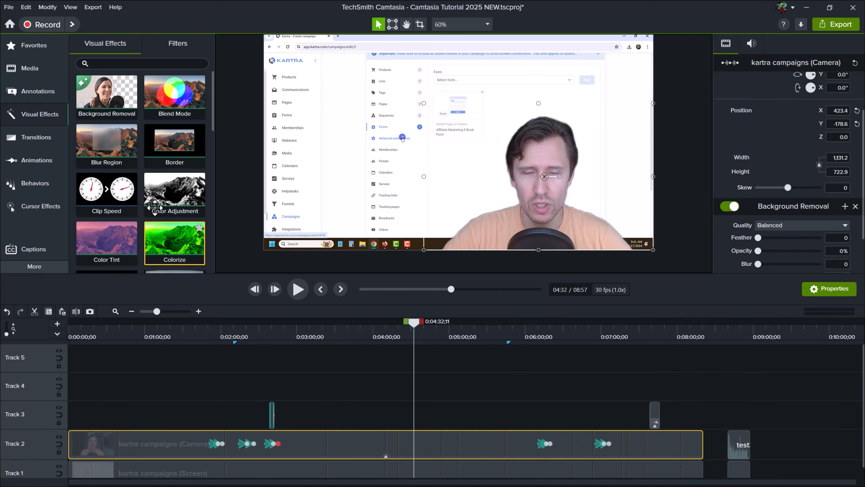
Shrink the webcam cutout to about 740 × 473, keeping it in the canvas's lower-right corner.
scroll(155, 207, down, 10)
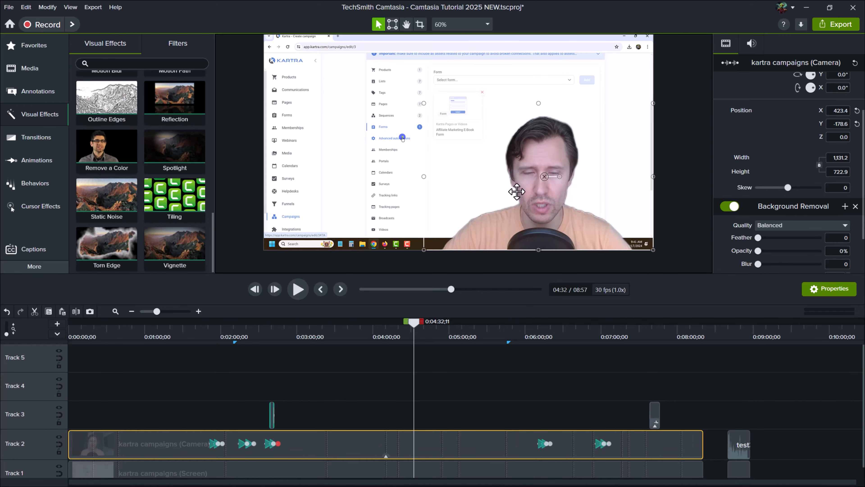
click(406, 174)
click(431, 106)
drag(447, 119, 504, 153)
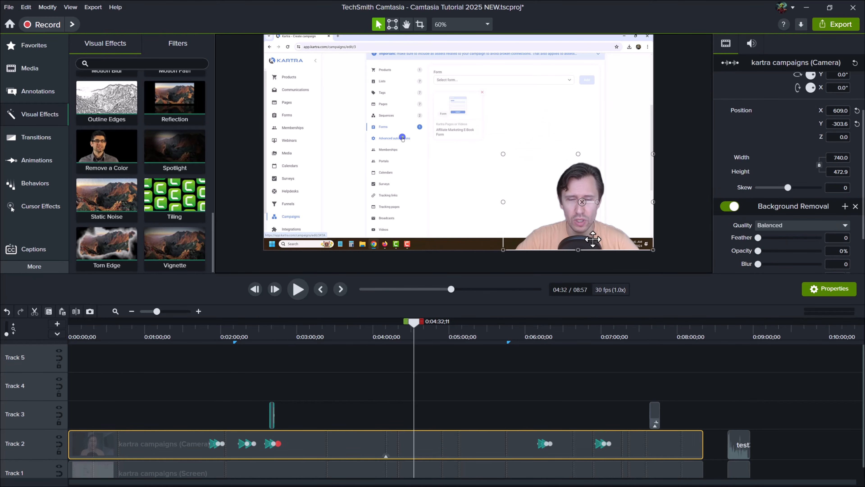
click(444, 400)
Split the screen recording clip on Track 1 at 0:04:15;17.
drag(415, 327, 393, 349)
scroll(156, 204, up, 10)
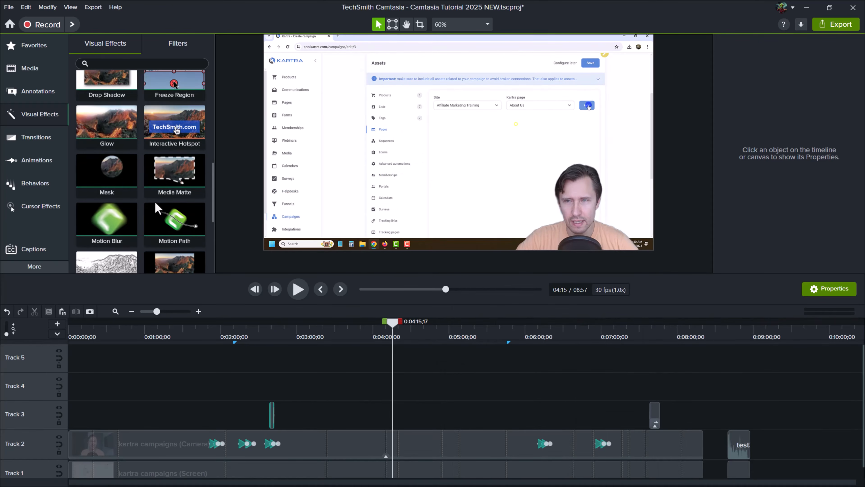
scroll(156, 204, up, 4)
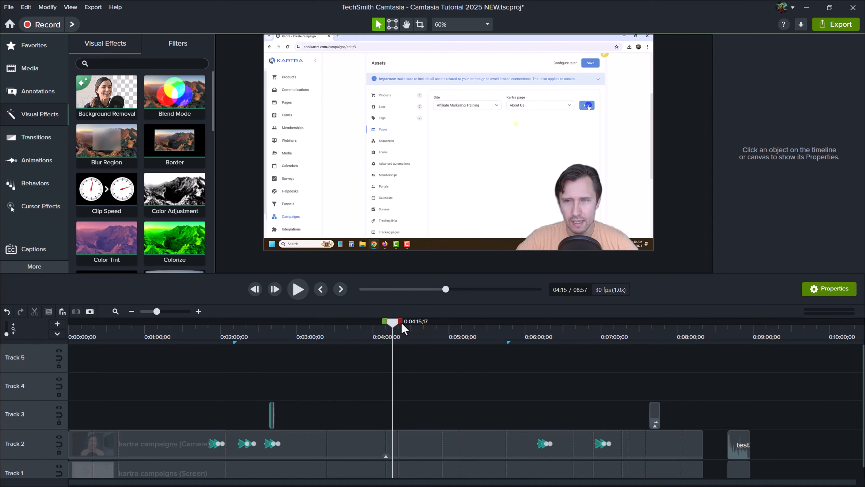
click(416, 449)
scroll(419, 399, down, 1)
click(413, 466)
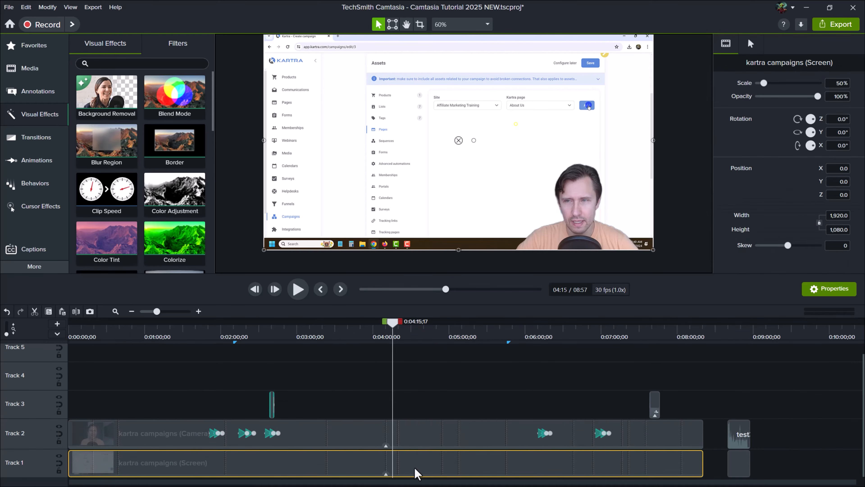
scroll(415, 469, up, 4)
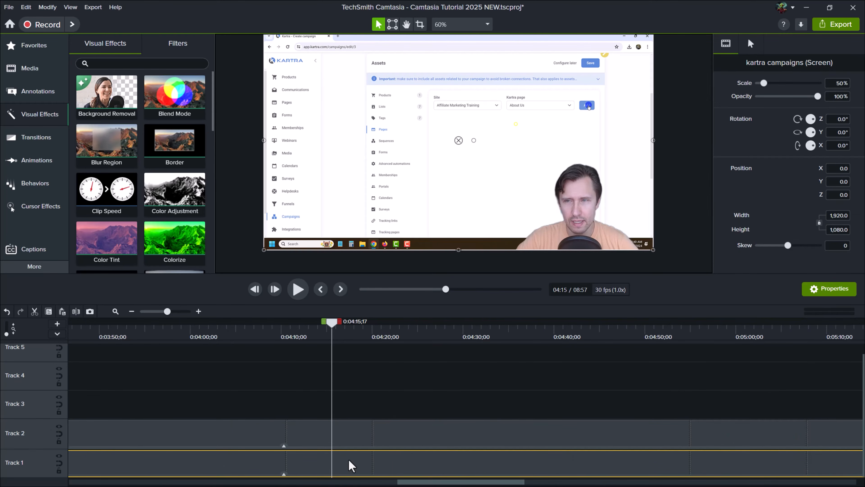
key(s)
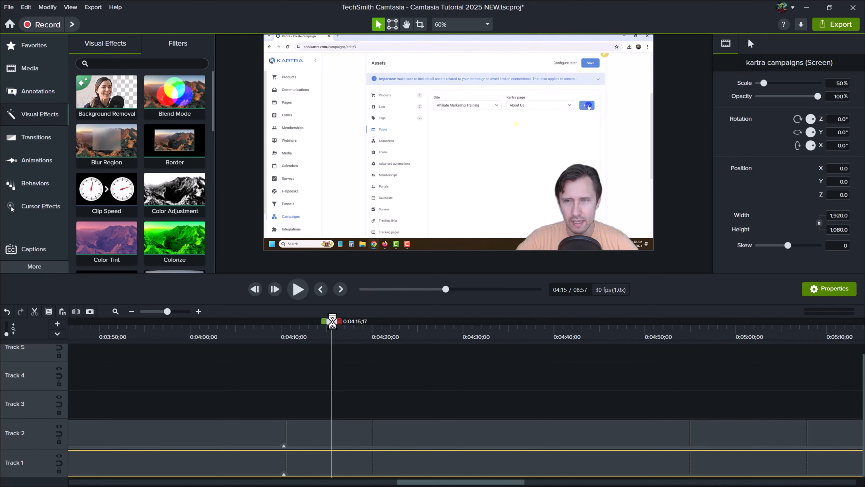
Split the screen recording on Track 1 at 0:04:51;04 and select the segment before the cut.
drag(333, 321, 655, 371)
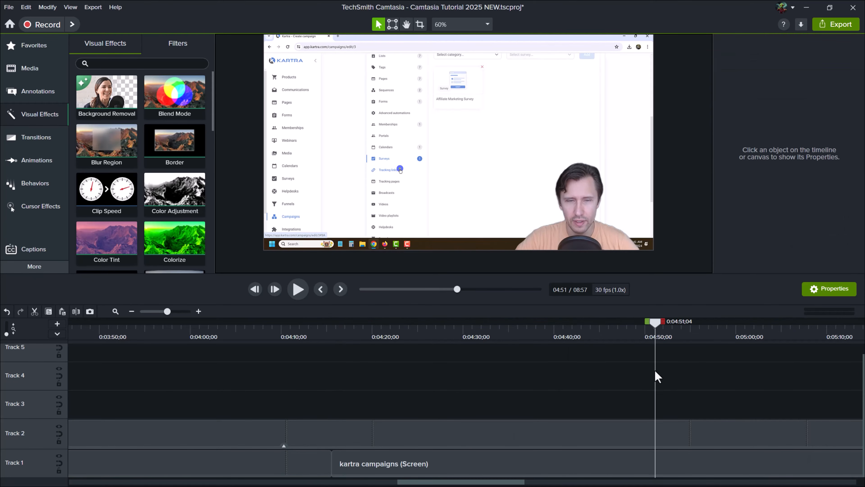
click(560, 460)
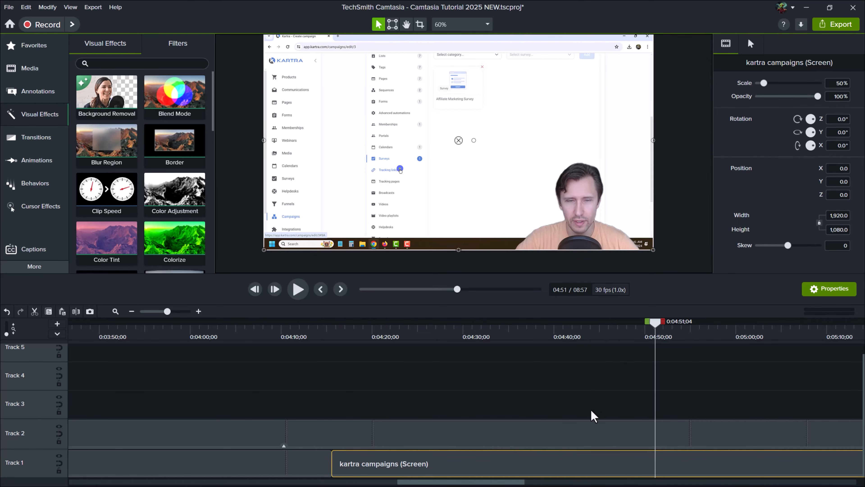
click(575, 391)
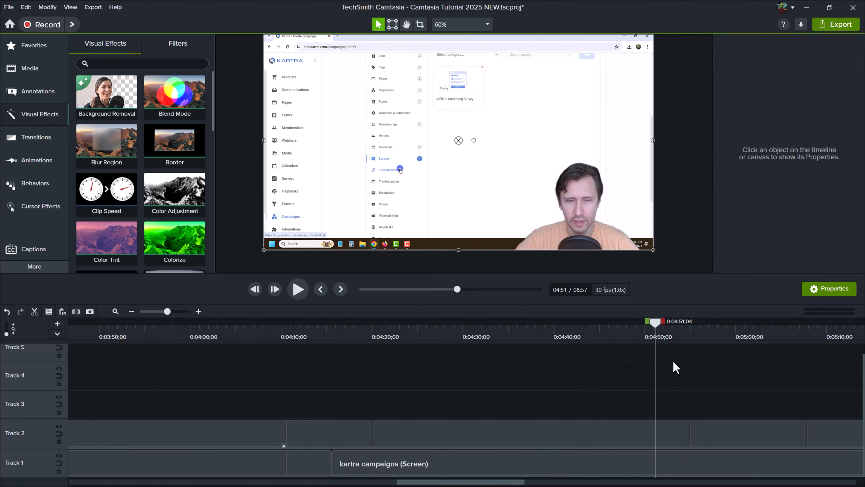
click(629, 467)
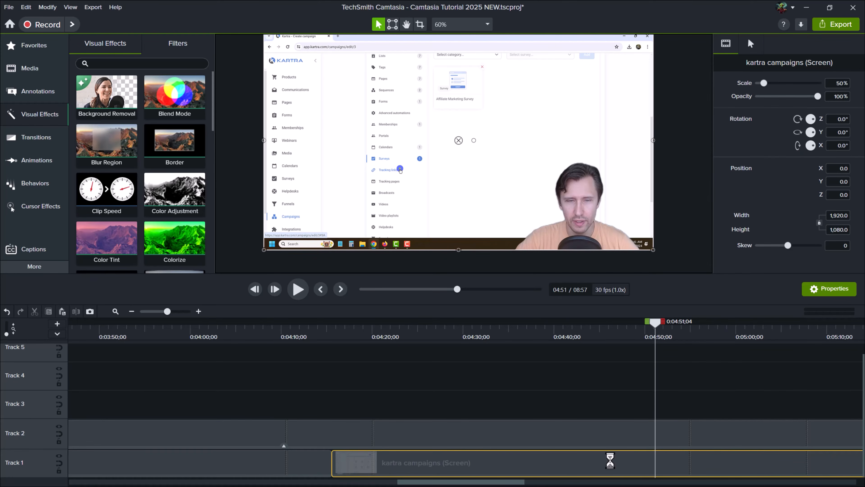
key(s)
click(493, 460)
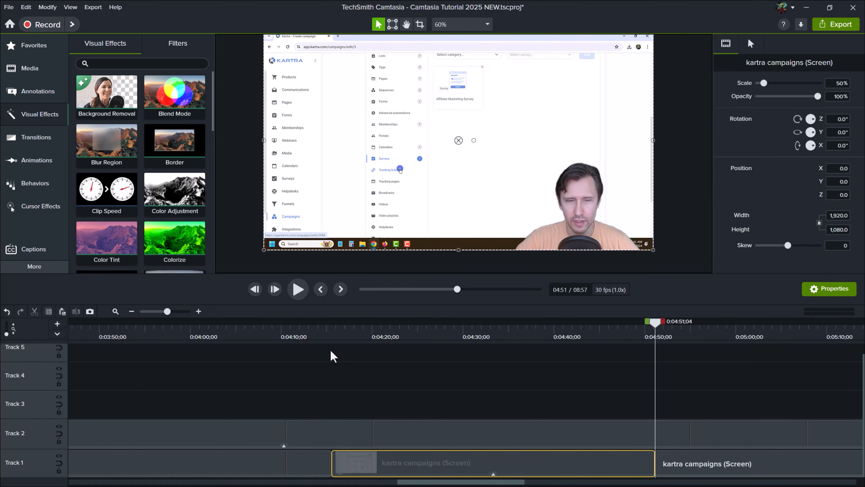
Split the camera clip on Track 2 in line with the first cut on Track 1, near 0:04:15.
click(335, 337)
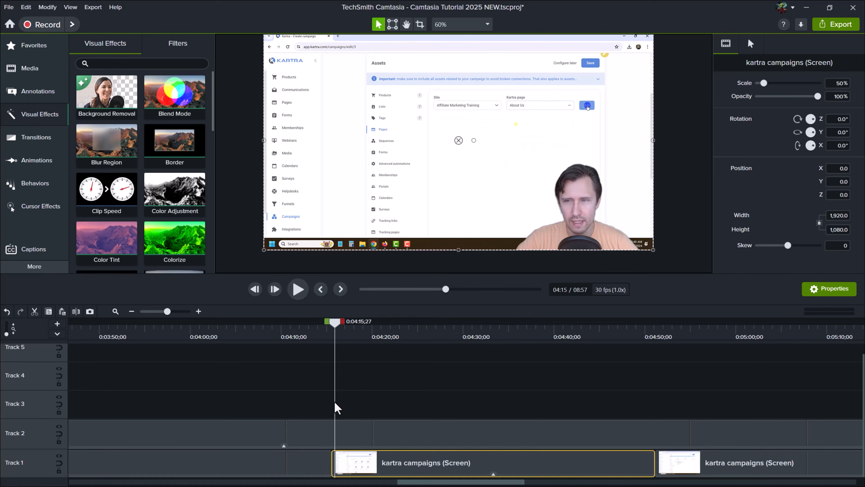
scroll(363, 385, up, 5)
drag(334, 326, 737, 371)
click(341, 430)
key(s)
Split the camera clip on Track 2 at 0:04:51;03, in line with the second cut on Track 1.
scroll(371, 379, down, 2)
scroll(593, 416, right, 9)
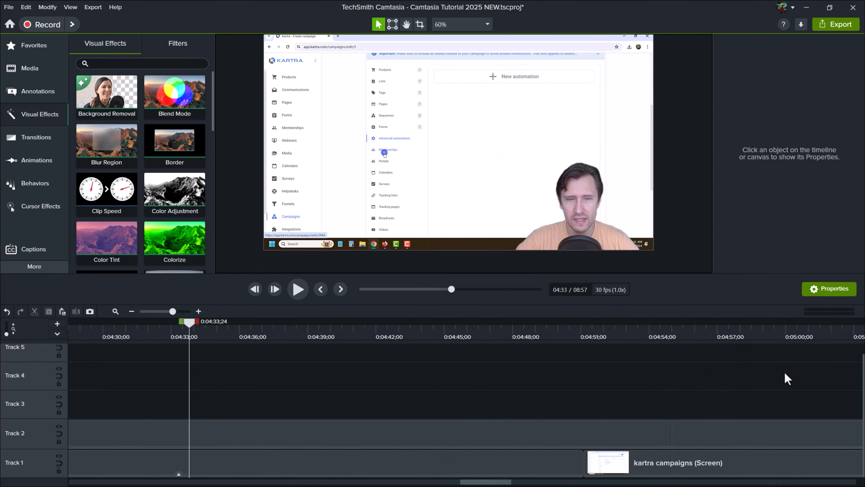
click(589, 340)
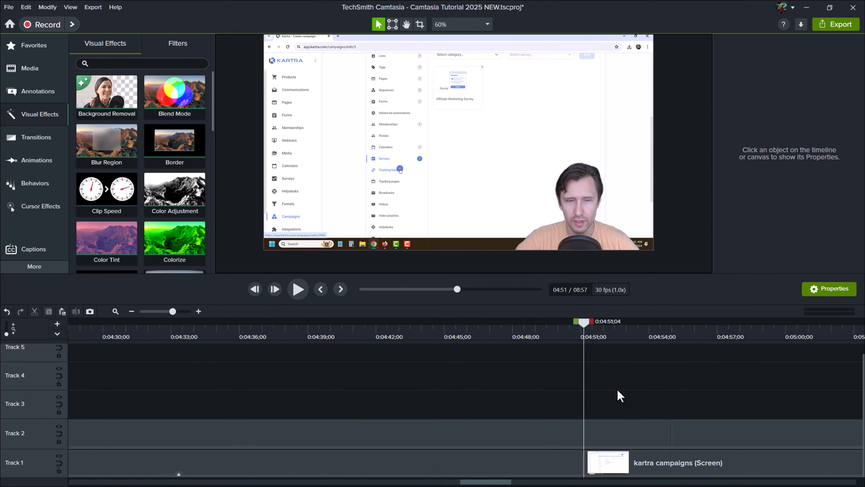
click(597, 430)
key(s)
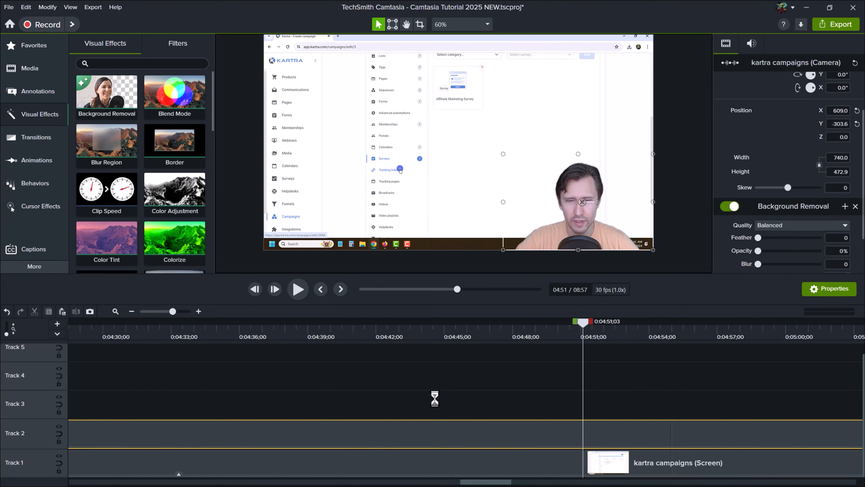
Add the Clip Speed effect to the middle screen recording segment between the two cuts on Track 1.
scroll(435, 399, down, 2)
scroll(437, 405, down, 2)
drag(373, 379, 433, 456)
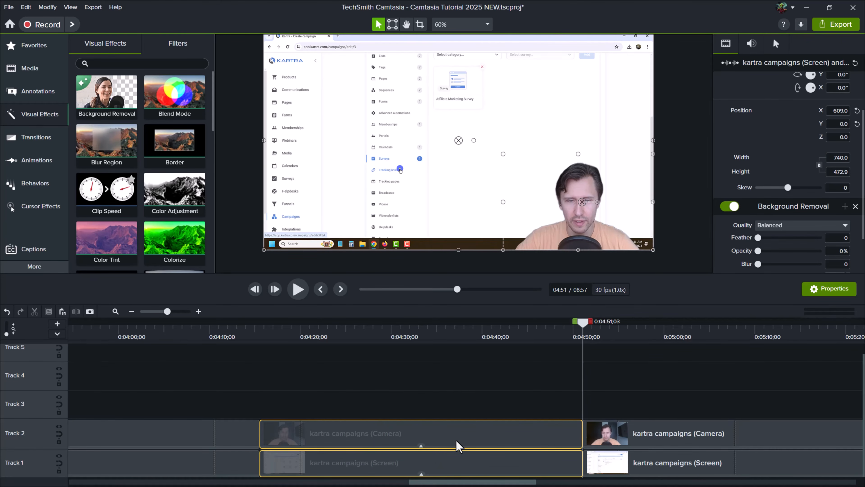
click(404, 328)
click(403, 385)
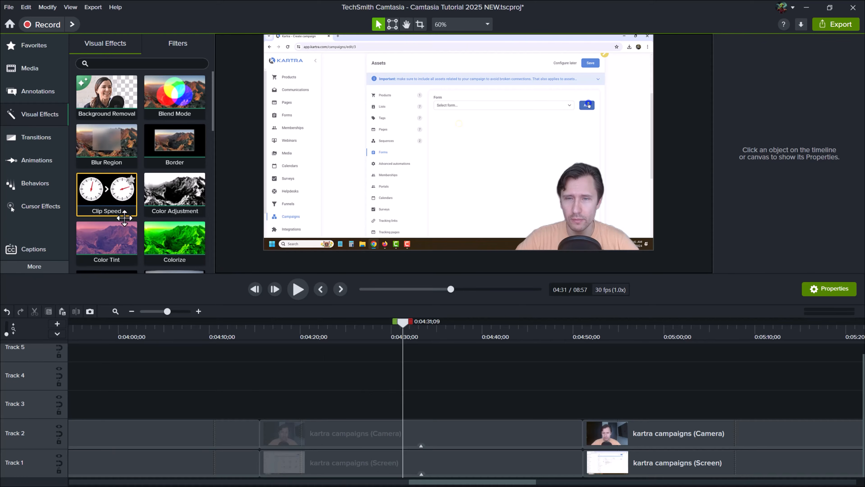
drag(125, 218, 372, 475)
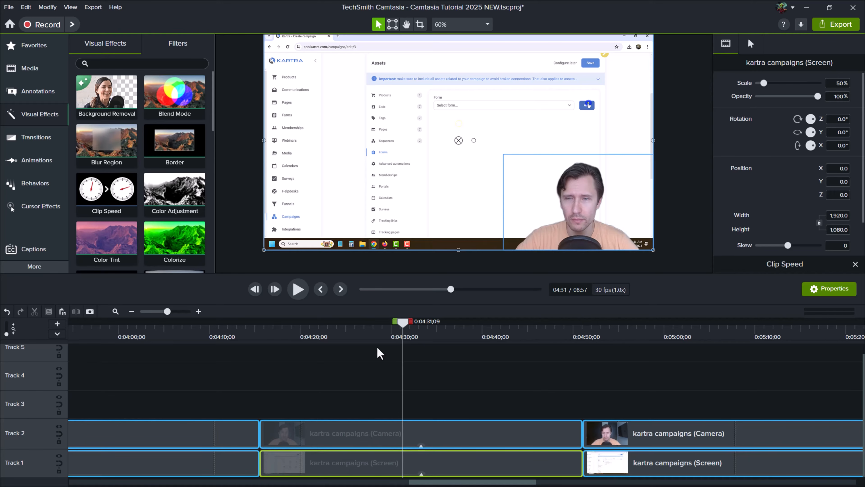
Add the Clip Speed effect to the middle camera segment on Track 2 and set its speed to 2x.
click(450, 360)
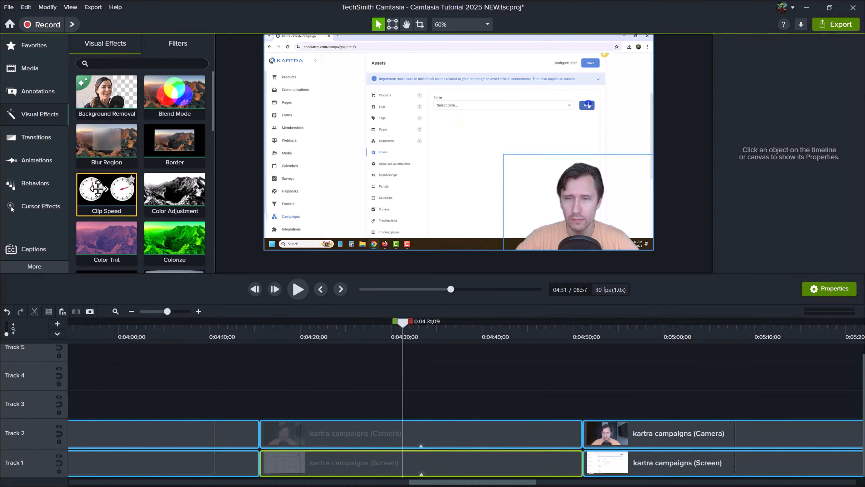
drag(106, 191, 366, 453)
drag(448, 451, 422, 451)
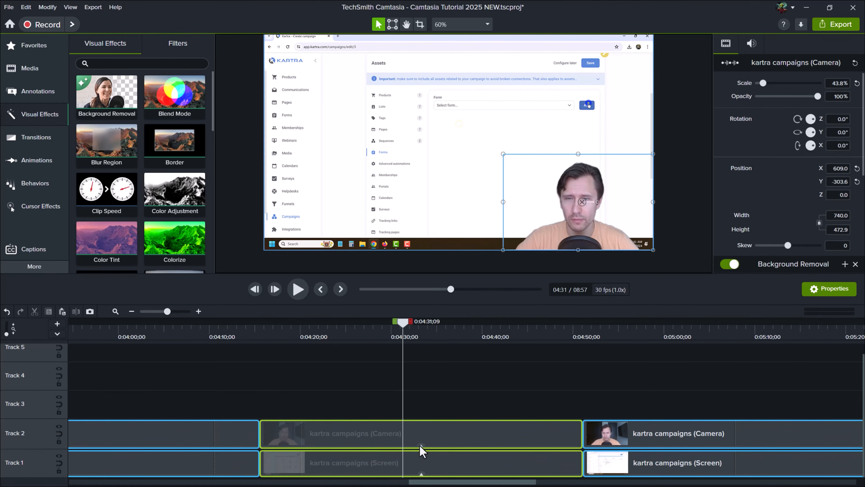
scroll(800, 232, down, 5)
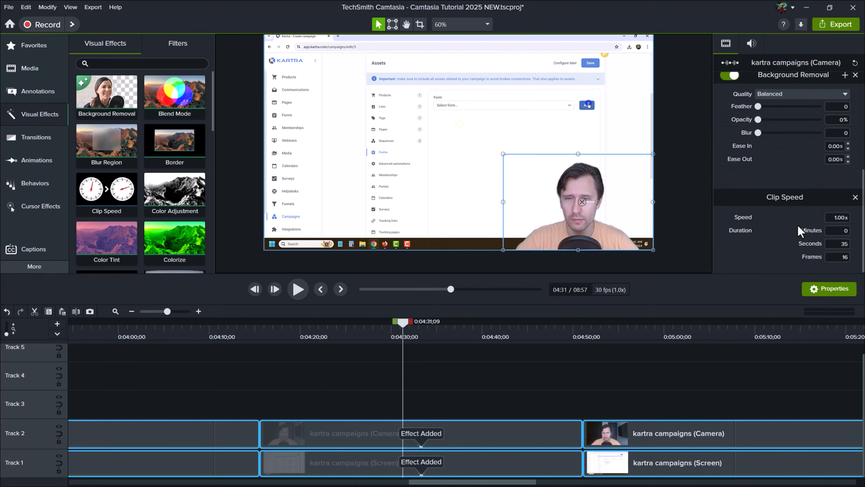
click(831, 219)
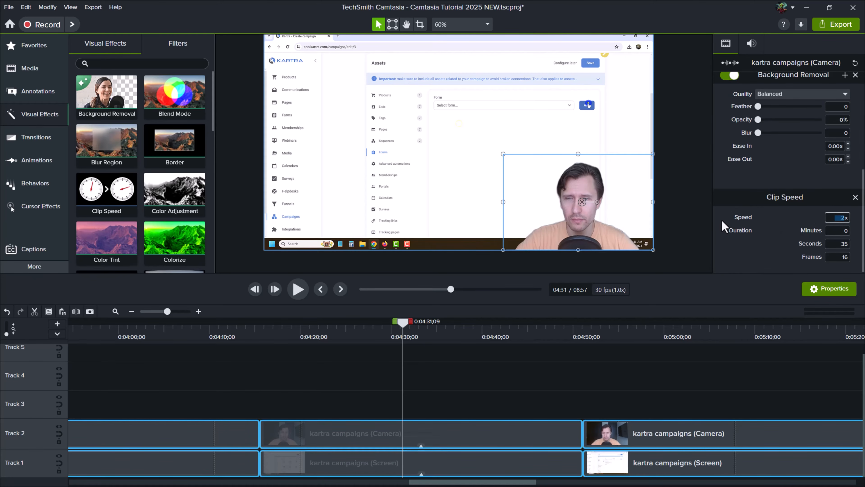
text(2)
key(Return)
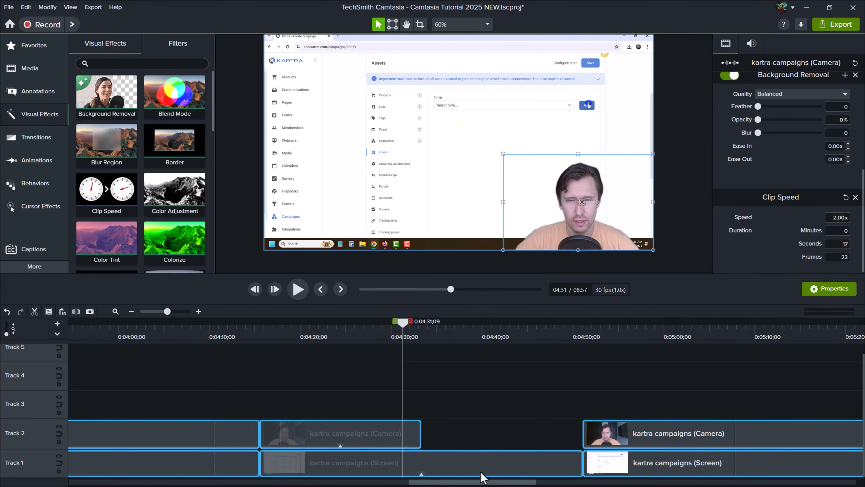
Set the clip speed of the middle screen segment on Track 1 to 2x and play back the sped-up part from before its start.
click(443, 465)
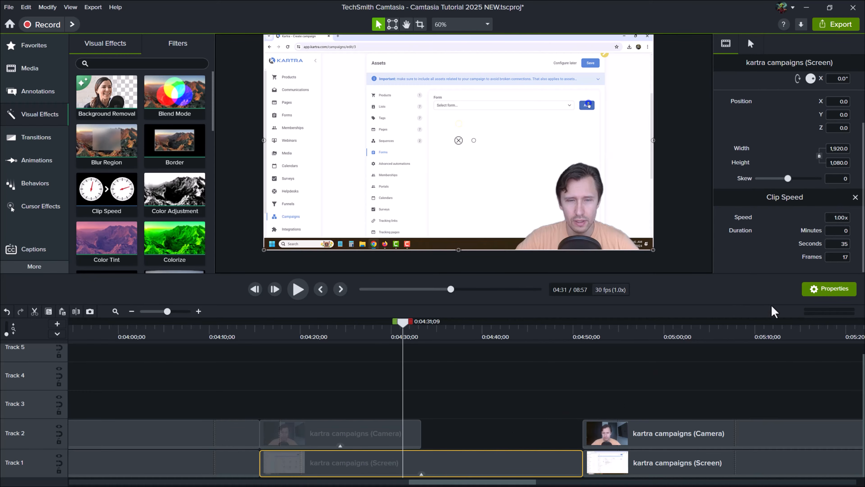
click(830, 218)
text(2)
key(Return)
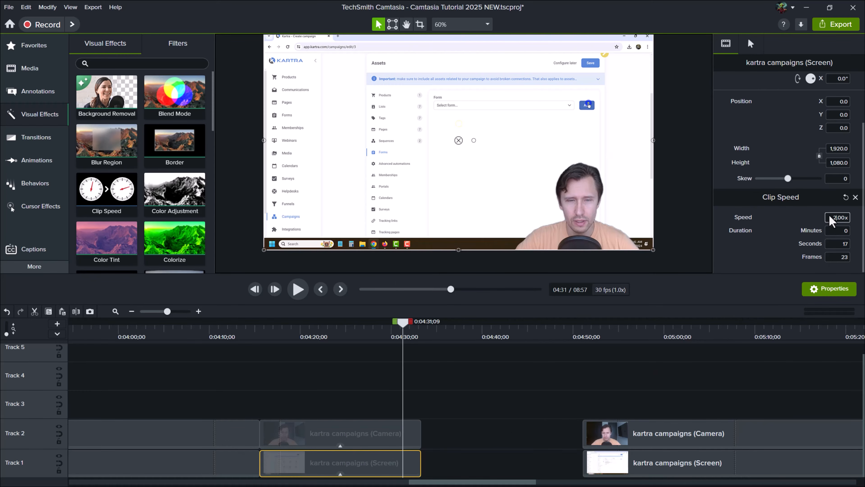
click(244, 322)
click(296, 290)
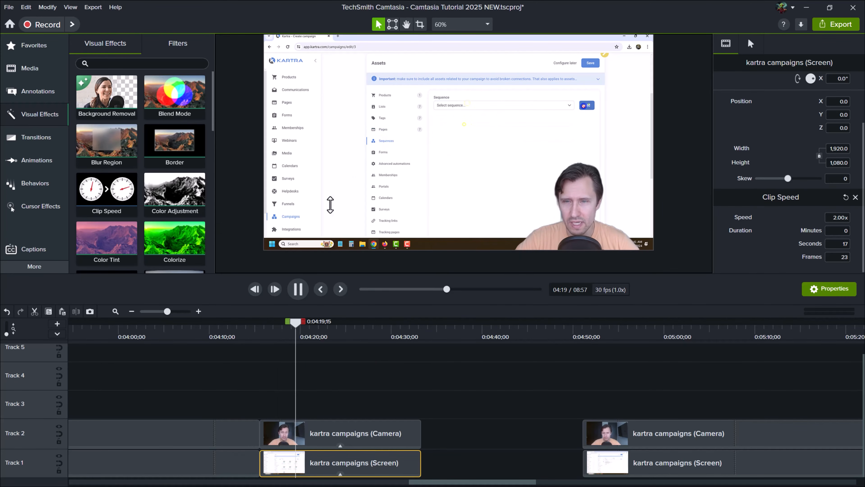
click(298, 289)
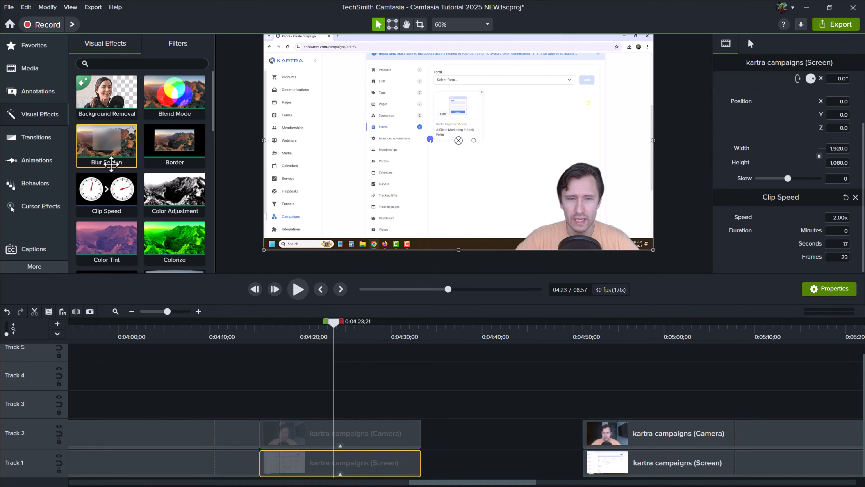
Extend the sped-up screen segment on Track 1 to meet the following segment and scrub through the extended part.
scroll(167, 179, down, 1)
scroll(167, 179, down, 4)
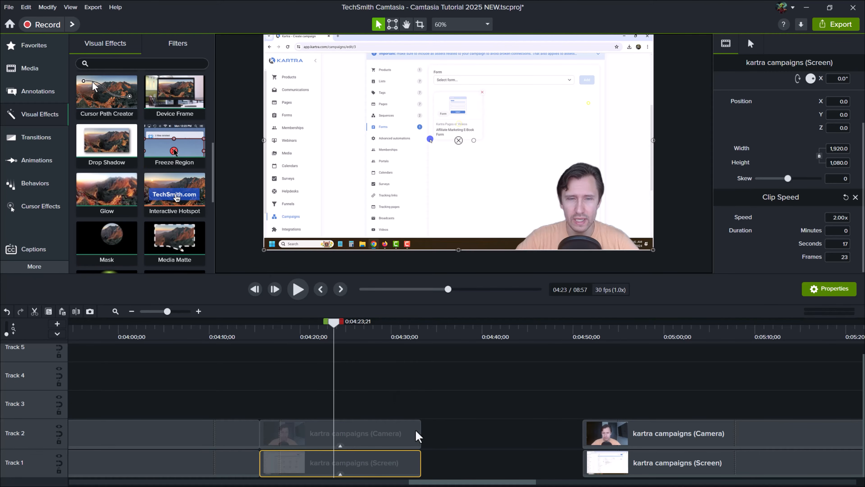
drag(420, 337, 419, 400)
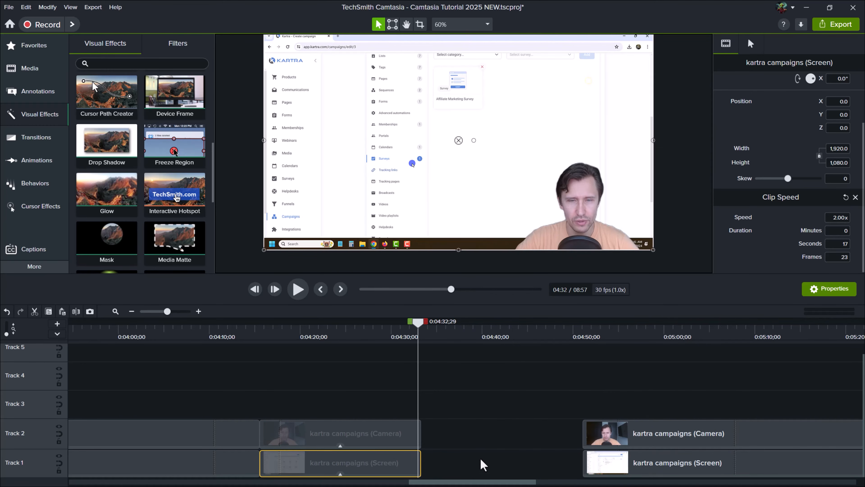
drag(421, 460, 587, 462)
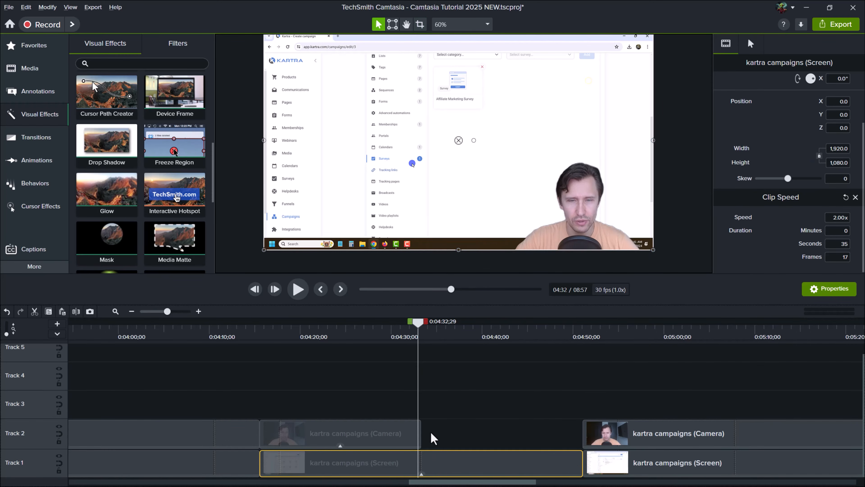
scroll(444, 439, up, 5)
scroll(442, 467, up, 1)
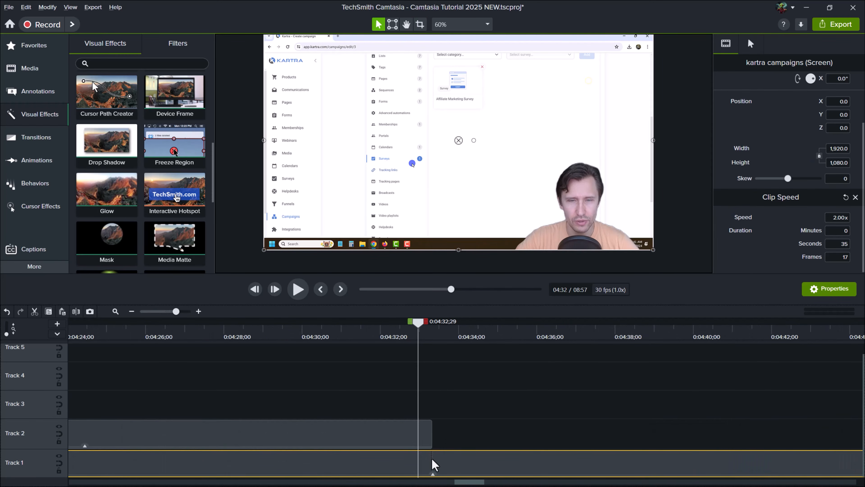
scroll(375, 381, right, 3)
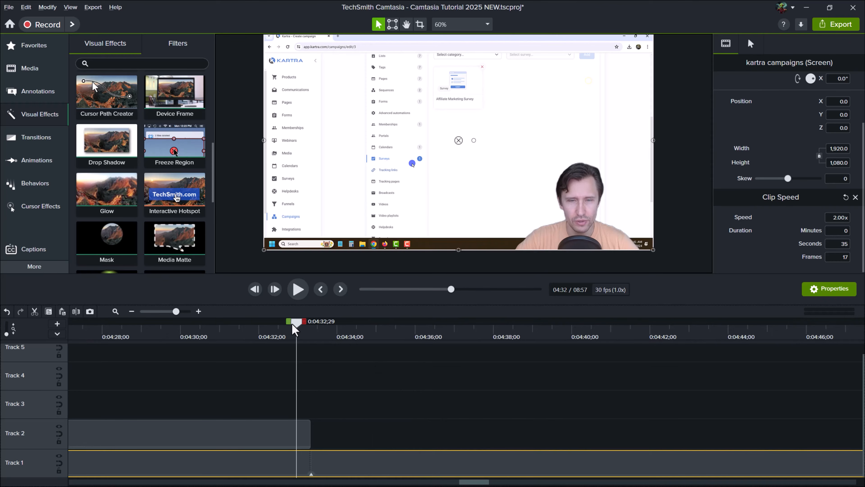
drag(295, 329, 555, 400)
scroll(442, 411, down, 3)
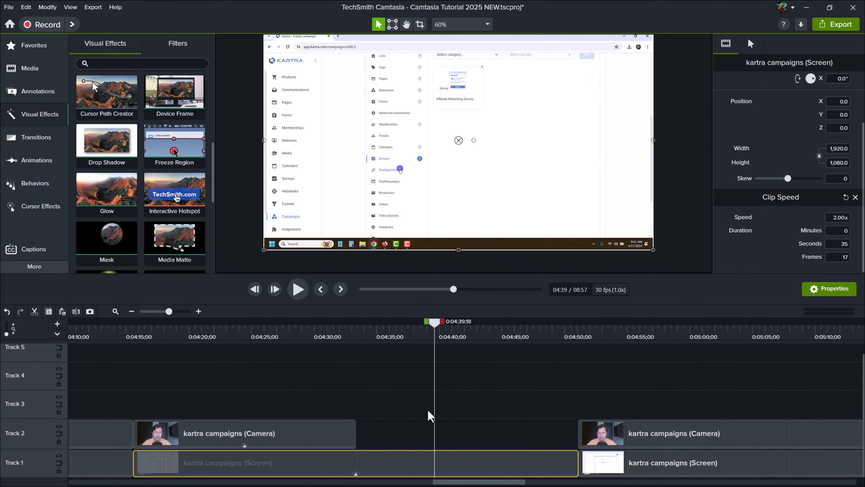
drag(439, 334, 419, 389)
Undo the segment extension, the Clip Speed effects and the cuts, back to the unsplit clips on Tracks 1 and 2.
scroll(363, 434, down, 5)
key(ctrl+z)
key(ctrl+z)
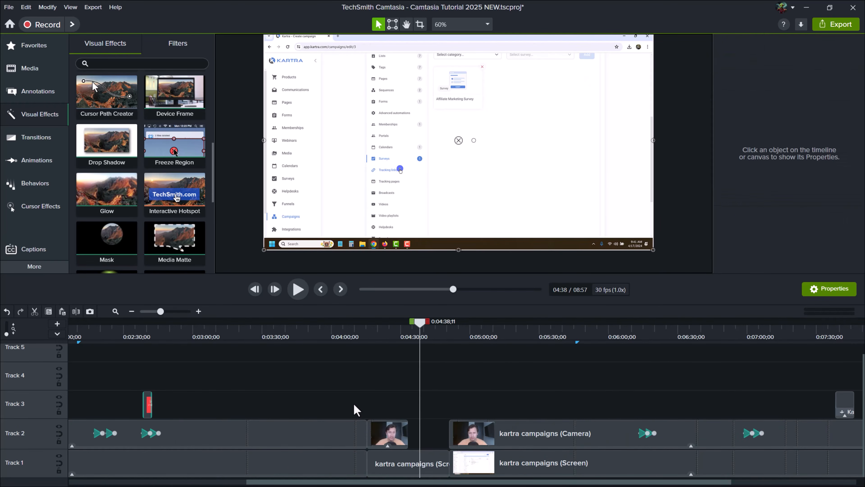
key(ctrl+y)
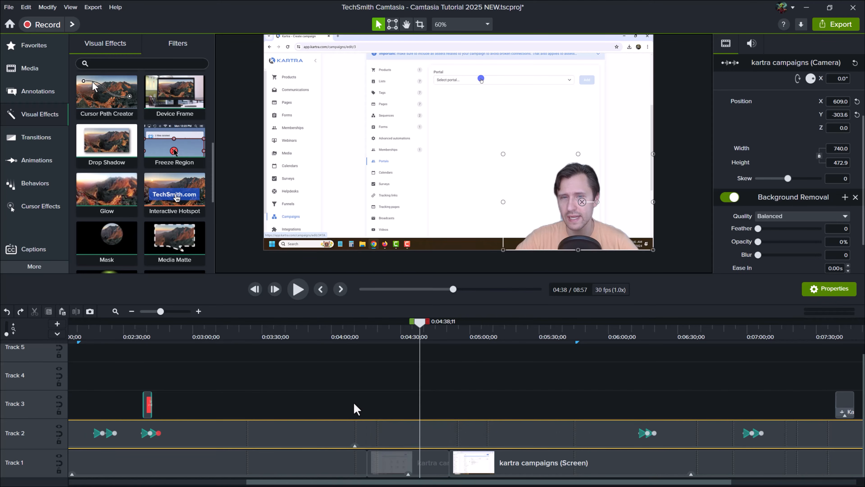
key(ctrl+z)
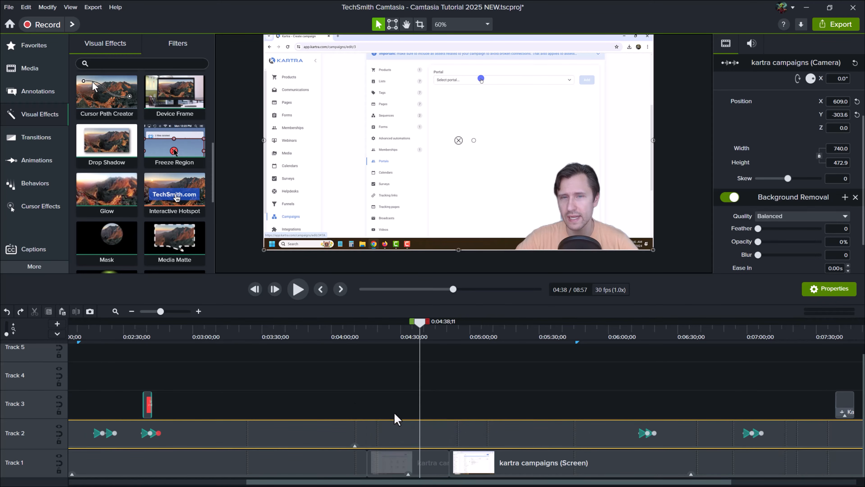
click(353, 399)
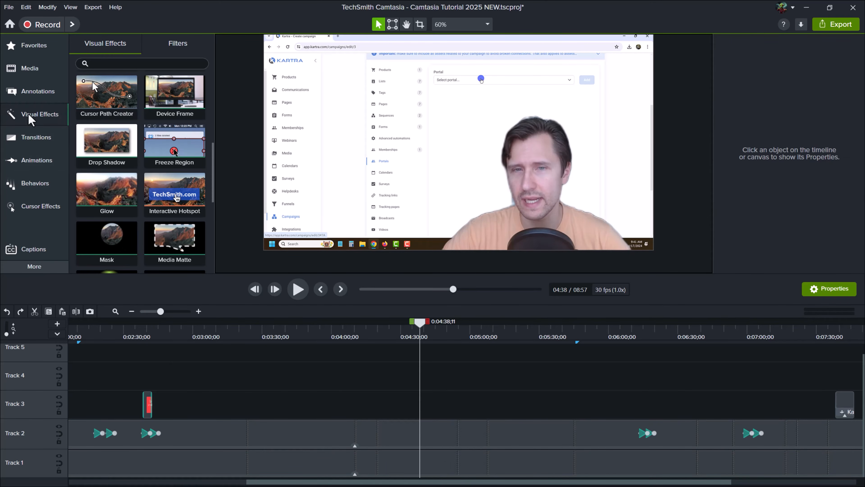
Browse the visual effects and the full list of available transitions.
scroll(162, 79, down, 4)
scroll(143, 174, up, 10)
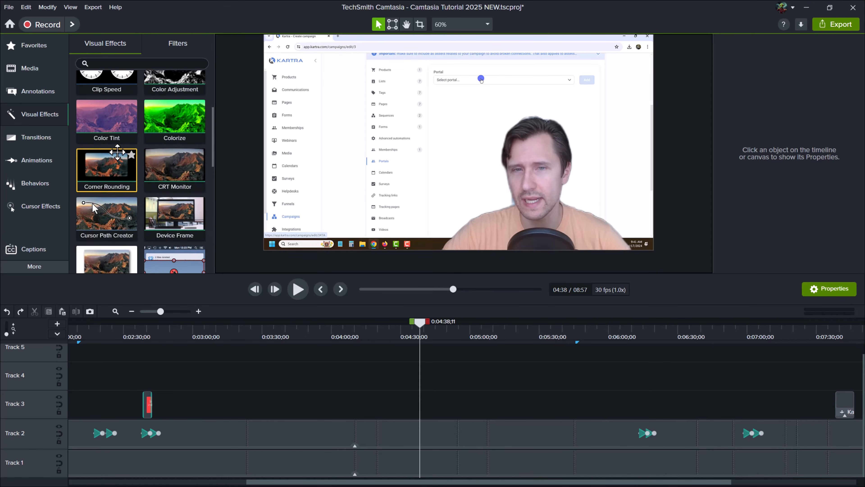
click(56, 143)
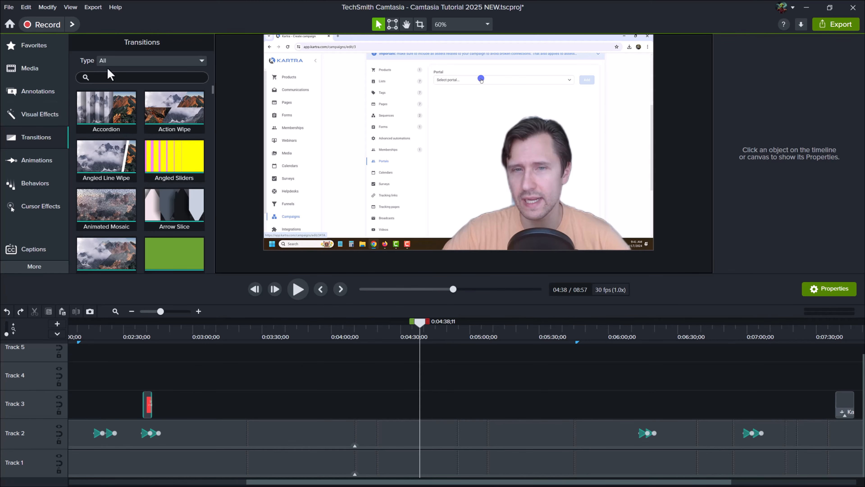
scroll(148, 143, down, 5)
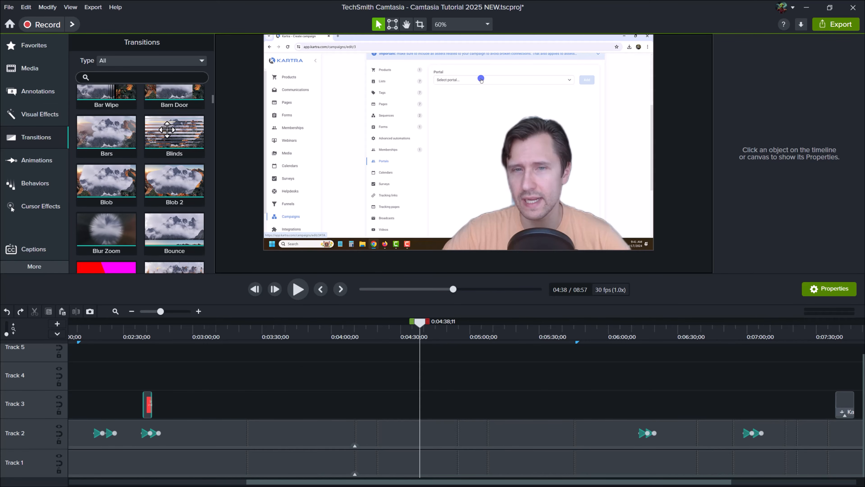
drag(213, 104, 214, 286)
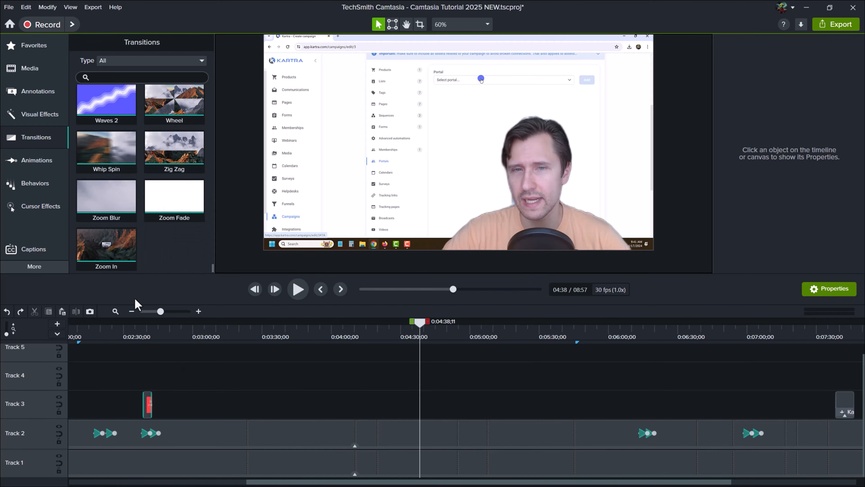
Add a white rectangle shape annotation to Track 3 at 0:04:38;11.
click(38, 91)
click(129, 45)
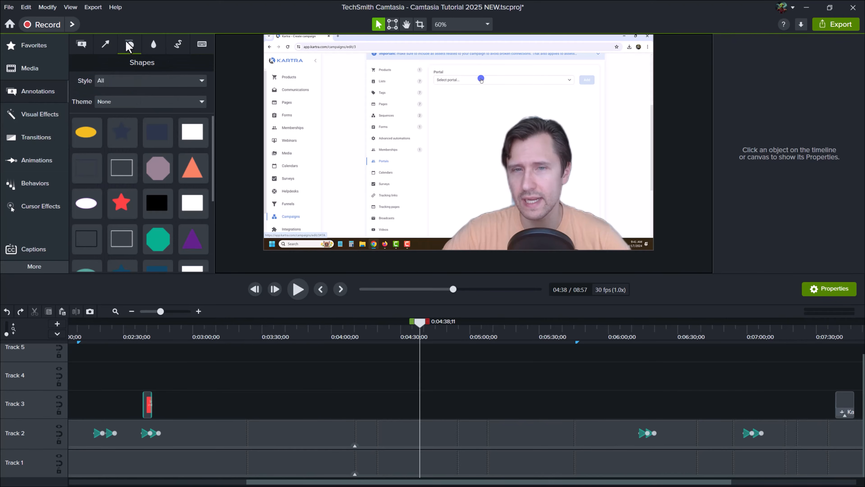
drag(193, 132, 412, 404)
Change the rectangle's fill to the dark default colour, enlarge it and place it over the upper-left part of the screen recording.
click(751, 44)
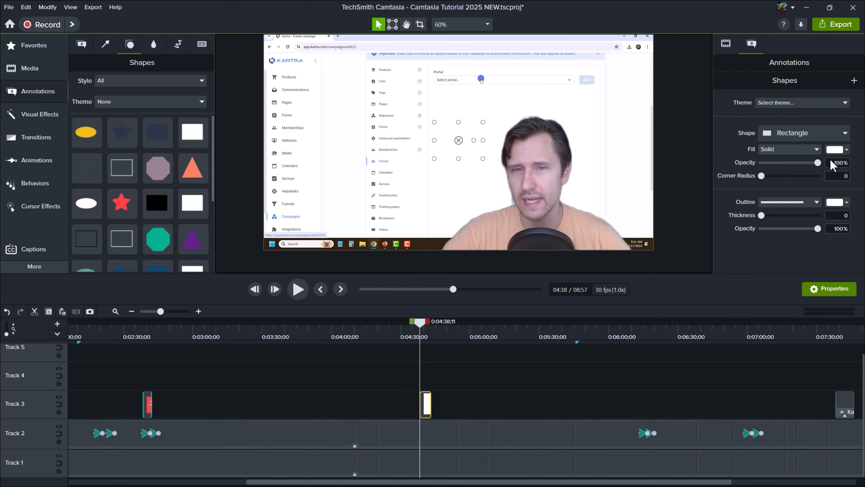
click(835, 150)
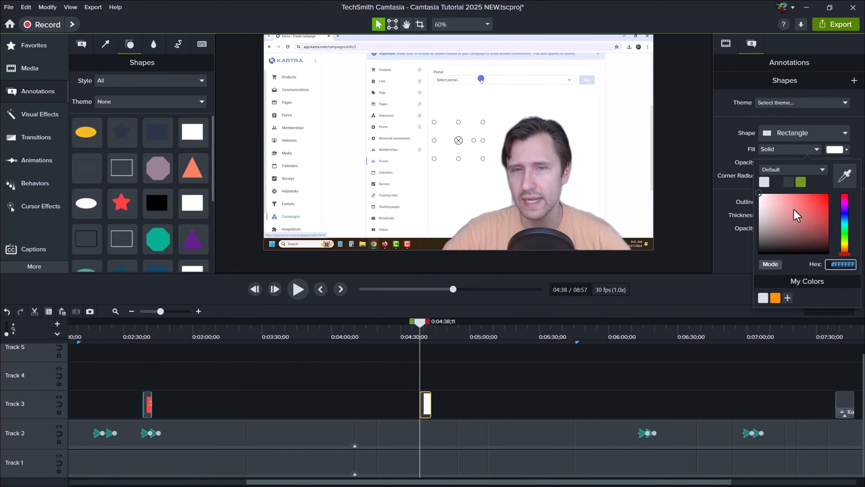
click(774, 182)
drag(439, 134, 394, 105)
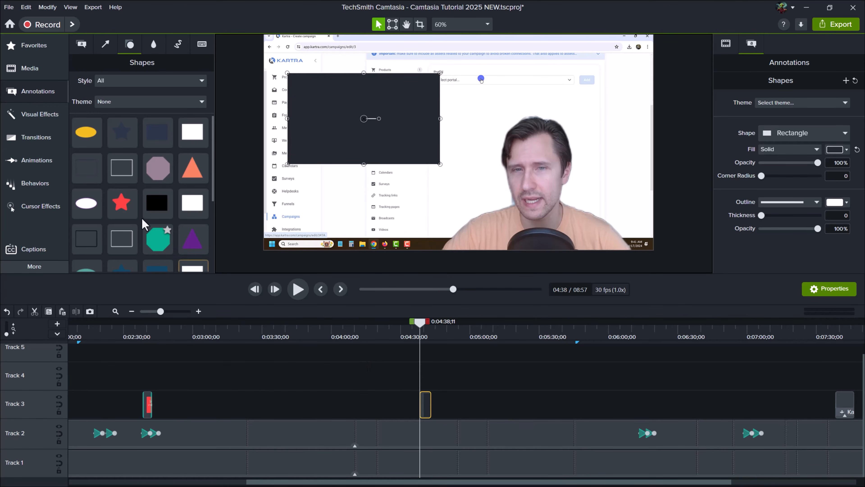
Add the Wheel transition to both ends of the rectangle clip on Track 3 and lengthen the clip to about 0:05:05.
click(44, 138)
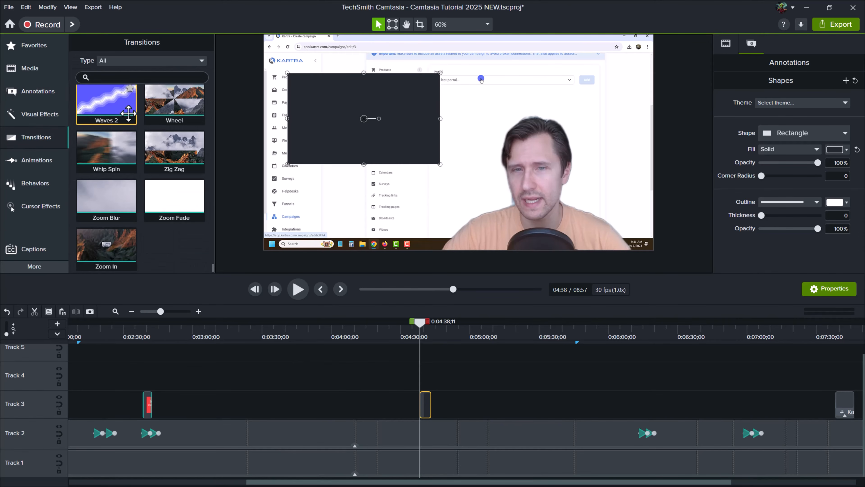
scroll(155, 182, up, 2)
drag(154, 183, 426, 406)
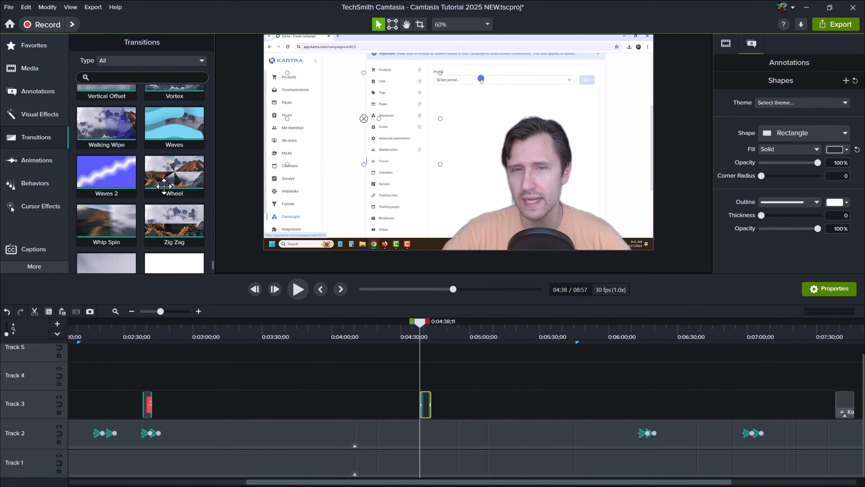
click(298, 290)
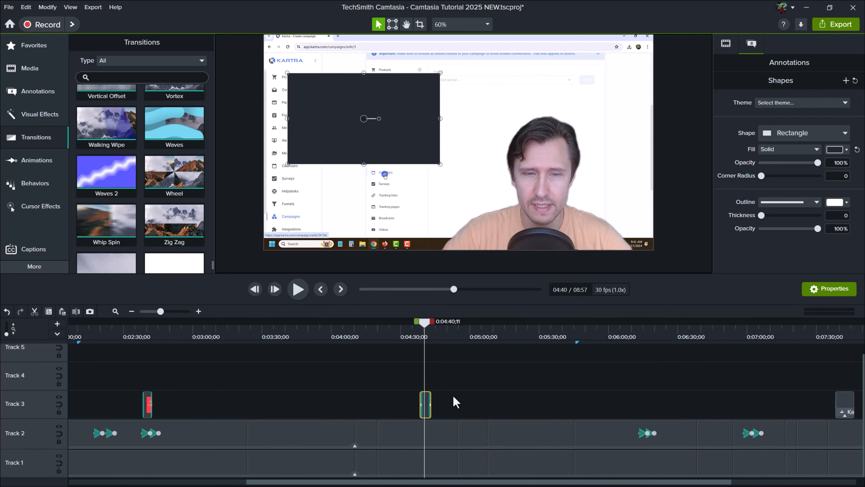
scroll(457, 403, up, 3)
drag(450, 405, 636, 406)
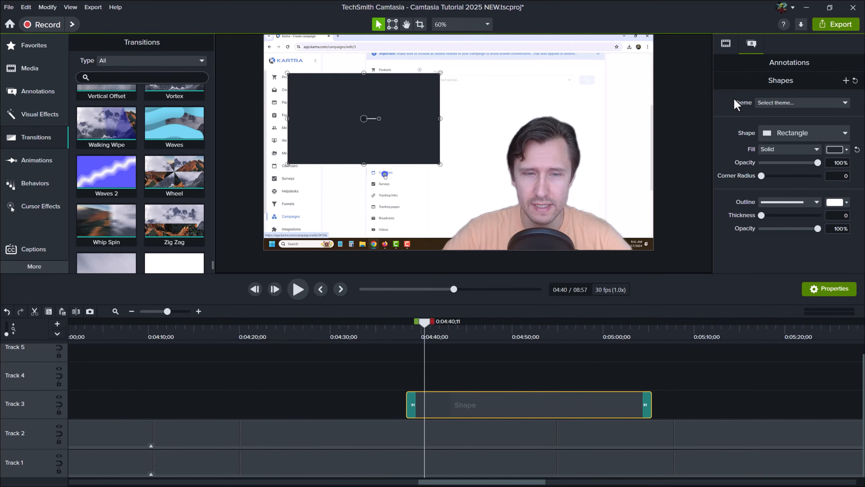
Change the rectangle clip's starting transition to Fade and play it back from just before the clip.
click(411, 409)
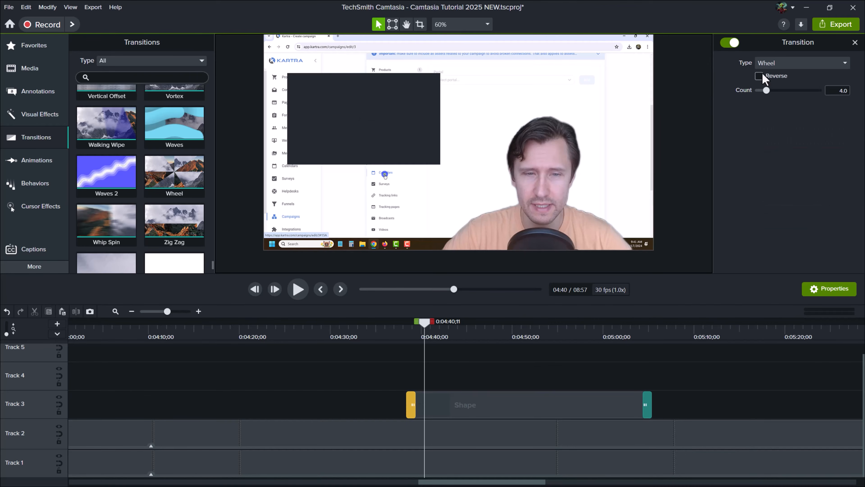
click(784, 63)
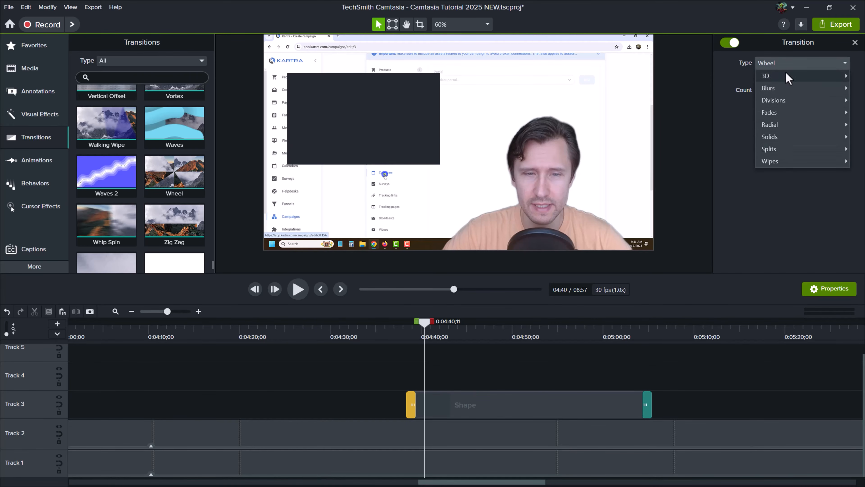
mouse_move(782, 117)
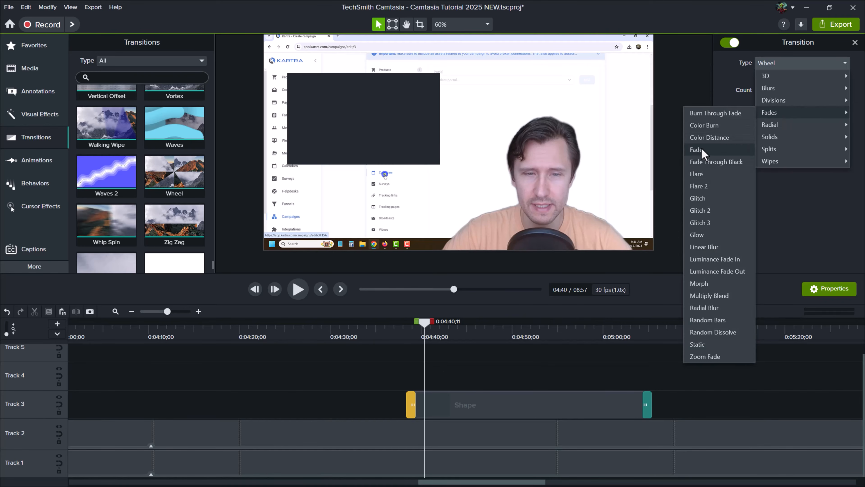
click(696, 150)
click(404, 324)
click(297, 289)
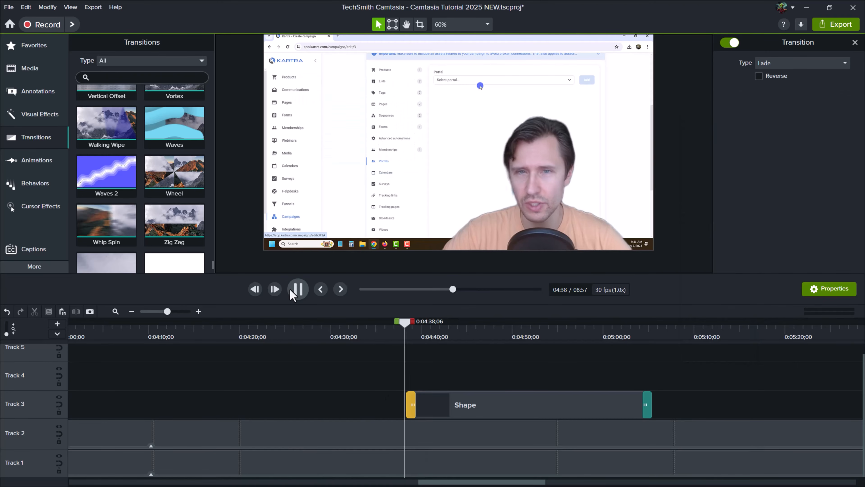
Shorten the Fade transition at the start of the rectangle clip to under half a second and play it back.
click(292, 292)
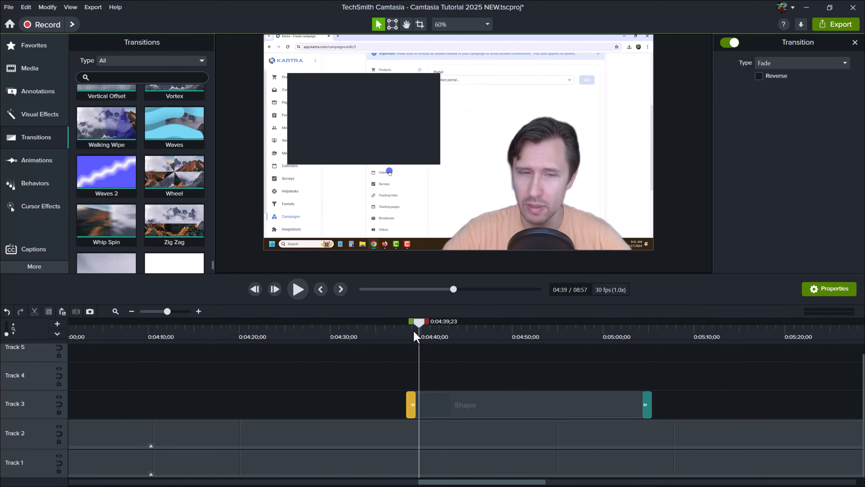
scroll(419, 368, up, 2)
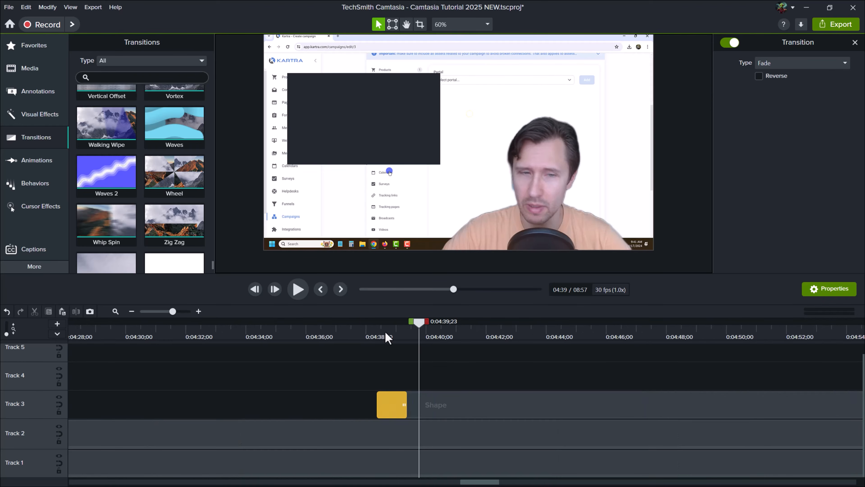
scroll(380, 337, up, 2)
click(377, 337)
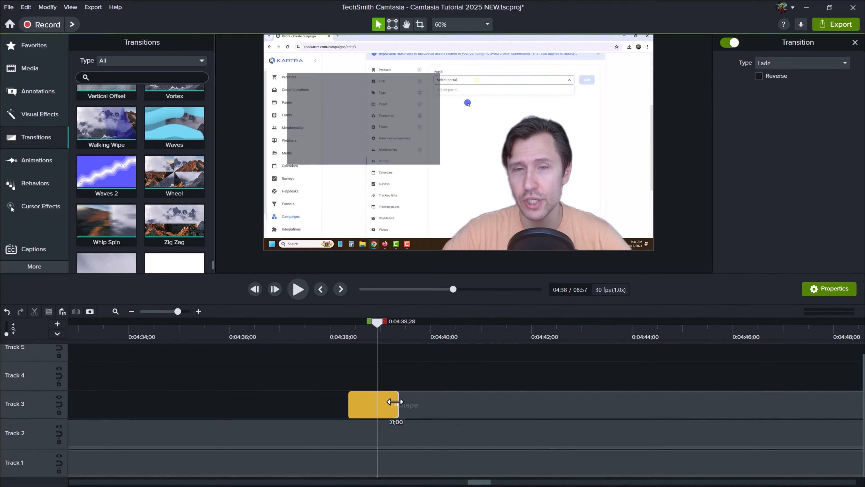
drag(394, 402, 365, 402)
drag(351, 335, 347, 335)
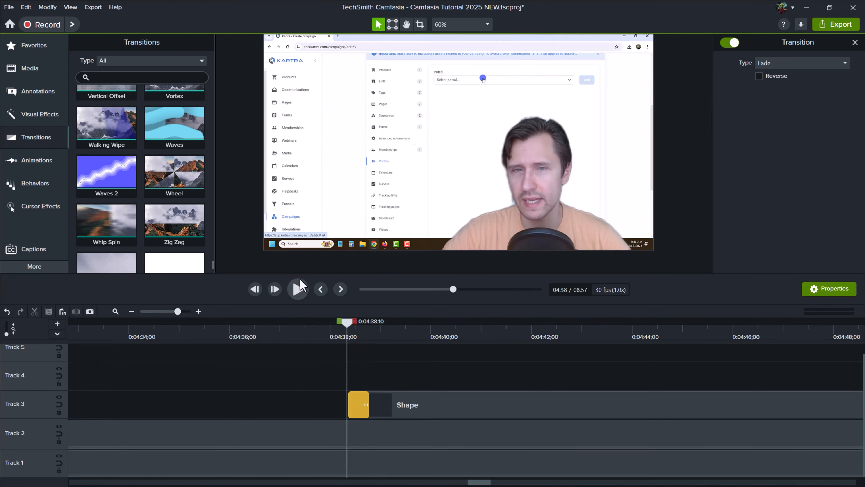
click(299, 294)
scroll(446, 385, down, 2)
scroll(758, 396, down, 1)
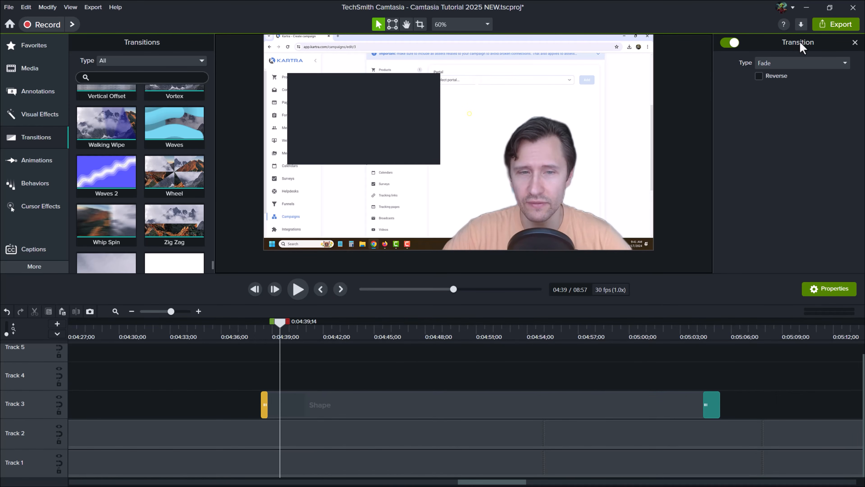
Change the rectangle clip's starting transition to Blinds, lengthen it to about 1.4 seconds and play it back.
click(784, 67)
mouse_move(780, 150)
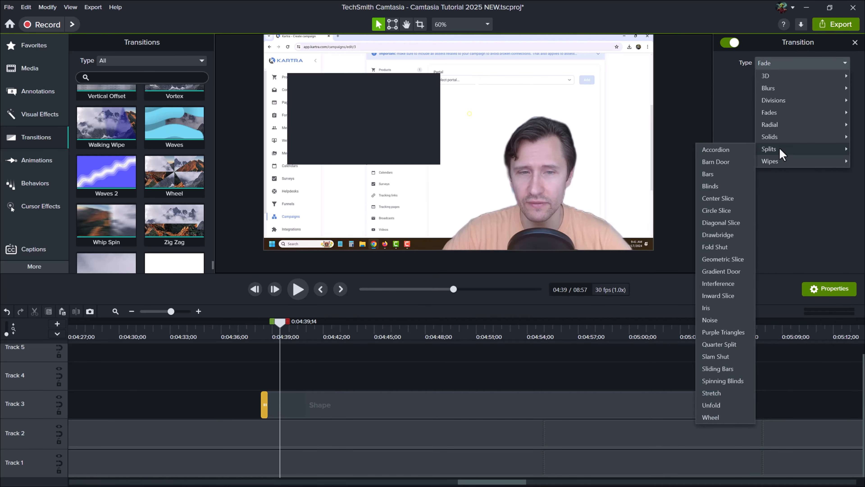
click(715, 186)
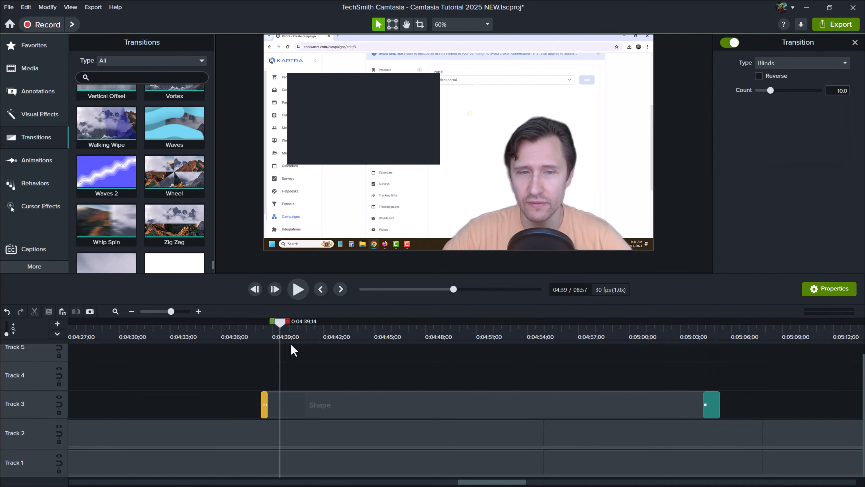
click(262, 328)
drag(283, 403, 284, 404)
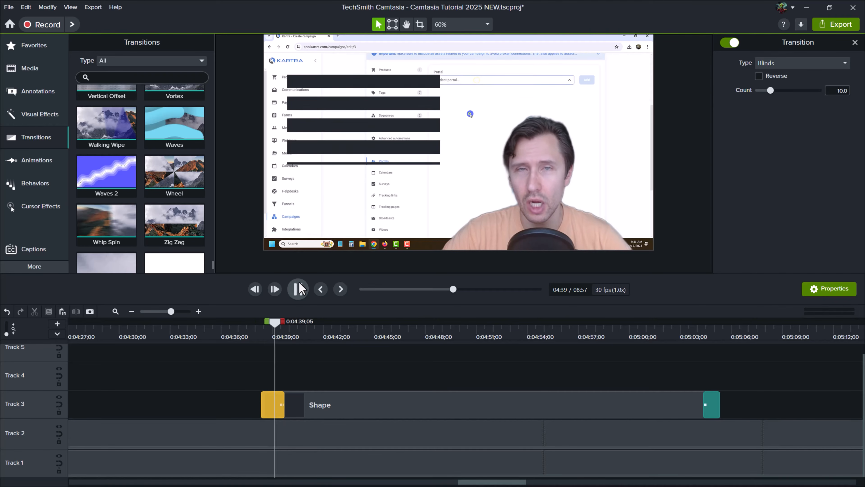
click(301, 289)
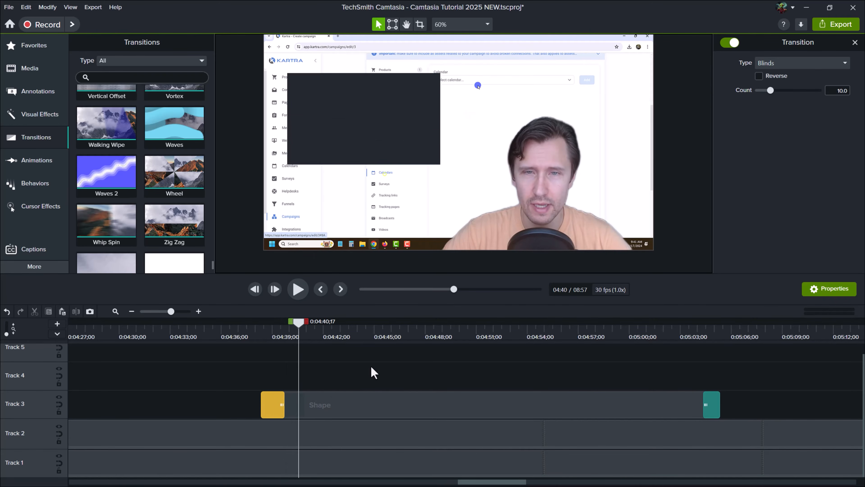
Look through the animation presets from Custom to Motion Path and the Zoom-n-Pan options.
scroll(371, 373, down, 3)
click(28, 161)
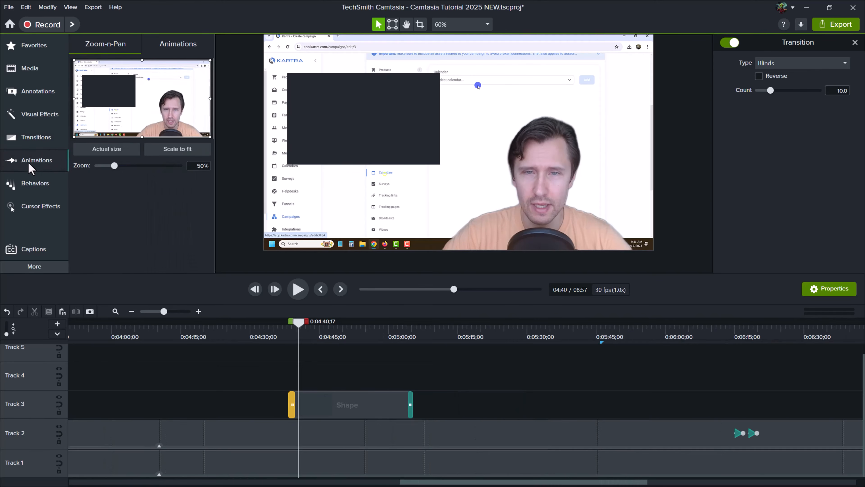
click(167, 47)
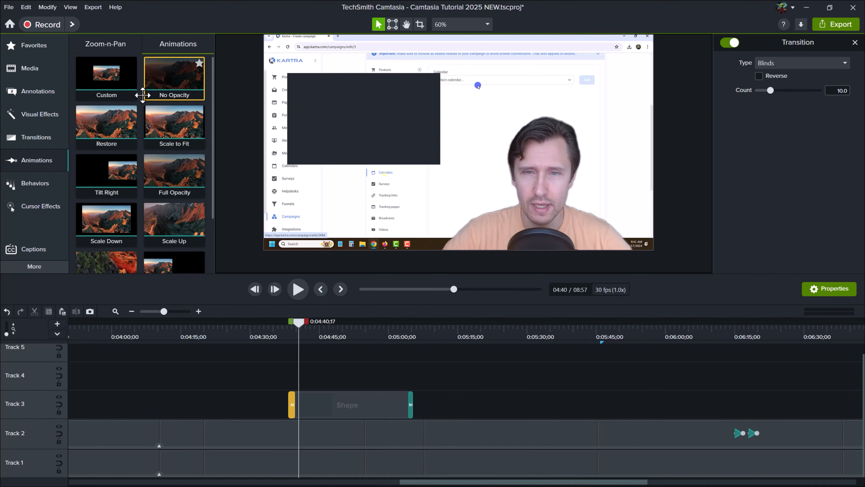
scroll(146, 239, down, 2)
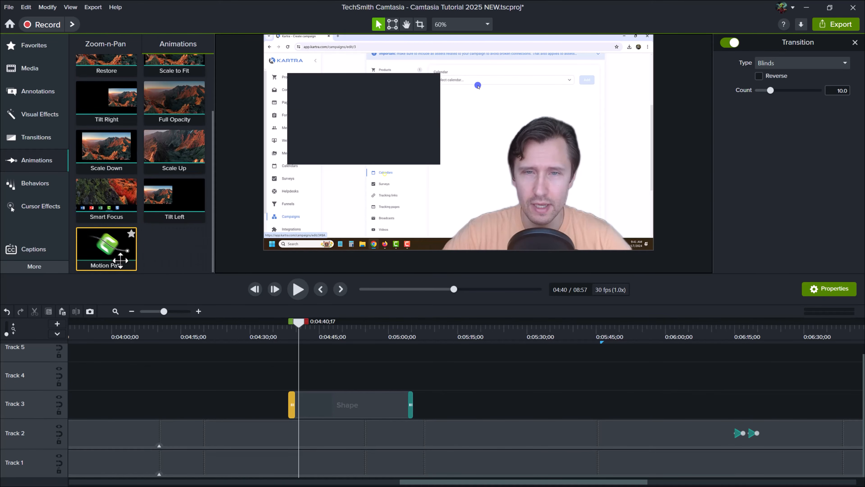
scroll(136, 204, up, 2)
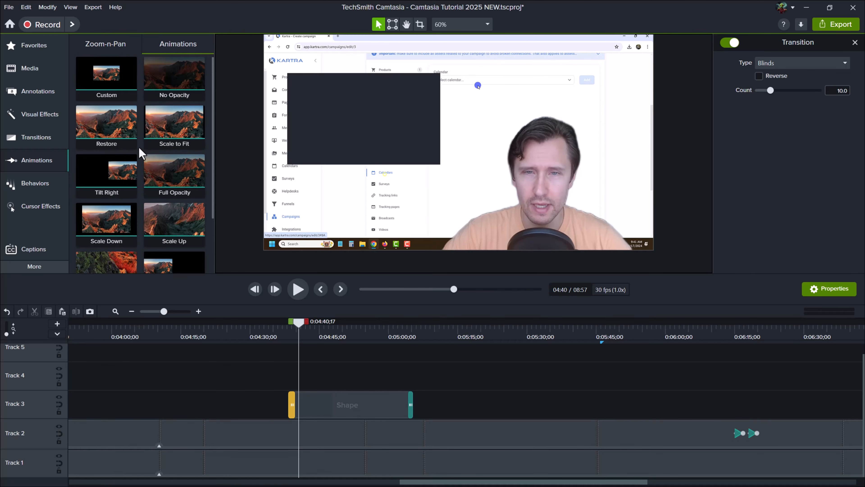
scroll(138, 153, up, 1)
click(104, 47)
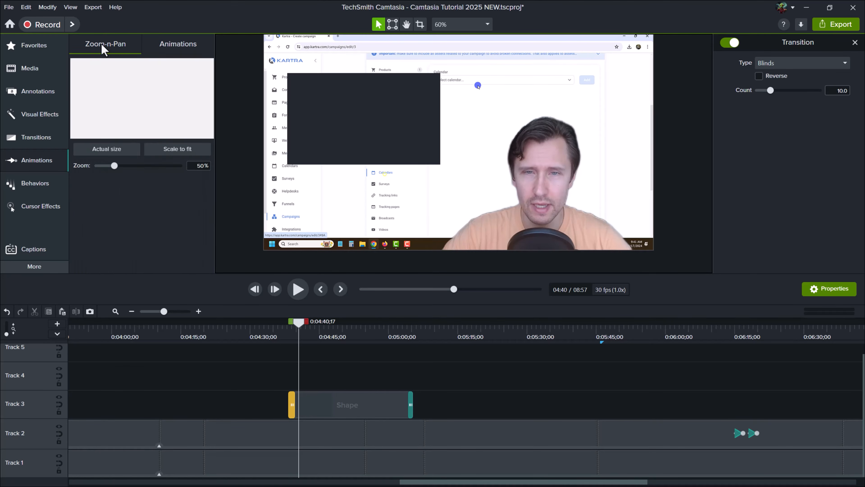
Delete the rectangle clip from Track 3 and set the canvas zoom to fit the whole frame.
click(330, 407)
key(Delete)
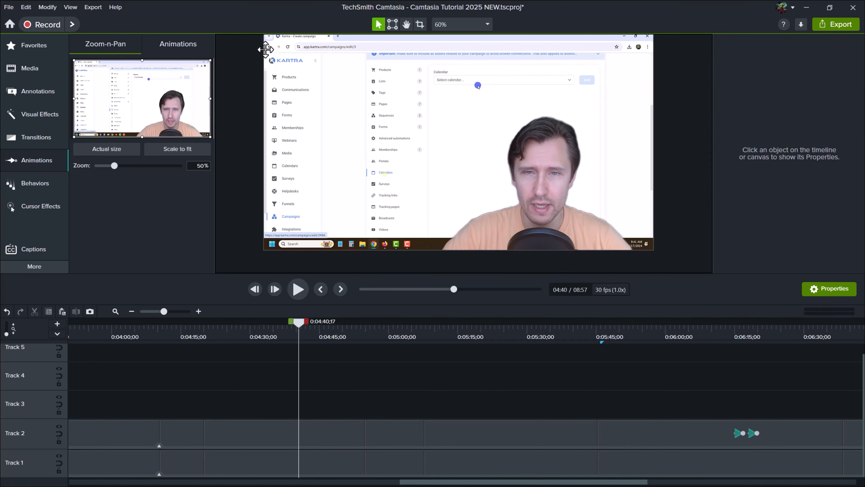
click(456, 24)
click(456, 45)
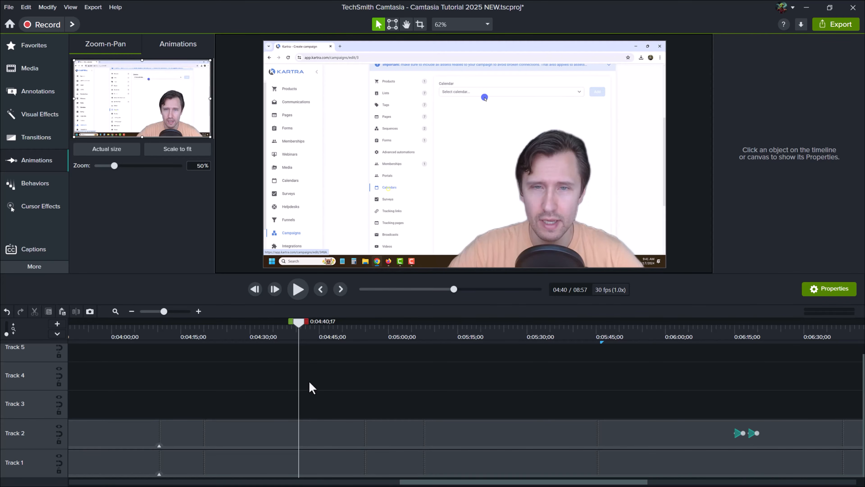
Add an animation ending at 0:04:39;04 to the camera clip that shrinks it to about 555 × 355 in the frame's lower-right corner.
drag(227, 335, 292, 324)
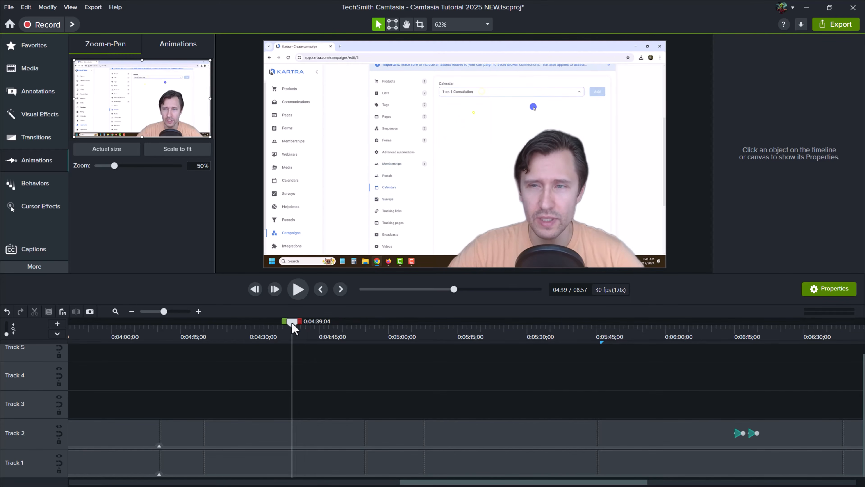
click(287, 429)
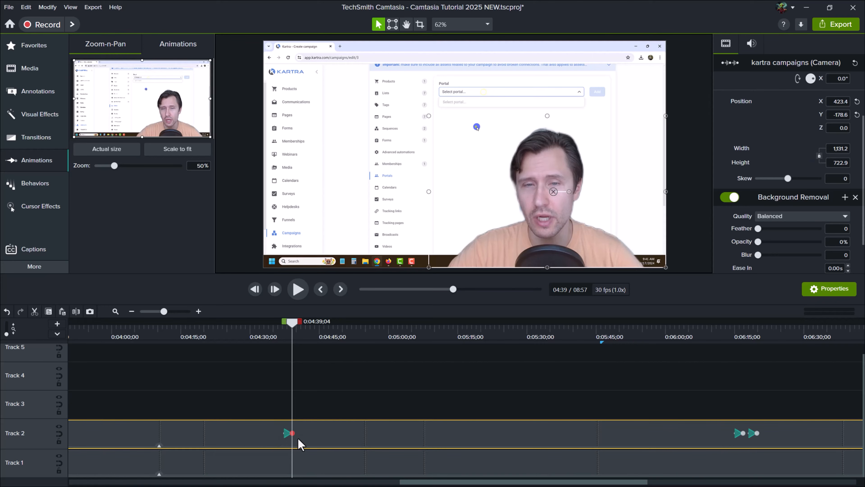
scroll(298, 437, up, 3)
scroll(299, 441, up, 2)
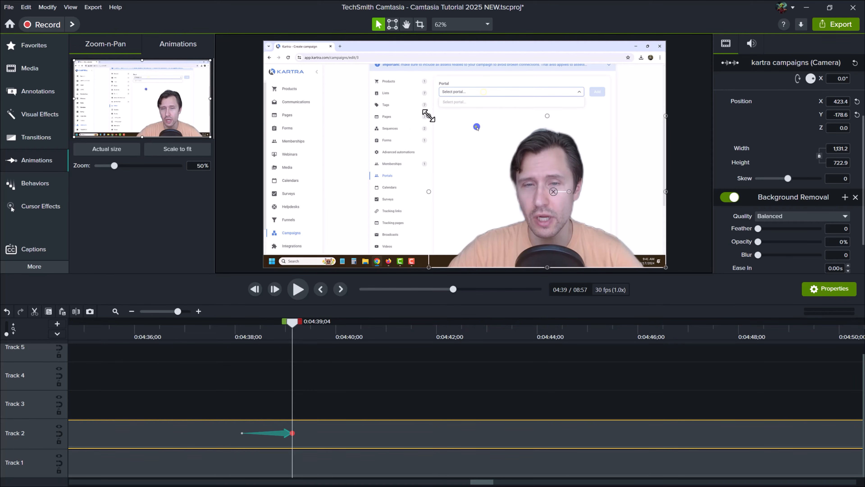
drag(428, 116, 550, 193)
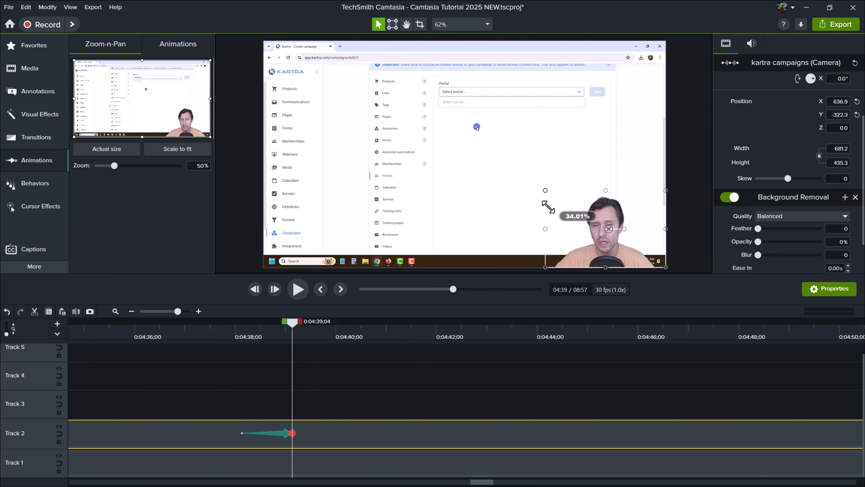
mouse_move(232, 337)
mouse_down()
mouse_move(367, 341)
mouse_move(220, 340)
mouse_up()
Try the Scale Up animation on the camera clip near 0:04:40 and remove it.
click(168, 53)
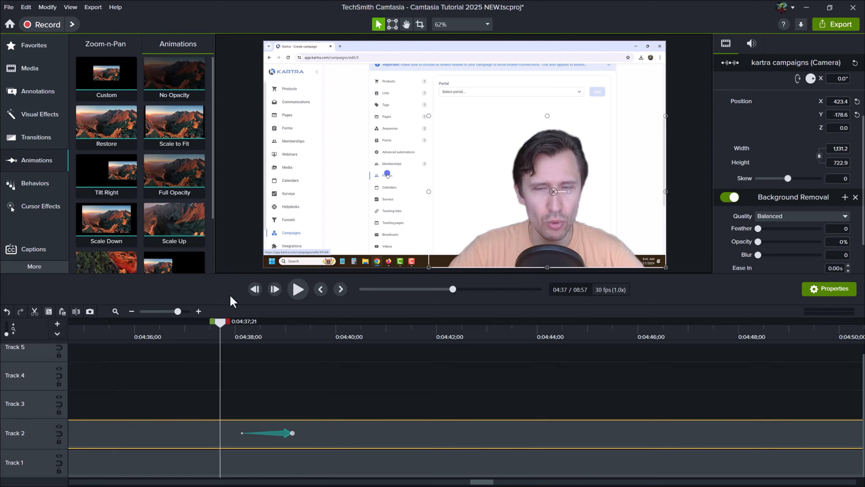
drag(174, 220, 374, 432)
click(336, 432)
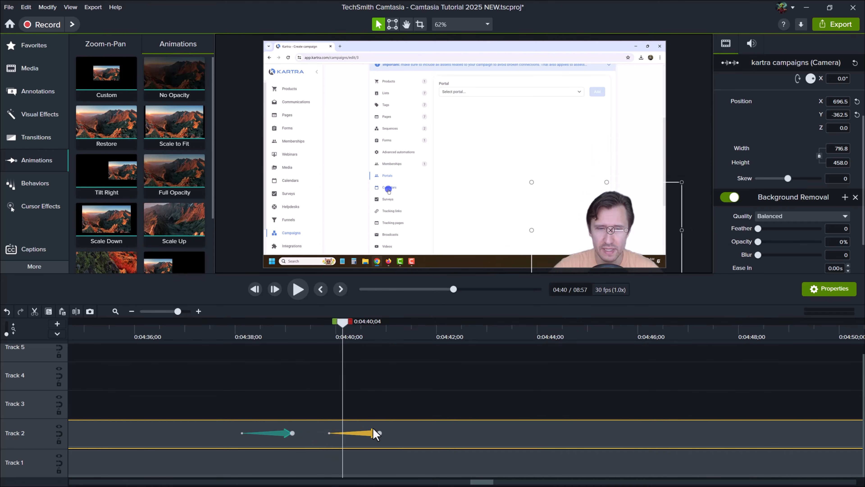
key(Delete)
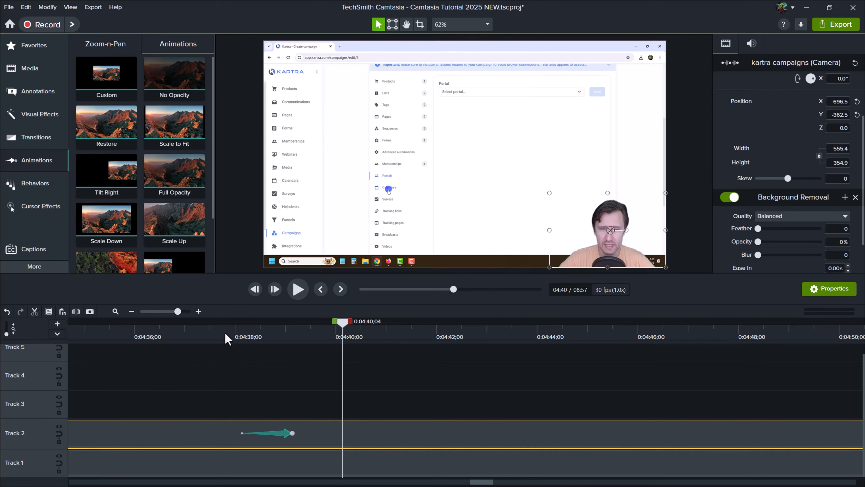
Add a Zoom-n-Pan animation at 0:04:41;25 that zooms the Track 1 screen recording to actual size and centres on the Calendar form.
drag(227, 338, 429, 358)
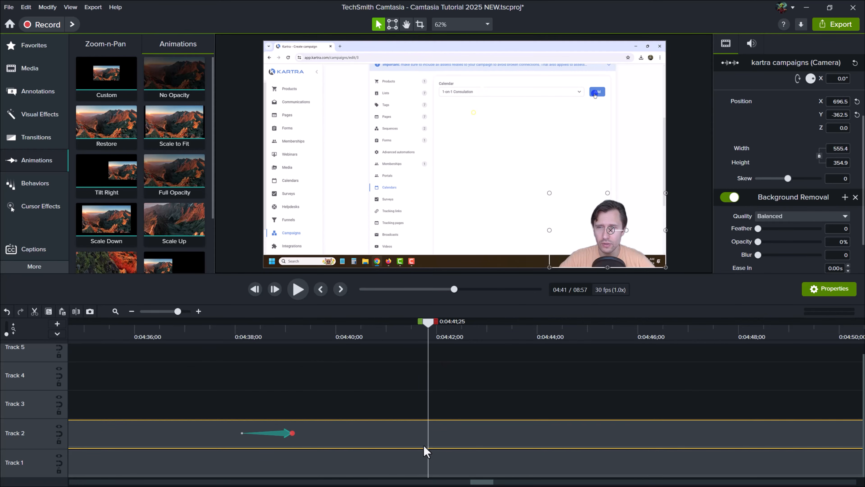
click(465, 460)
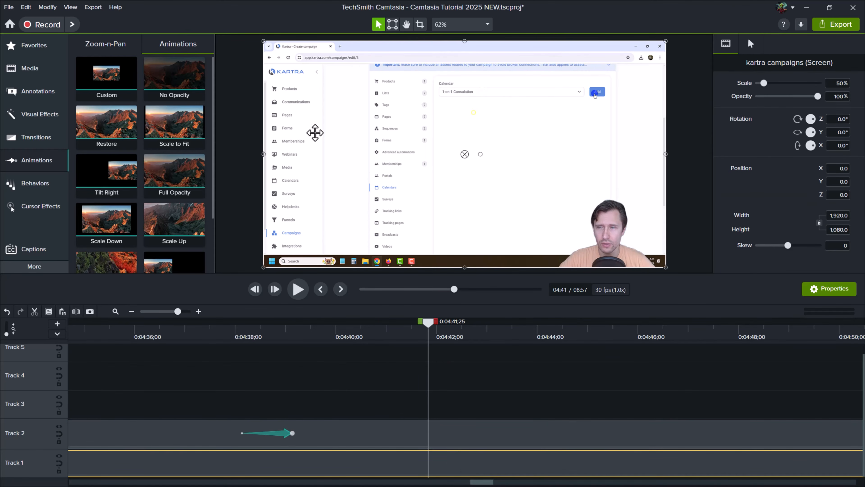
click(104, 44)
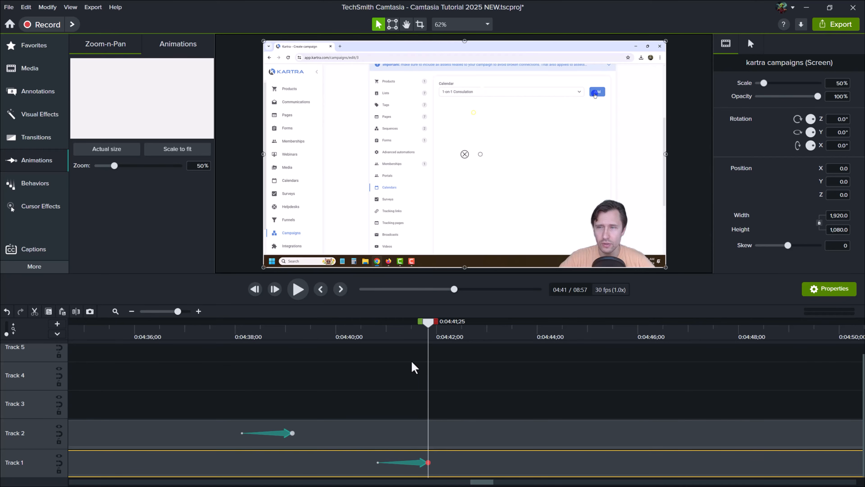
click(108, 150)
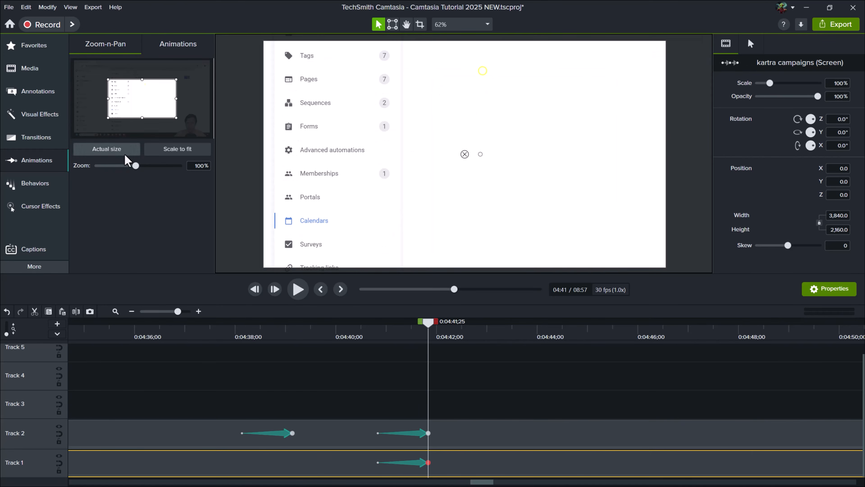
drag(573, 80, 461, 102)
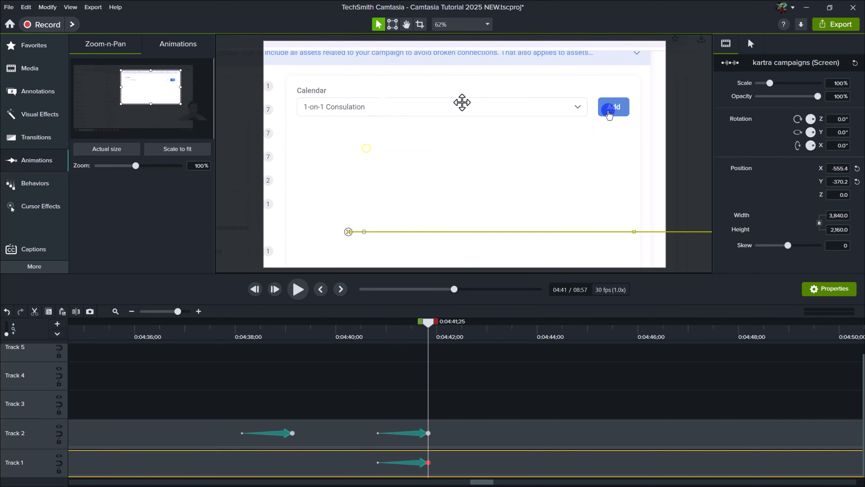
Delete the camera clip's second animation on Track 2 so only the screen recording zooms, and play the zoom back.
click(417, 431)
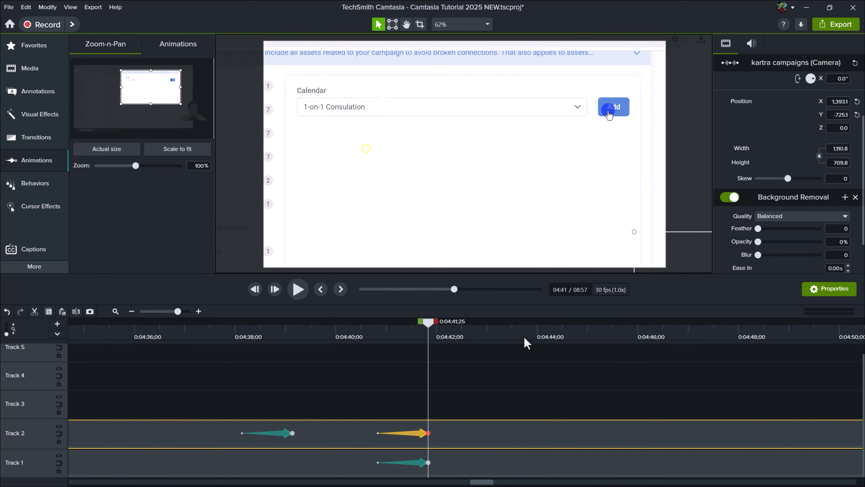
key(Delete)
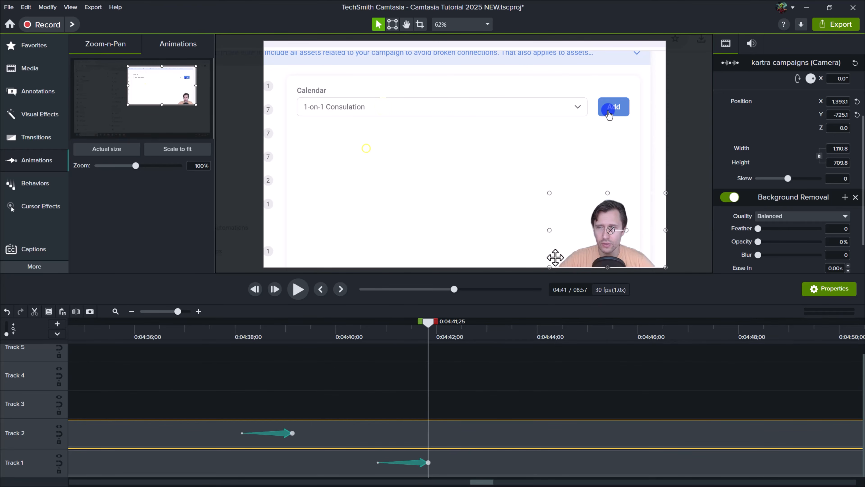
click(369, 327)
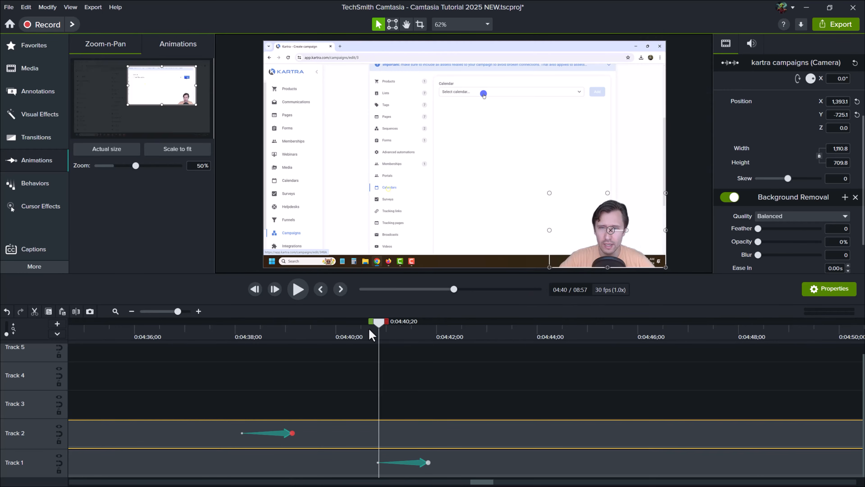
click(304, 293)
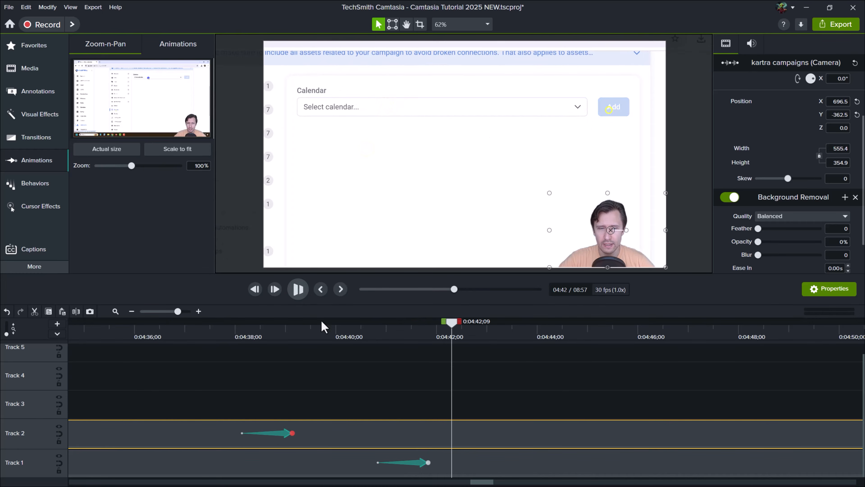
key(space)
Lengthen the screen recording's zoom animation to about two seconds, ending at 0:04:42;26, and play it back.
drag(442, 462, 523, 466)
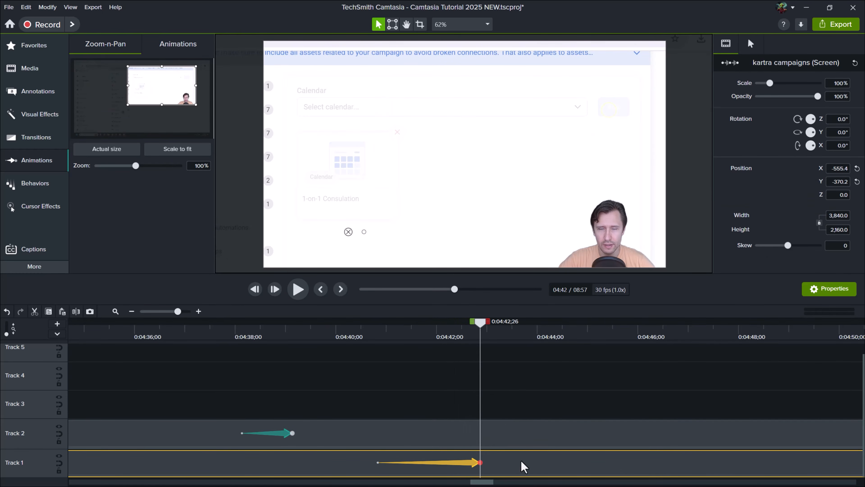
click(353, 341)
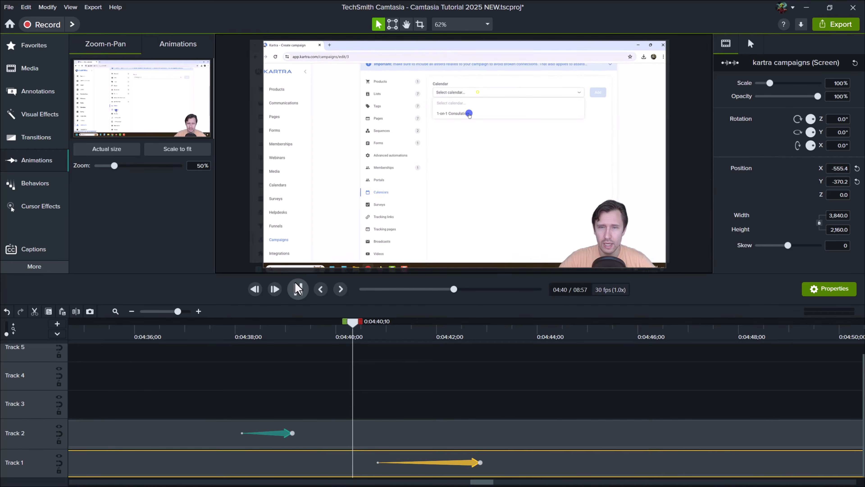
click(299, 288)
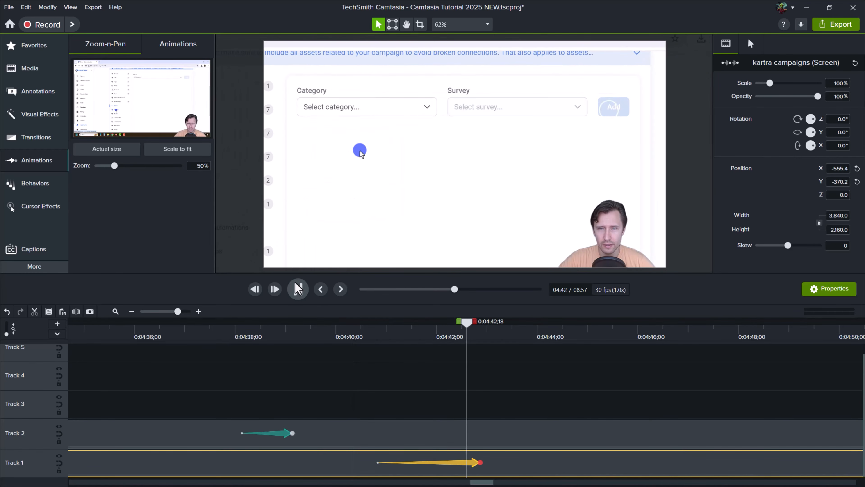
Play back the Track 1 zoom animation and return the playhead to 0:04:37;23.
click(296, 297)
click(306, 299)
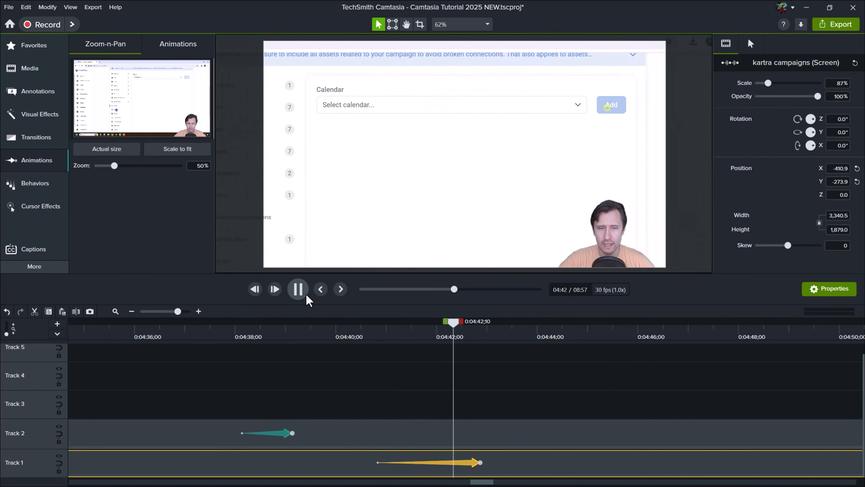
click(298, 290)
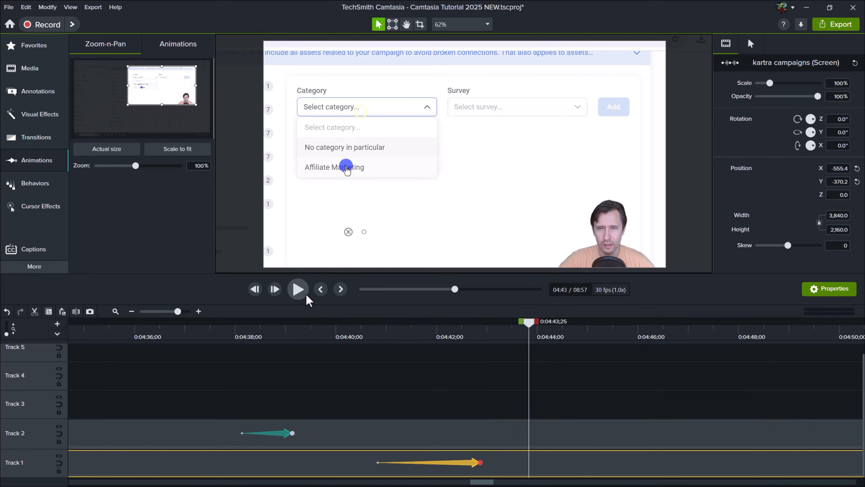
drag(245, 333, 224, 333)
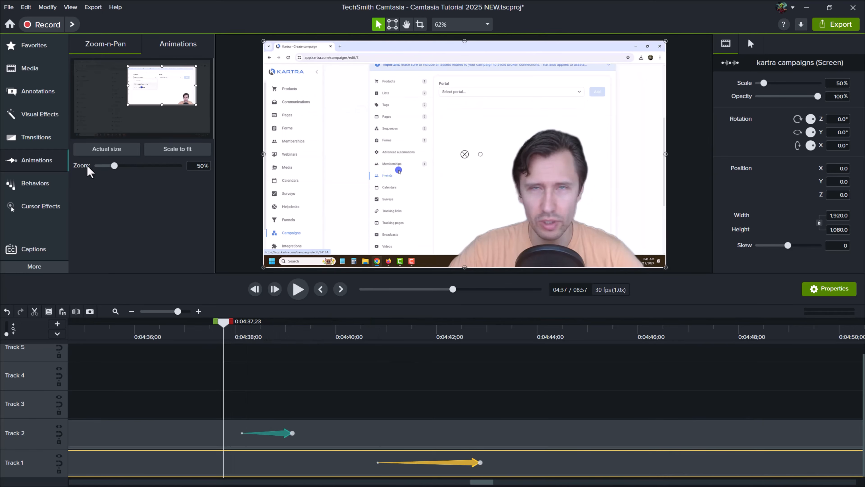
click(48, 187)
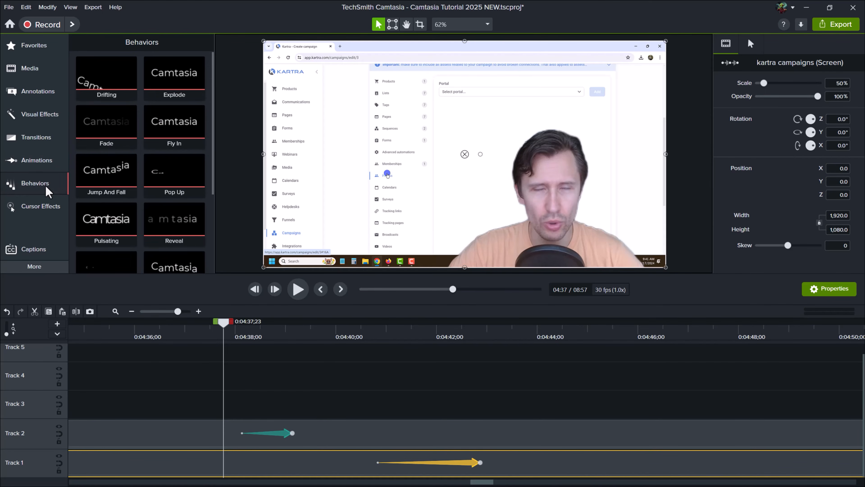
scroll(123, 119, down, 3)
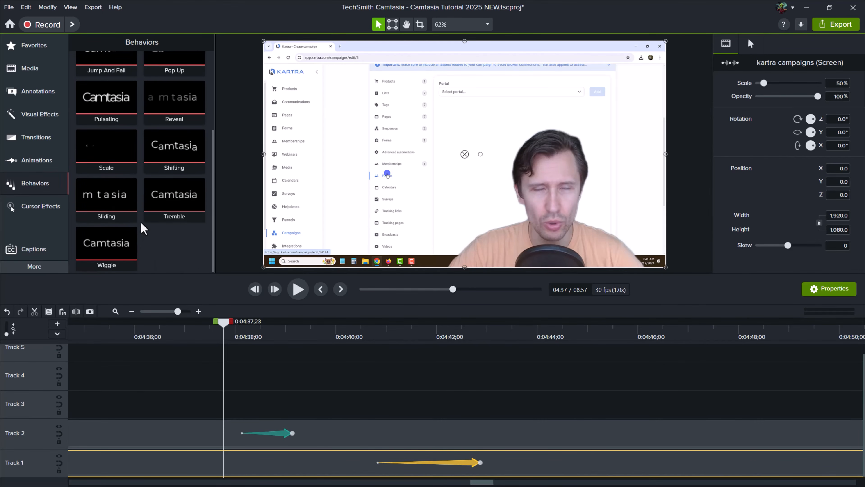
scroll(164, 188, up, 3)
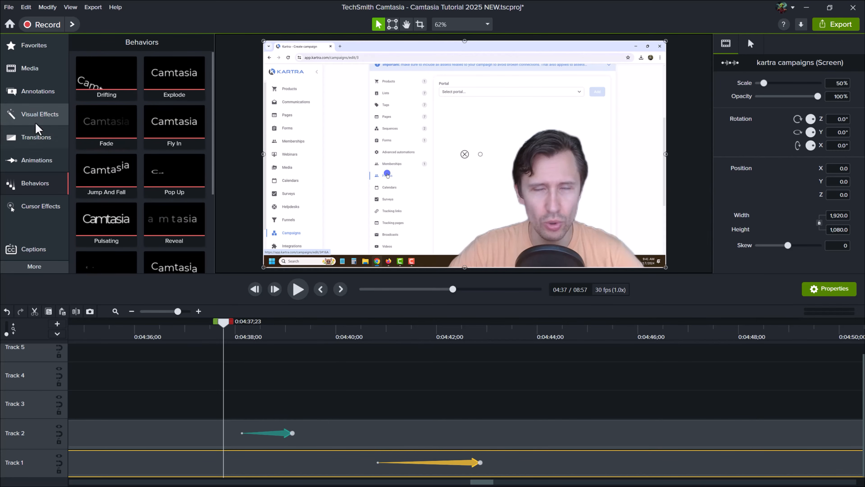
Add a white rectangle shape on Track 3 starting at about 0:04:36, and delete the animations on Tracks 1 and 2.
click(37, 91)
drag(180, 143, 243, 409)
click(283, 432)
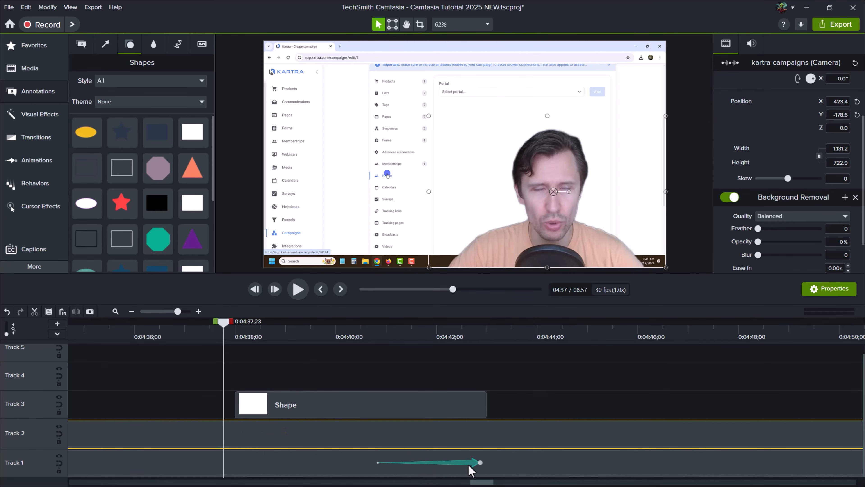
drag(328, 401, 245, 412)
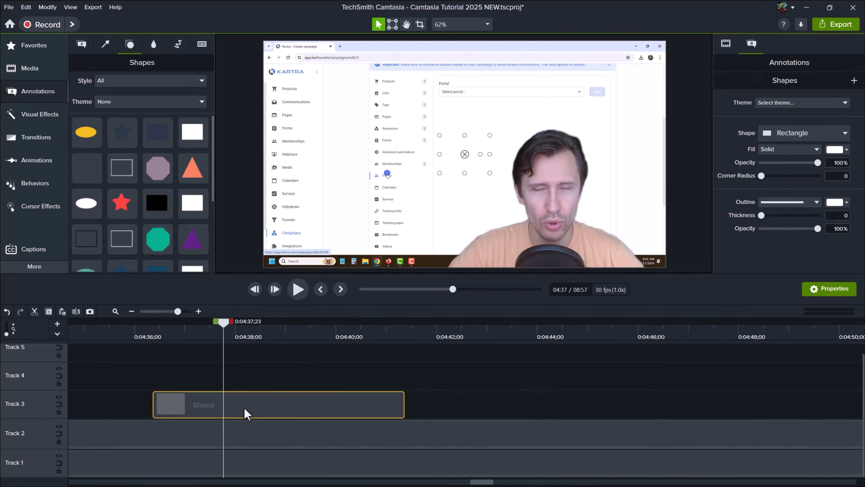
Fill the rectangle with the dark default swatch, then enlarge and place it beside the camera clip over the Kartra page.
click(833, 150)
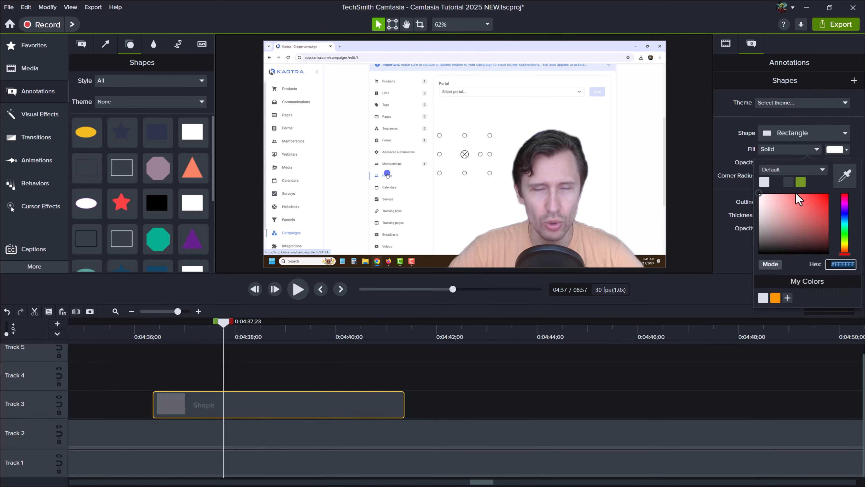
click(774, 183)
drag(439, 135, 336, 77)
drag(373, 112, 347, 129)
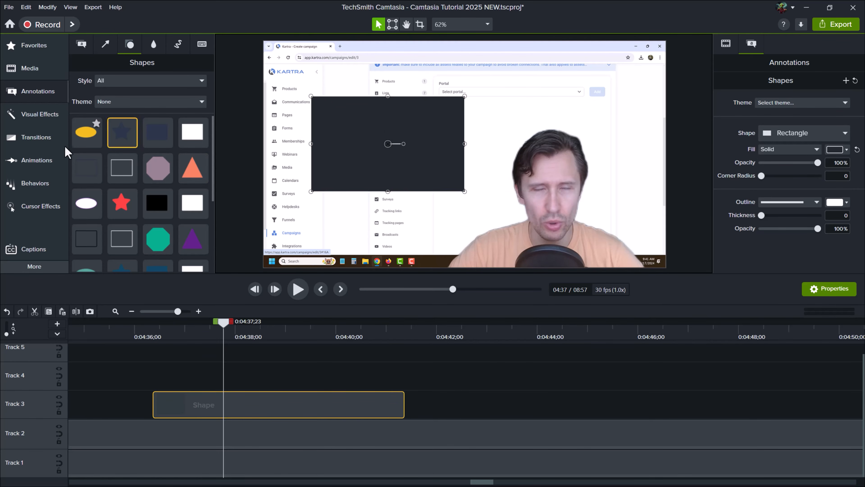
Try the Slide Left transition on both ends of the Track 3 shape and remove both transitions.
click(36, 137)
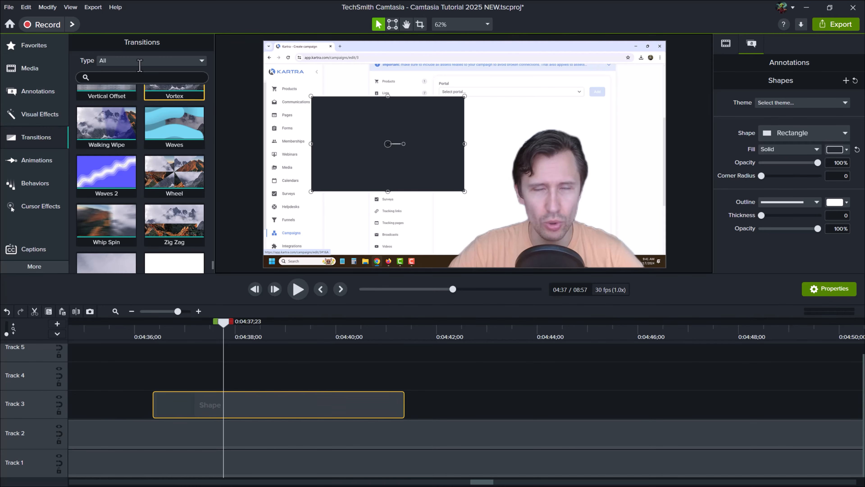
click(107, 80)
text(fad)
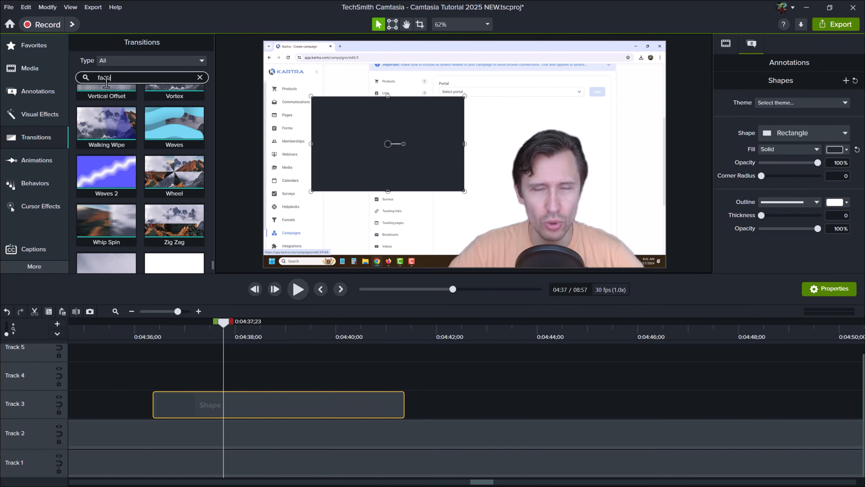
text(e)
text(slid)
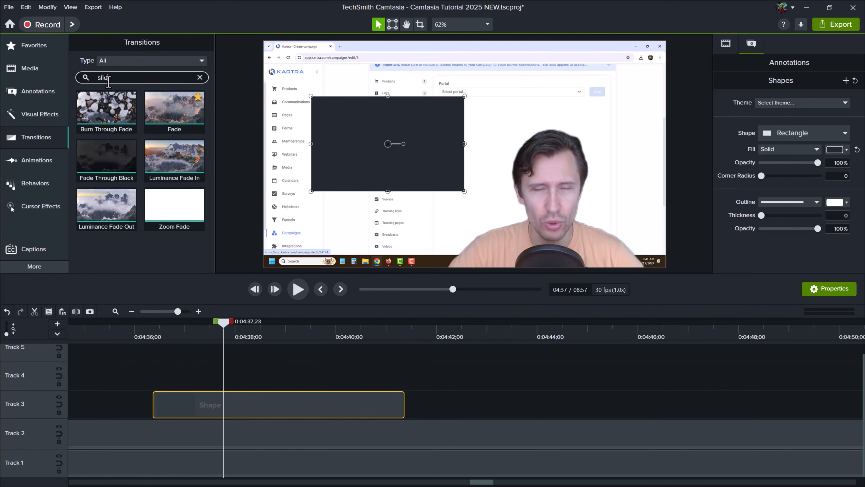
text(e)
drag(96, 157, 272, 400)
drag(160, 322, 232, 371)
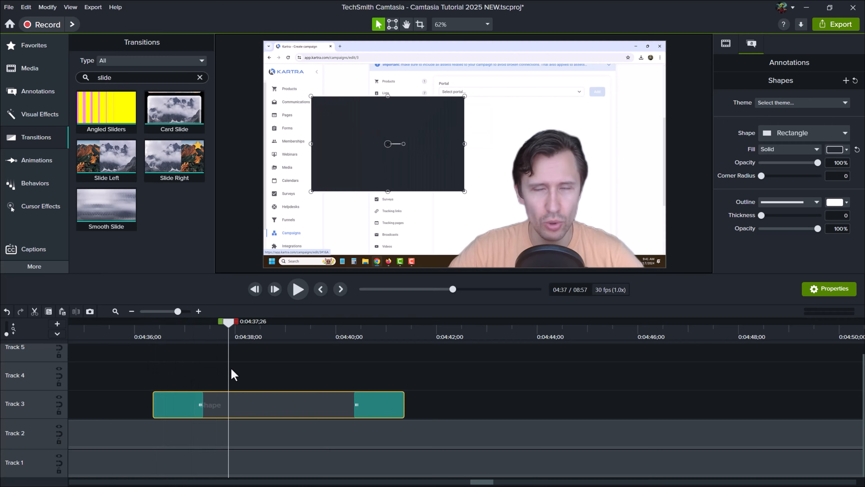
click(178, 400)
click(368, 406)
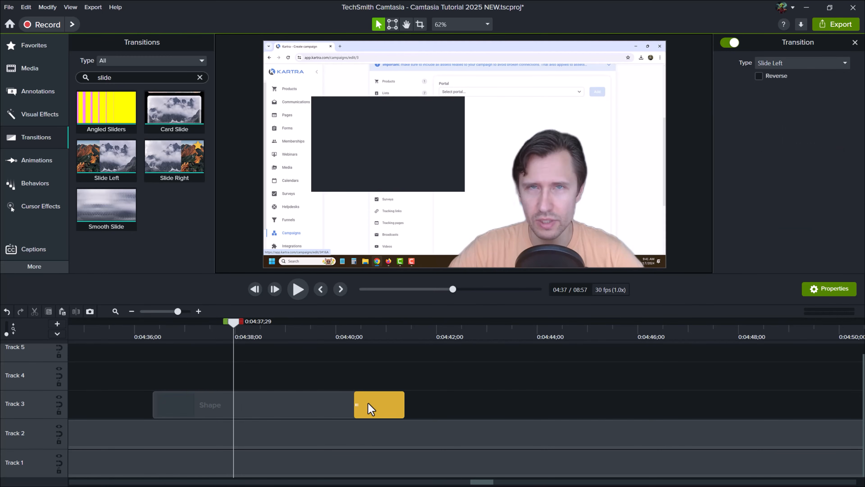
Apply the Sliding behavior to the Track 3 shape and scrub through its entrance.
click(36, 160)
click(38, 189)
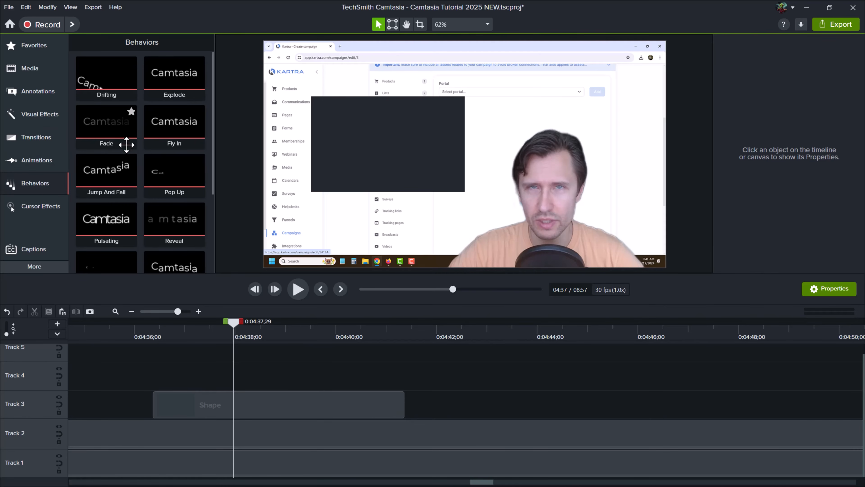
scroll(115, 228, down, 3)
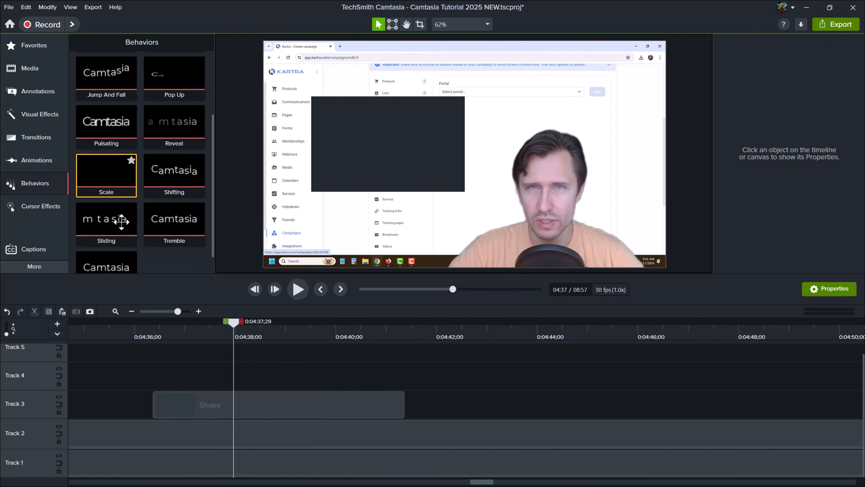
drag(114, 223, 272, 413)
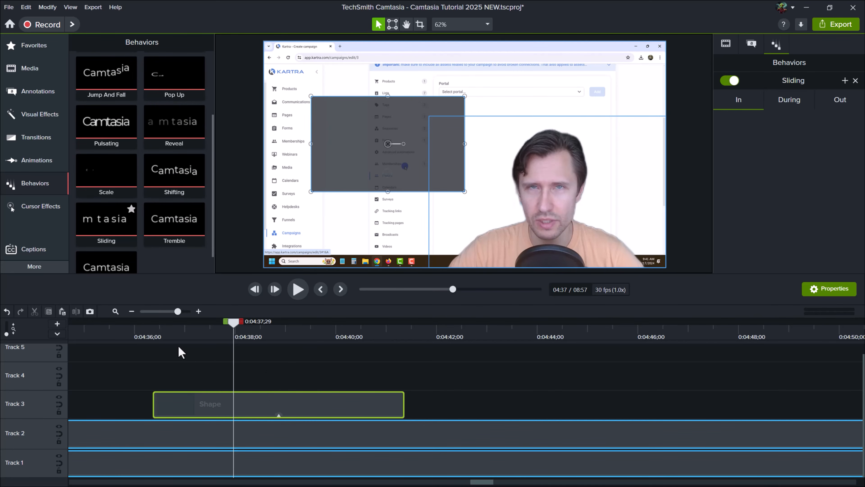
drag(147, 335, 193, 360)
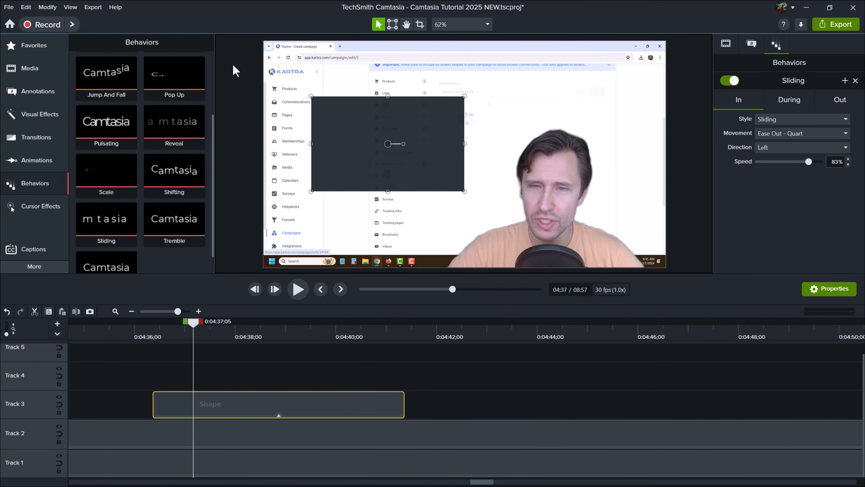
drag(156, 330, 161, 374)
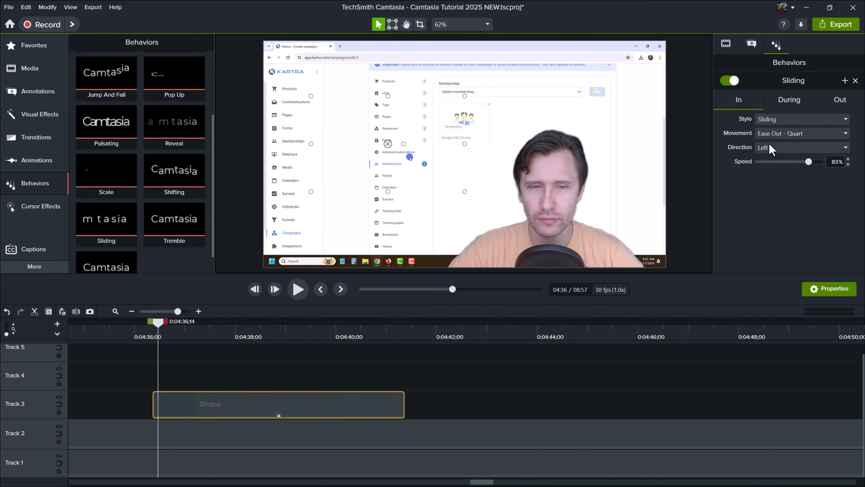
Set the Sliding behavior's In direction to Right and scrub through the shape's entrance.
click(779, 147)
click(769, 172)
drag(158, 327, 294, 359)
Set the Sliding behavior's During style to None and scrub through to the shape's exit.
click(784, 101)
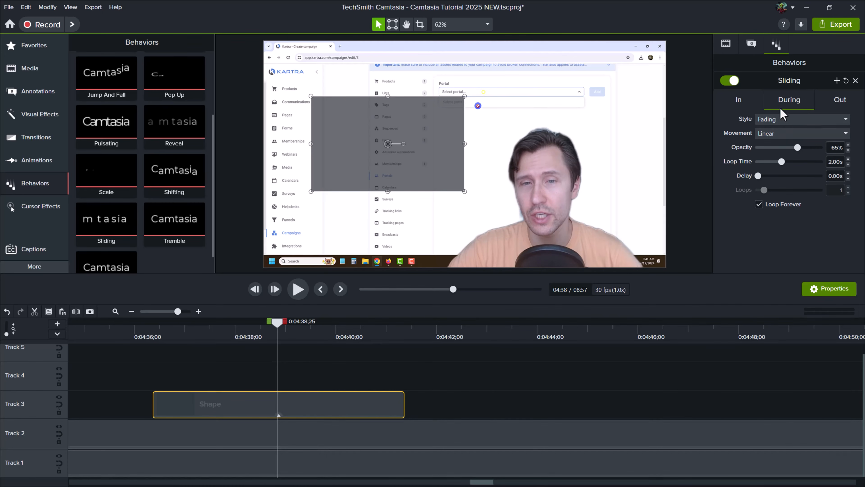
click(773, 120)
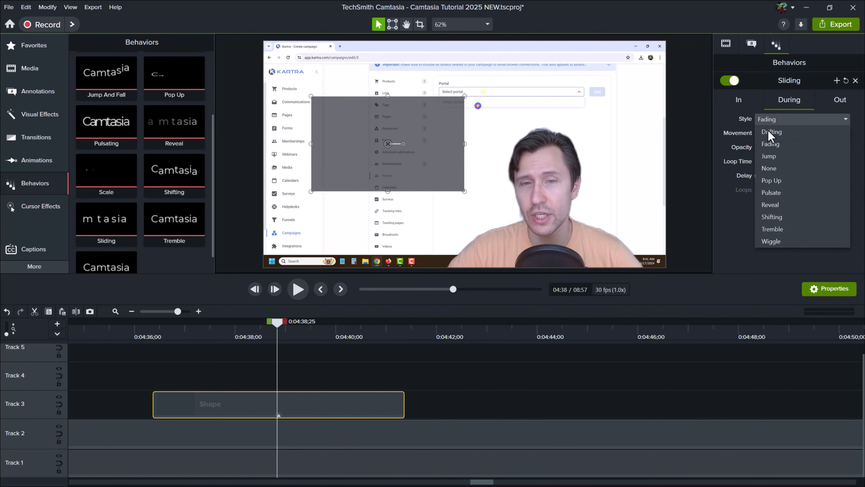
click(796, 168)
drag(223, 340, 413, 377)
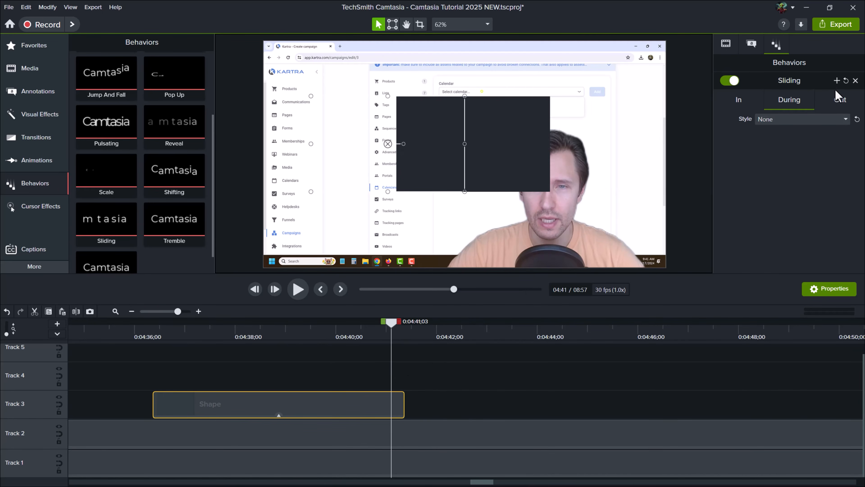
Set the Sliding behavior's Out direction to Left and play the shape's entrance and exit back.
click(829, 102)
click(774, 148)
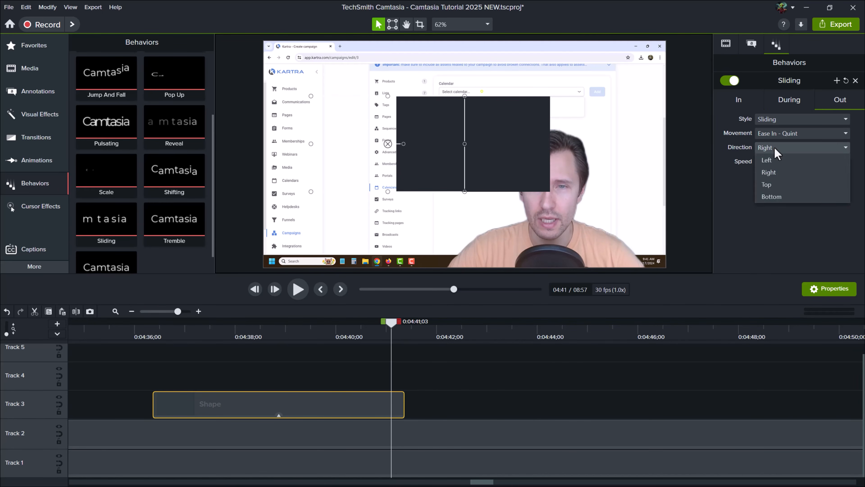
click(767, 160)
click(152, 327)
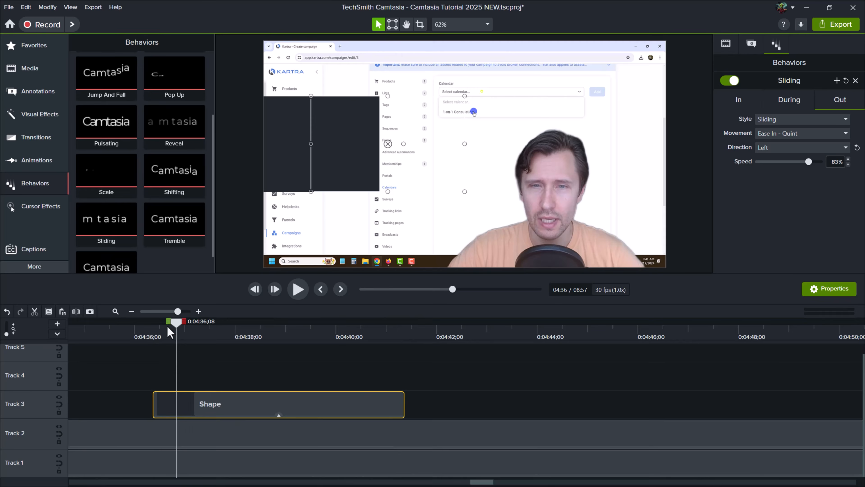
click(295, 291)
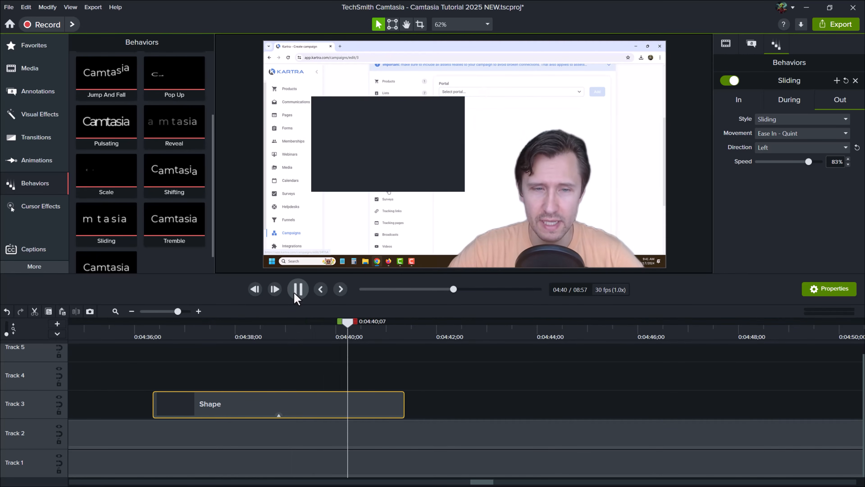
key(space)
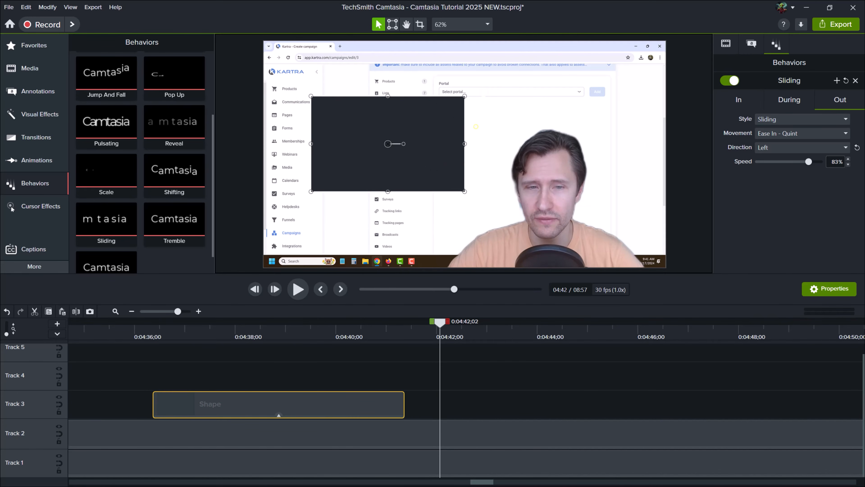
click(309, 328)
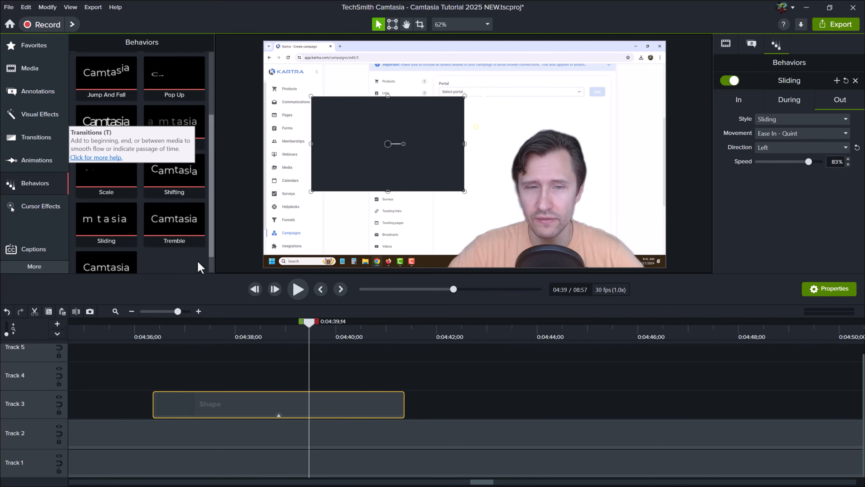
Show the Cursor Effects library and delete the dark rectangle shape from Track 3.
click(48, 209)
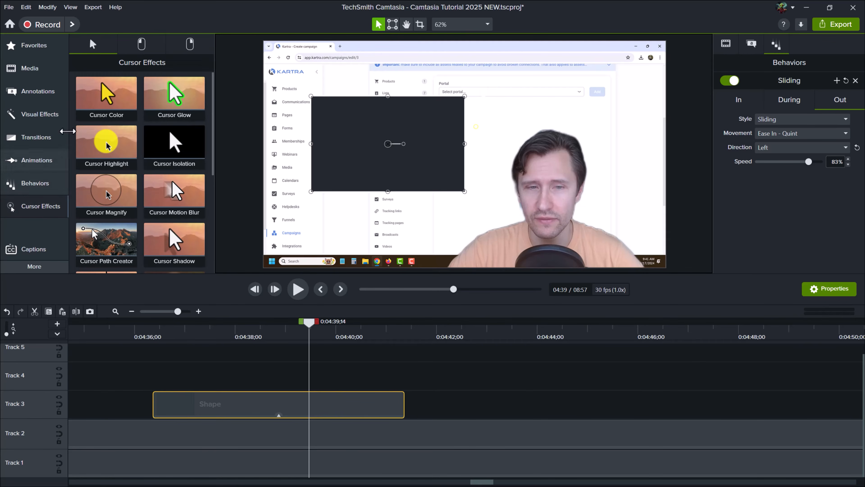
drag(358, 165, 333, 195)
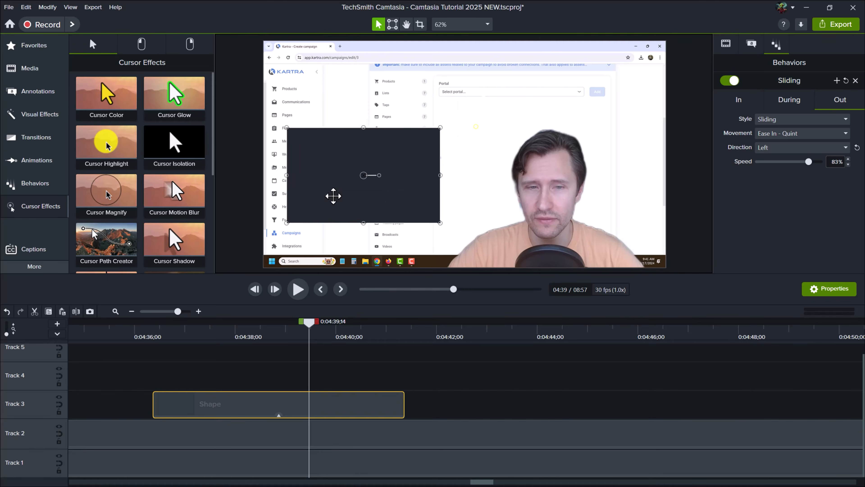
key(Delete)
Select the Track 1 screen recording and display its cursor properties, with the highlighted cursor in close view.
click(538, 178)
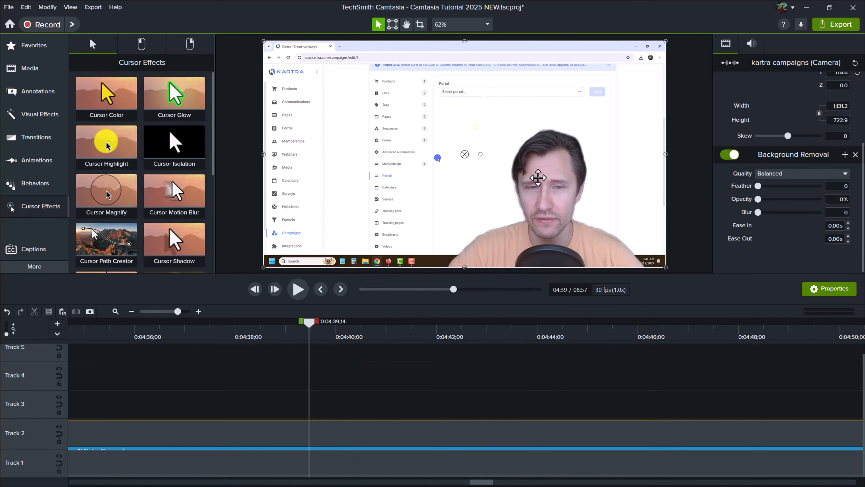
click(462, 149)
click(456, 129)
drag(429, 115, 526, 178)
scroll(436, 160, up, 3)
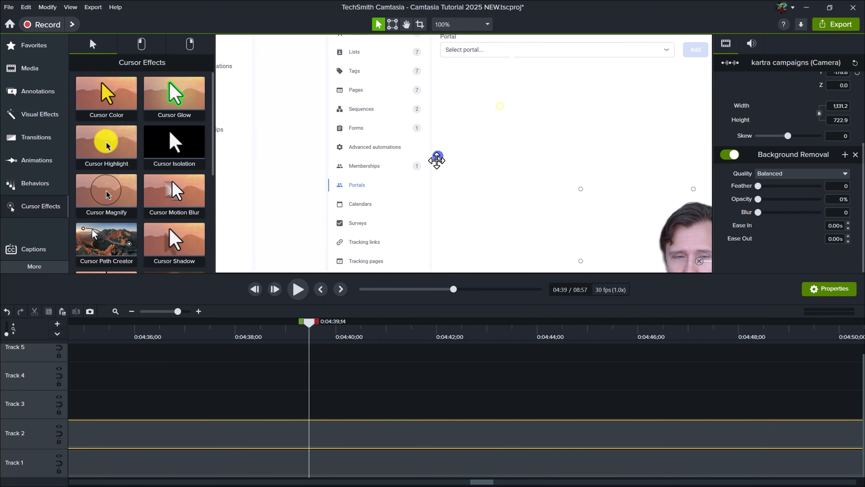
scroll(437, 160, up, 3)
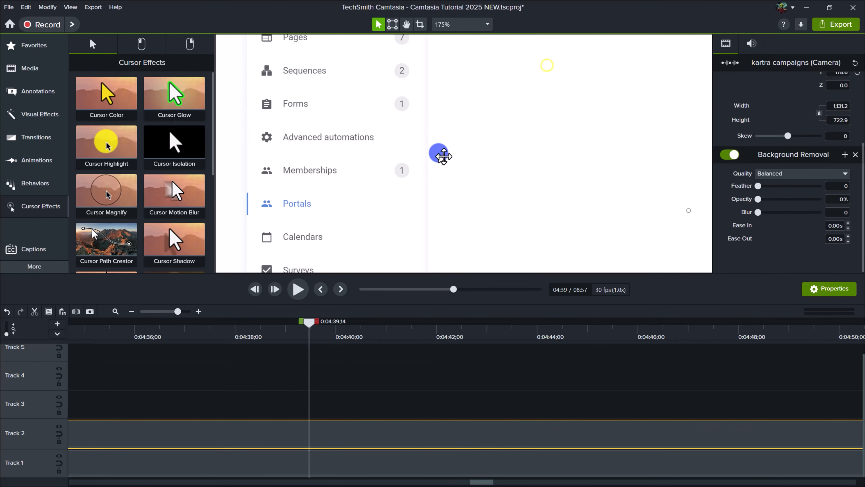
click(393, 212)
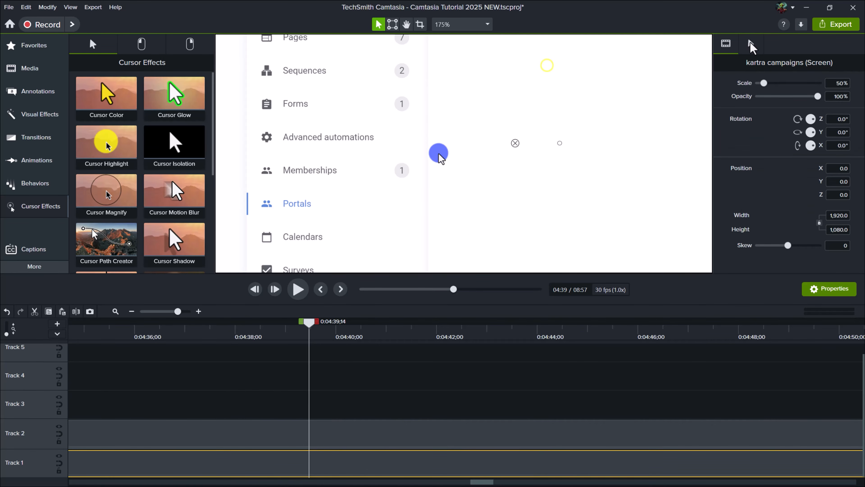
click(750, 43)
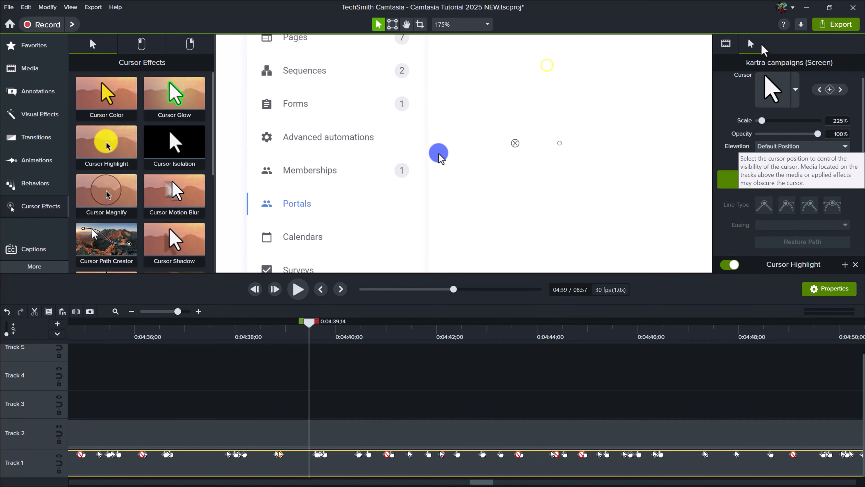
Review the Cursor Highlight and Left Click Rings settings and set the recording's cursor scale to 547%.
scroll(778, 170, down, 5)
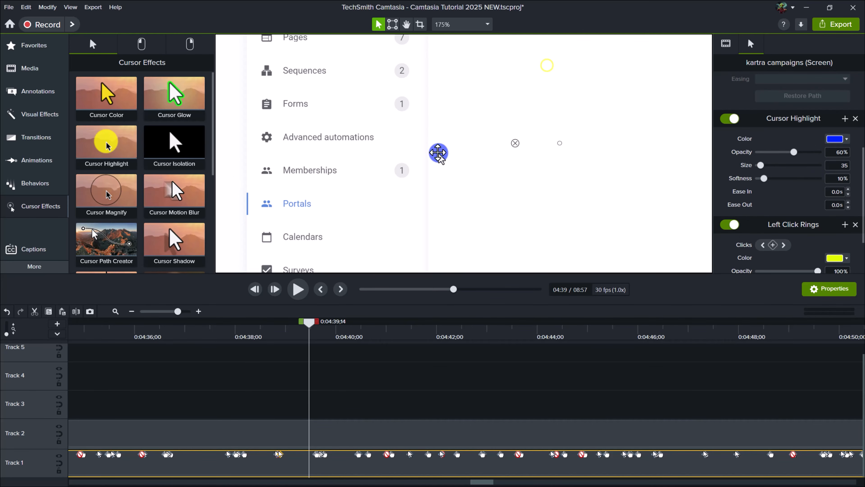
scroll(831, 155, up, 5)
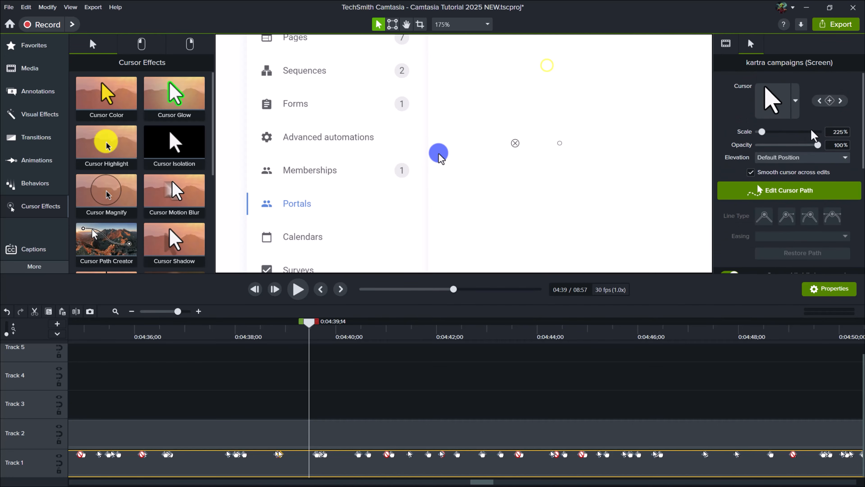
drag(767, 132, 772, 132)
click(451, 25)
click(450, 38)
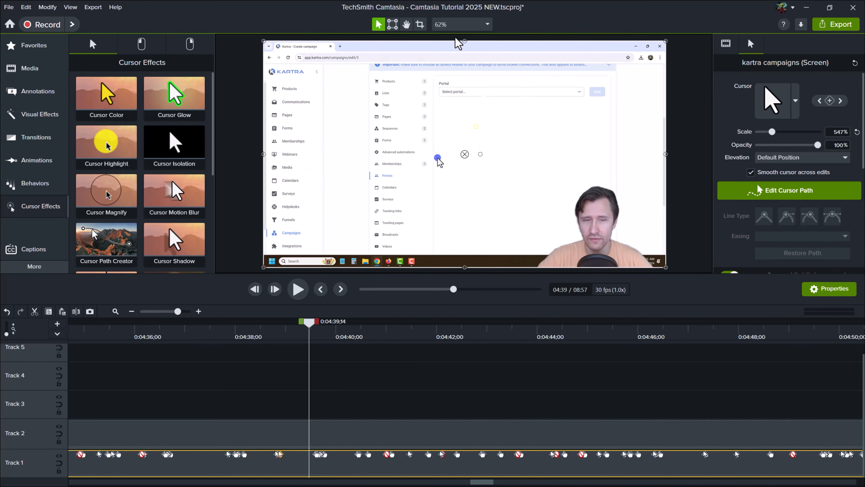
Set the Cursor Highlight size to 103.
scroll(795, 233, down, 3)
scroll(795, 233, down, 2)
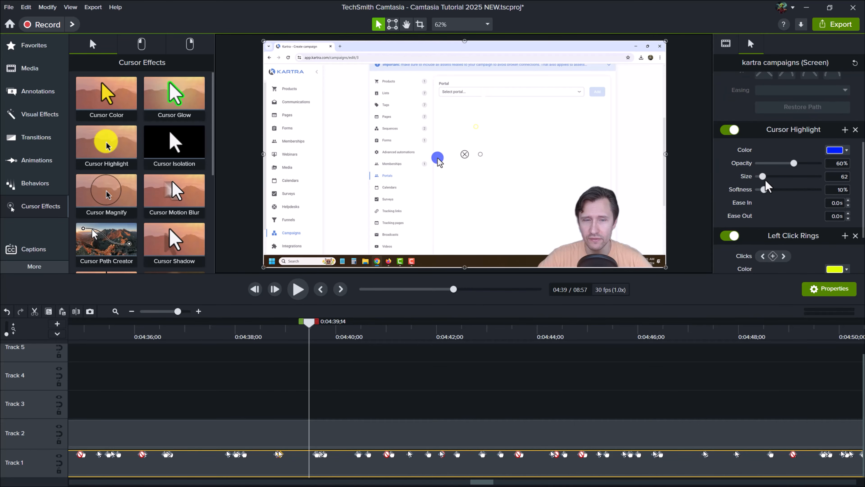
drag(762, 181, 766, 181)
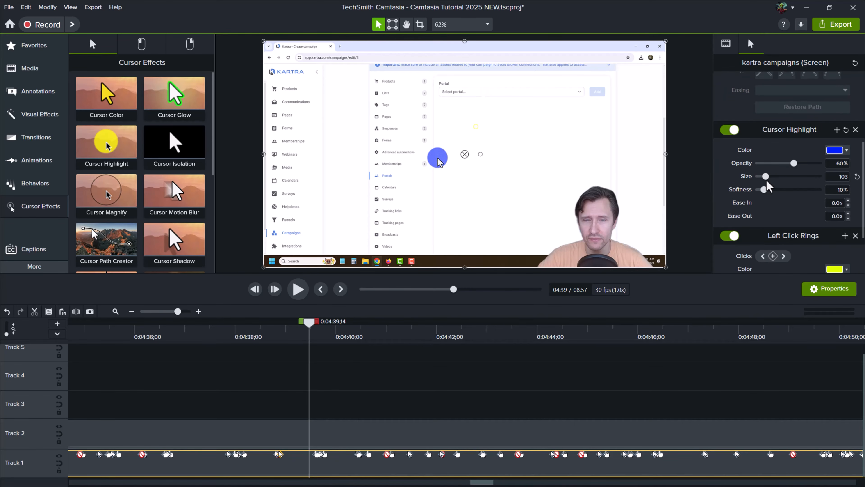
Remove the Cursor Highlight and Left Click Rings effects from the Track 1 recording.
click(855, 130)
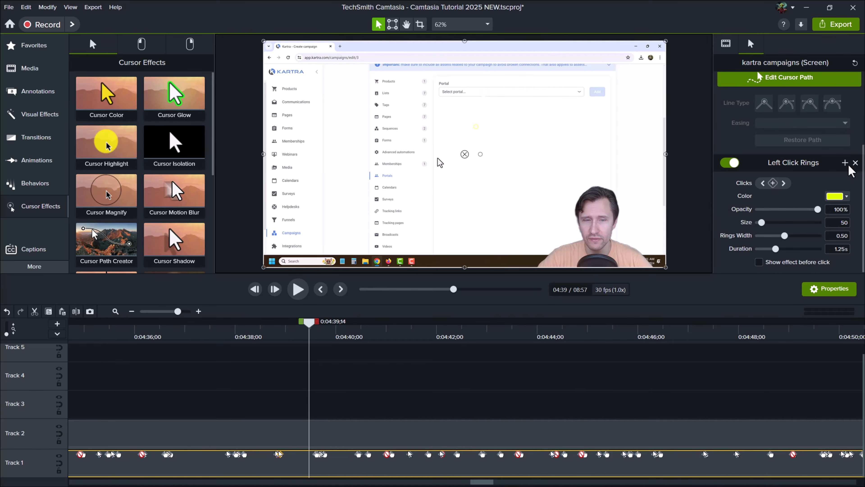
click(854, 163)
Apply the saved blue Highlight cursor effect to the Track 1 recording and open its color choices.
scroll(145, 179, down, 2)
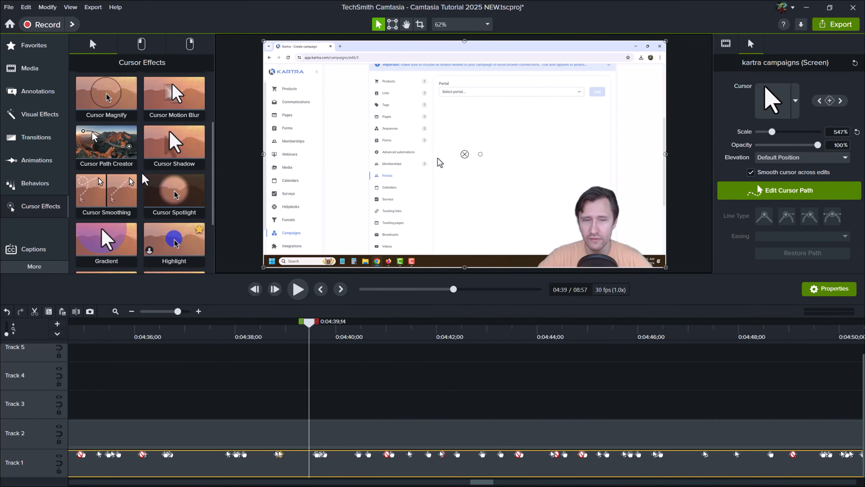
scroll(144, 179, down, 1)
drag(153, 161, 332, 472)
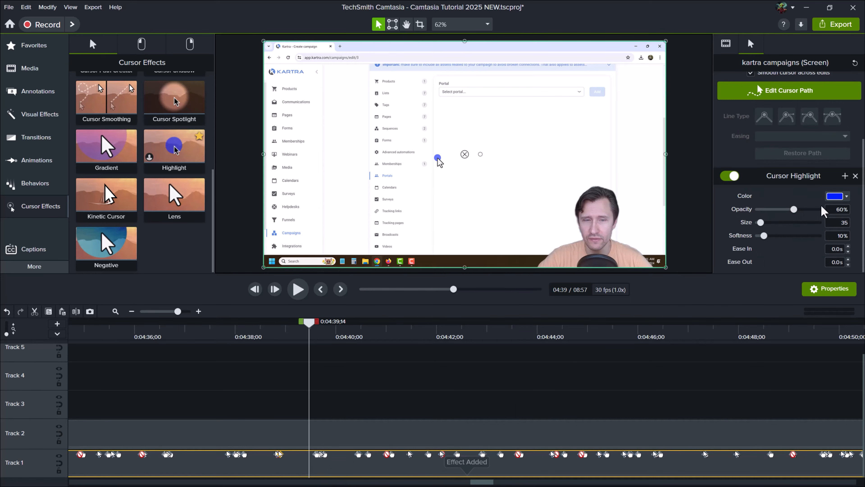
click(835, 196)
click(782, 185)
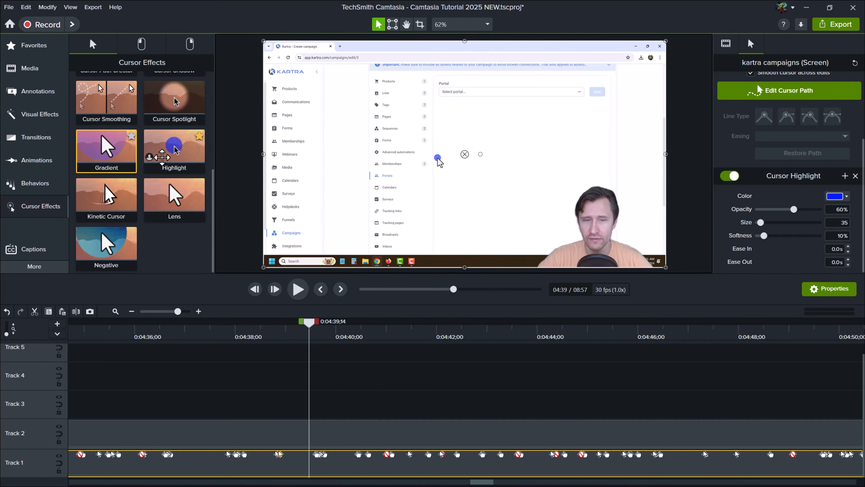
Browse the Left Click cursor effects, including the saved yellow Rings preset.
click(141, 43)
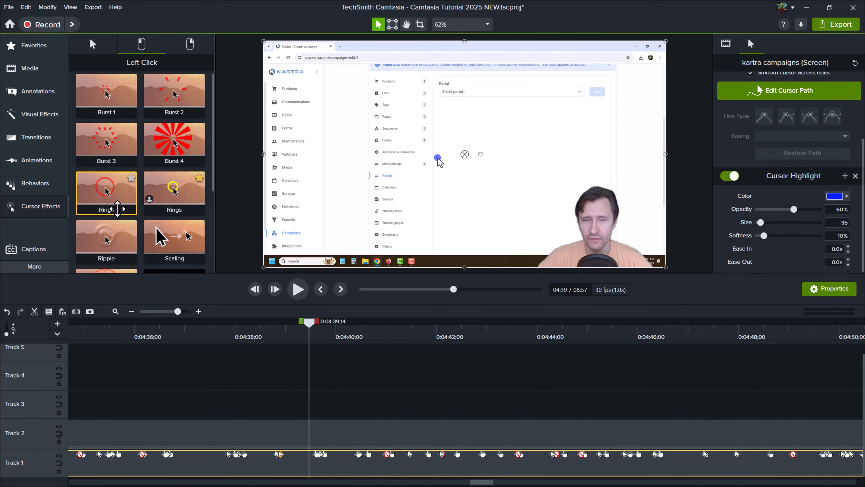
scroll(145, 236, down, 2)
scroll(155, 164, up, 1)
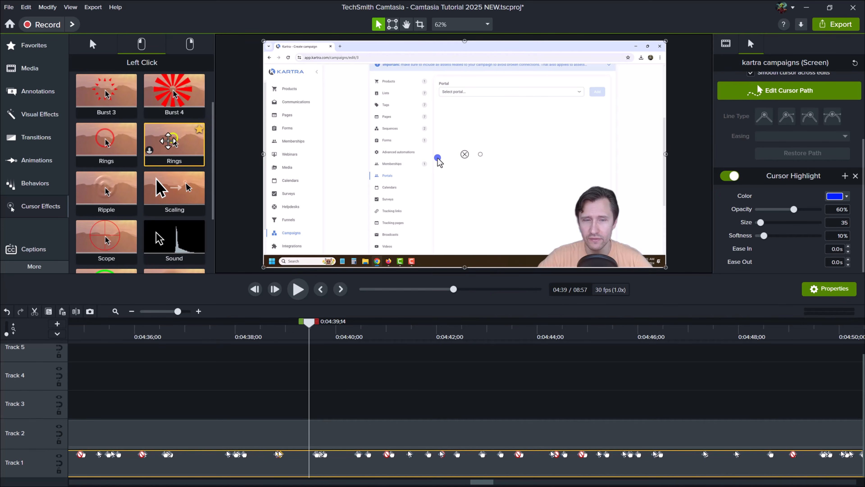
drag(170, 141, 133, 138)
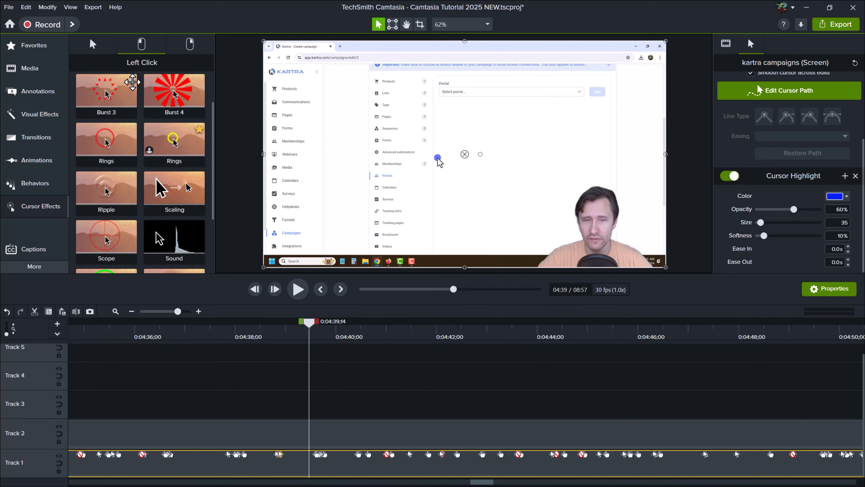
Browse the Right Click cursor effects and try to place Burst 3 on the Track 1 recording.
click(189, 44)
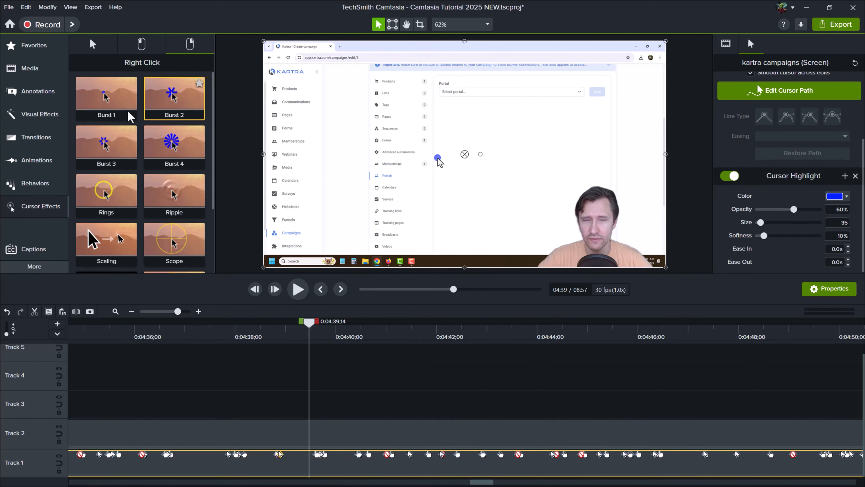
scroll(151, 179, down, 2)
scroll(151, 179, down, 1)
scroll(90, 145, up, 3)
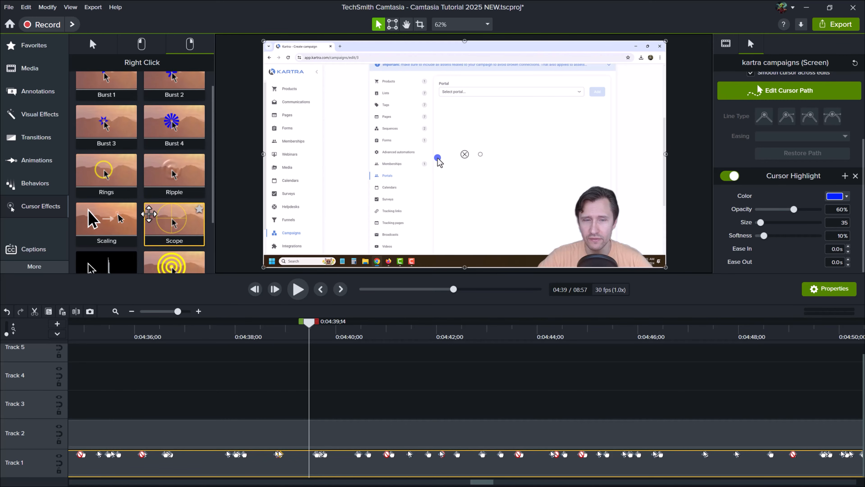
drag(112, 154, 385, 455)
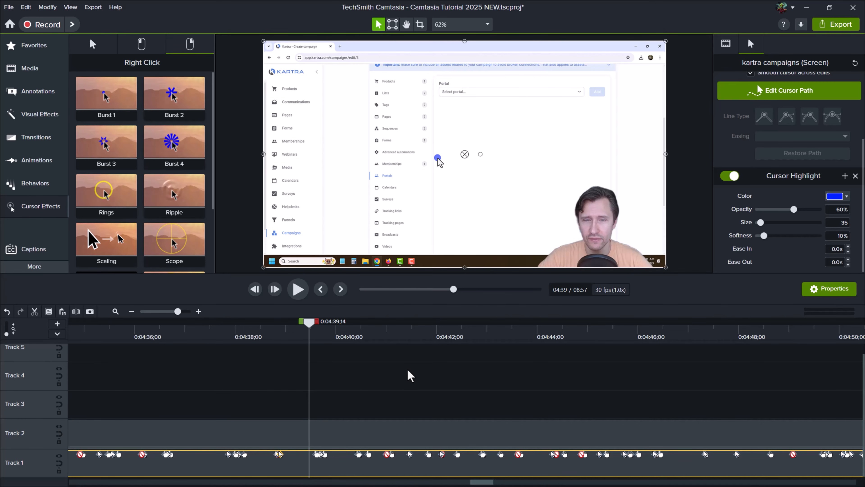
Undo the recent cursor effect changes, including the added Highlight, the two removed effects and the highlight size edit.
key(ctrl+z)
scroll(783, 218, down, 4)
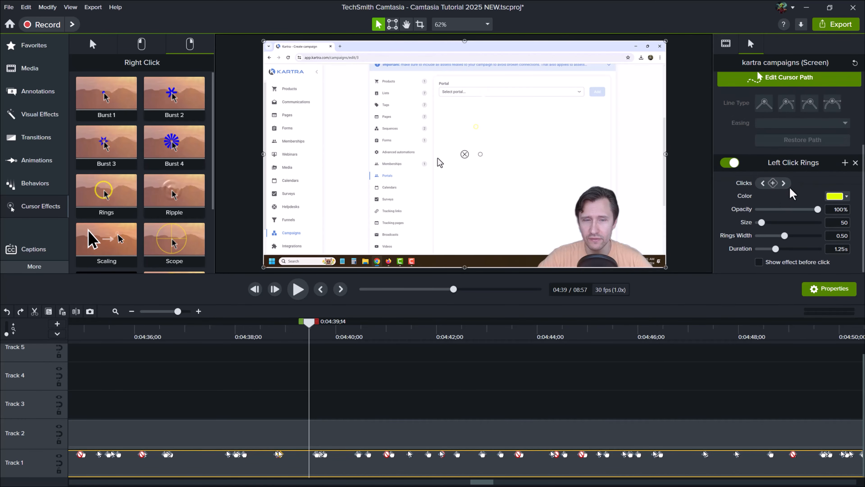
key(ctrl+y)
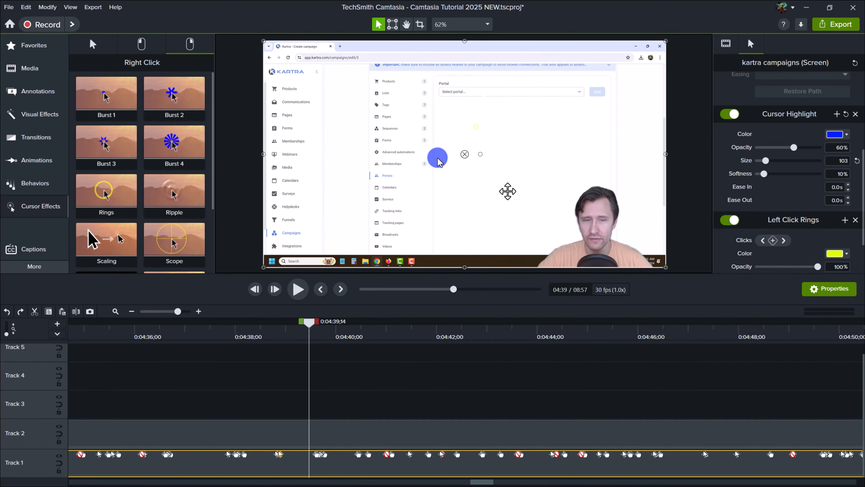
key(ctrl+z)
key(ctrl+z)
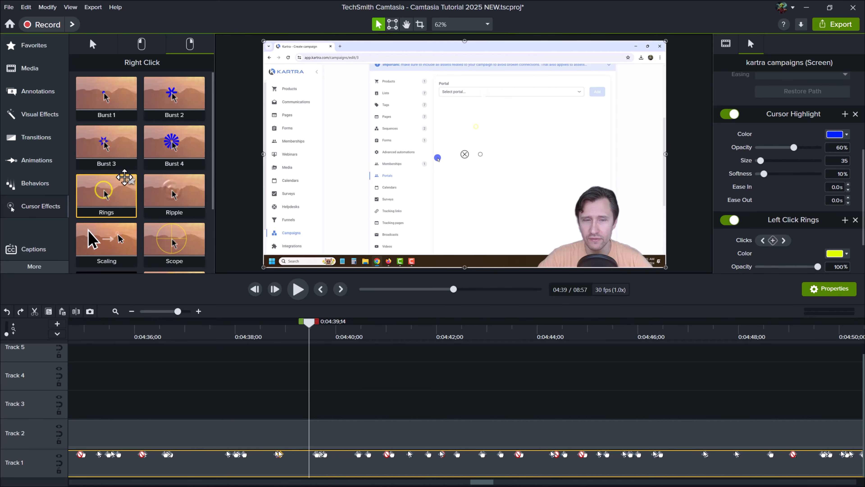
Add a closed caption reading "hey it's me" at 0:04:39;14 and scrub through it to 0:04:42;25.
click(84, 48)
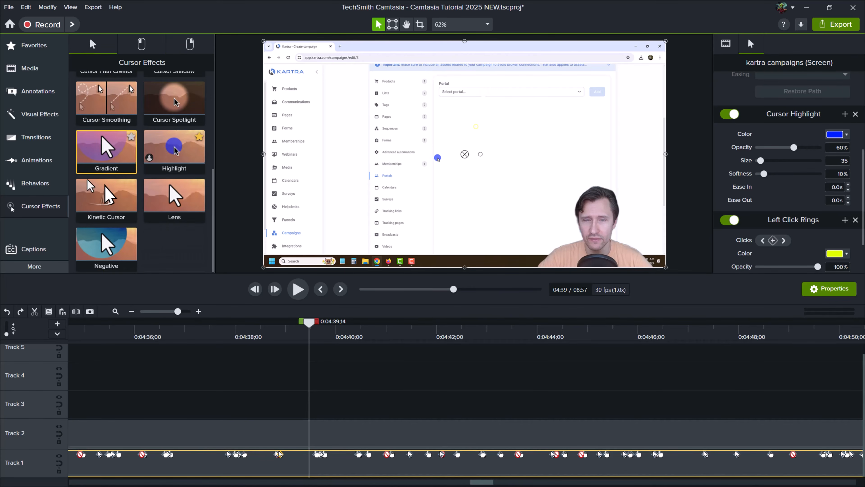
click(36, 255)
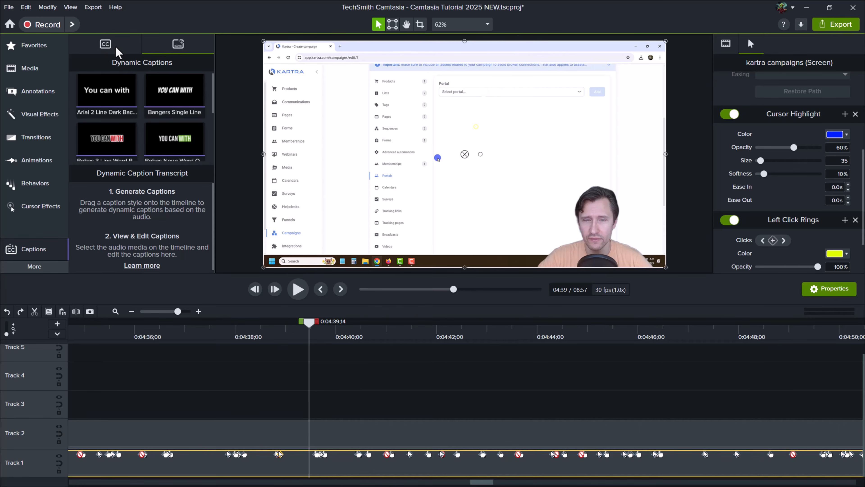
click(109, 46)
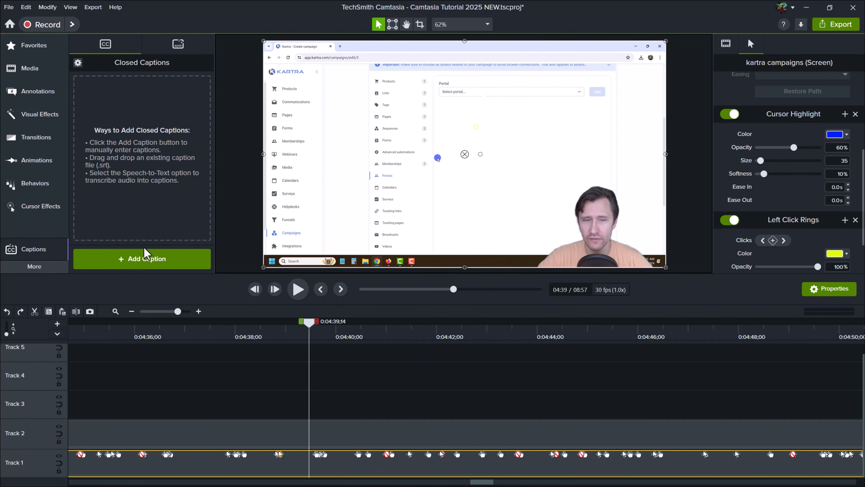
click(143, 257)
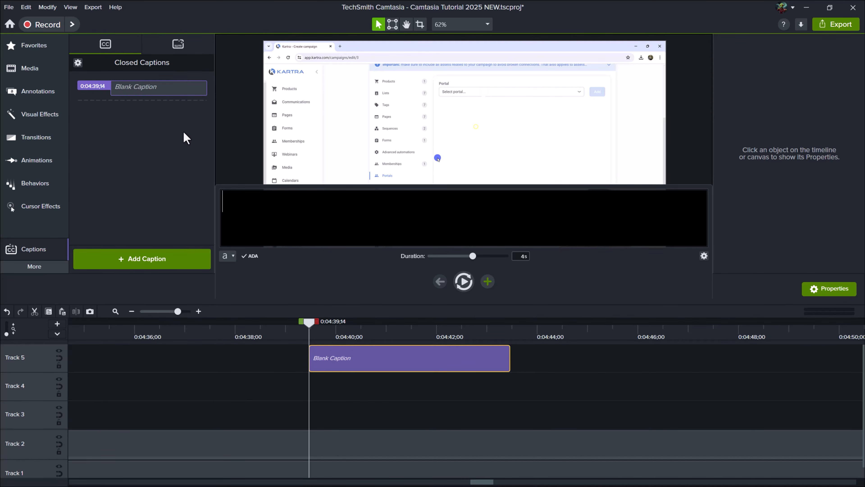
text(hey it's me)
click(235, 417)
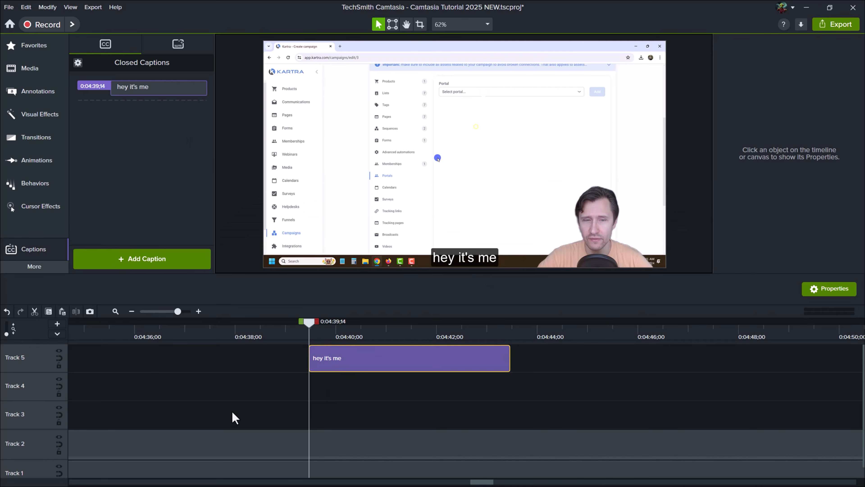
drag(308, 323, 478, 324)
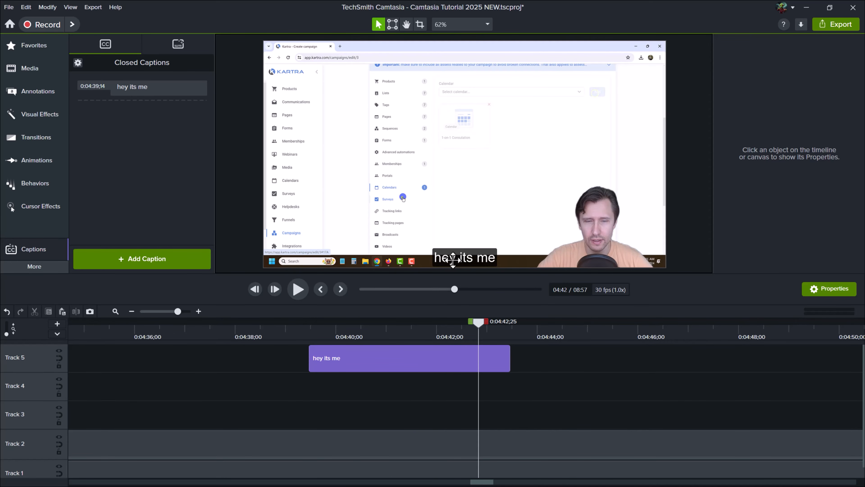
Display the Dynamic Captions styles and delete the closed caption from Track 5.
click(172, 49)
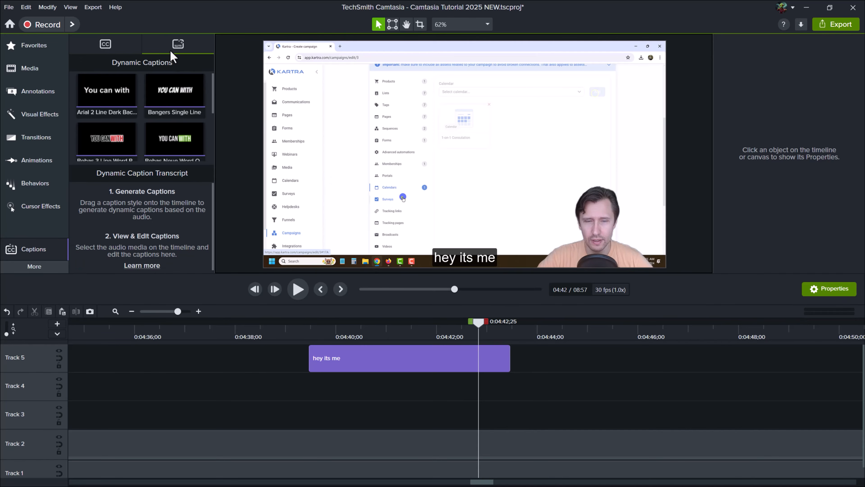
right_click(358, 368)
click(392, 215)
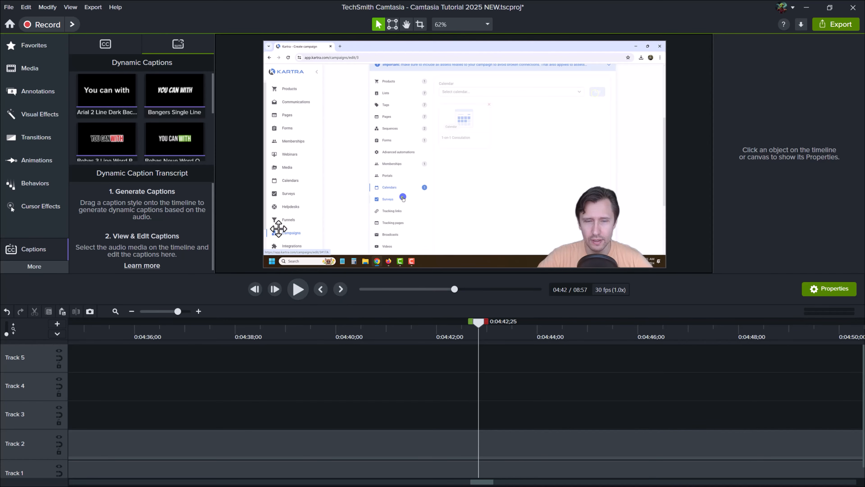
Place the Arial 2 Line Dark Background dynamic caption on Track 3 from about 0:04:41;16 and move the playhead to 0:05:02;20.
drag(105, 96, 413, 420)
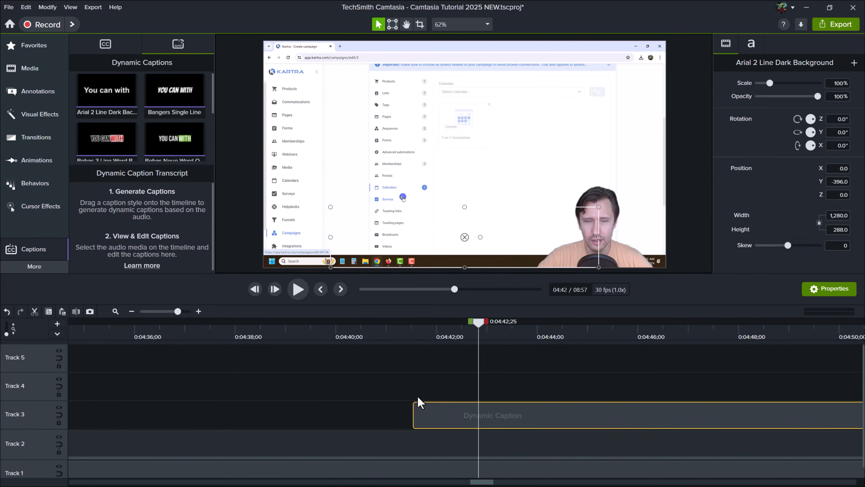
scroll(434, 375, right, 5)
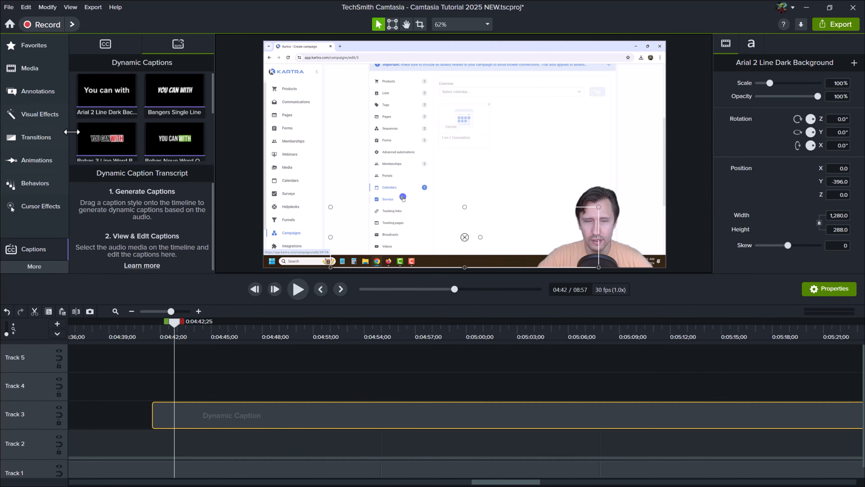
scroll(277, 405, down, 3)
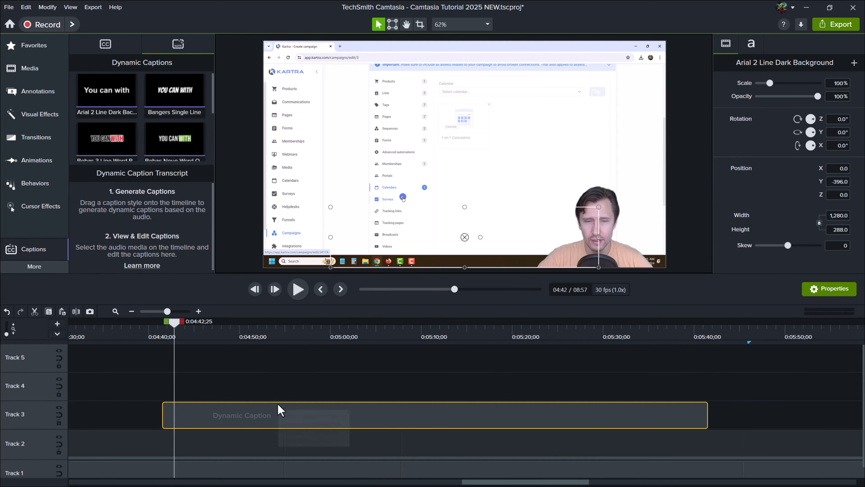
drag(213, 325, 299, 419)
Examine the dynamic caption's span on the timeline and preview its text at about 0:04:58;18.
scroll(299, 419, down, 3)
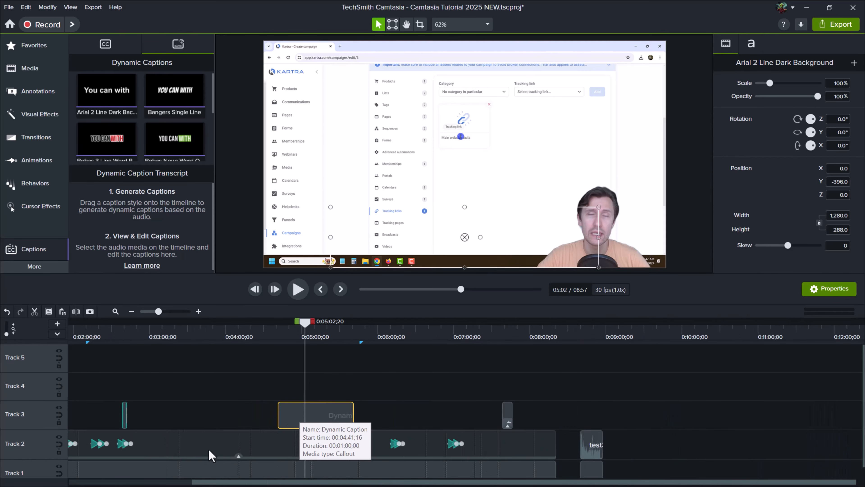
scroll(125, 448, down, 4)
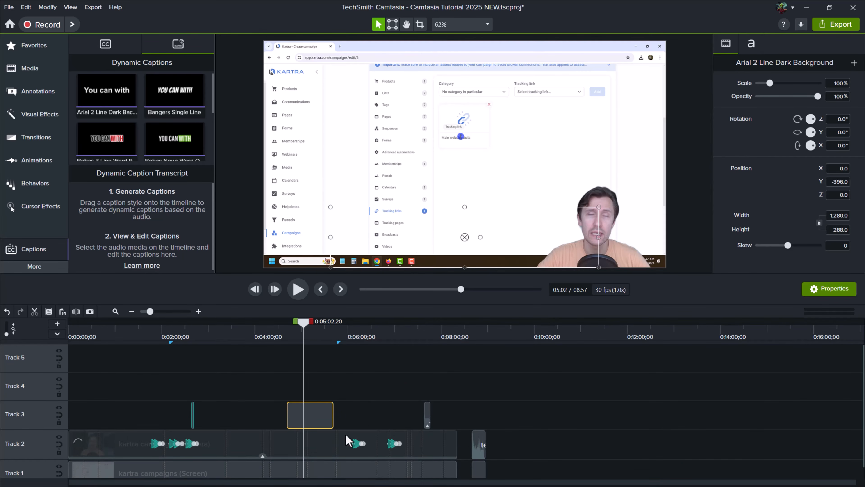
scroll(336, 406, up, 2)
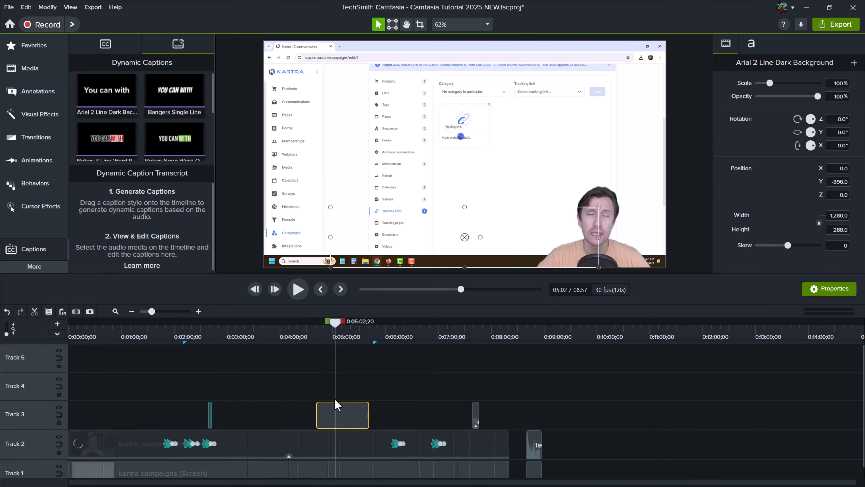
scroll(443, 388, up, 4)
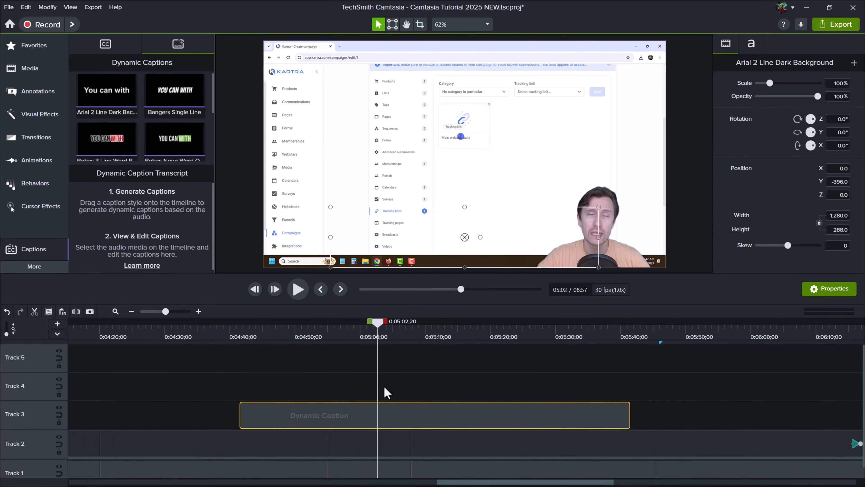
scroll(375, 387, up, 1)
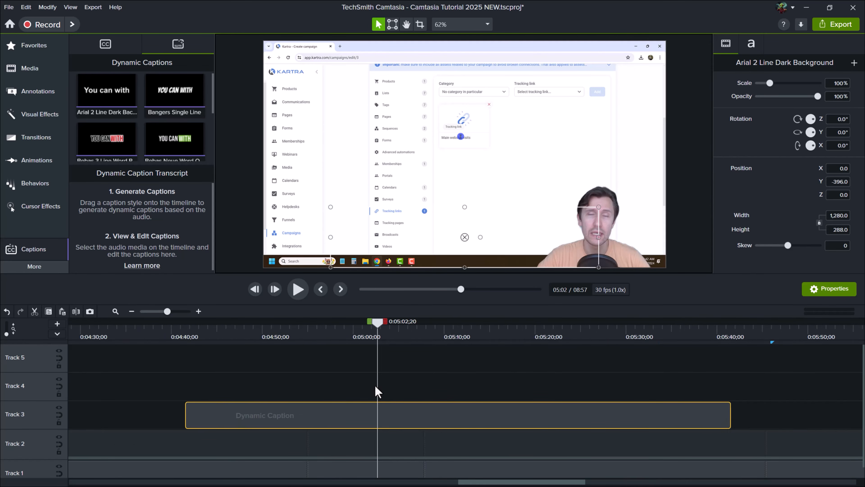
scroll(374, 384, up, 2)
scroll(375, 383, down, 5)
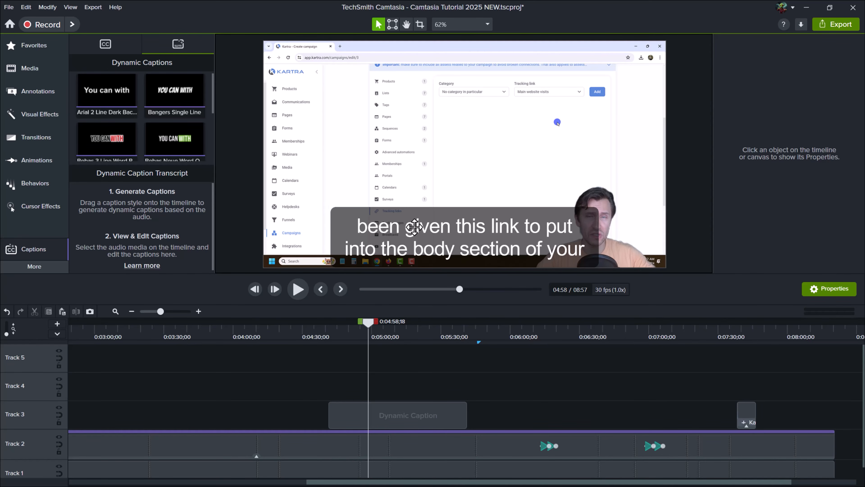
Move the dynamic caption beside the webcam presenter to about X -261, Y -327 and display its text properties and theme choices.
drag(431, 238, 356, 228)
scroll(140, 119, down, 3)
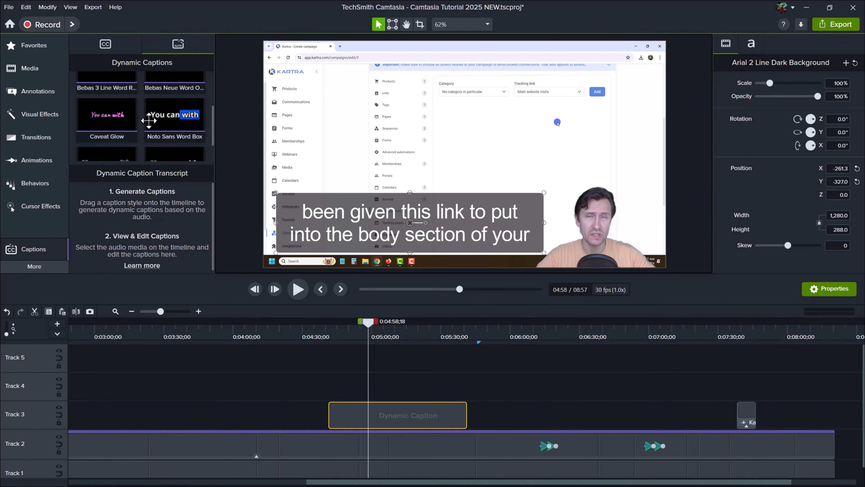
click(751, 47)
click(778, 87)
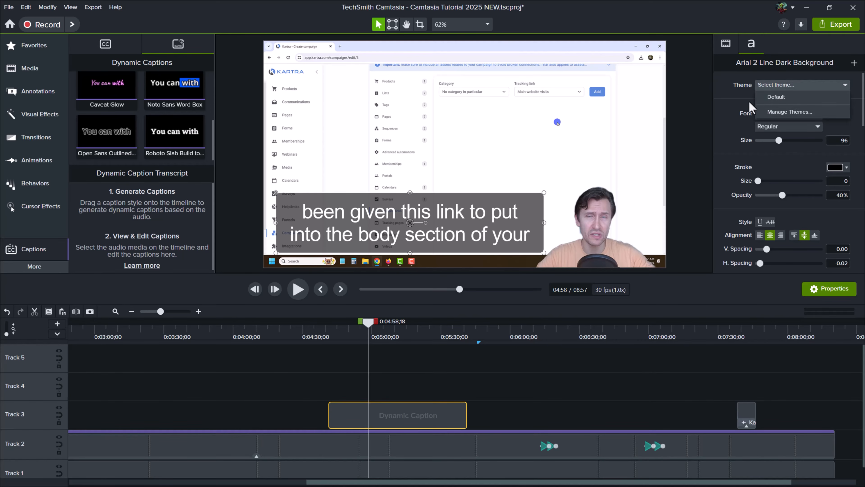
click(740, 112)
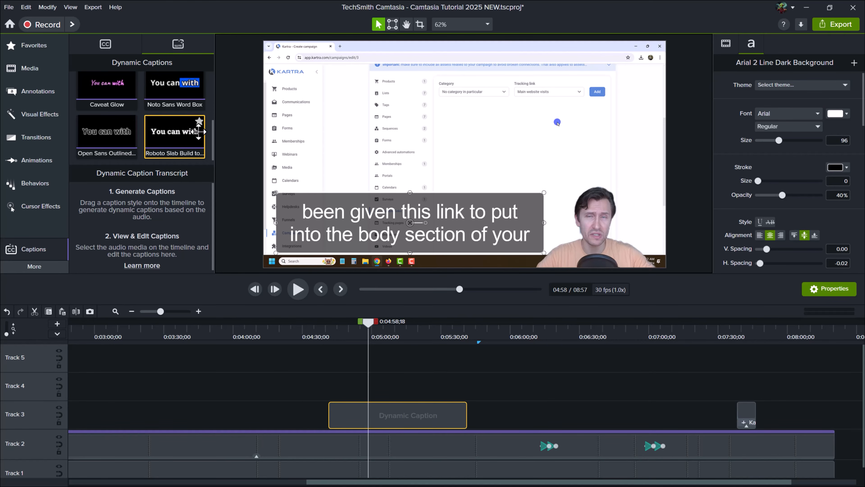
Try the green #739922 swatch as the caption's font colour and set the text back to white.
click(838, 114)
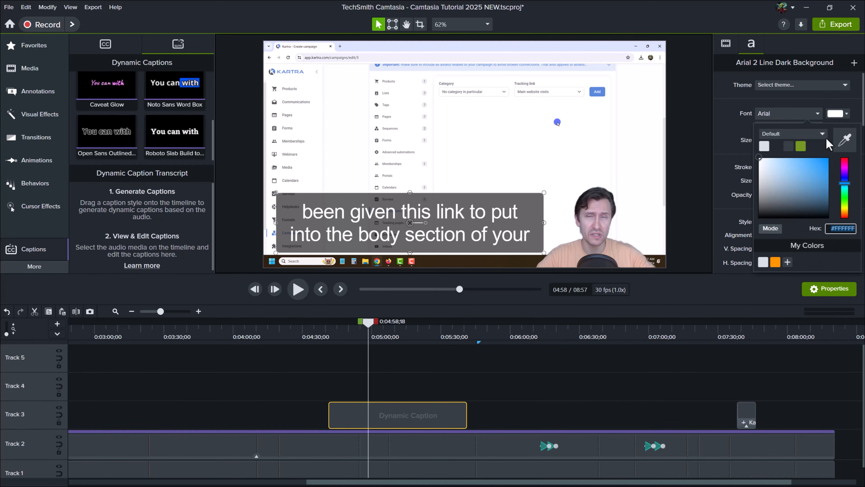
click(800, 147)
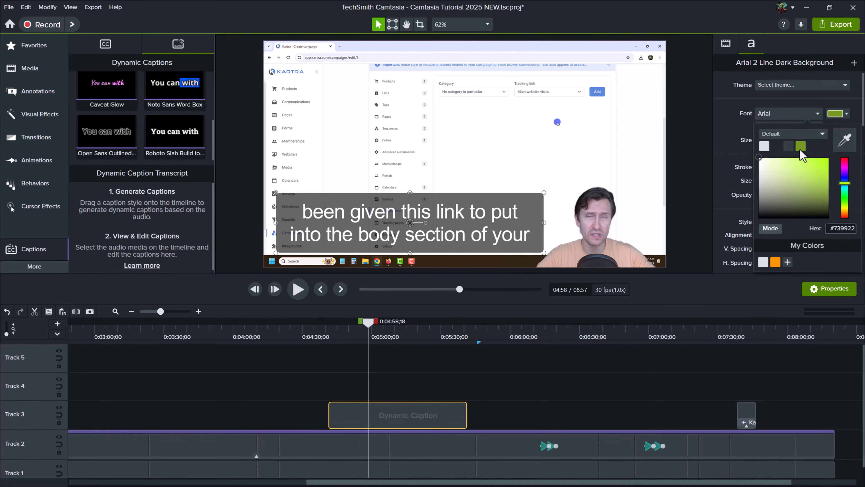
click(846, 113)
click(767, 143)
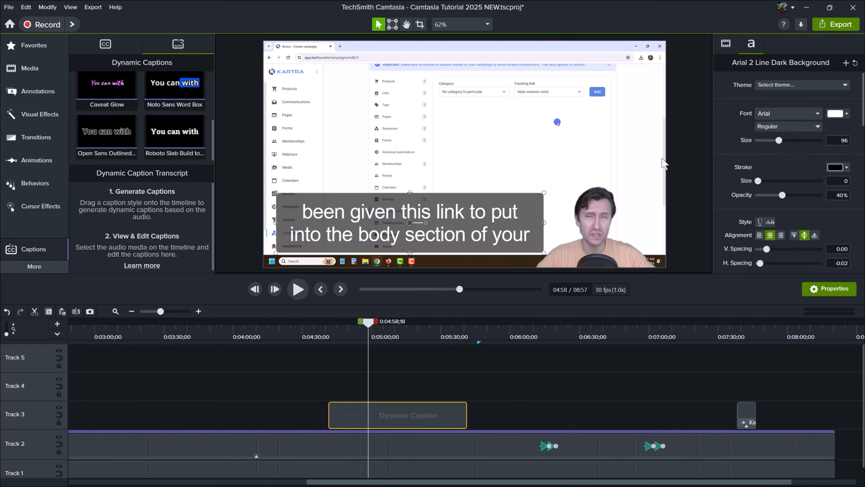
Select the kartra campaigns camera clip to display its transcript and scrub to the caption's opening words at 0:04:42;10.
drag(366, 326, 322, 325)
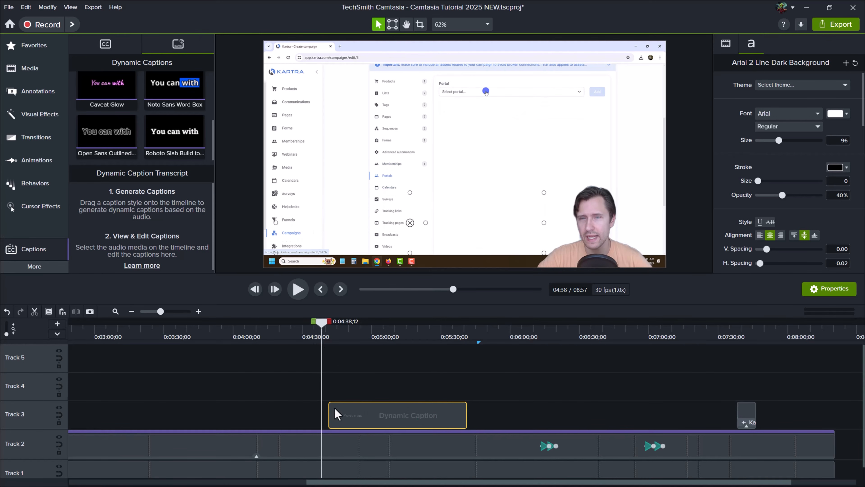
scroll(320, 437, up, 5)
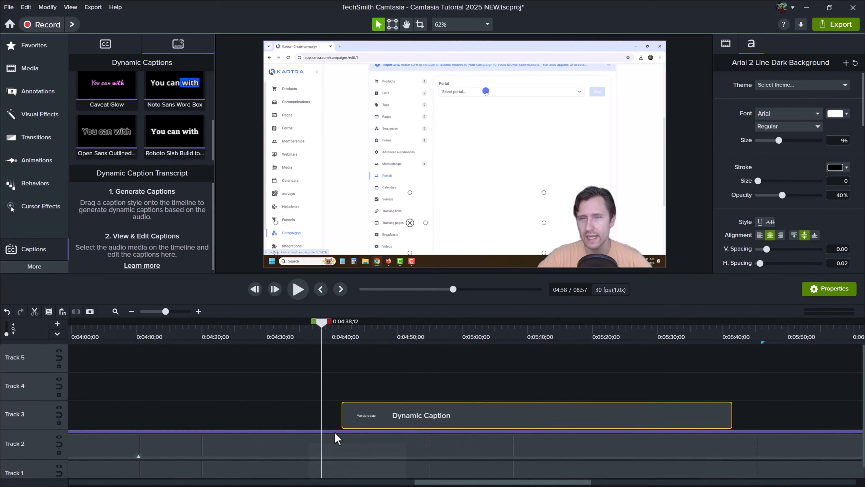
scroll(352, 442, up, 3)
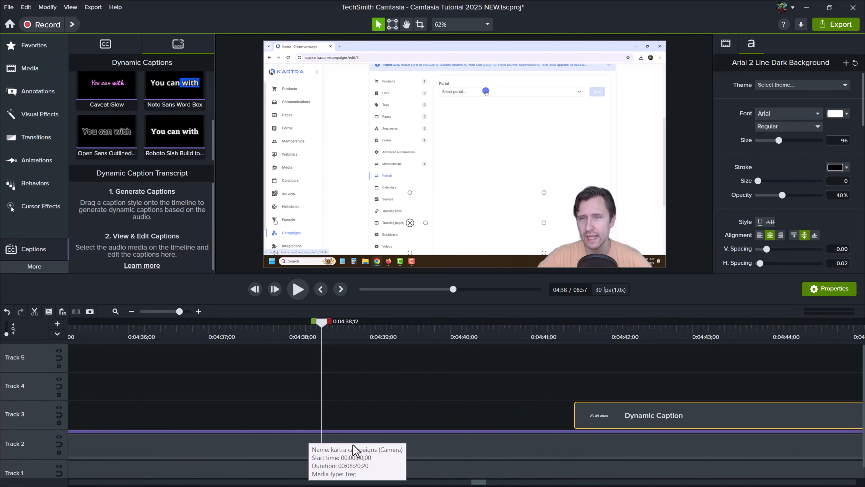
click(315, 443)
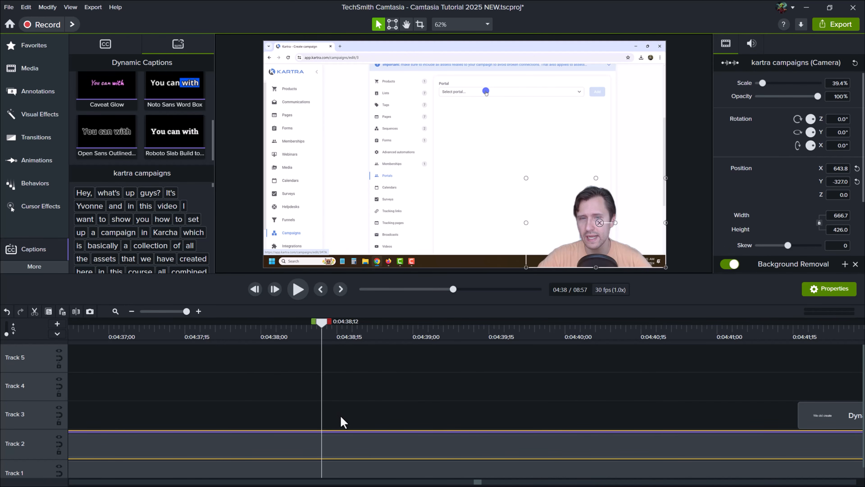
scroll(343, 421, right, 5)
drag(570, 332, 675, 333)
scroll(503, 400, right, 3)
Move the dynamic caption to Track 4 and extend it over the whole camera clip, from 00:00:00;00 with a duration of 00:08:20;20.
scroll(405, 392, down, 6)
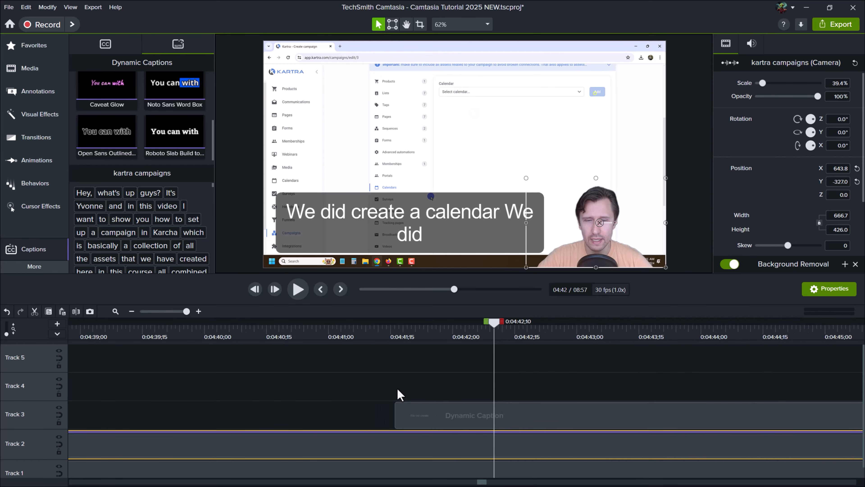
scroll(397, 390, down, 5)
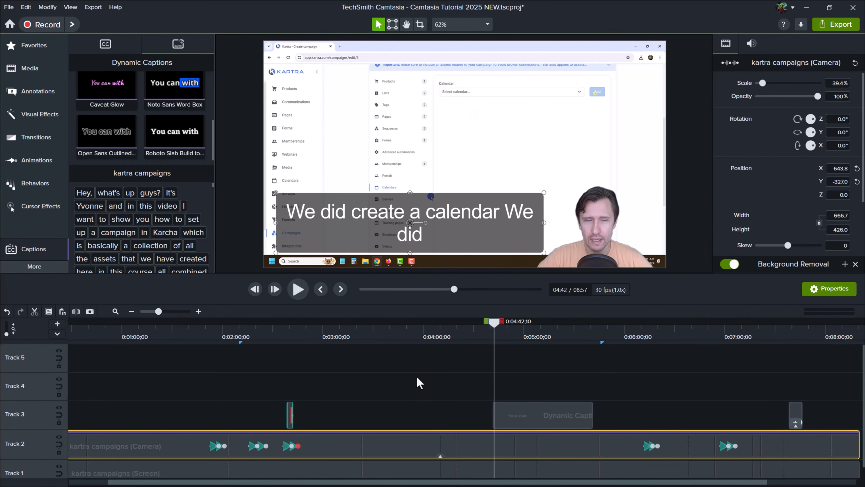
drag(417, 376, 408, 383)
scroll(371, 394, down, 3)
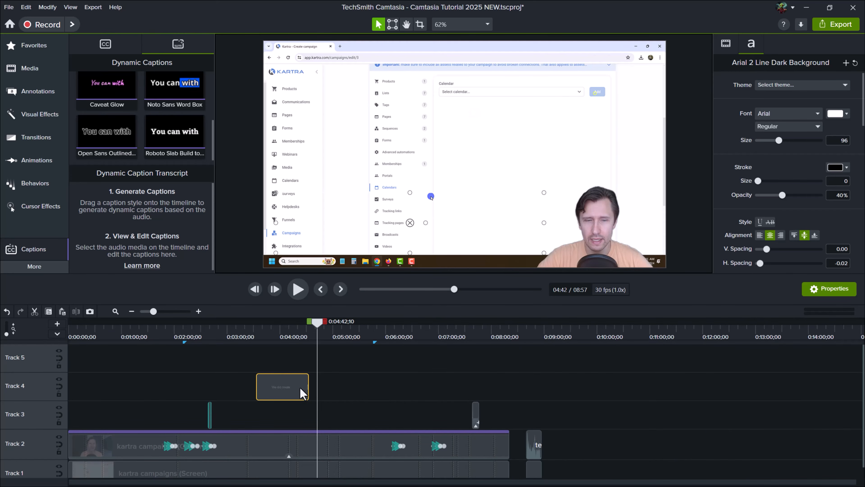
drag(308, 386, 509, 384)
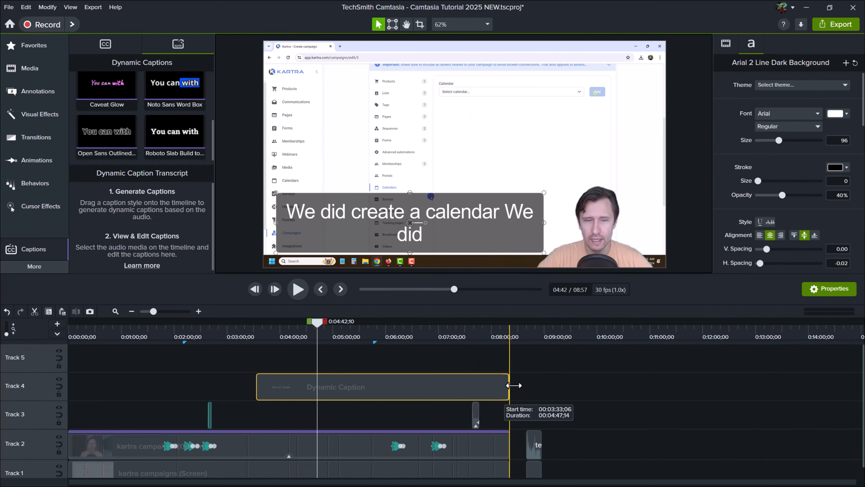
drag(257, 387, 4, 376)
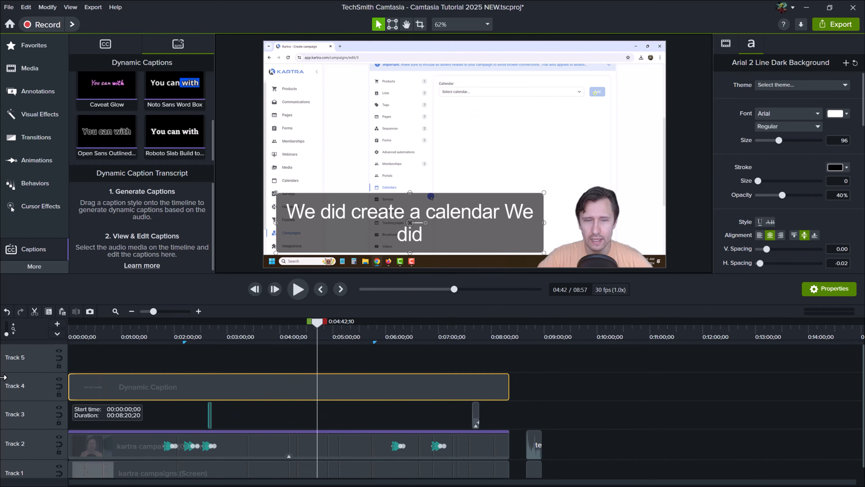
Place the playhead at 0:03:42;27, select the camera clip to display its transcript and increase Track 2's height.
drag(218, 338, 263, 421)
click(247, 443)
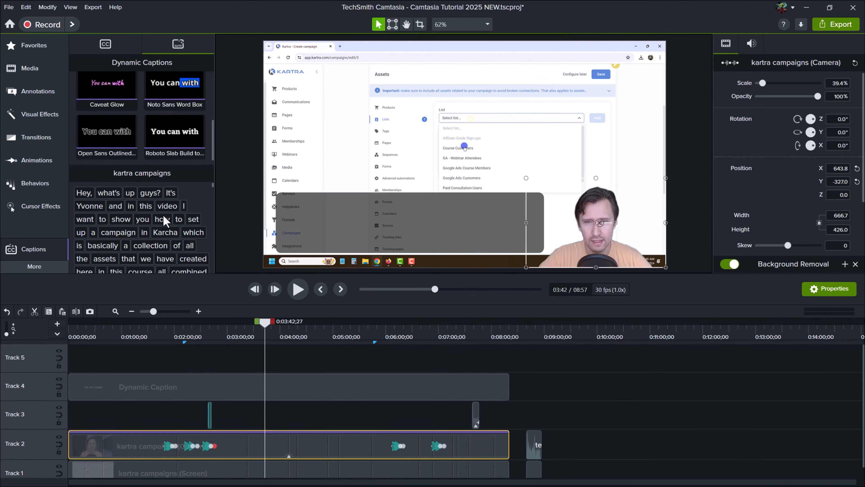
scroll(142, 218, down, 3)
scroll(310, 438, up, 3)
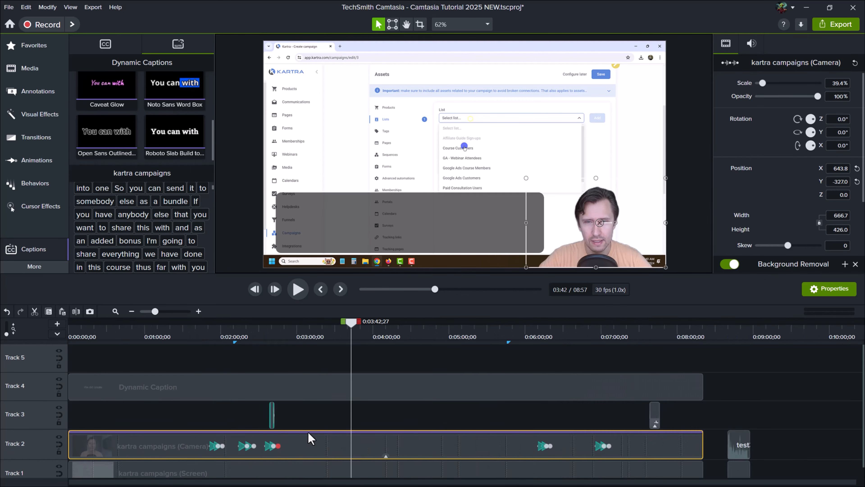
scroll(286, 433, up, 5)
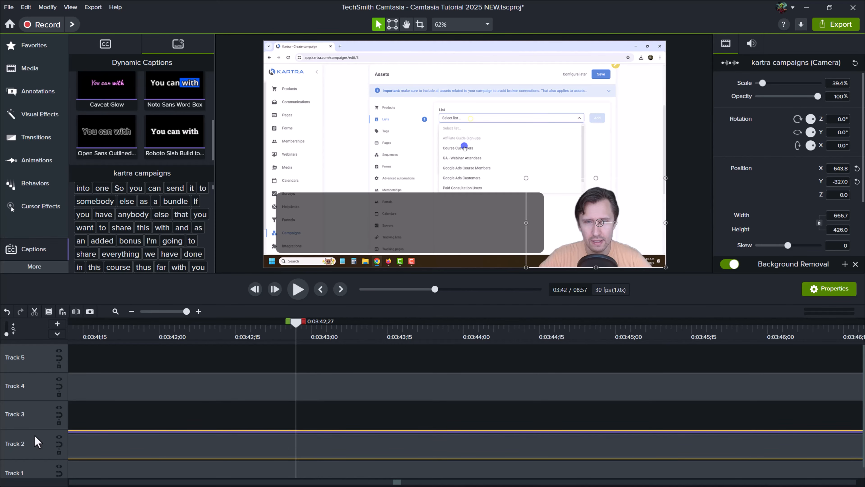
drag(32, 428, 31, 405)
Edit the transcript passage at about 0:03:52, replacing "you're" with "your" and "add" with "ad".
scroll(157, 251, down, 5)
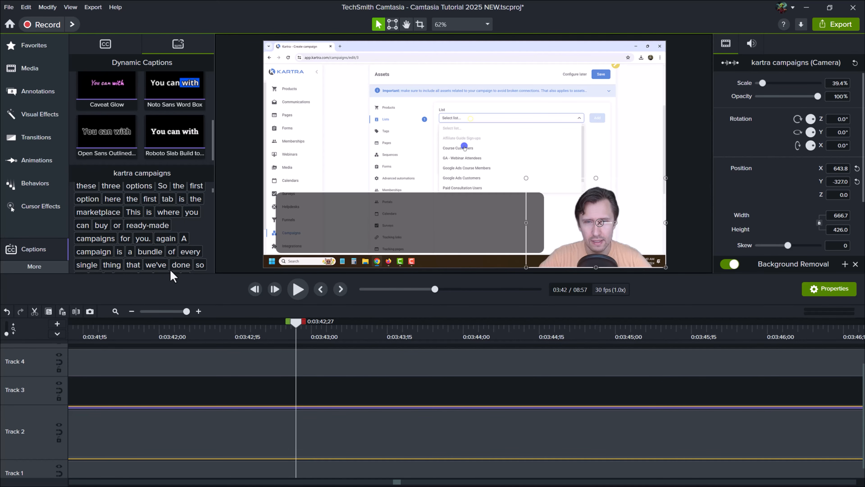
scroll(340, 397, left, 3)
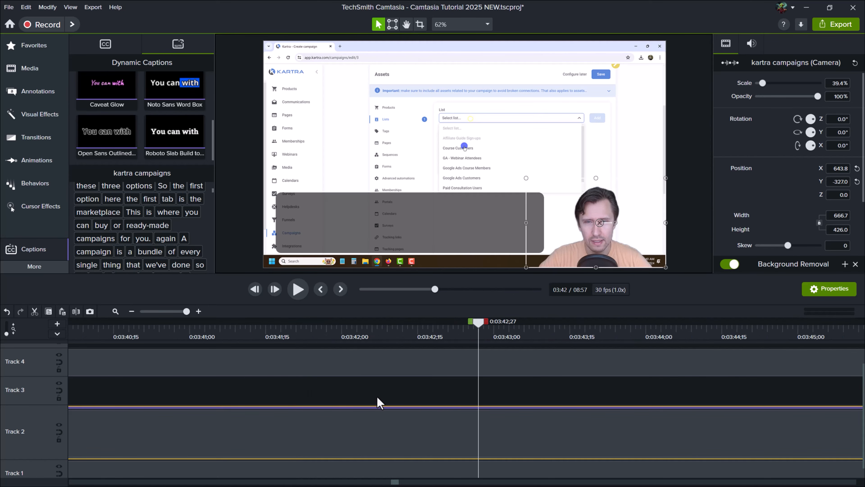
scroll(462, 391, down, 6)
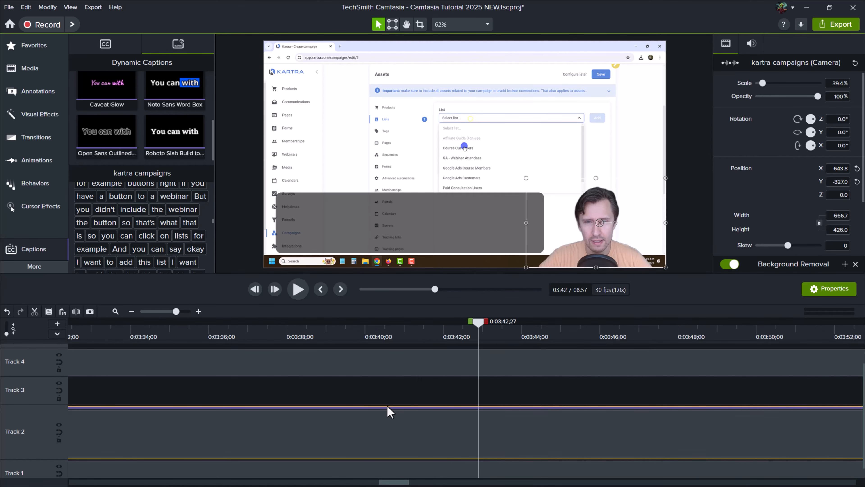
scroll(424, 414, right, 2)
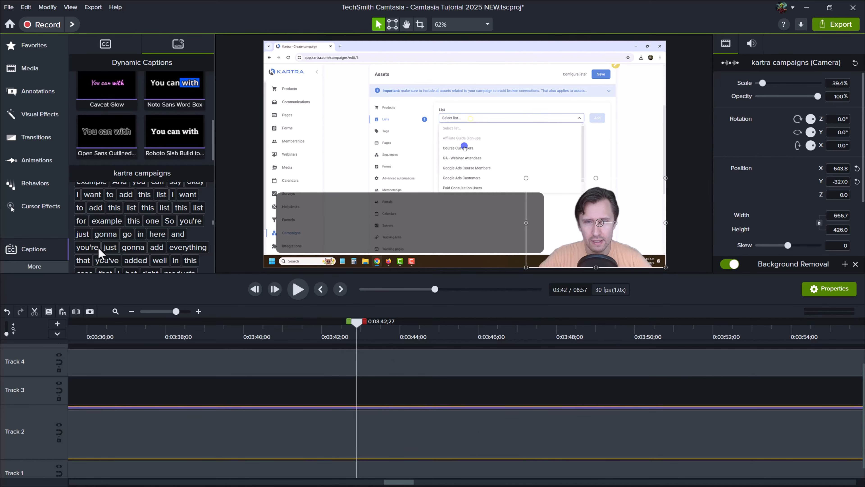
click(89, 246)
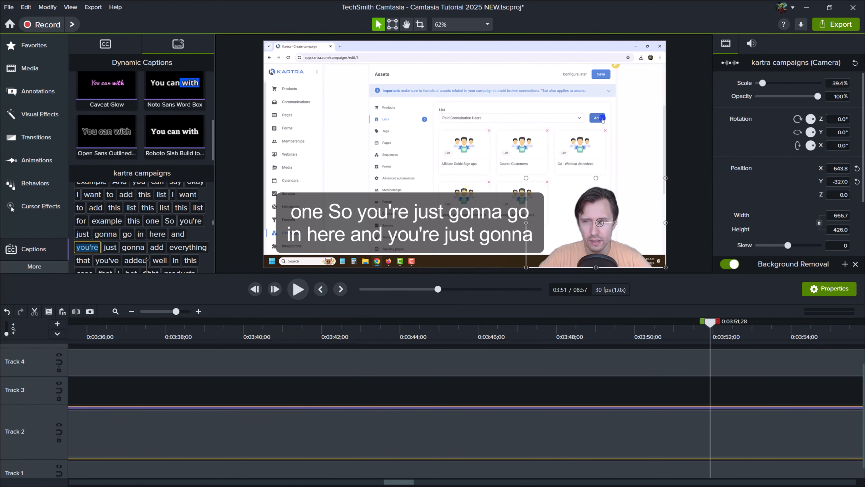
text(your)
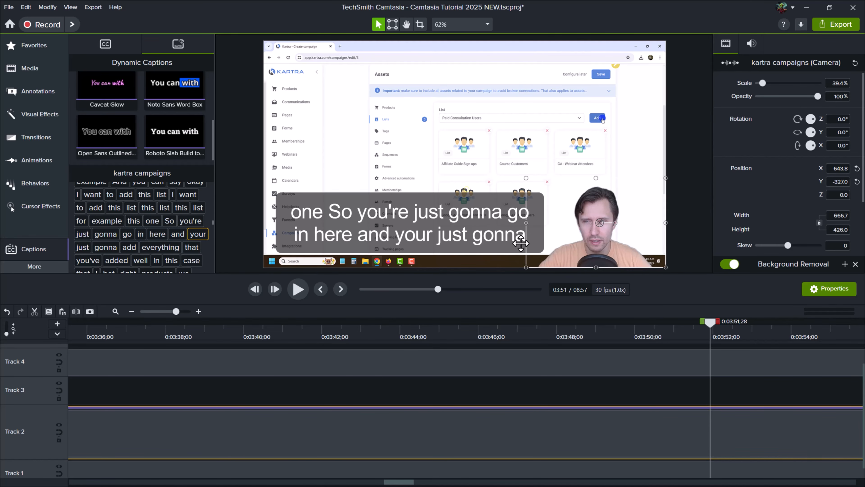
click(124, 248)
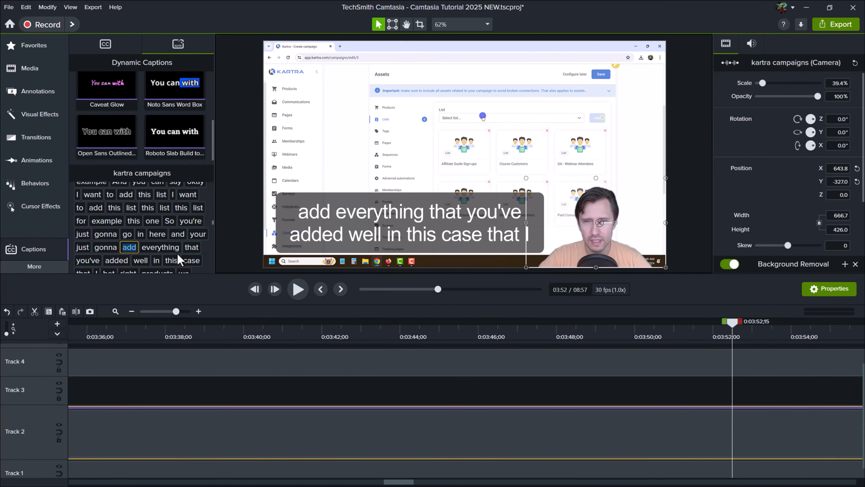
text(ad)
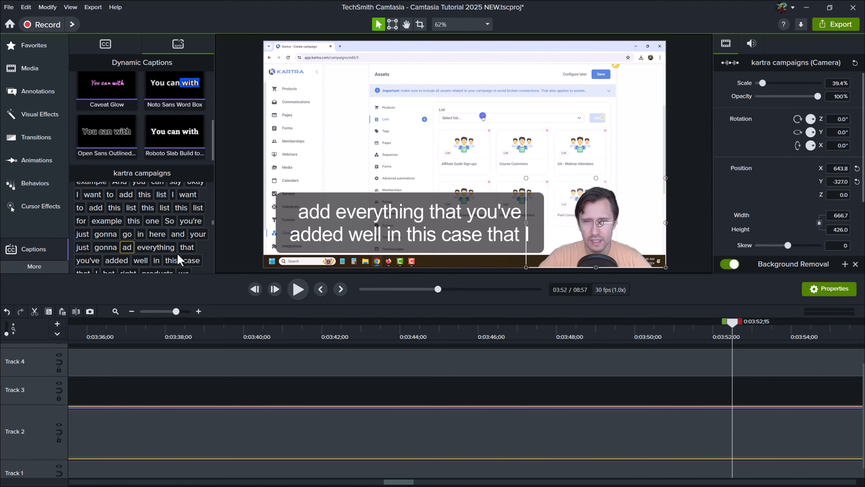
Check the edited word in the caption at 0:03:52;15 and read through the following part of the transcript.
scroll(493, 406, down, 4)
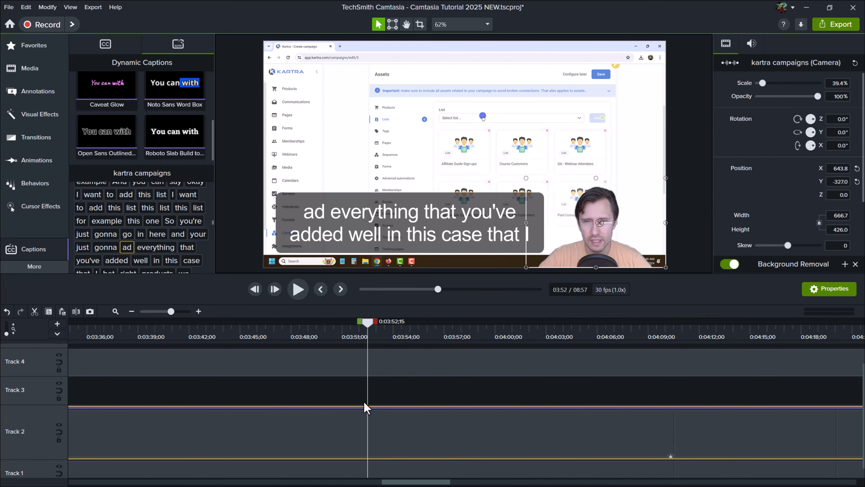
scroll(365, 408, up, 1)
scroll(364, 406, up, 3)
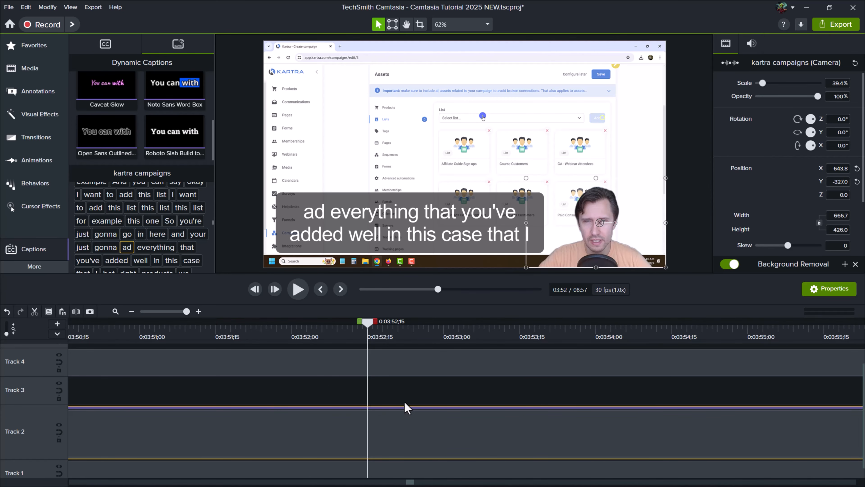
scroll(169, 221, down, 10)
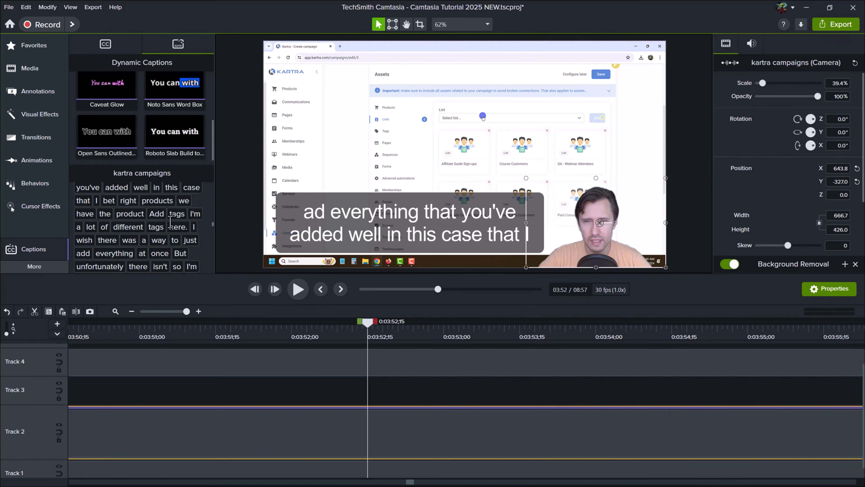
scroll(213, 234, down, 6)
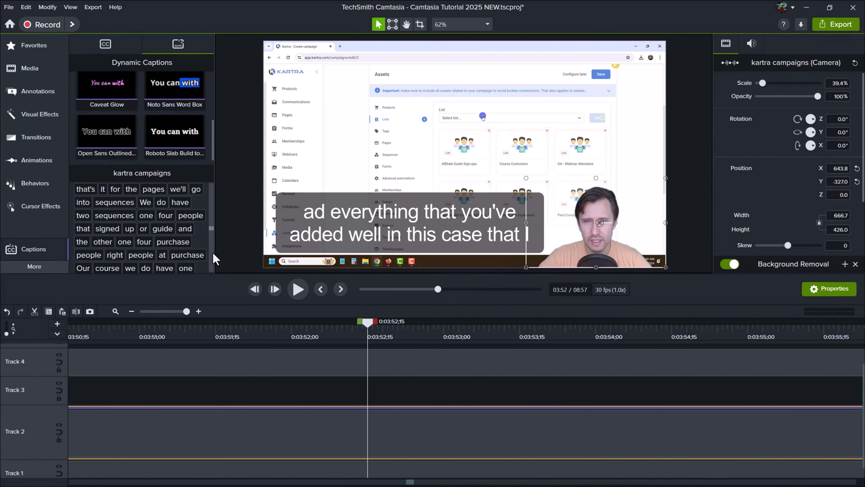
scroll(216, 267, down, 6)
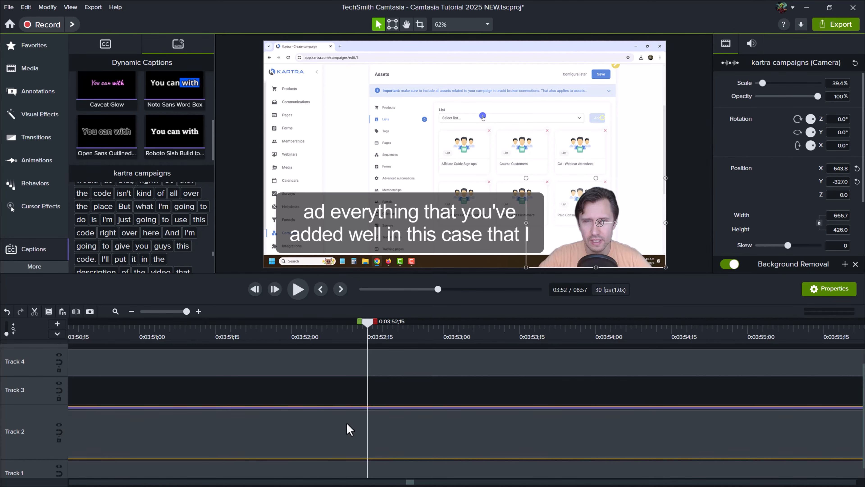
Show the full project length on the timeline and display the available audio effects.
scroll(347, 423, down, 3)
scroll(341, 402, down, 5)
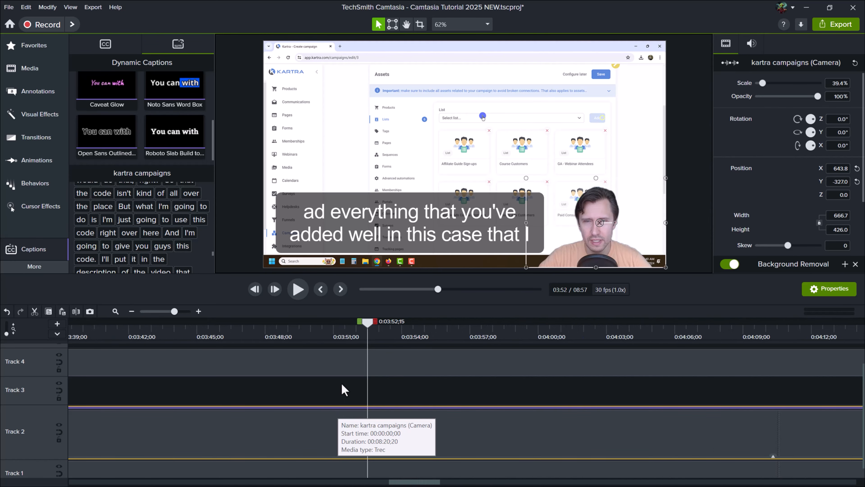
scroll(342, 389, down, 5)
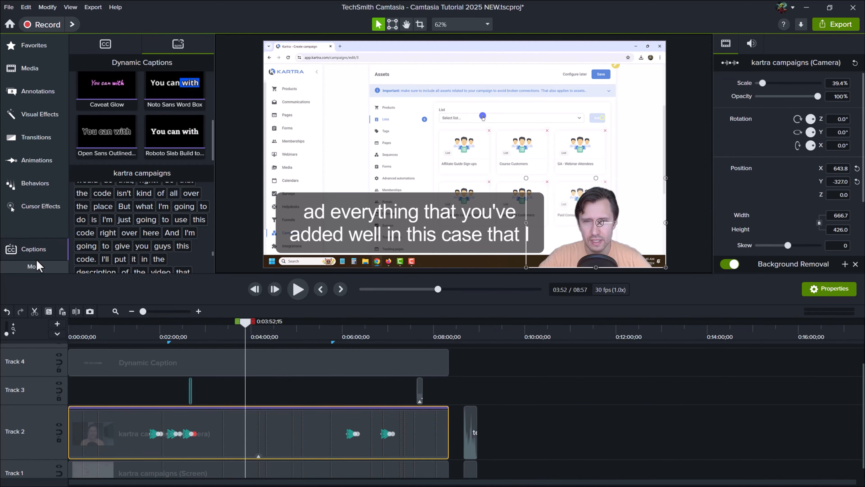
click(31, 268)
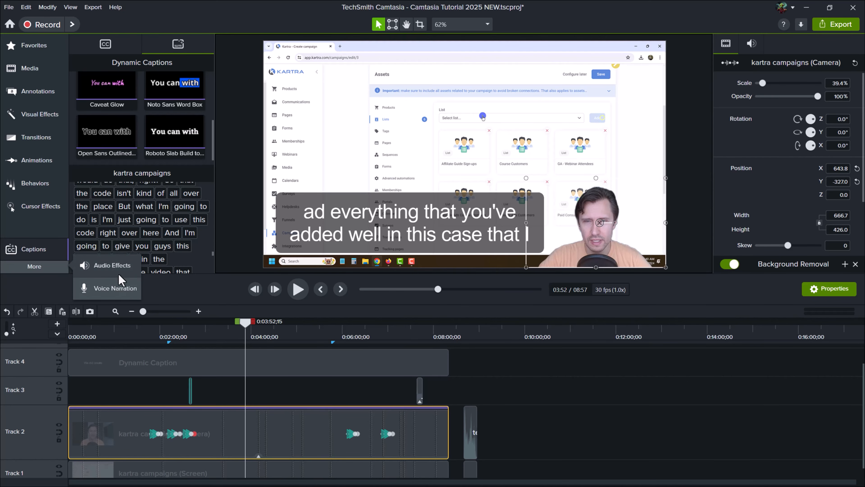
click(109, 270)
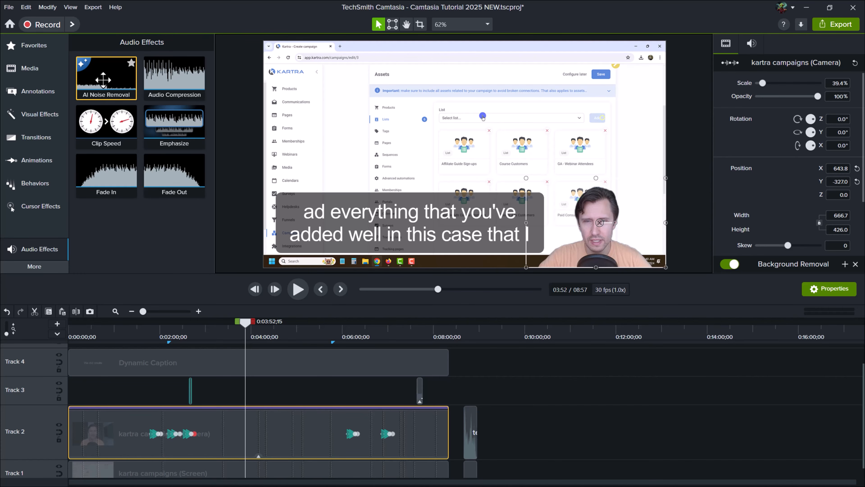
Locate the test3 audio clip near the end of Track 2 and play it from about 0:08:39.
click(465, 337)
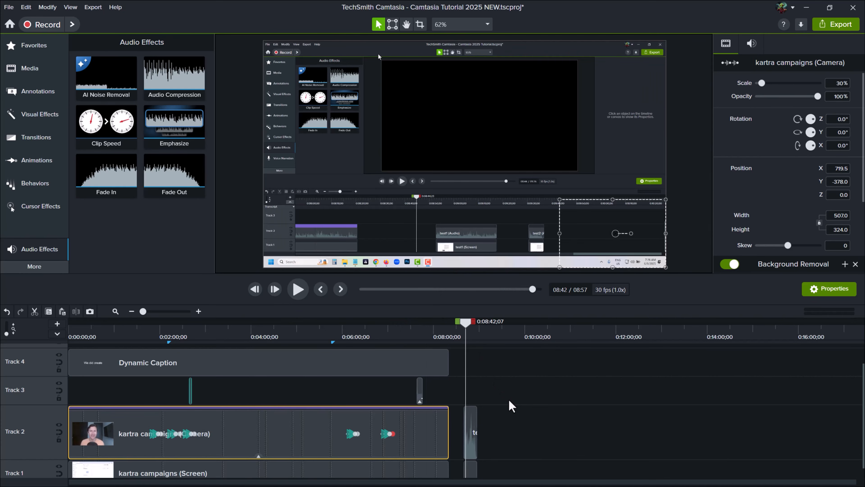
ctrl+scroll(511, 406, up, 2)
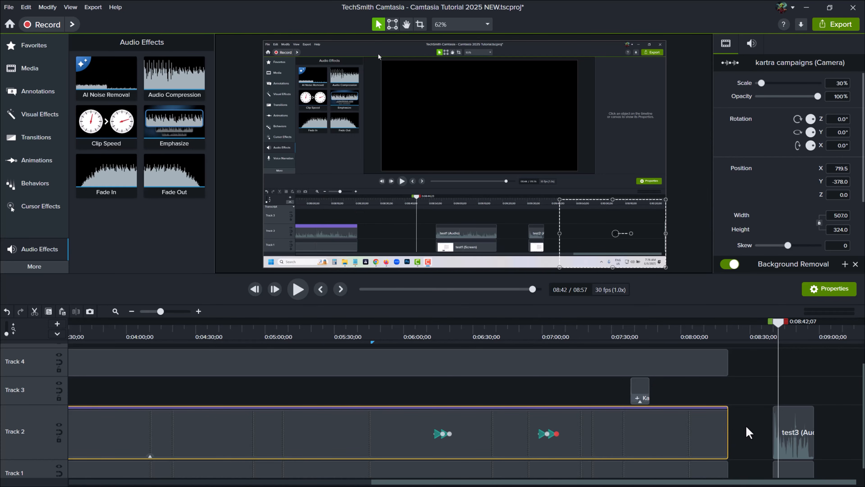
scroll(804, 374, up, 5)
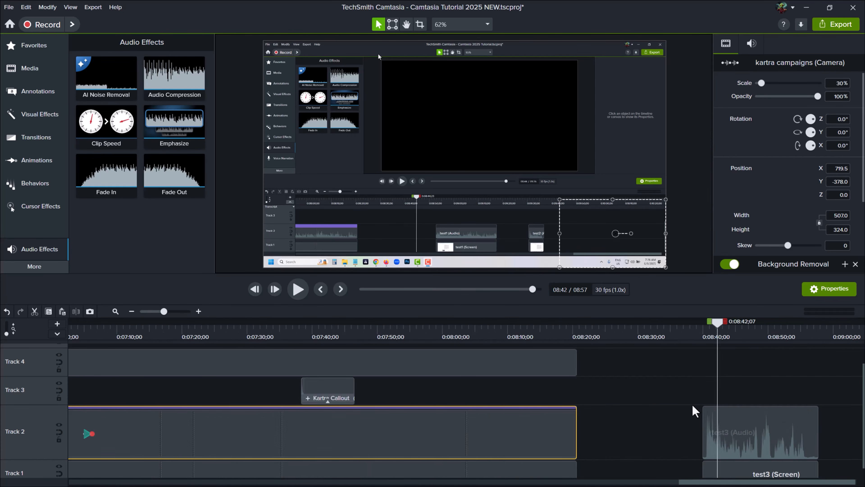
scroll(694, 411, up, 3)
click(516, 338)
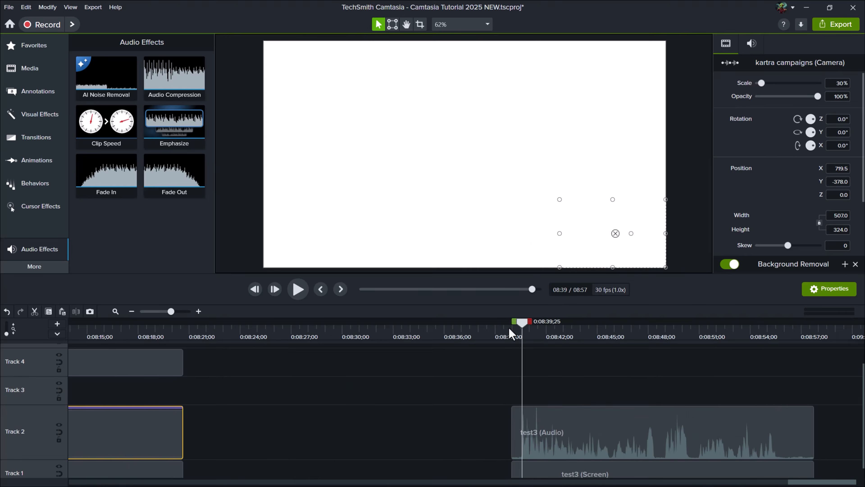
click(294, 292)
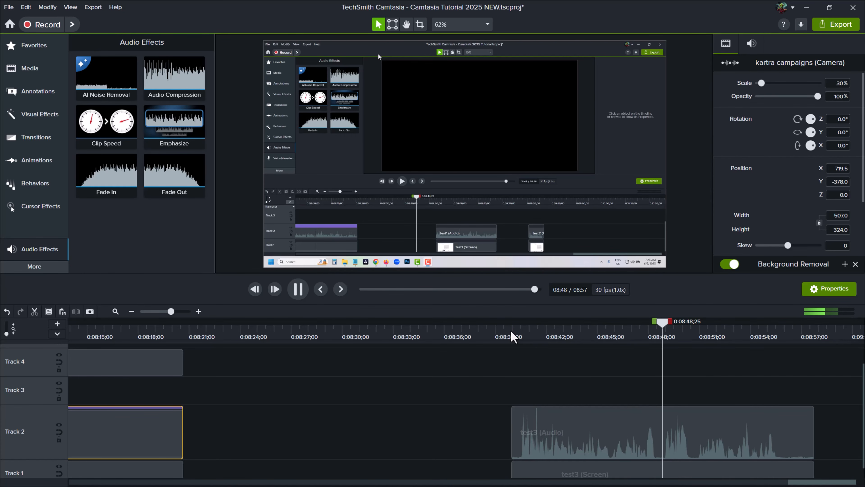
key(space)
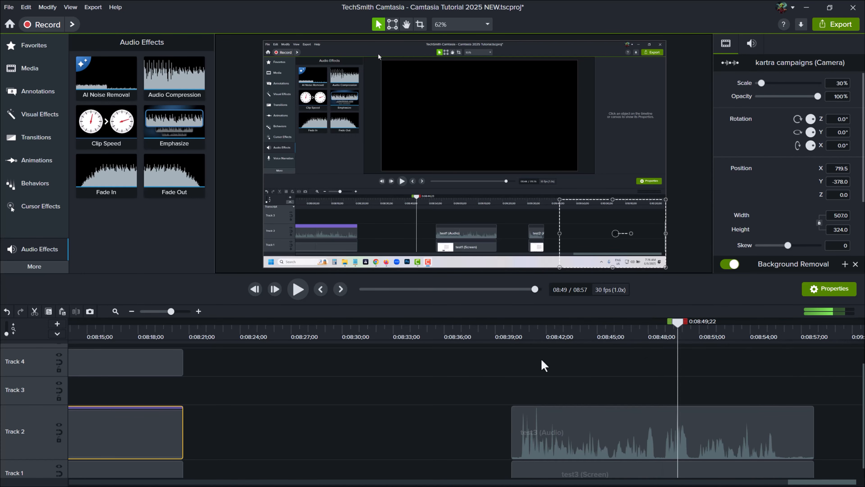
Play the test3 clip through to its end, then replay its quiet closing section from about 0:08:55.
click(297, 289)
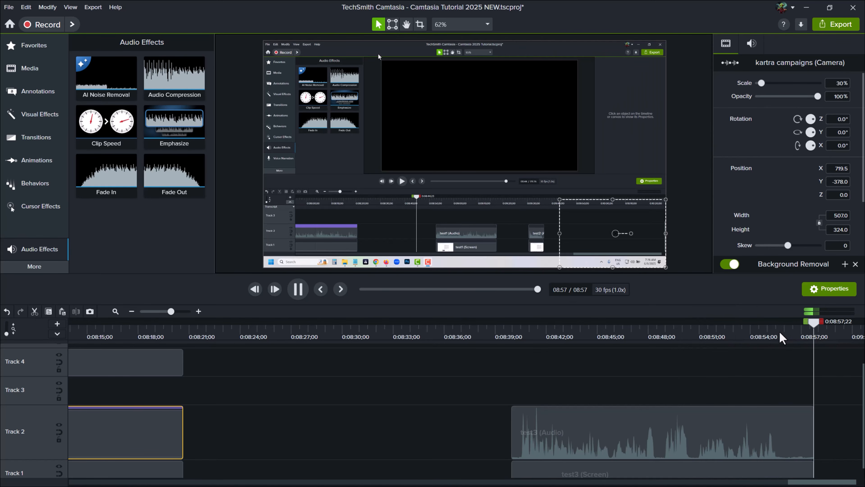
mouse_move(777, 334)
mouse_down()
mouse_move(772, 342)
mouse_move(781, 339)
mouse_up()
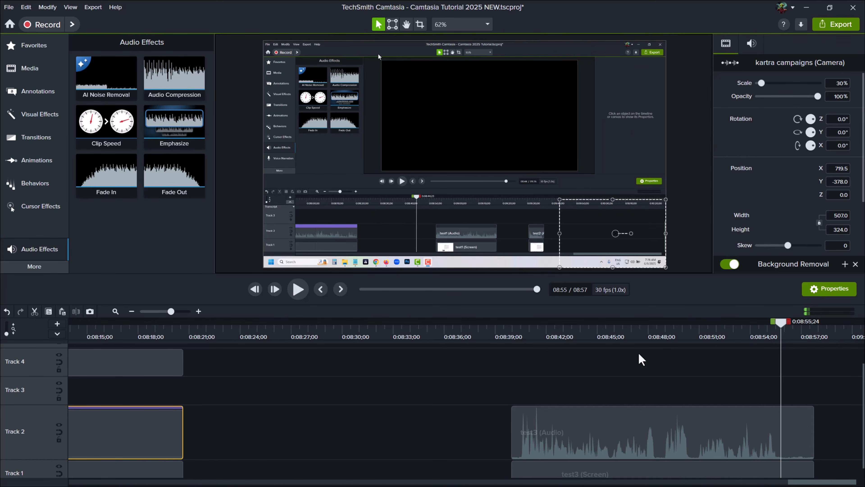
click(297, 290)
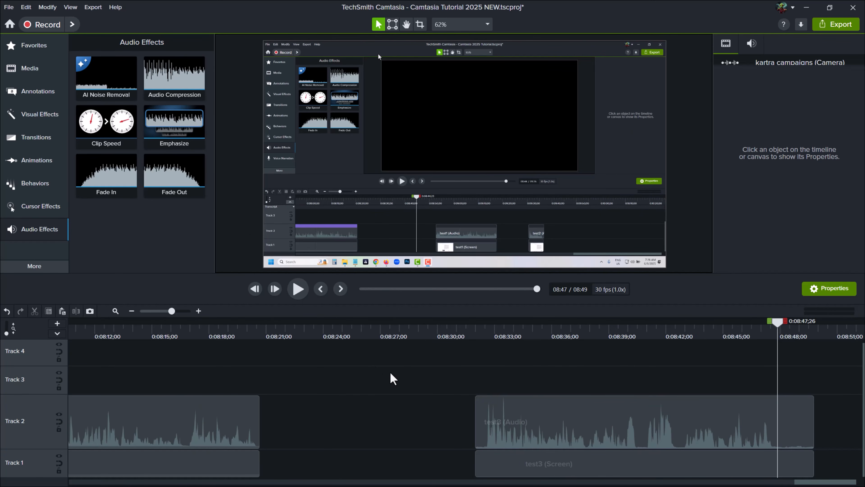
Apply the AI Noise Removal effect to the test3 audio clip and listen to its opening and closing sections.
drag(112, 88, 510, 411)
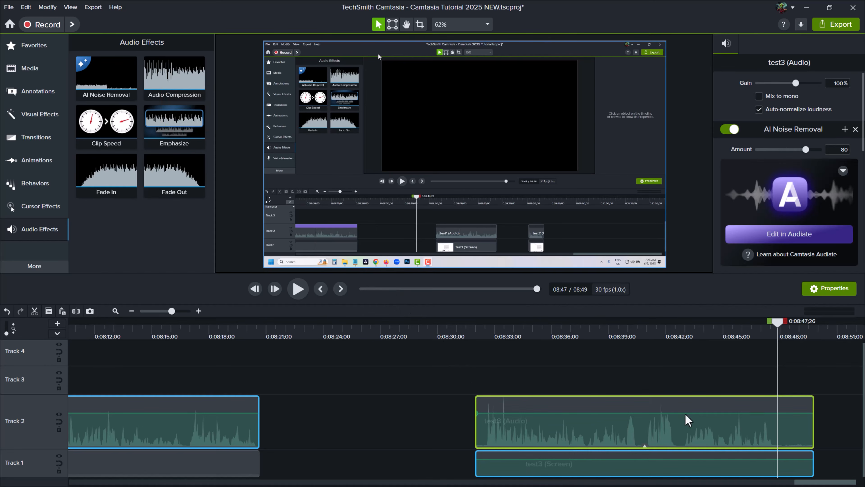
click(301, 290)
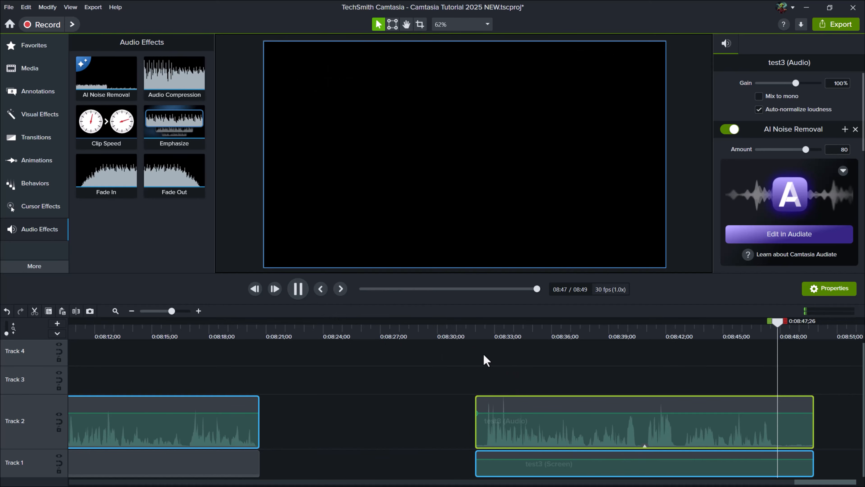
click(483, 335)
click(296, 291)
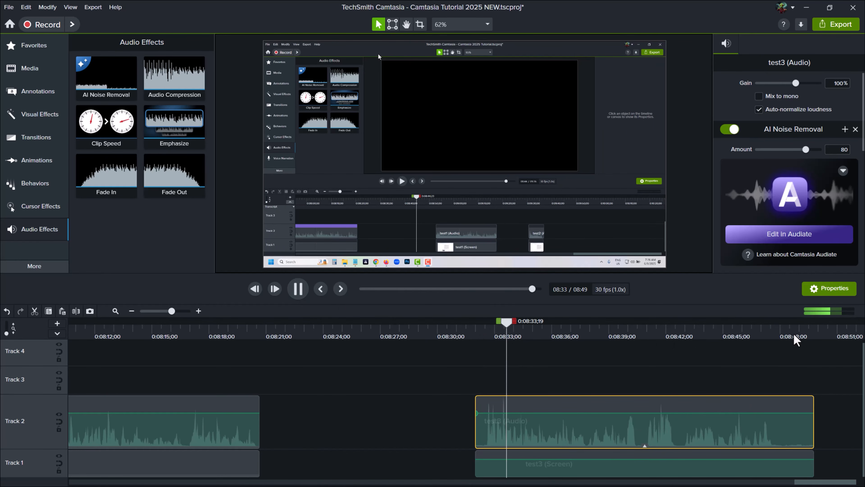
click(780, 337)
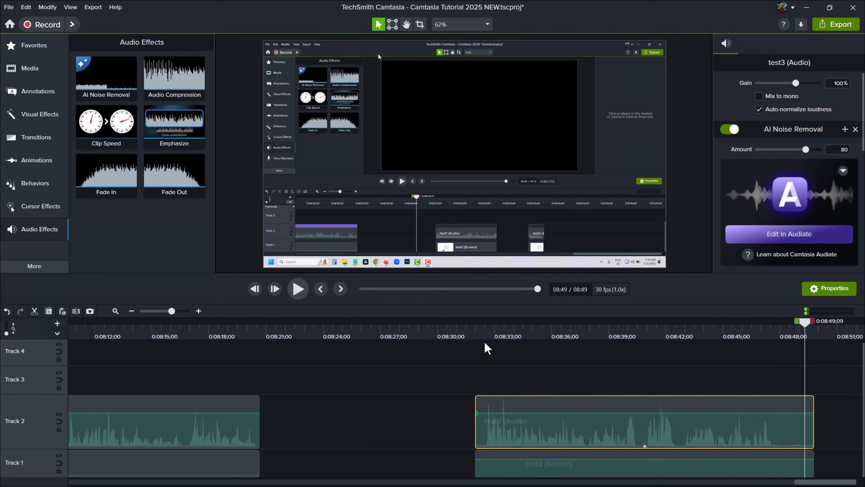
click(515, 335)
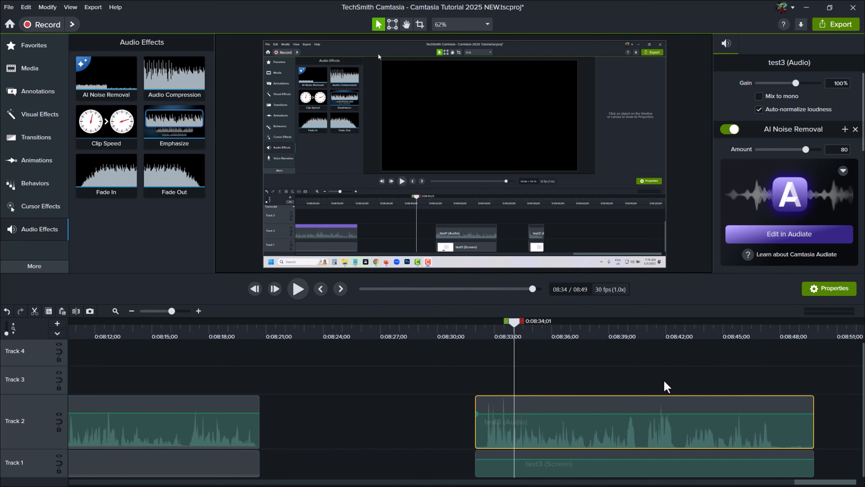
Listen to the closing section of the test3 audio clip again without the AI Noise Removal effect.
click(760, 332)
click(298, 288)
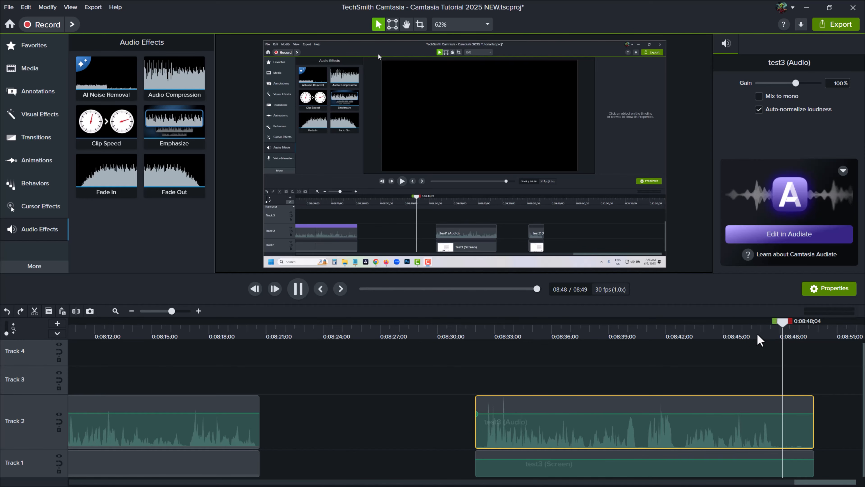
mouse_move(782, 323)
mouse_down()
mouse_move(753, 327)
mouse_move(776, 339)
mouse_up()
click(298, 288)
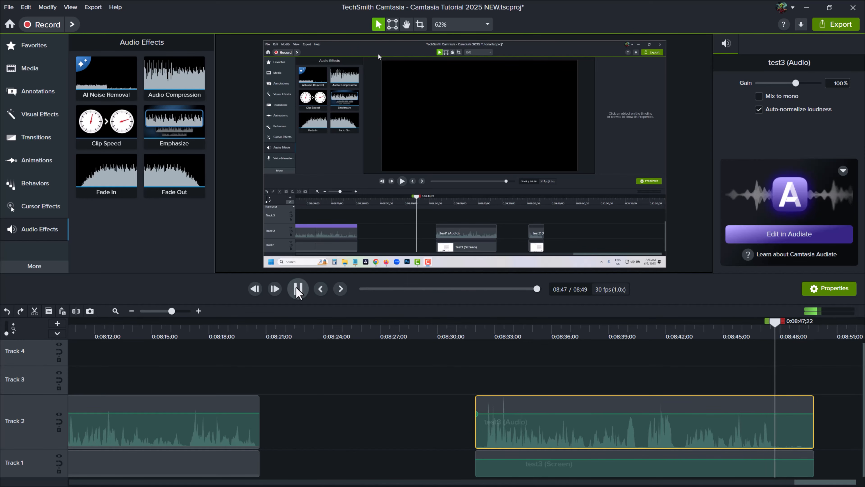
click(297, 289)
Reapply AI Noise Removal to the test3 audio clip and play its closing section from 0:08:48;04.
drag(117, 91, 570, 429)
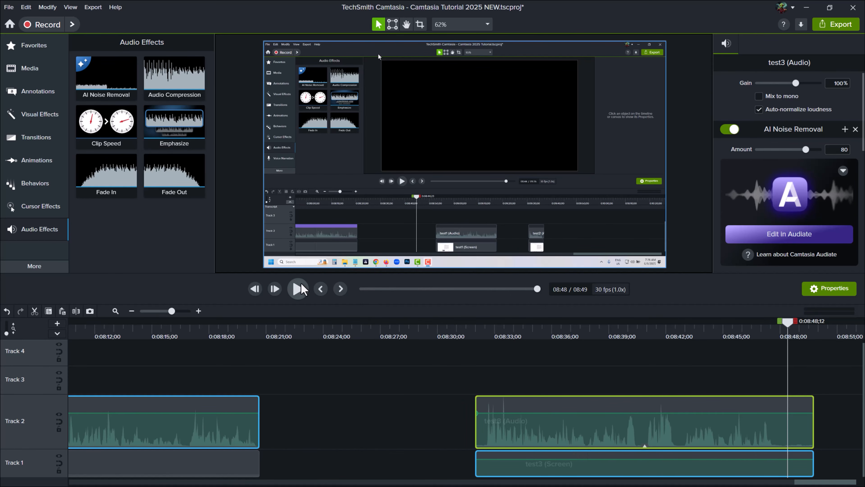
click(300, 288)
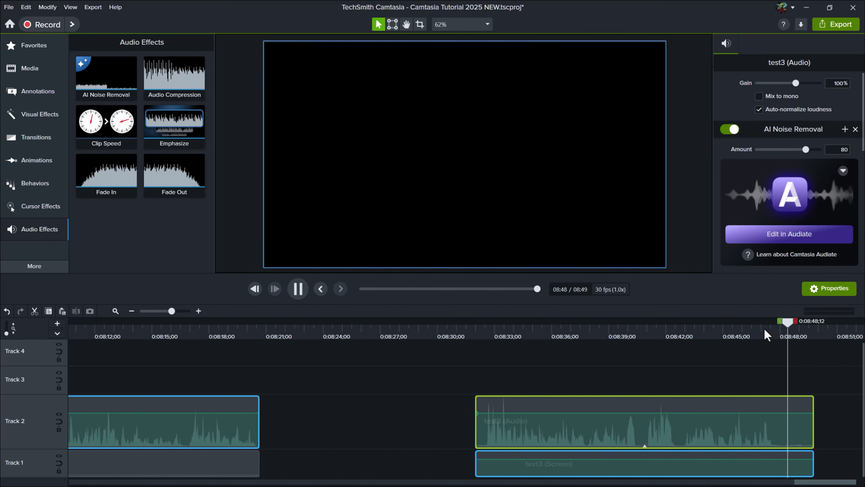
click(782, 329)
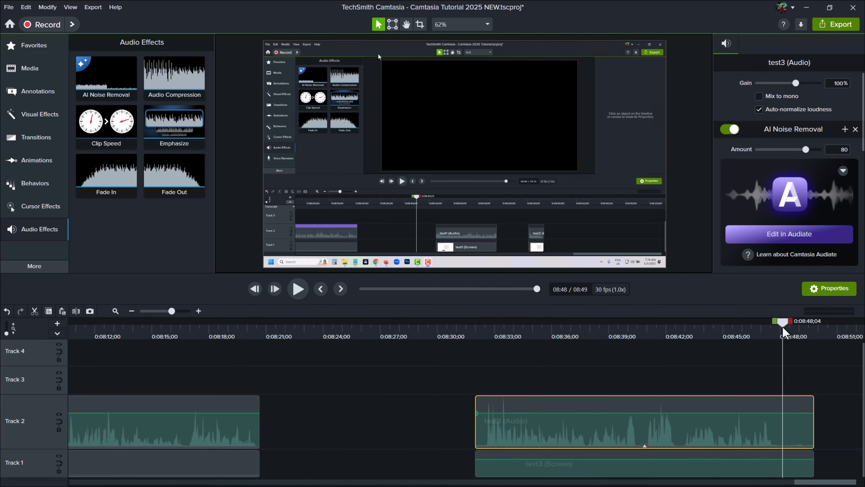
click(301, 293)
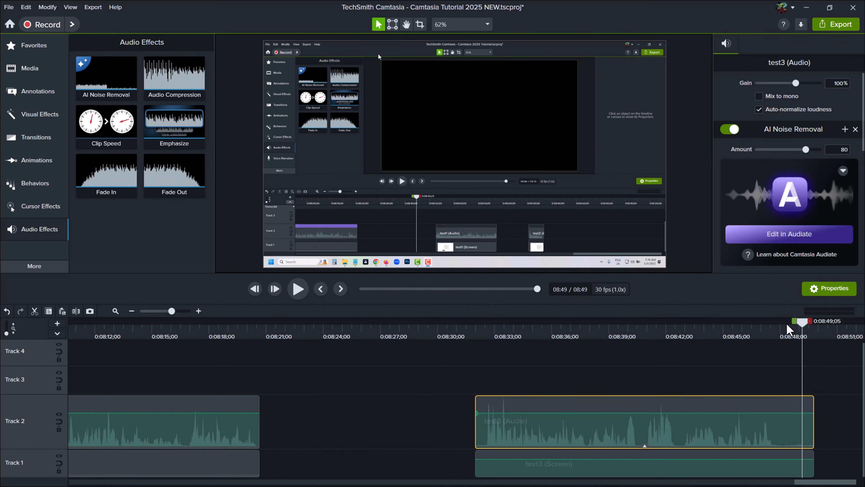
Place the playhead at 0:08:15;18, zoom the timeline out and save the project.
drag(792, 326, 626, 322)
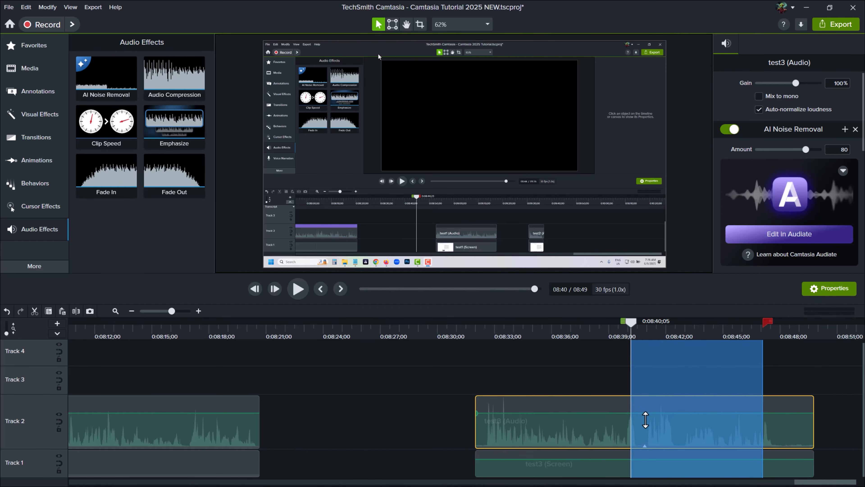
click(536, 333)
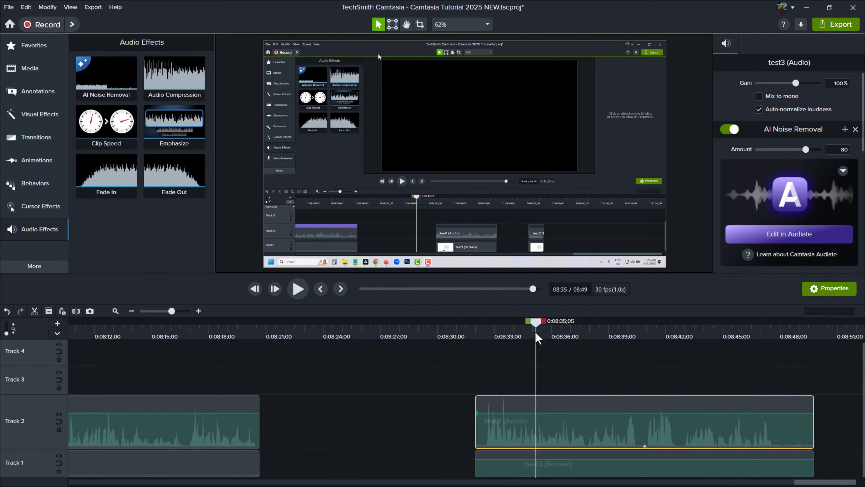
click(367, 336)
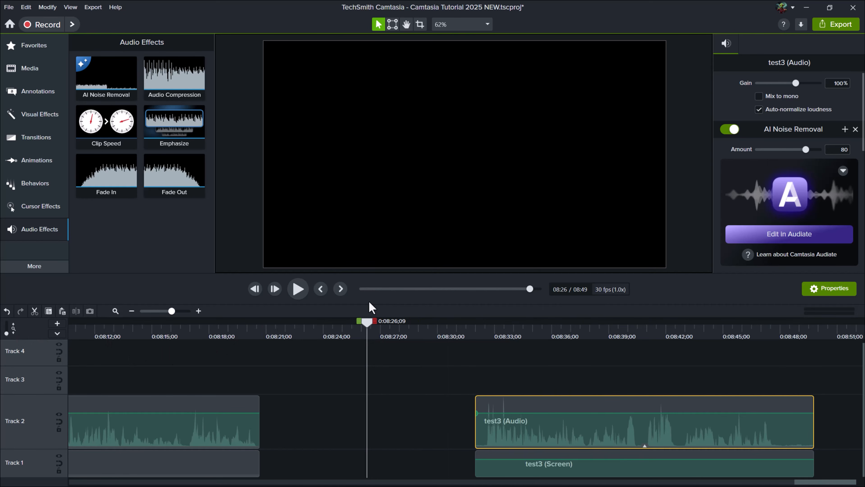
drag(337, 336, 392, 350)
click(163, 331)
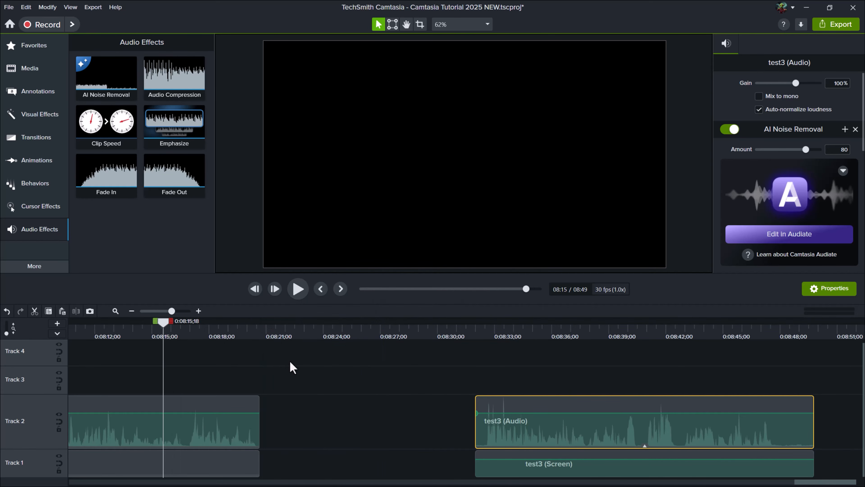
scroll(290, 362, down, 5)
key(ctrl+s)
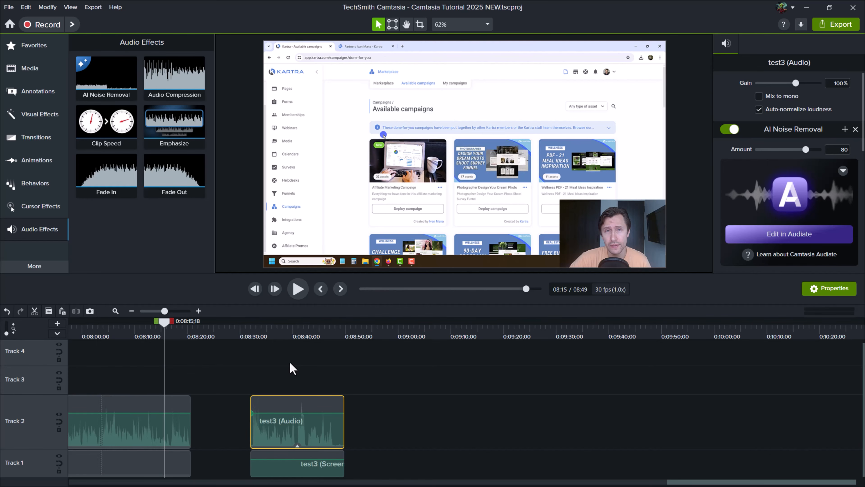
Show the Voice Narration tool and enter "enter script here" as the narration script.
click(39, 268)
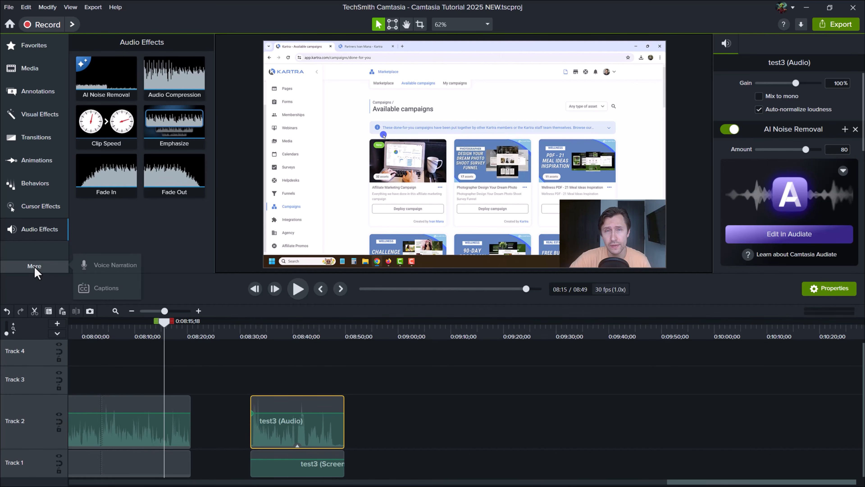
click(120, 267)
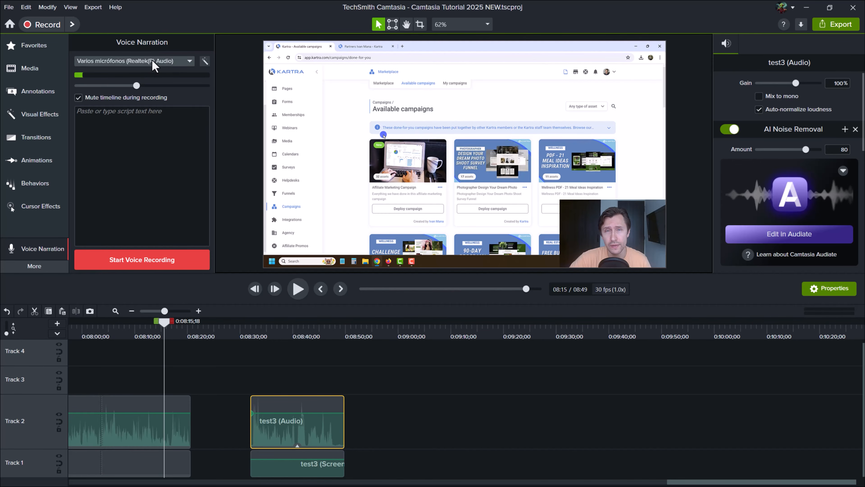
click(133, 142)
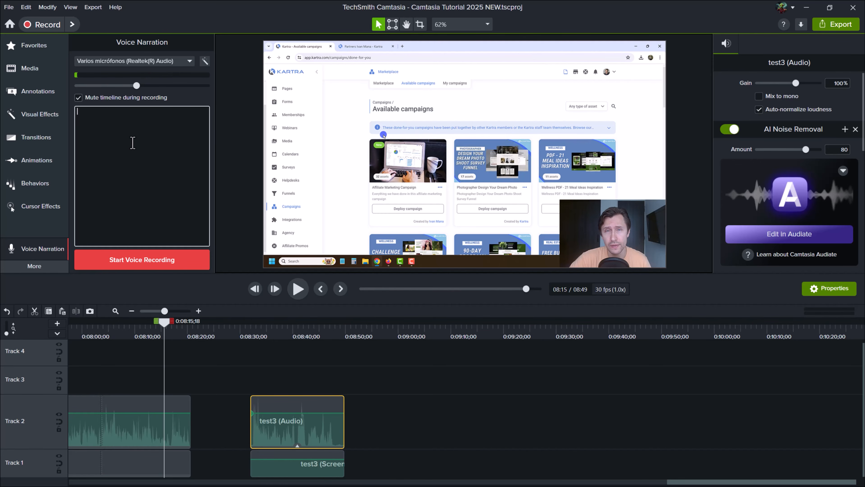
text(enter script here)
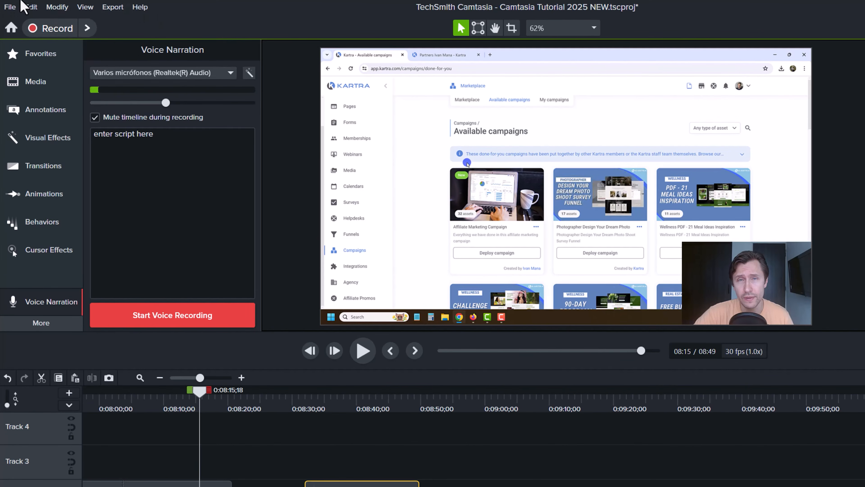
click(10, 7)
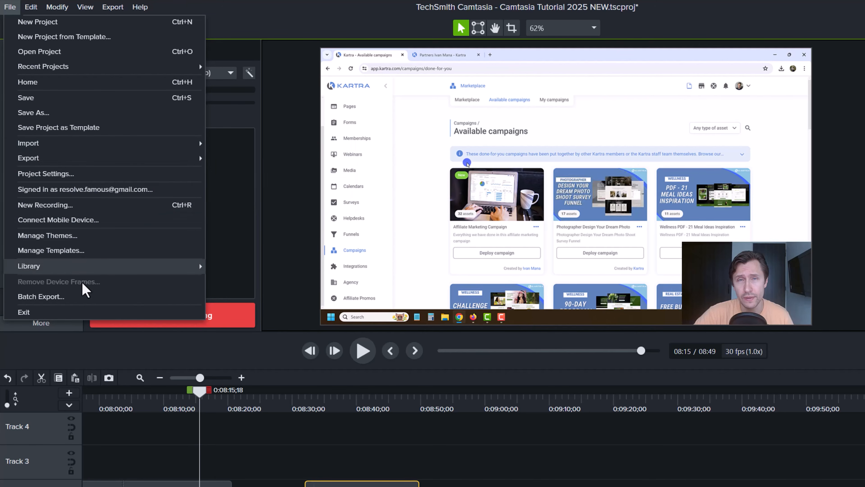
mouse_move(139, 271)
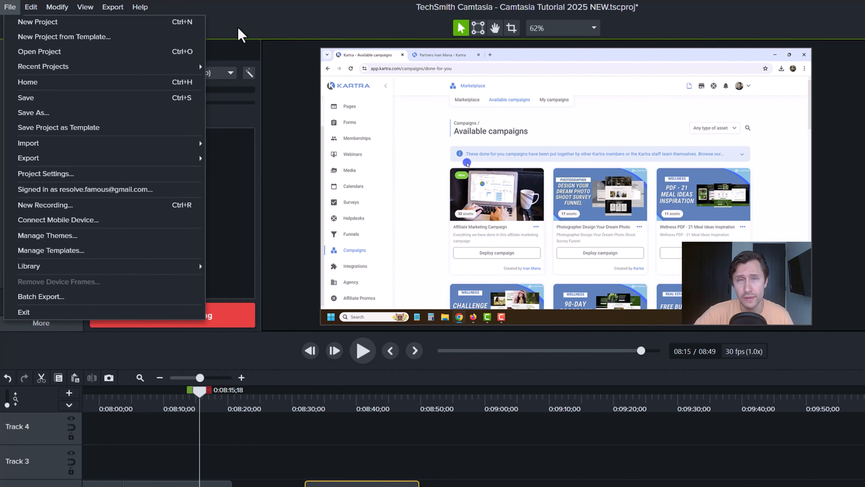
click(241, 34)
Open the program preferences and review the program options, autosave interval, default durations and partner settings.
click(30, 8)
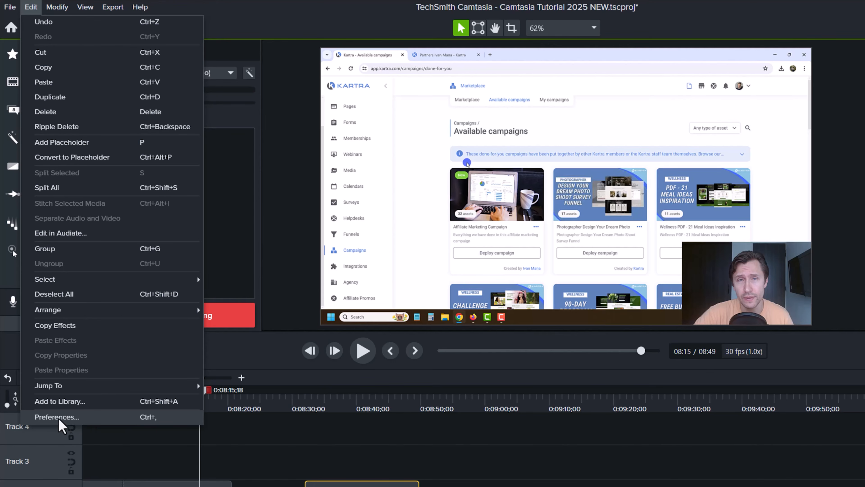
click(71, 416)
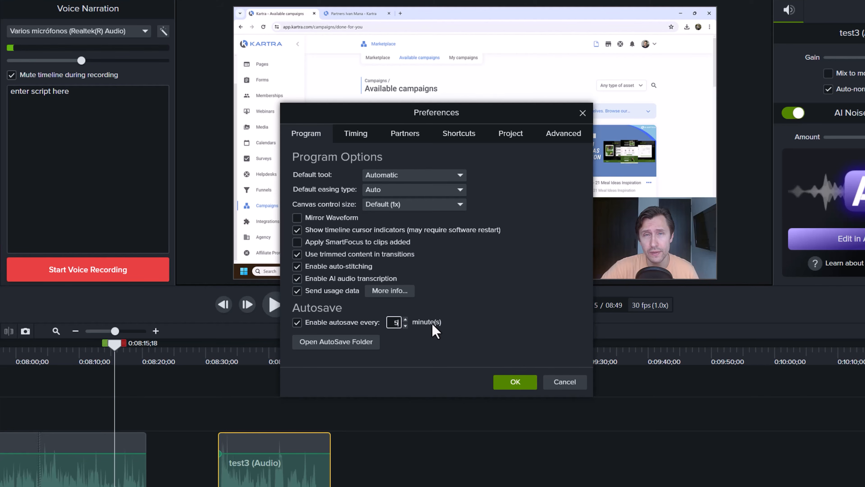
click(389, 320)
click(371, 134)
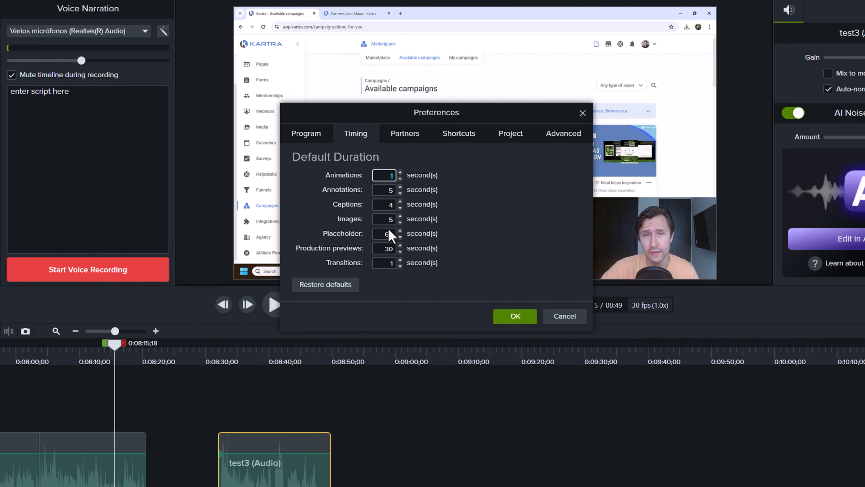
click(405, 134)
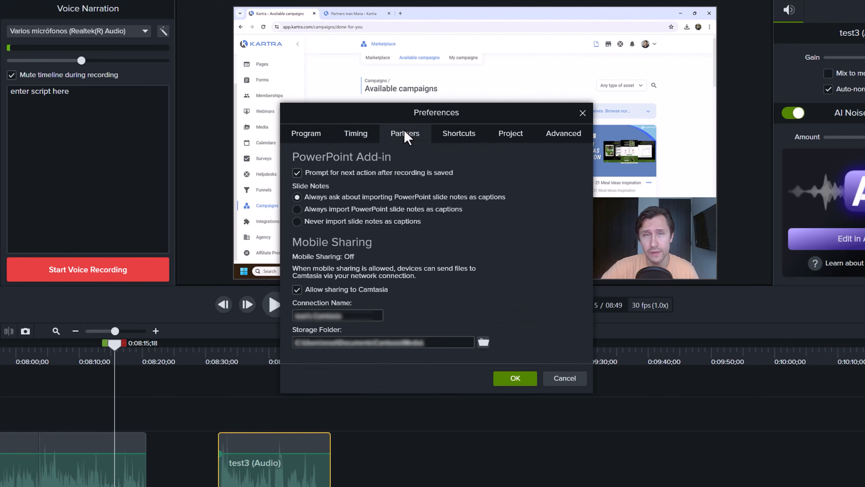
Review the keyboard shortcut preferences for Project Options, Timeline Editing and Timeline Navigation.
click(467, 135)
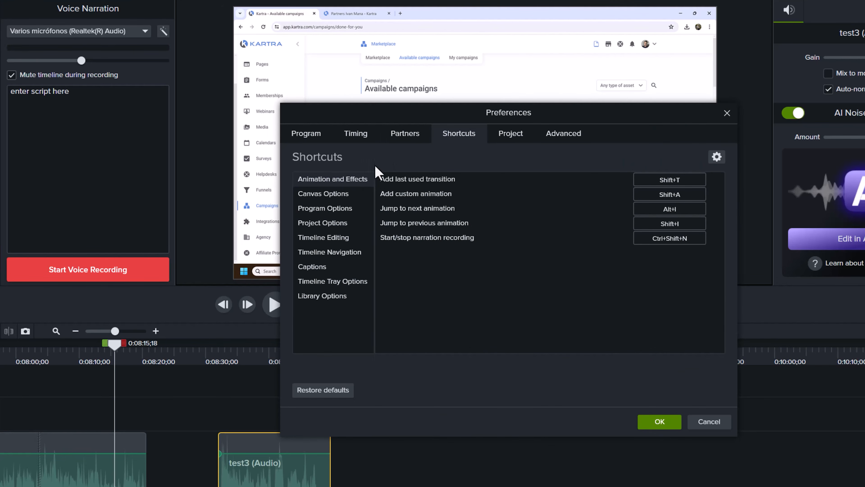
click(329, 223)
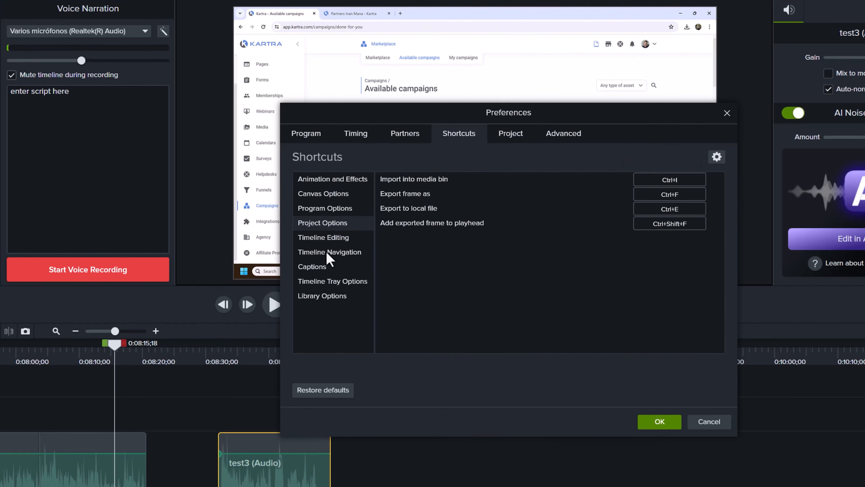
click(325, 239)
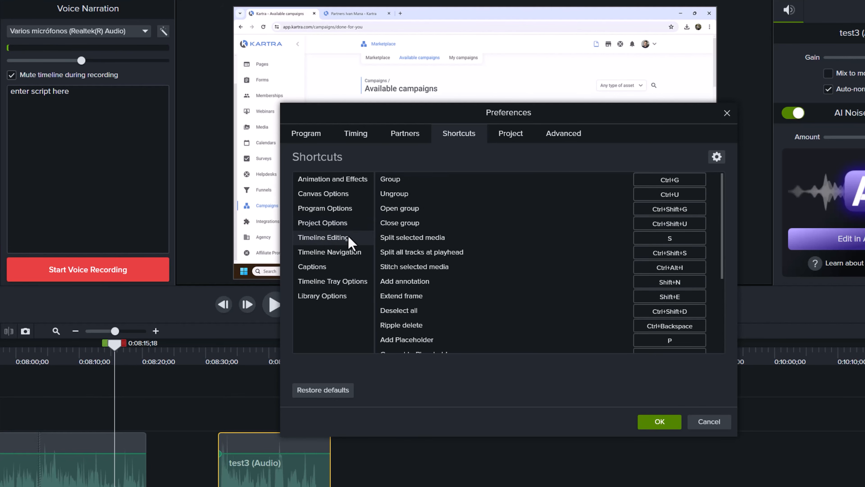
scroll(555, 236, down, 2)
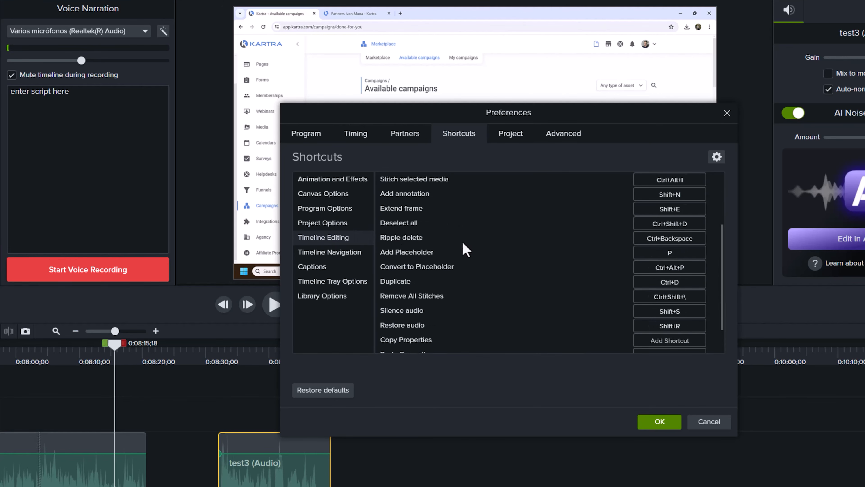
click(330, 252)
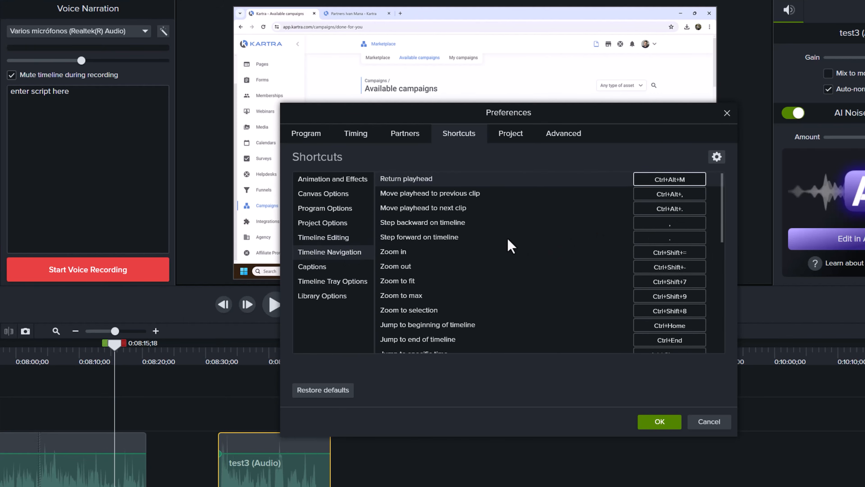
scroll(507, 239, down, 6)
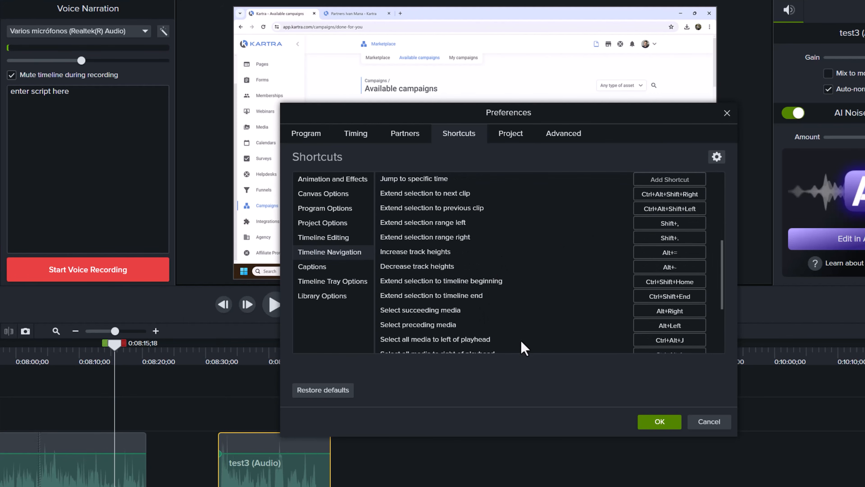
scroll(546, 296, down, 4)
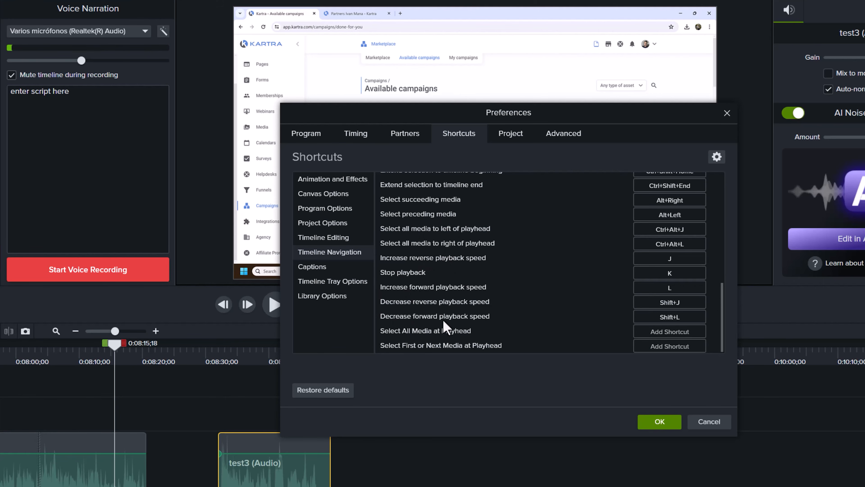
scroll(446, 318, up, 4)
scroll(450, 315, up, 5)
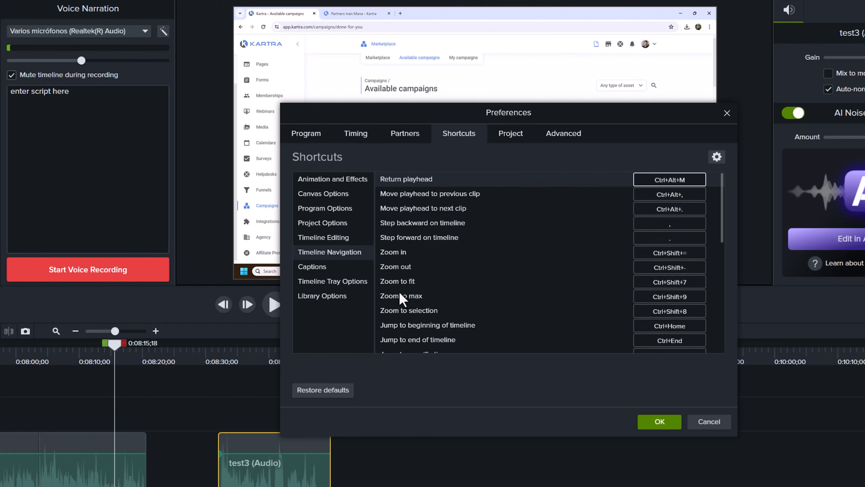
Review the default project settings and the advanced preferences, including frame rate and hardware acceleration choices, and close the preferences without saving.
click(516, 134)
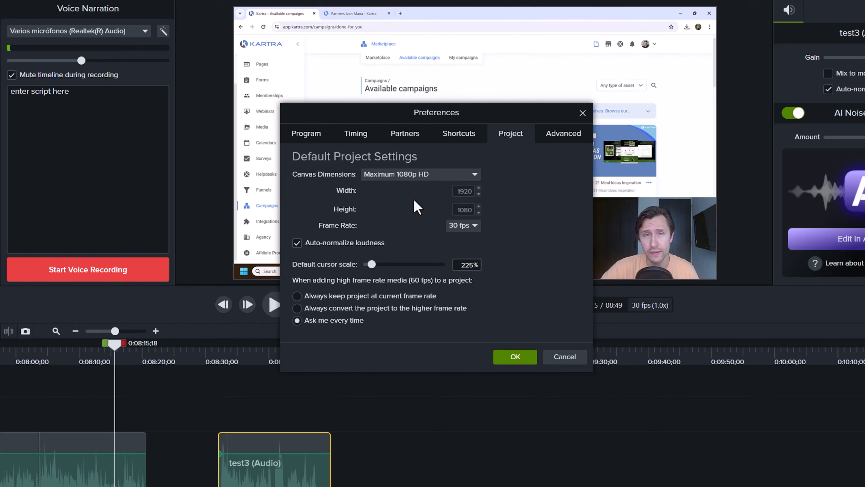
click(467, 225)
click(542, 239)
click(562, 135)
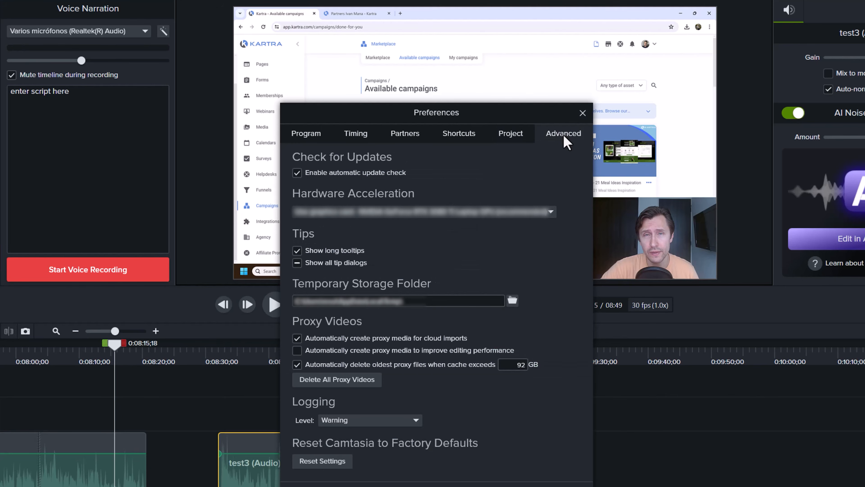
drag(475, 121, 463, 66)
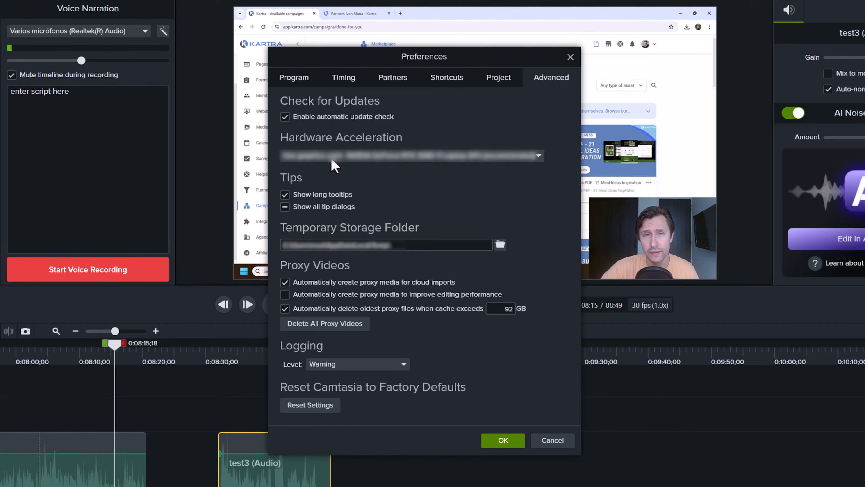
click(374, 156)
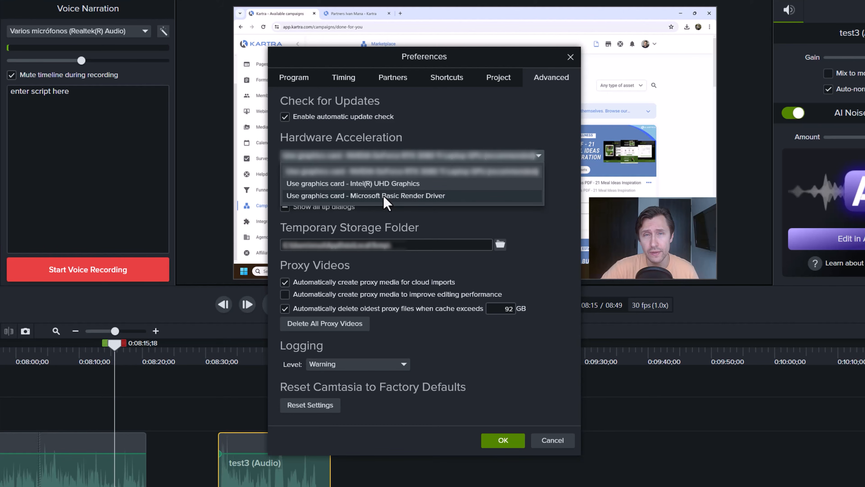
click(471, 224)
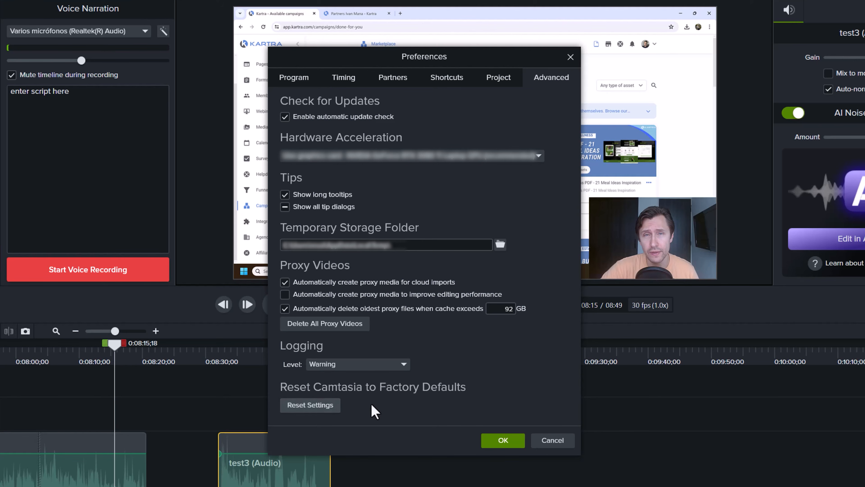
click(552, 440)
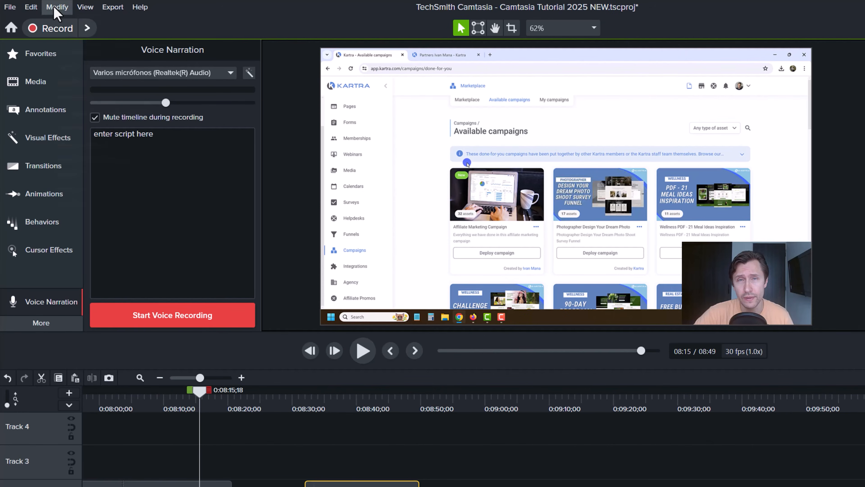
click(56, 6)
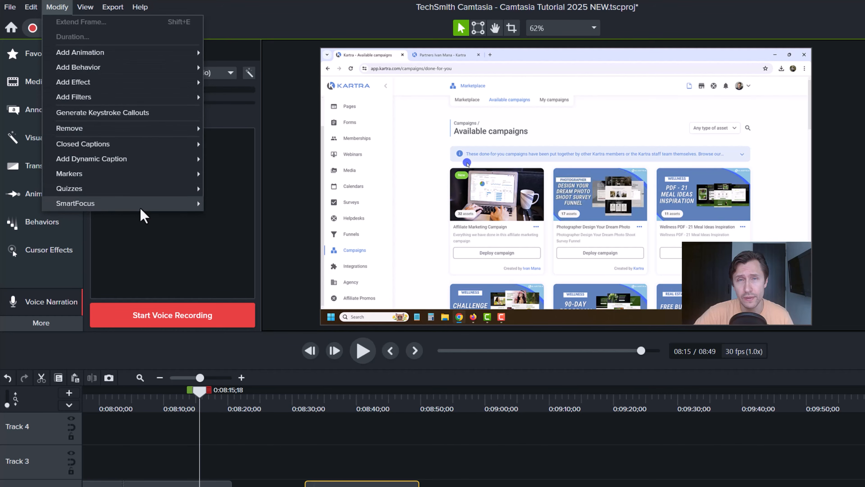
mouse_move(100, 84)
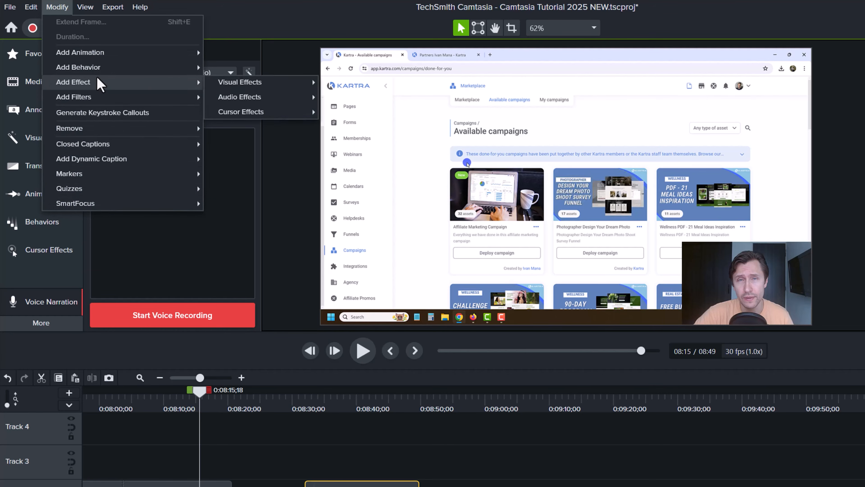
click(39, 306)
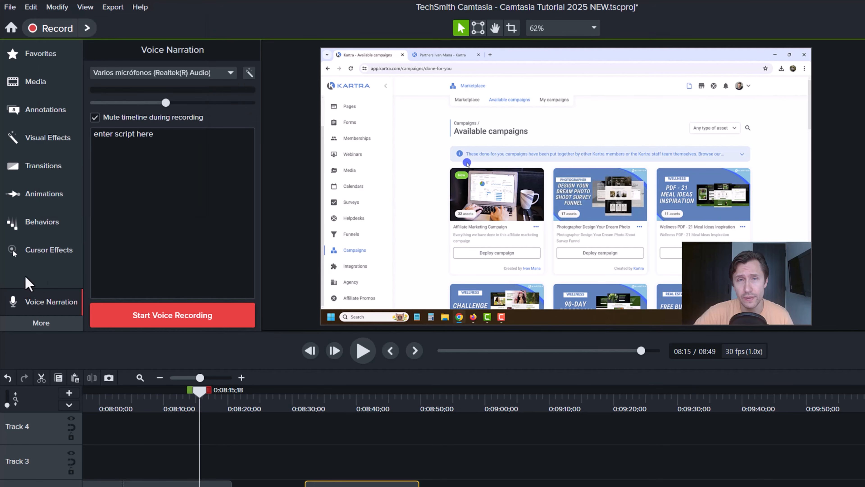
Add a dark blue rectangle annotation to Track 3 at the playhead, enlarged to about 836 by 379 and positioned over the first campaign card.
click(56, 109)
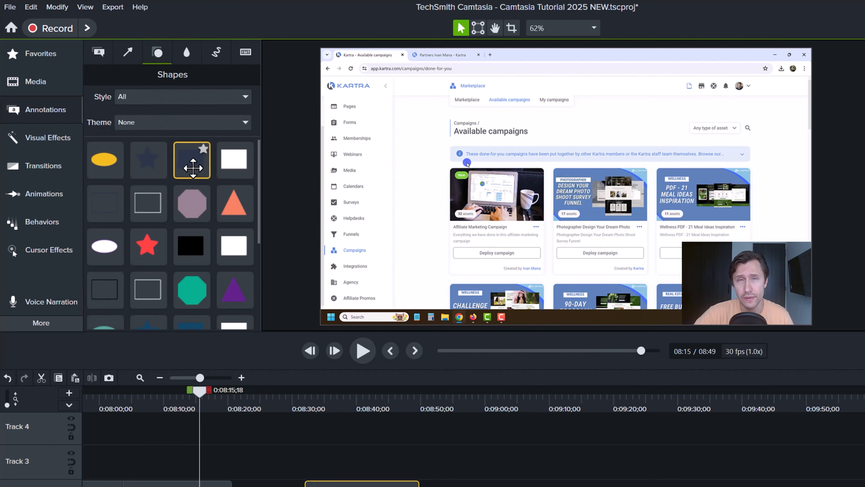
drag(191, 159, 189, 477)
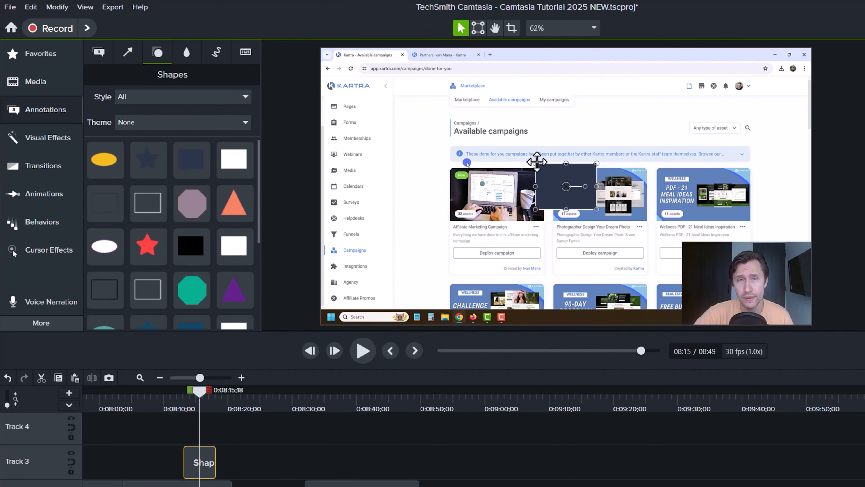
drag(536, 158, 378, 108)
drag(435, 150, 440, 204)
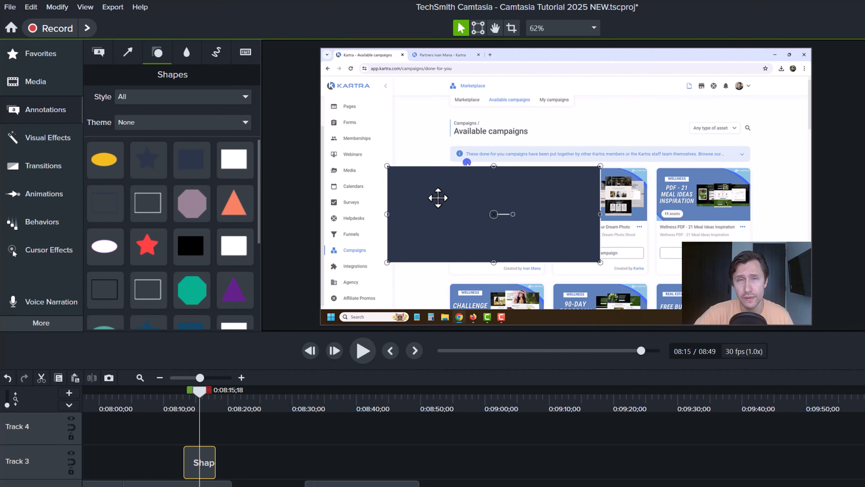
Look through the visual effects and filters available for the dark blue rectangle and add the Border effect to it.
right_click(443, 202)
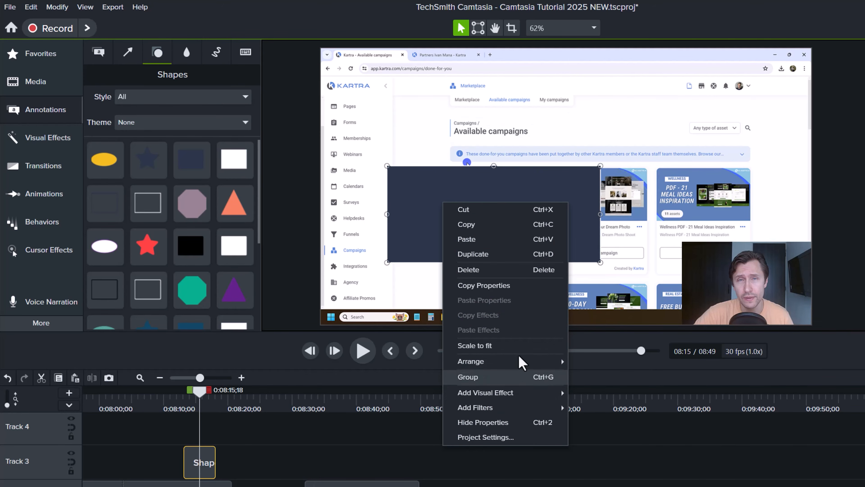
mouse_move(521, 397)
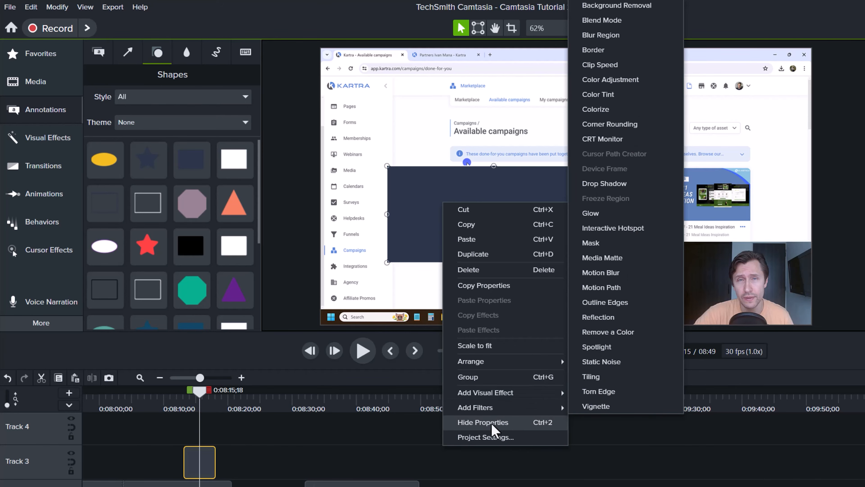
mouse_move(461, 407)
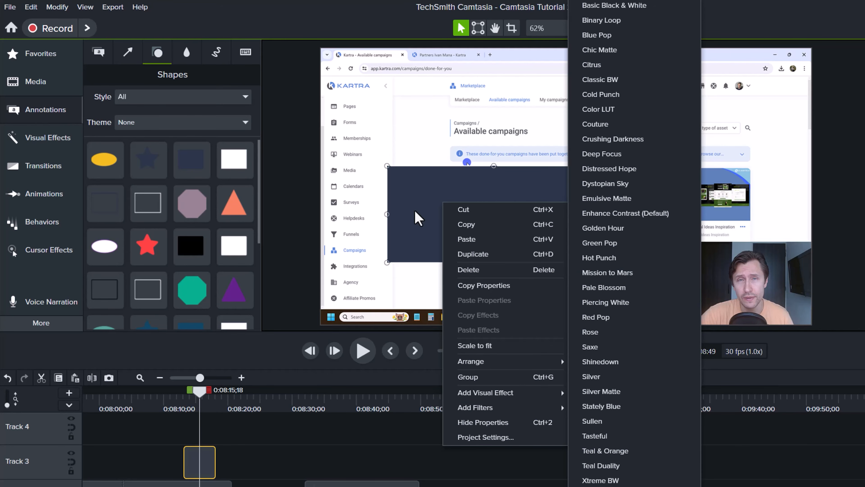
mouse_move(511, 396)
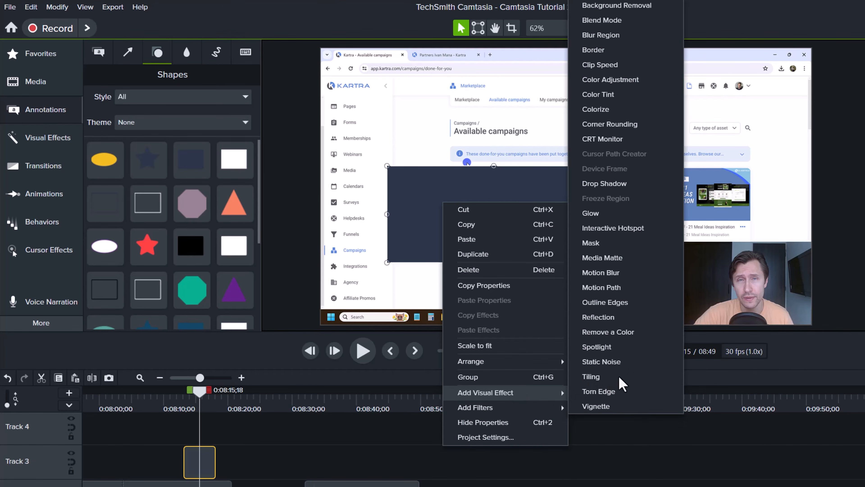
click(595, 50)
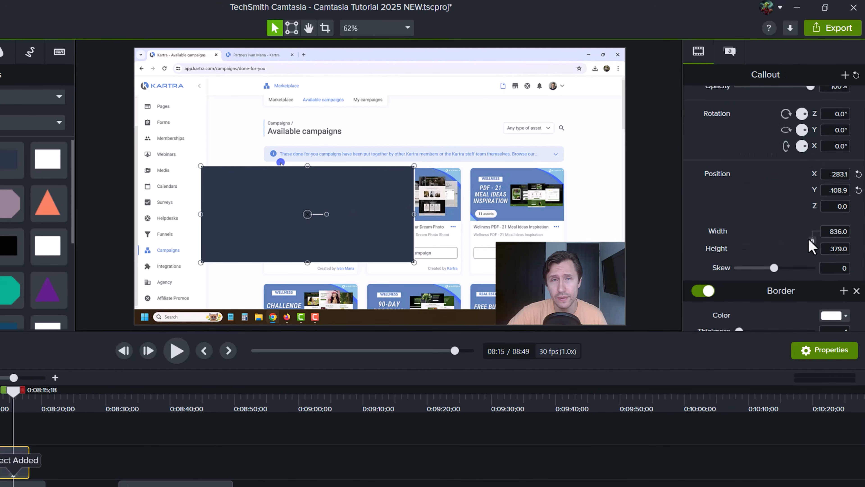
Set the rectangle's border color to red and its thickness to 30.
scroll(812, 244, down, 2)
click(838, 255)
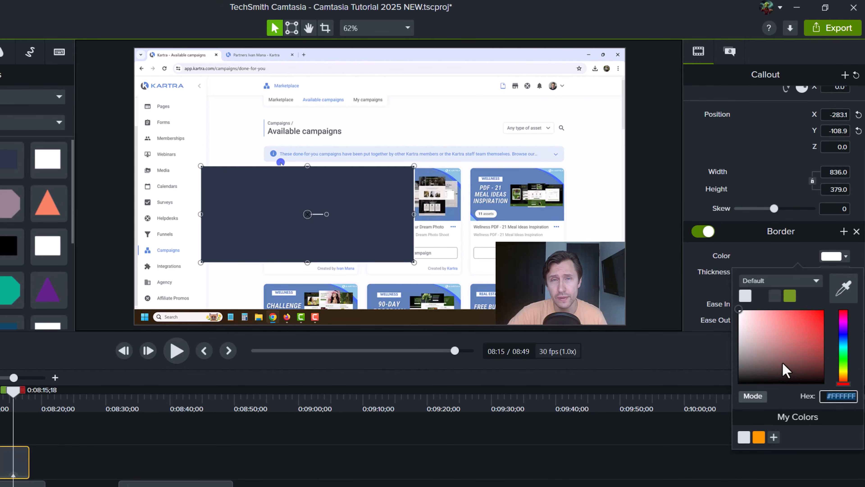
drag(772, 350, 831, 305)
click(765, 254)
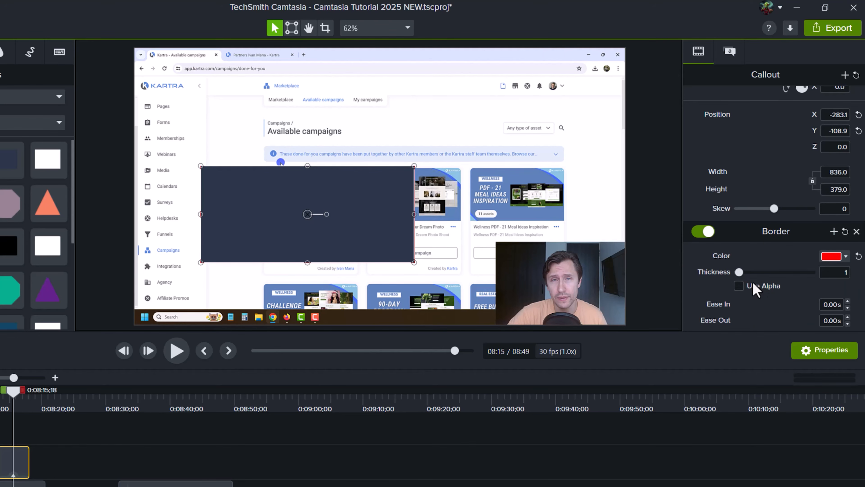
drag(739, 272, 781, 272)
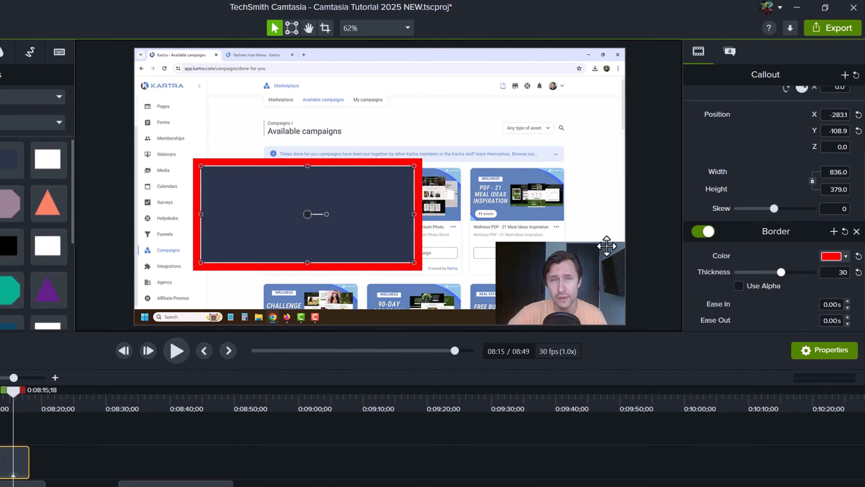
Move the bordered rectangle up over the page heading to about X -321.8, Y 189.2 and deselect it.
click(320, 126)
drag(319, 215, 309, 140)
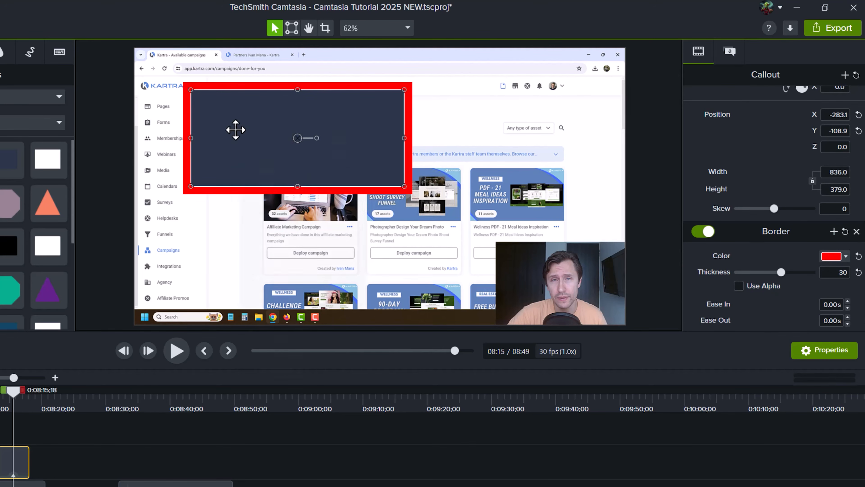
right_click(240, 134)
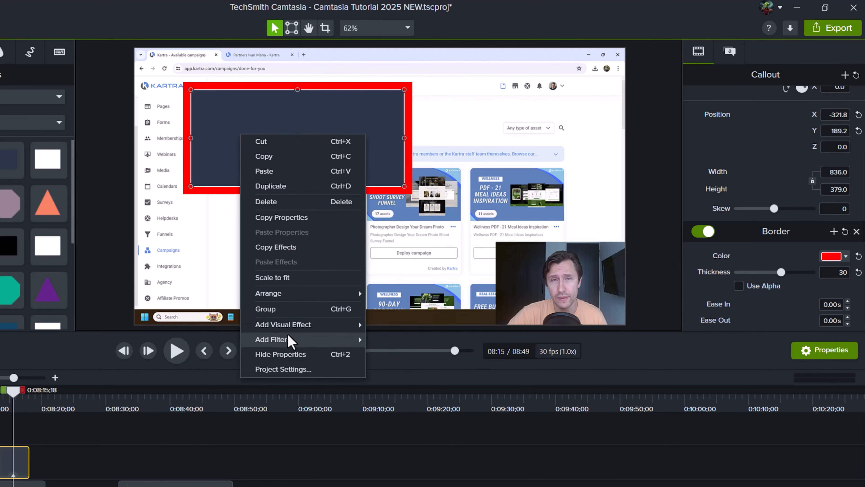
click(86, 465)
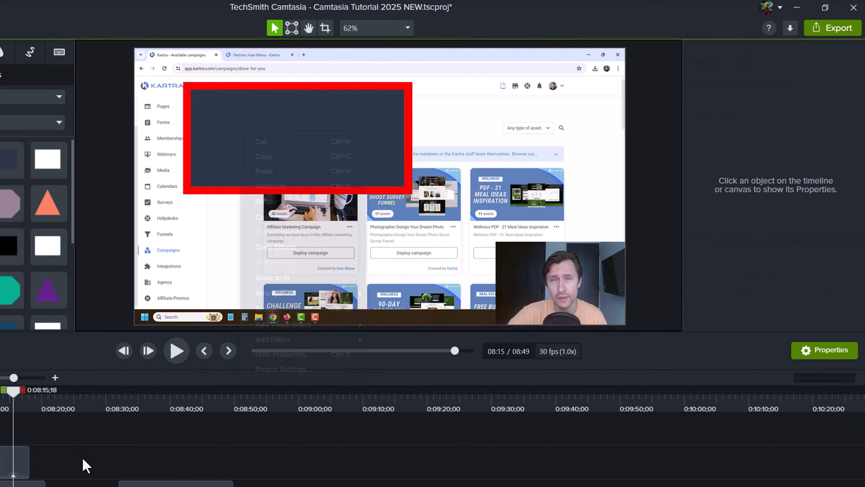
Delete the red-bordered rectangle annotation over the page heading and look through the modification commands.
key(Delete)
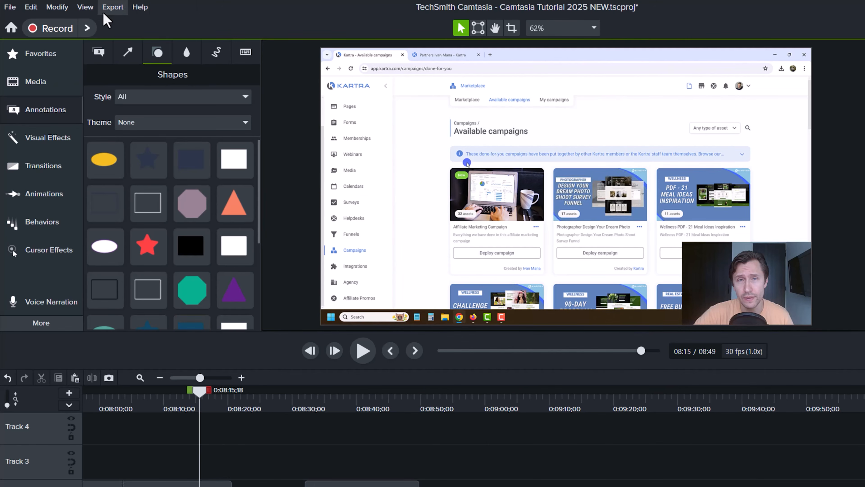
click(56, 6)
mouse_move(69, 54)
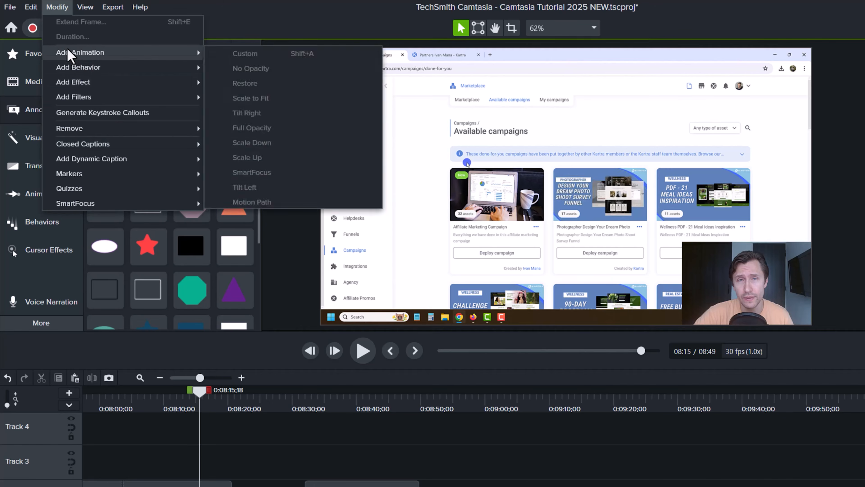
mouse_move(84, 8)
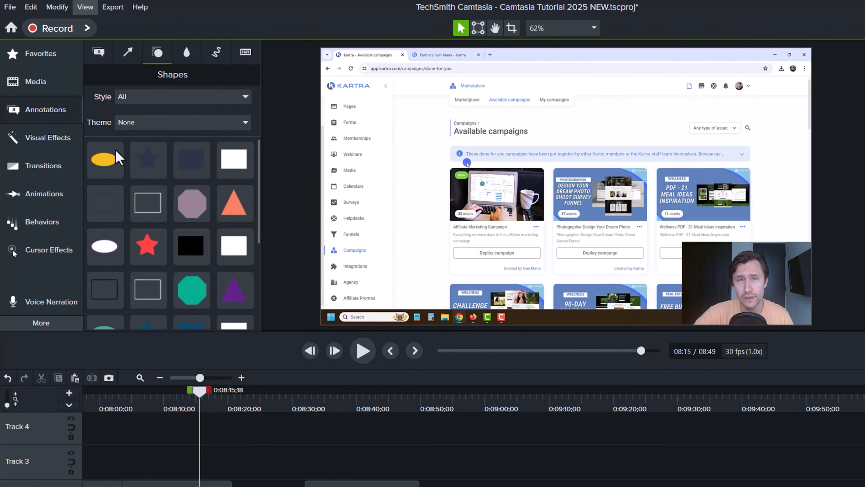
Show the canvas ruler and look through the zoom and display options for the canvas and timeline.
click(85, 7)
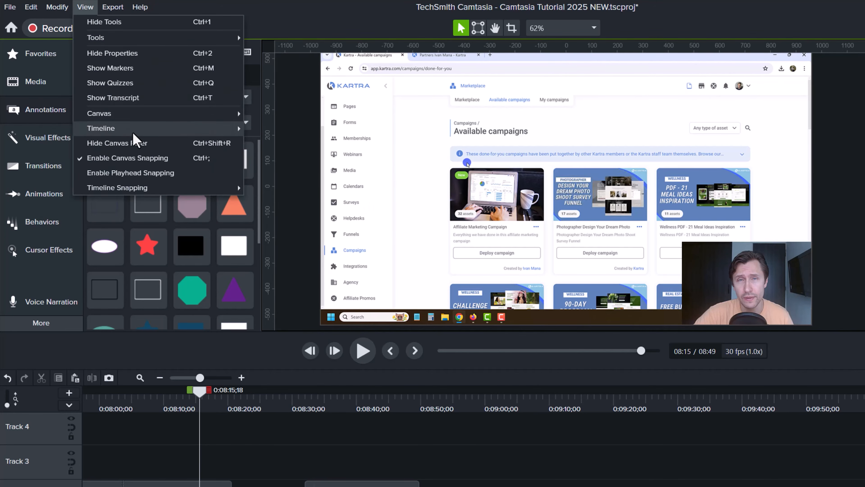
mouse_move(136, 134)
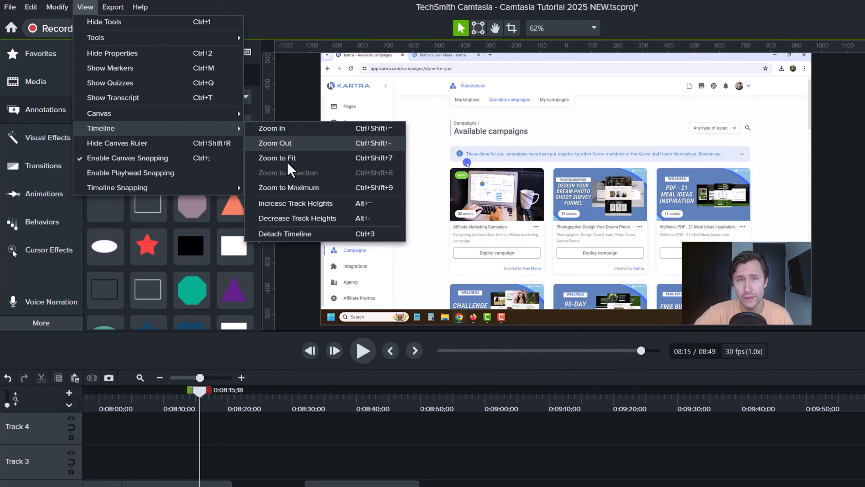
mouse_move(173, 121)
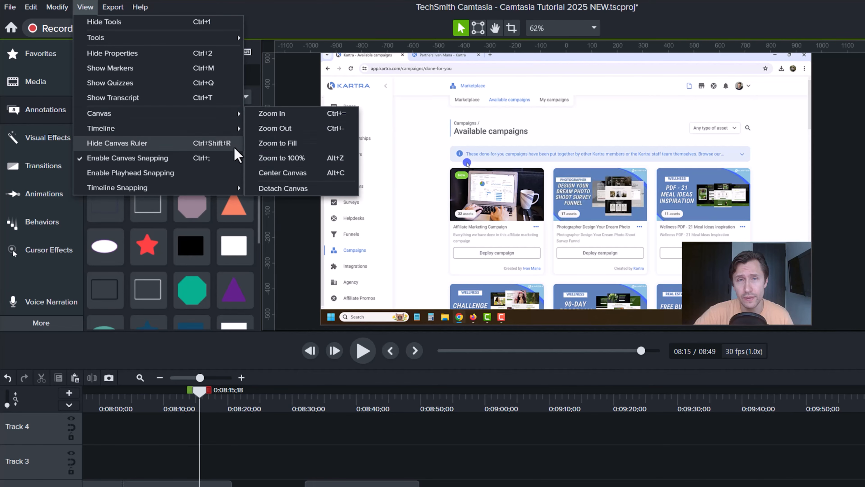
click(451, 184)
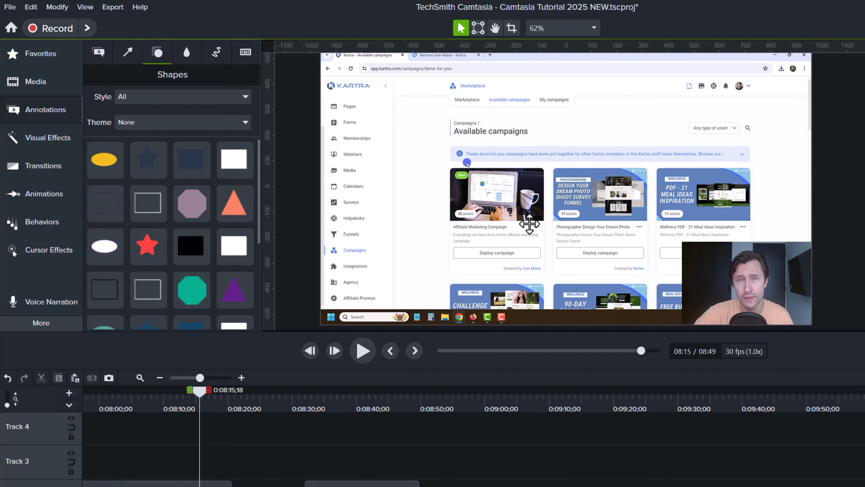
Try enlarging and shrinking the Kartra campaigns screen recording on the canvas, and restore it to the full canvas size.
click(506, 210)
scroll(493, 176, up, 5)
scroll(492, 176, up, 3)
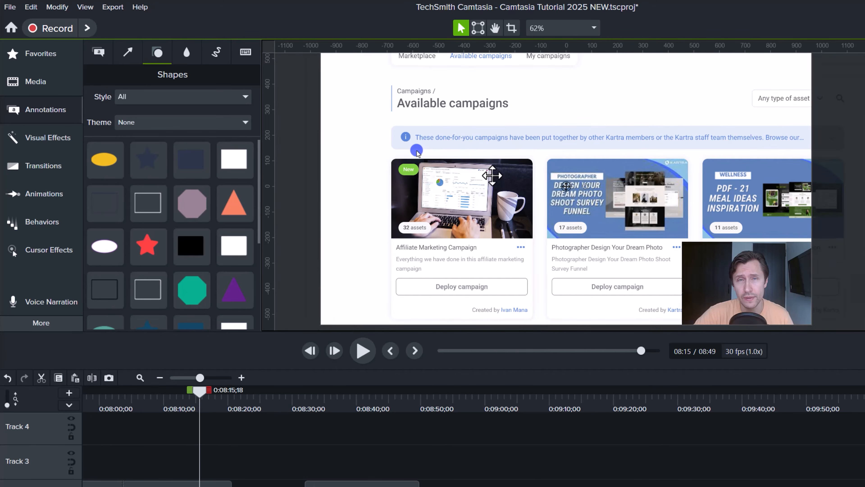
scroll(493, 175, down, 8)
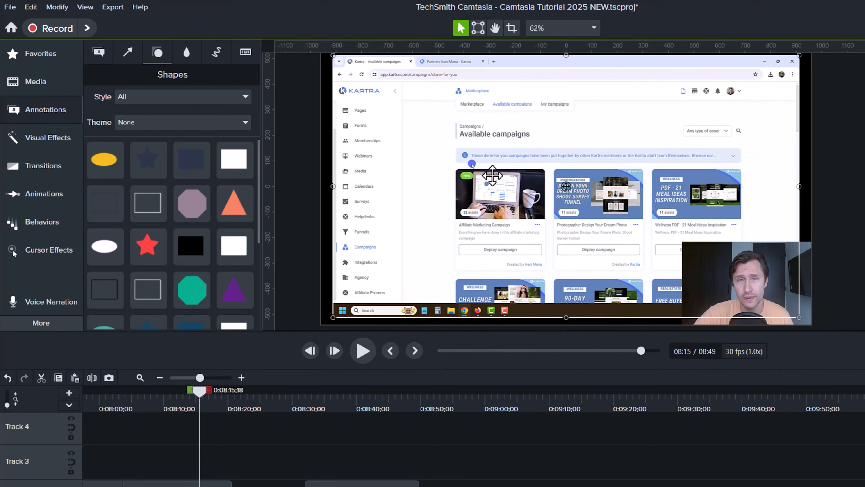
click(539, 29)
click(547, 45)
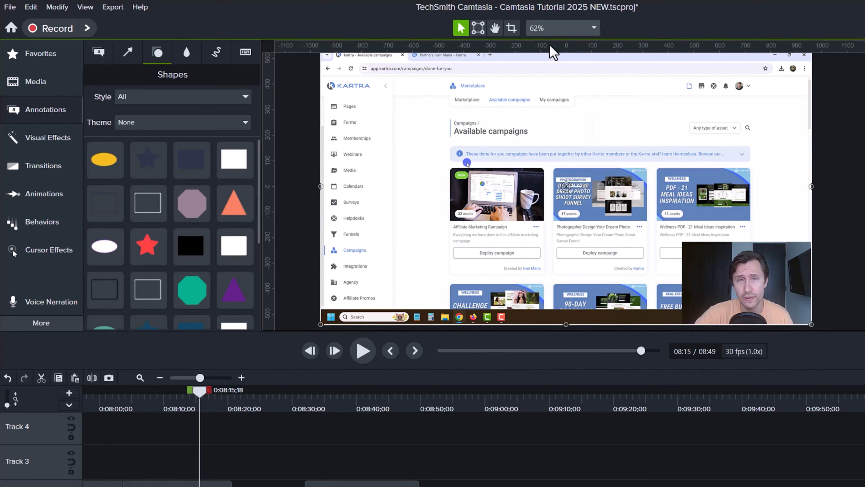
Open the local file export settings and examine the dimensions, encoding and audio options.
click(88, 8)
mouse_move(56, 4)
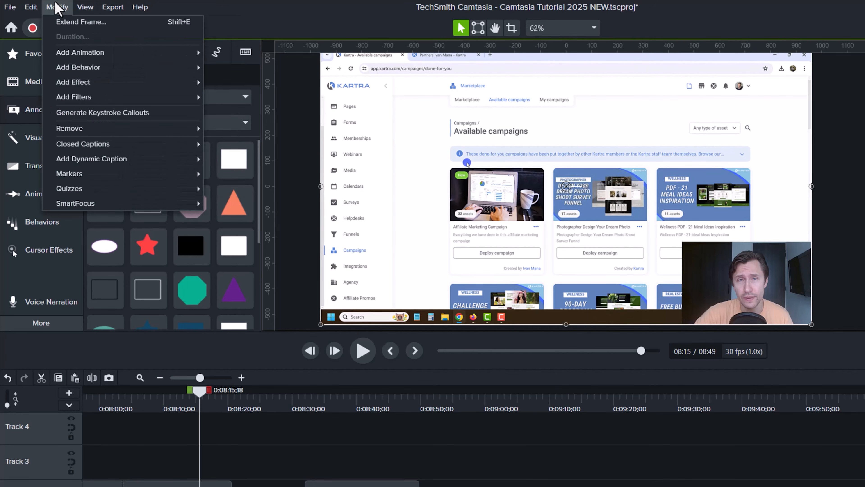
mouse_move(114, 11)
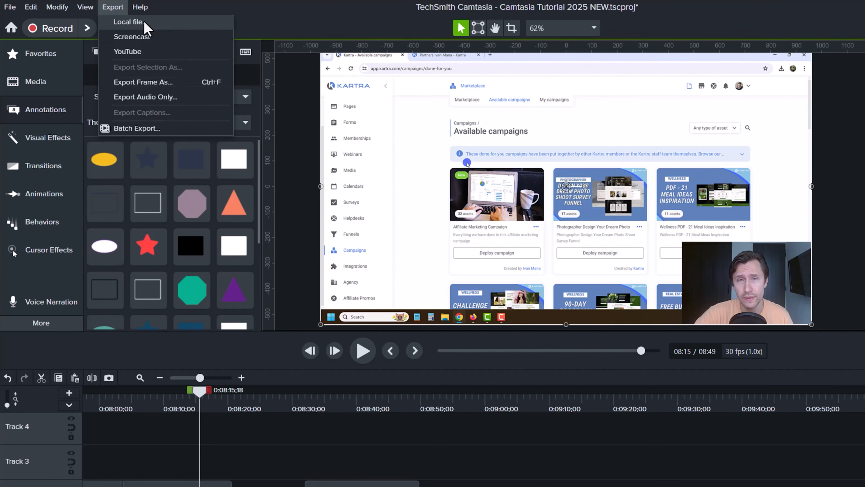
click(137, 22)
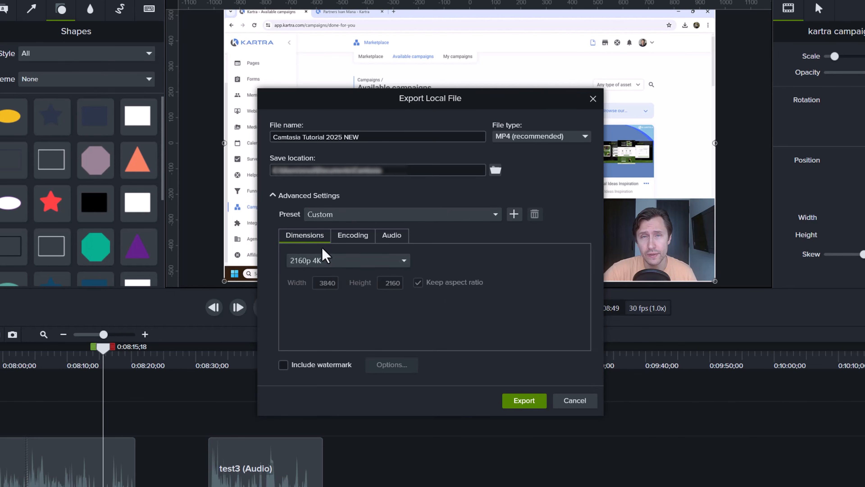
click(357, 240)
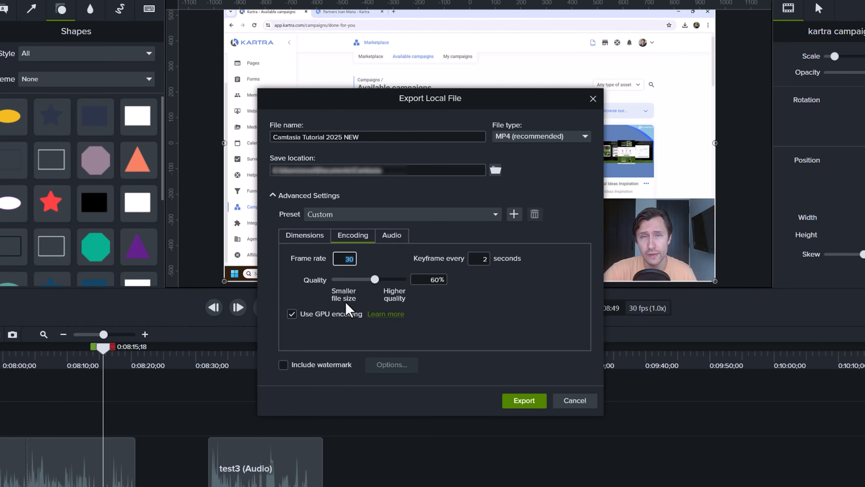
click(393, 237)
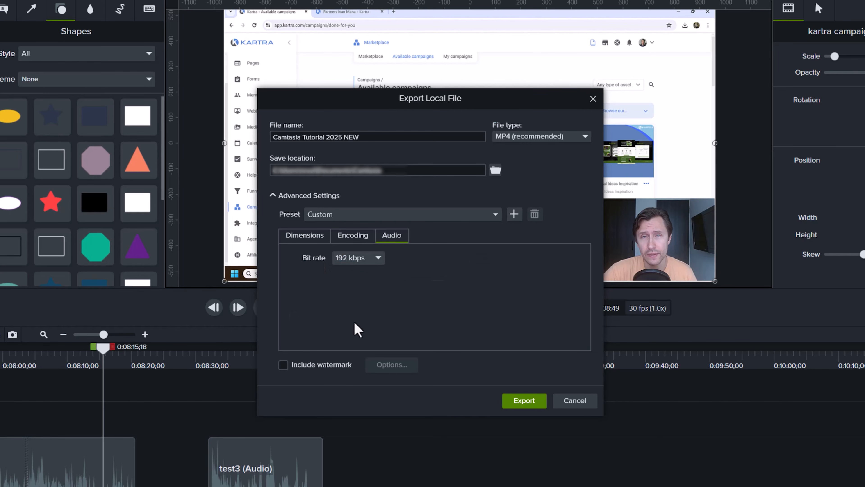
Try including a watermark in the export with adjusted scale and X offset, and cancel both the watermark options and the export.
click(283, 364)
click(392, 366)
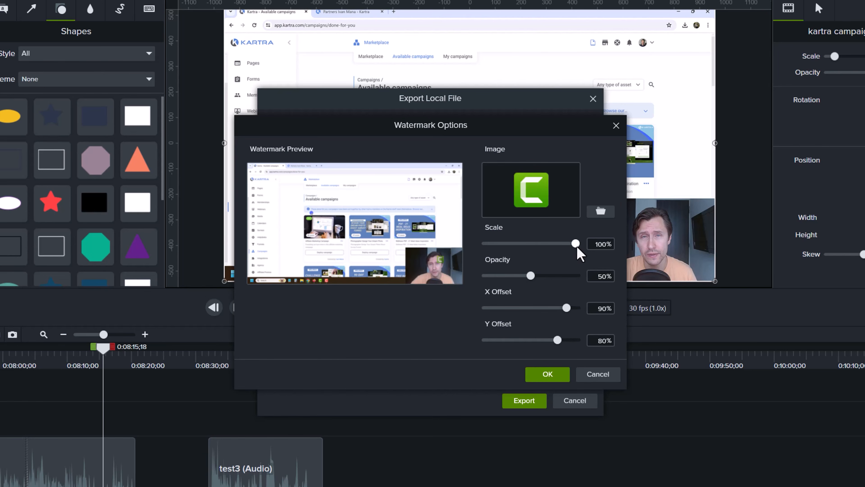
mouse_move(576, 244)
mouse_down()
mouse_move(530, 245)
mouse_move(576, 244)
mouse_up()
drag(566, 308, 494, 315)
click(597, 374)
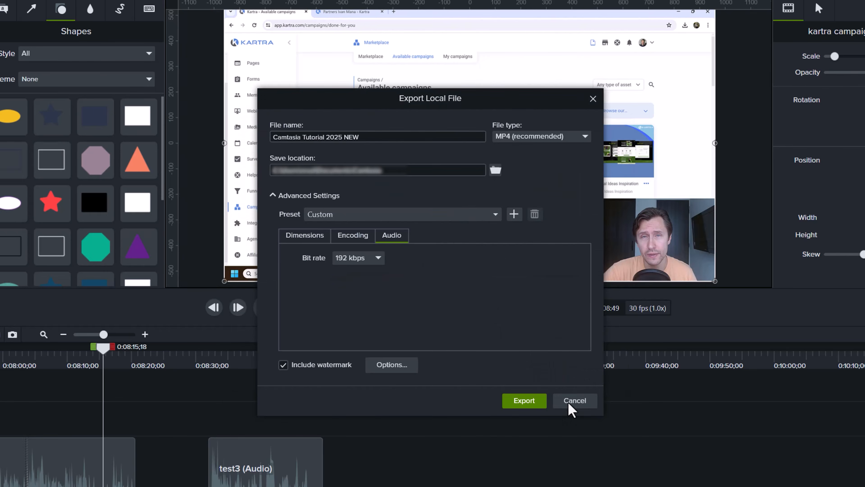
click(574, 401)
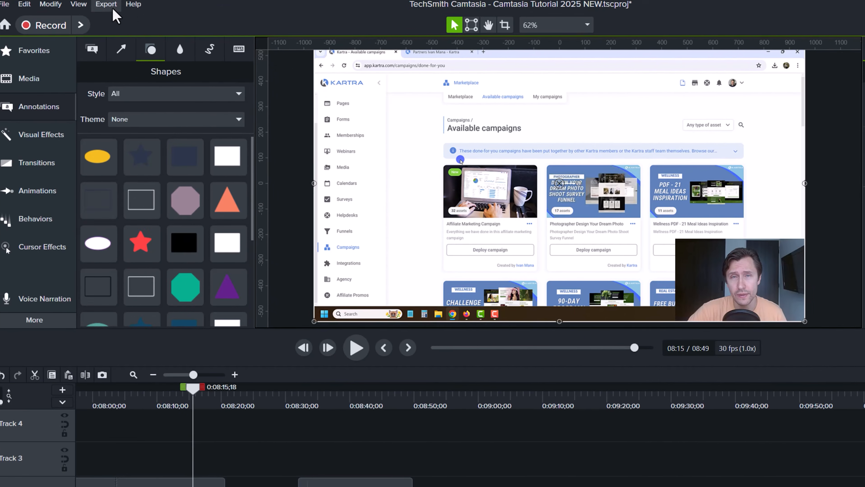
Look through the export and help resources, viewing the Technical Support and About Camtasia information and closing each window.
click(108, 5)
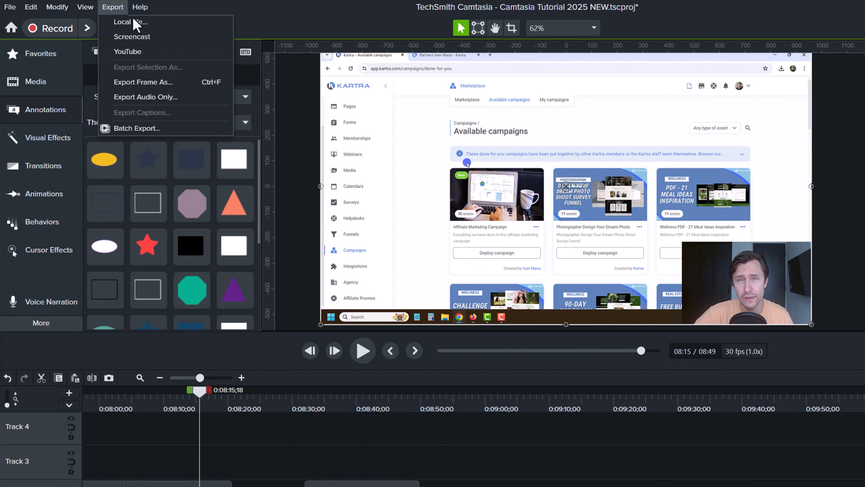
mouse_move(140, 7)
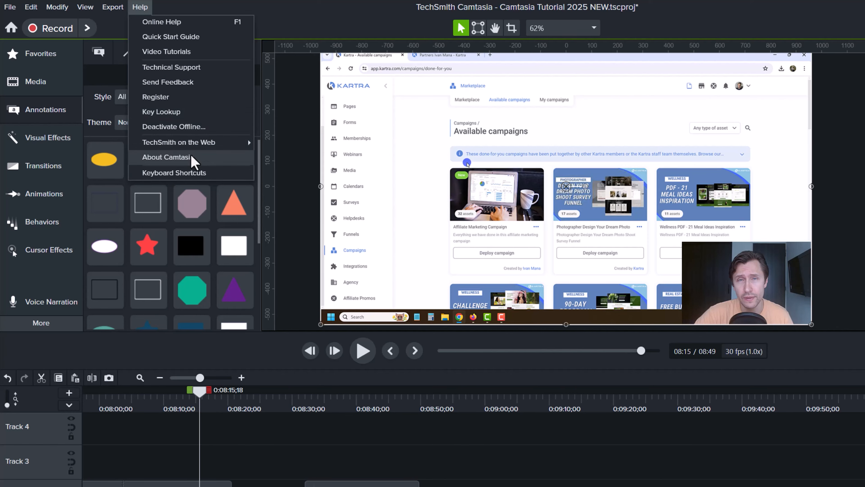
click(180, 68)
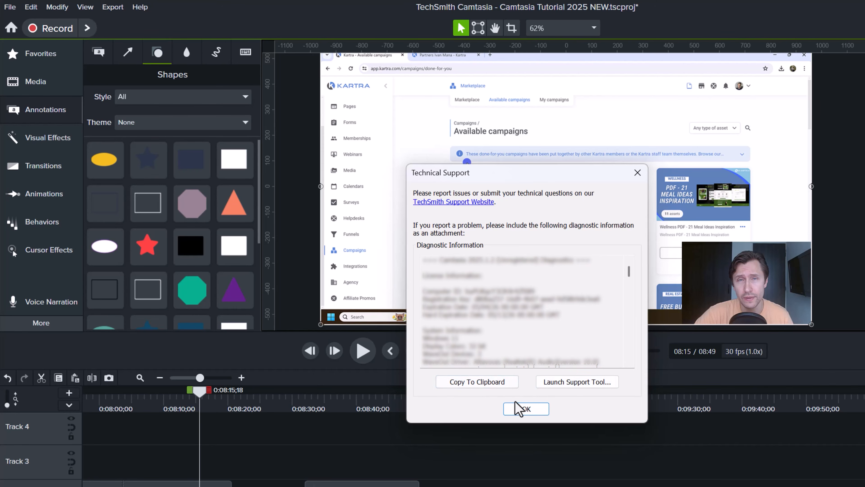
click(515, 415)
click(141, 8)
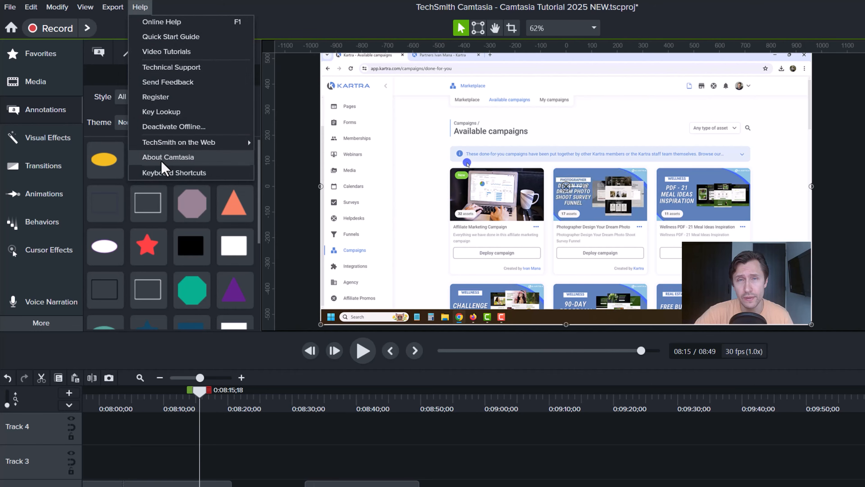
click(158, 157)
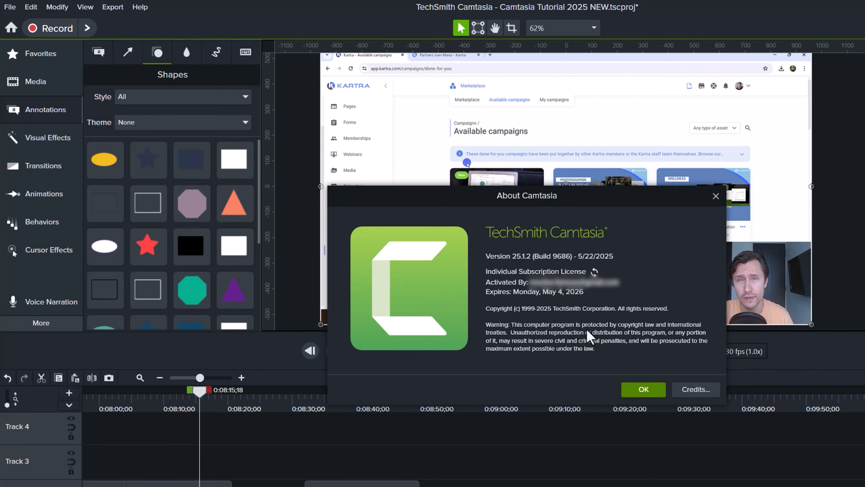
click(649, 390)
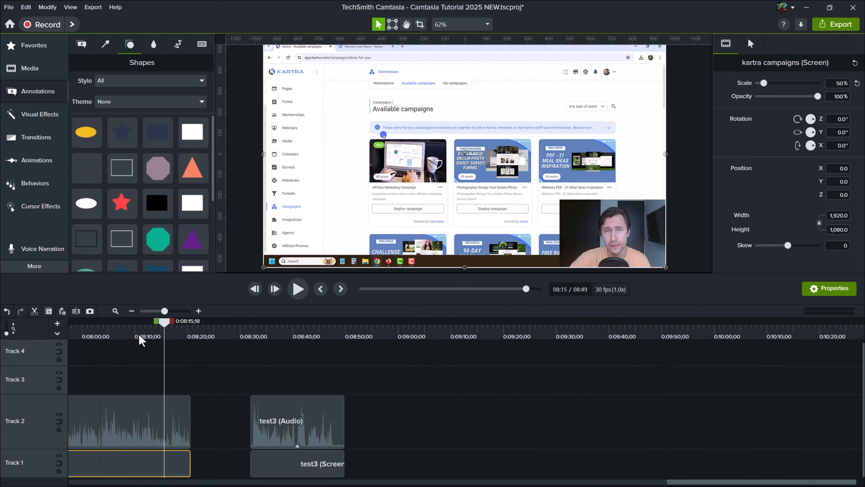
Move the playhead back to 0:07:26;10 and look over the earlier clips across the zoomed-out timeline.
drag(173, 404, 0, 388)
drag(2, 324, 262, 357)
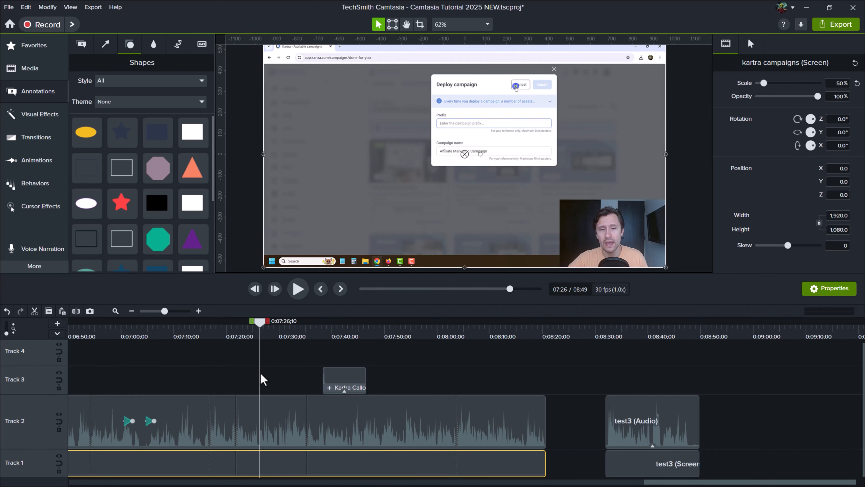
ctrl+scroll(261, 379, down, 3)
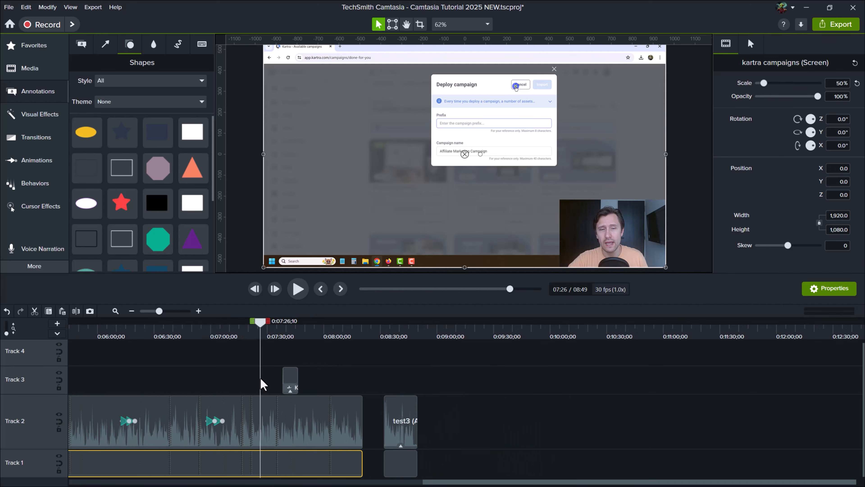
scroll(262, 385, left, 5)
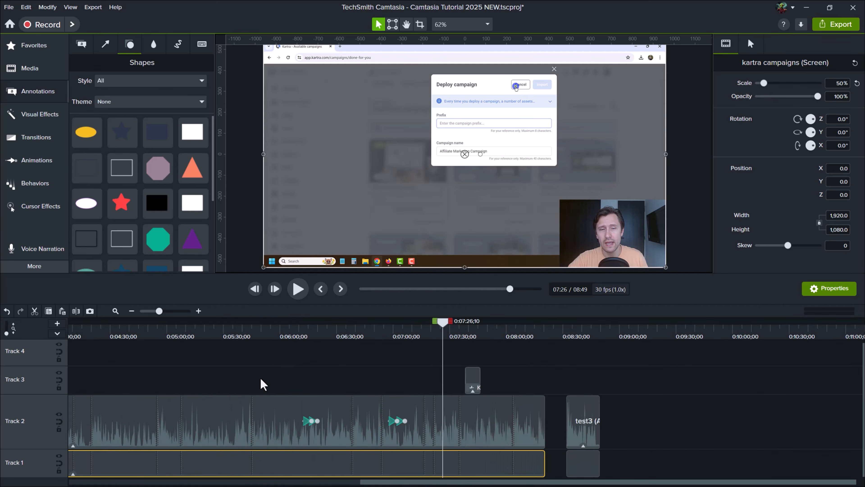
scroll(262, 385, left, 5)
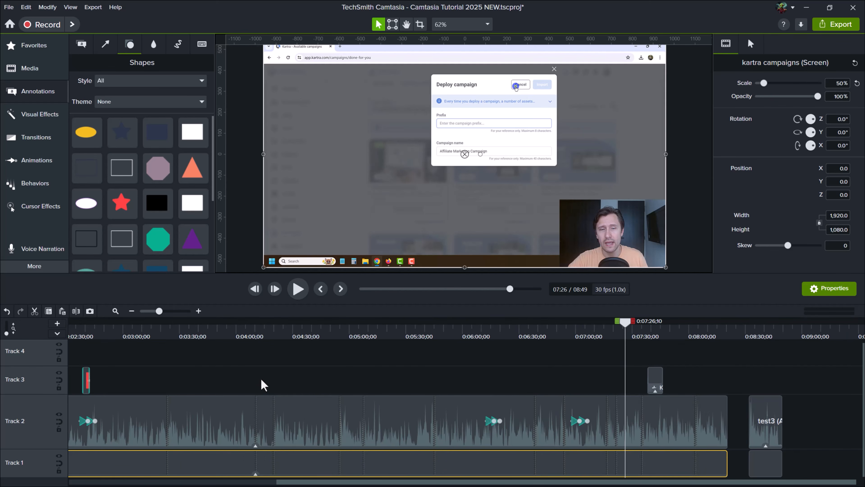
click(330, 372)
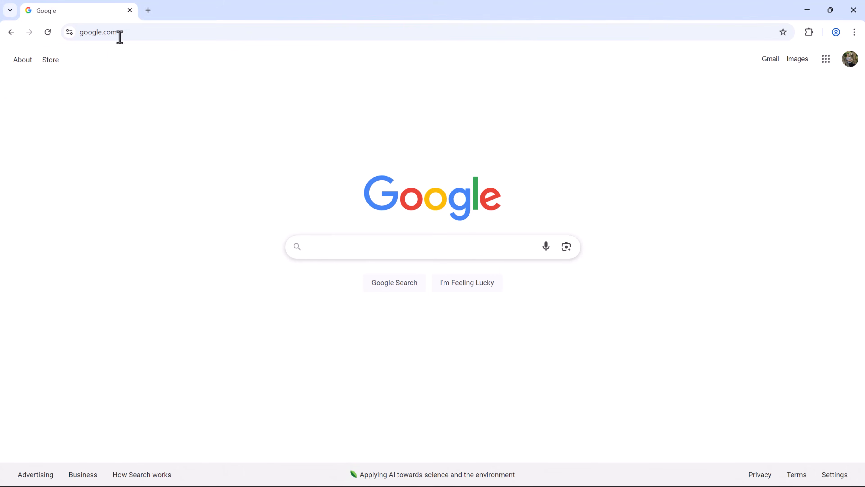
In the Chrome browser, go to ivanmana.com and open the site's Start Training page.
click(121, 36)
text(ivanmana.com)
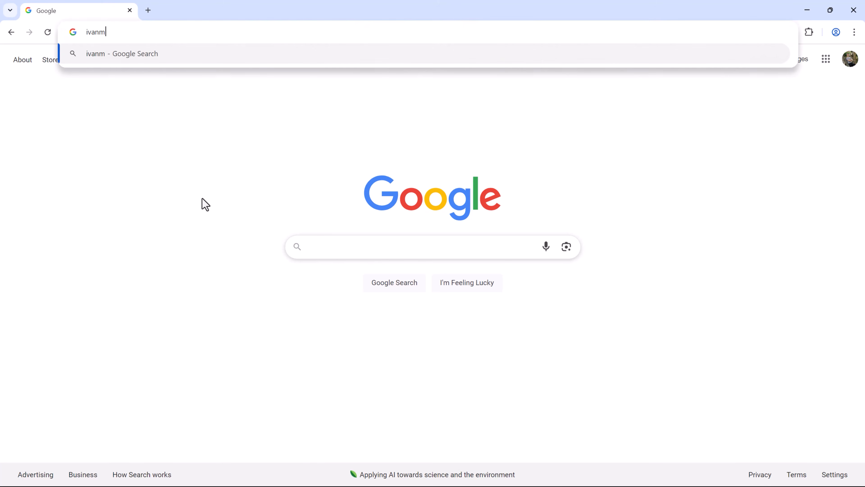
key(Return)
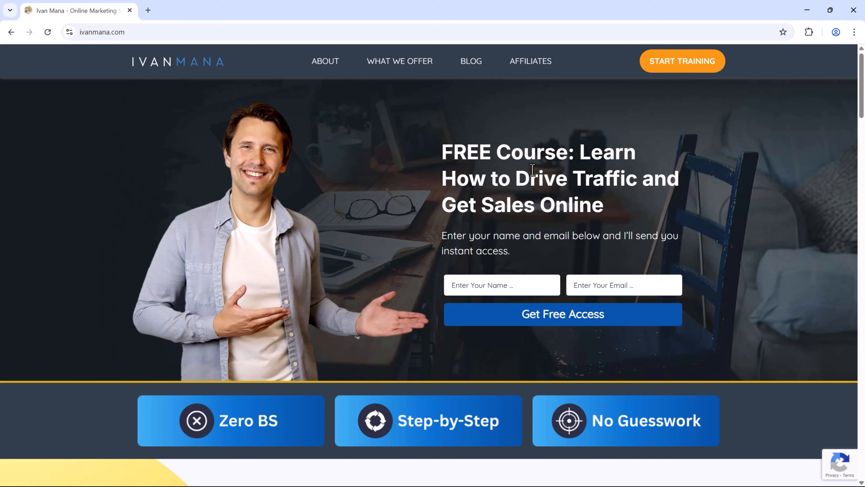
click(689, 71)
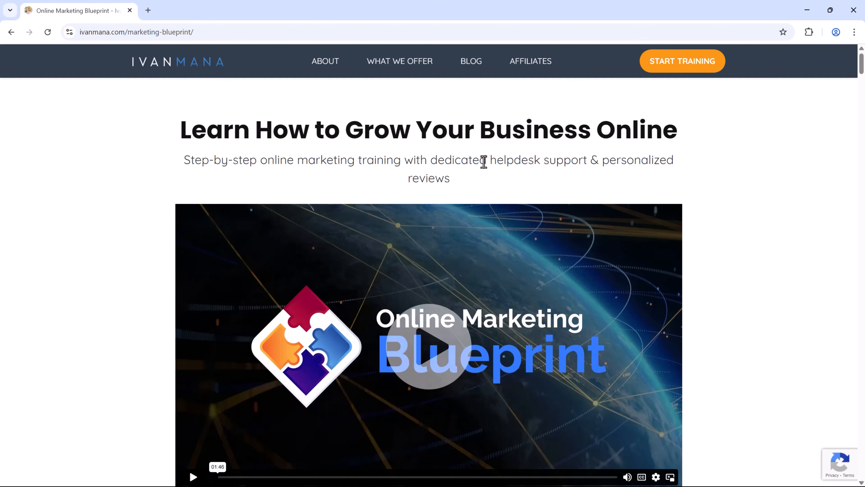
Go to the Facebook Ads Mastery section of the marketing blueprint page and examine the course descriptions below it.
scroll(515, 160, down, 7)
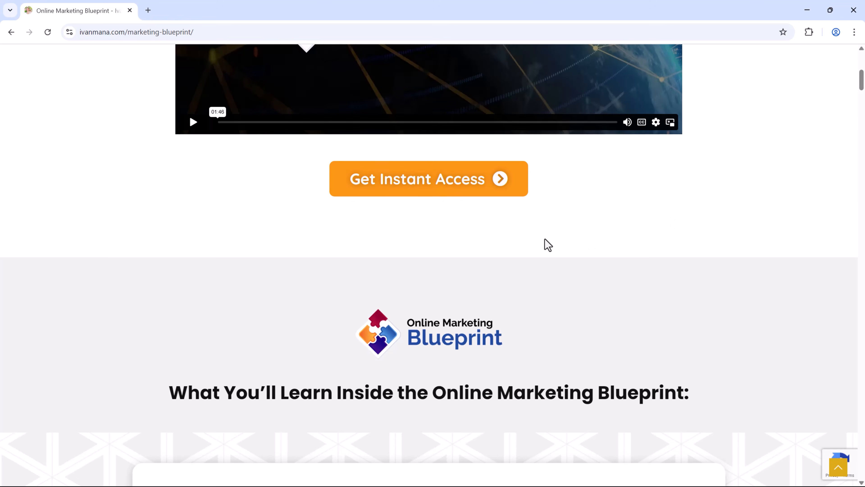
scroll(546, 243, down, 4)
click(395, 323)
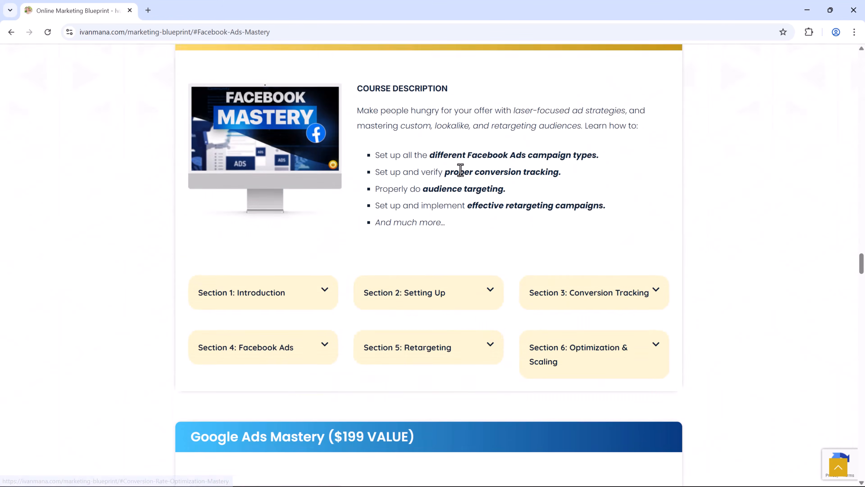
scroll(359, 254, down, 10)
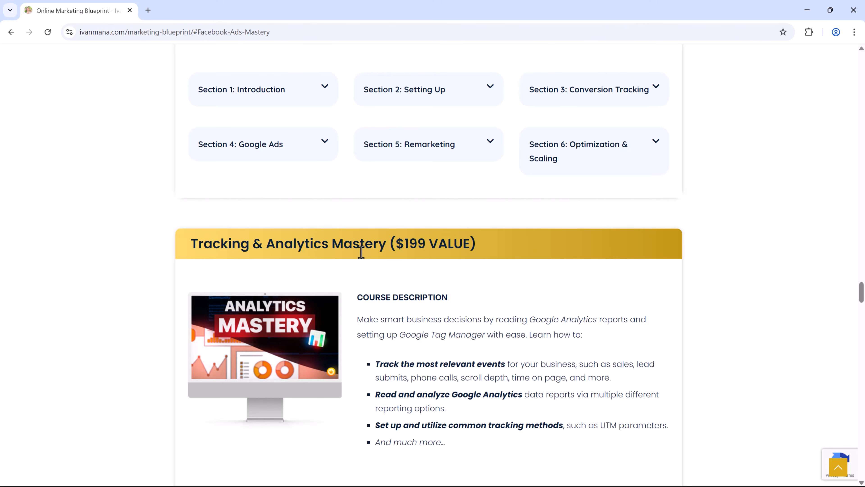
scroll(361, 254, down, 15)
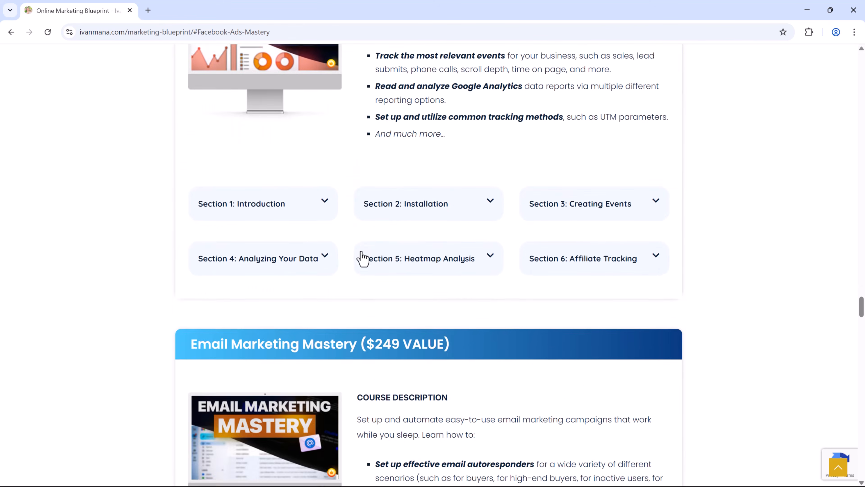